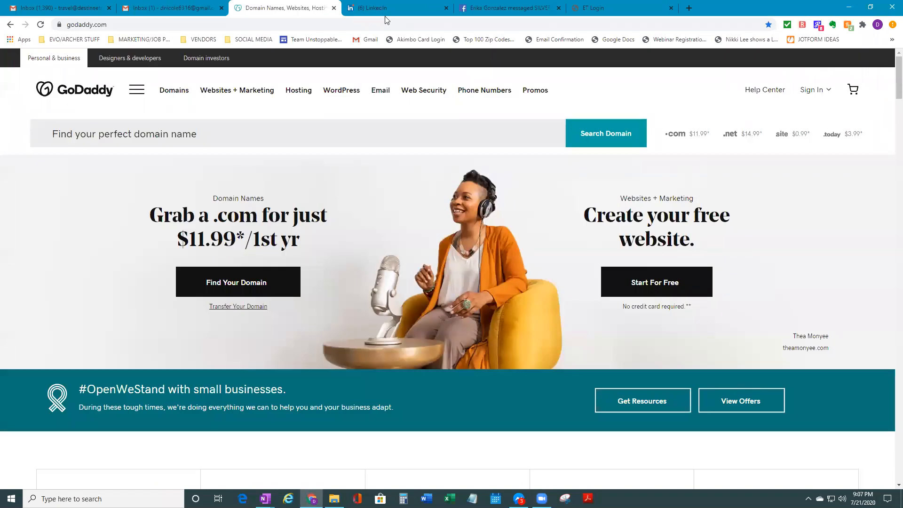
Visit the destineetravel.com site in a new browser tab, then close that tab
key(ctrl+t)
text(destin)
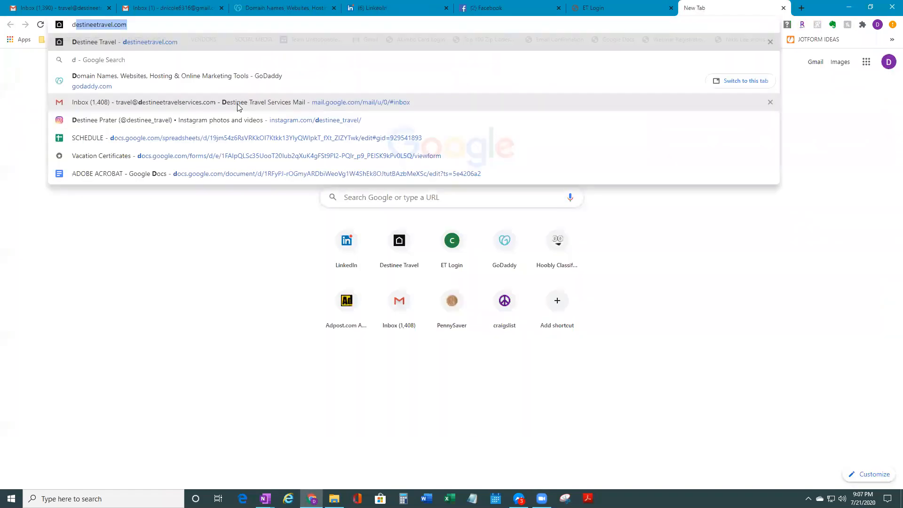
text(ee)
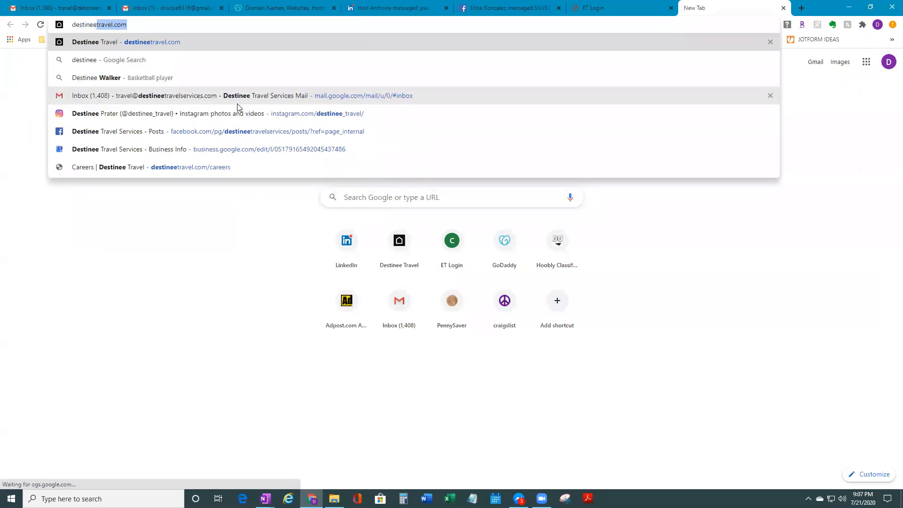
text(tra)
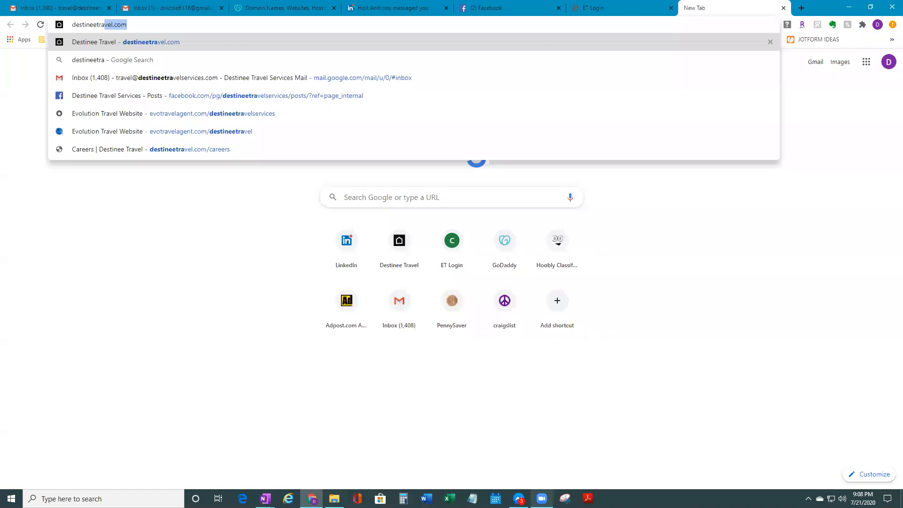
key(Return)
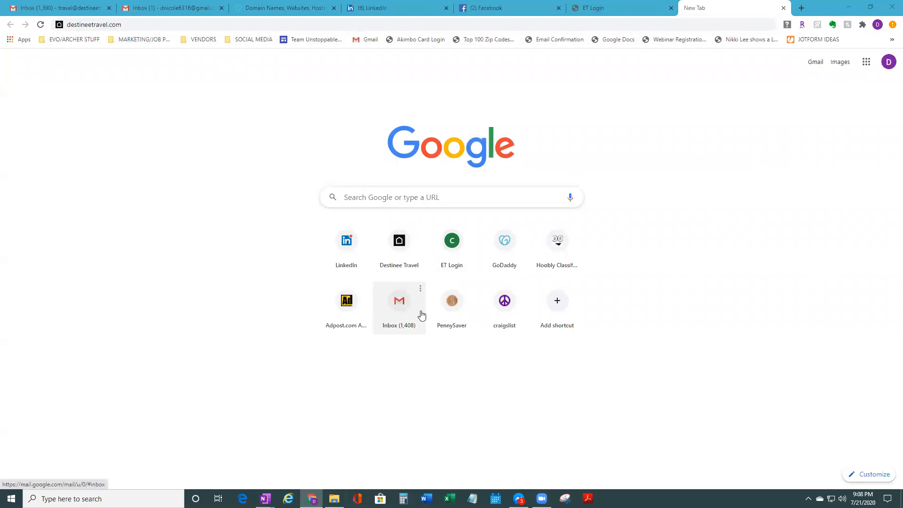
click(623, 27)
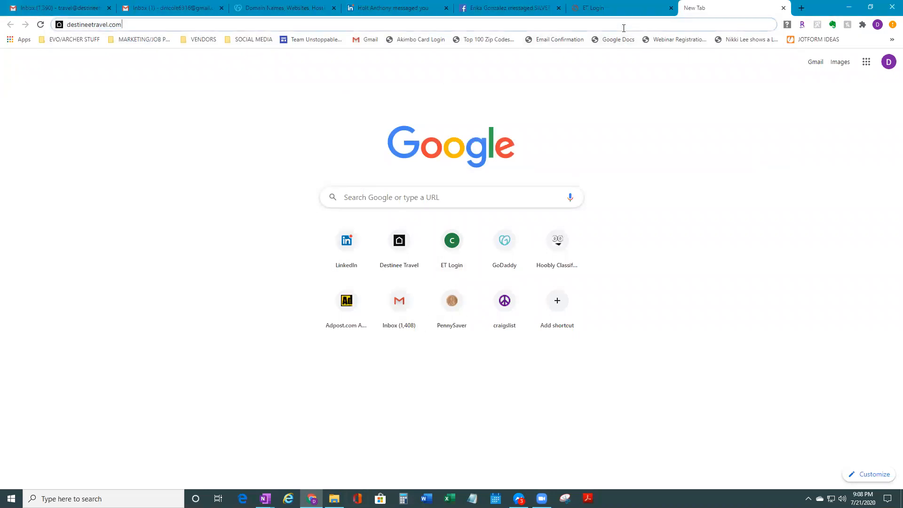
key(Return)
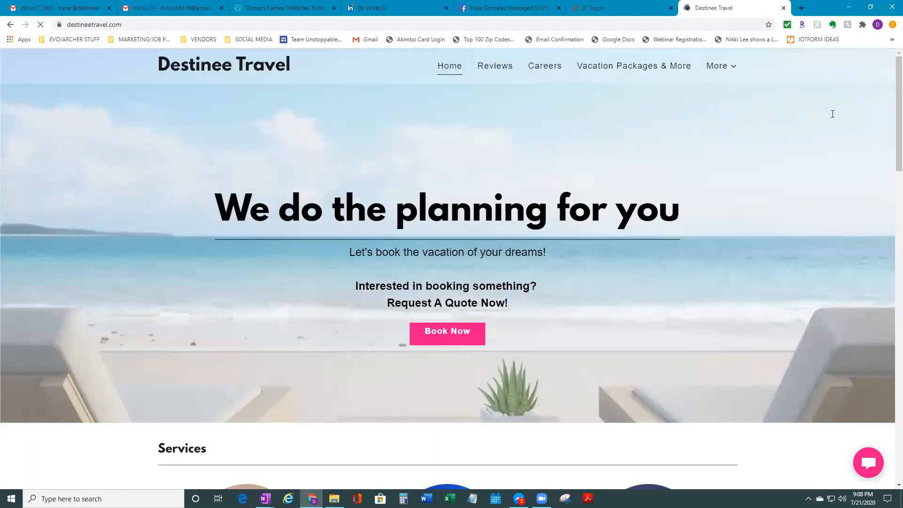
key(ctrl+w)
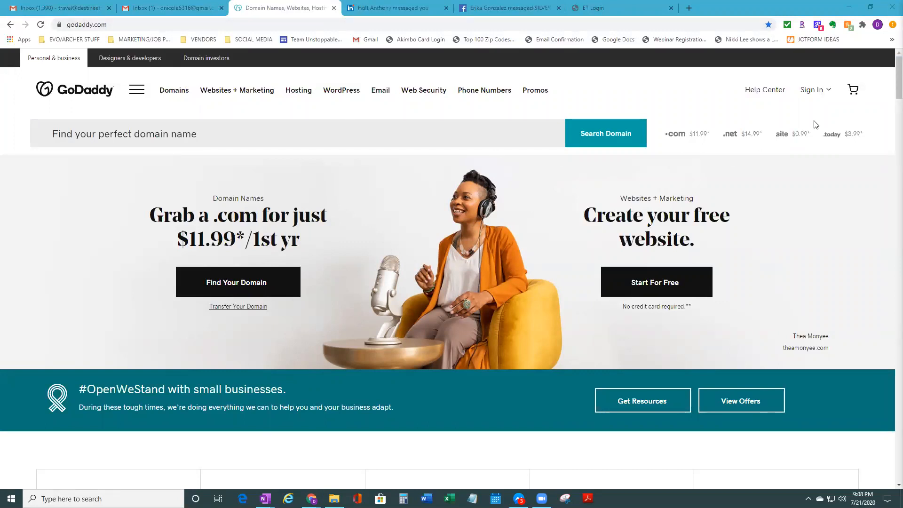
Begin a new GoDaddy account, entering the email address and a corrected username
click(831, 91)
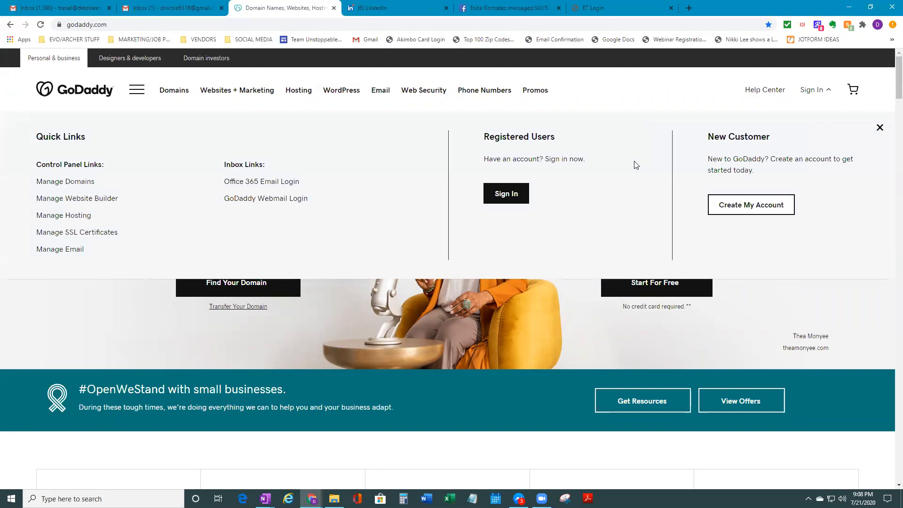
click(745, 205)
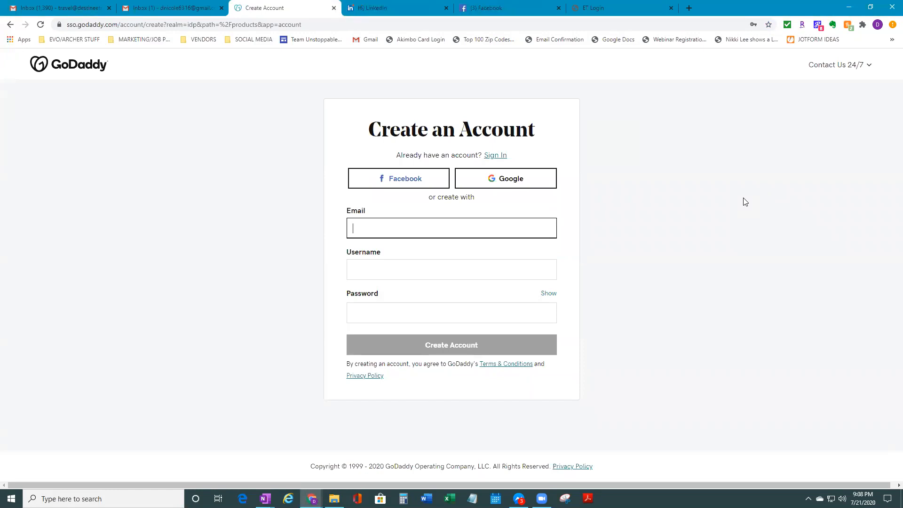
click(534, 224)
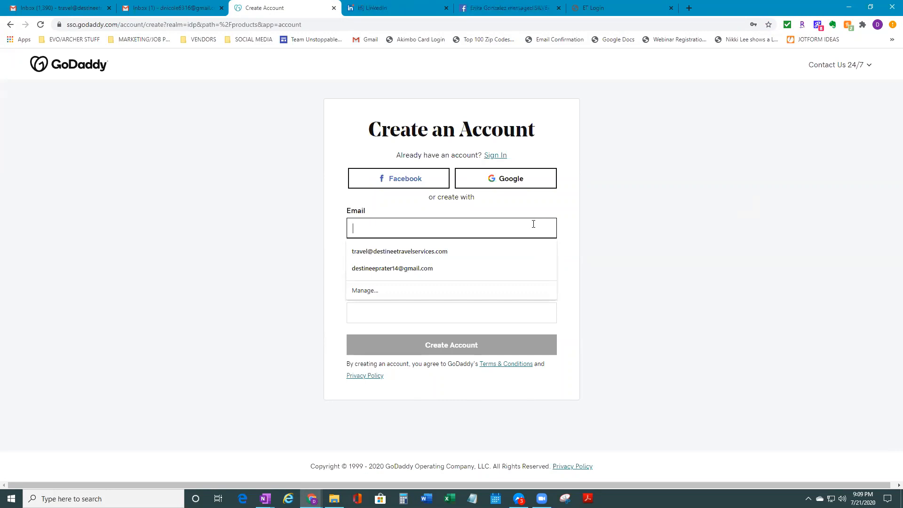
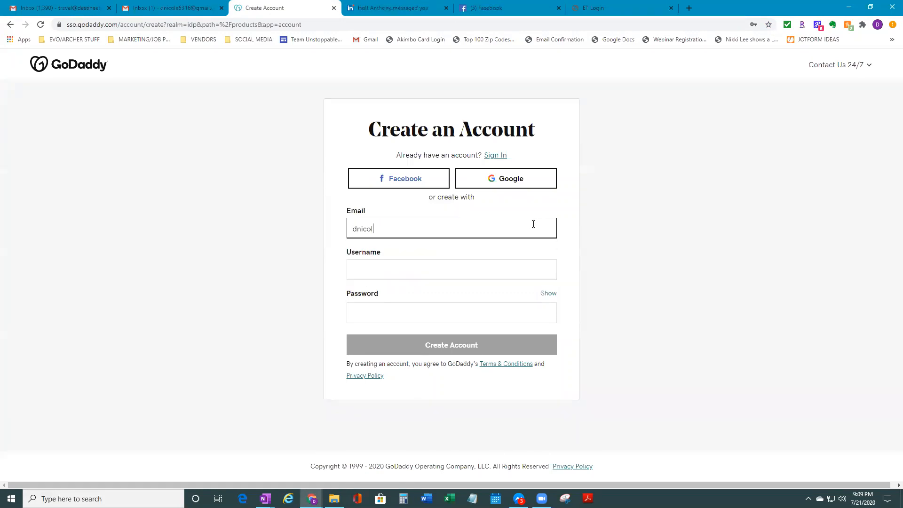
key(Tab)
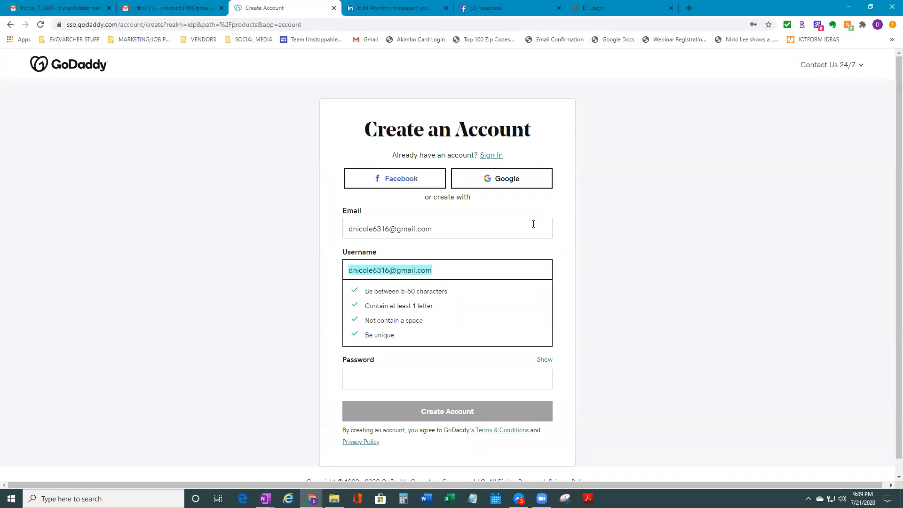
text(dest)
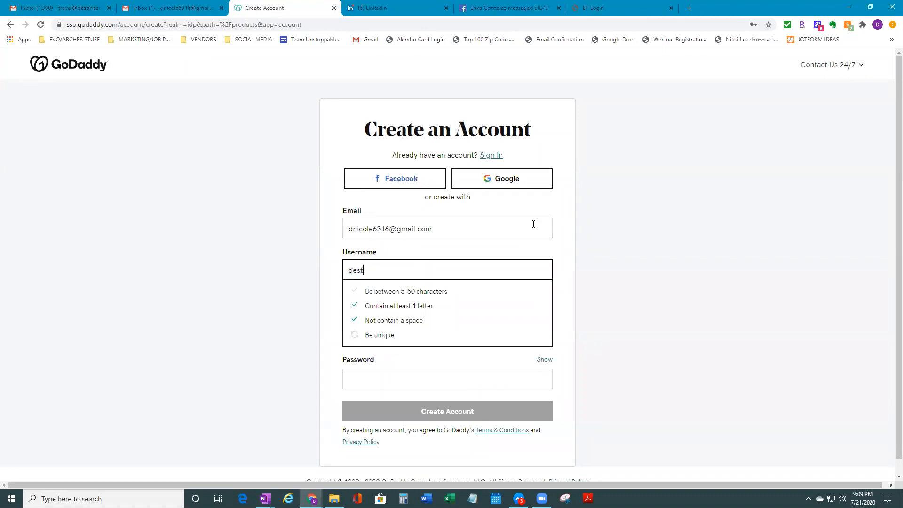
text(ineetravel6316)
click(416, 319)
click(436, 274)
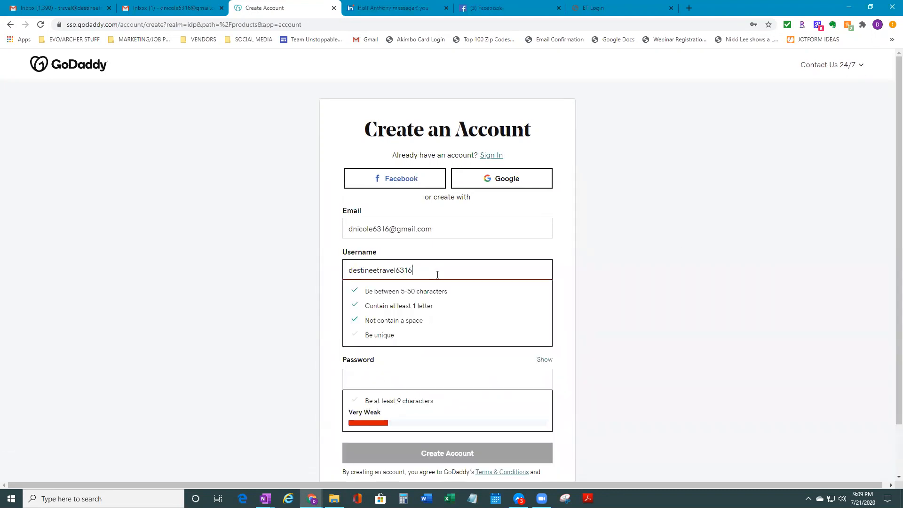
text(!)
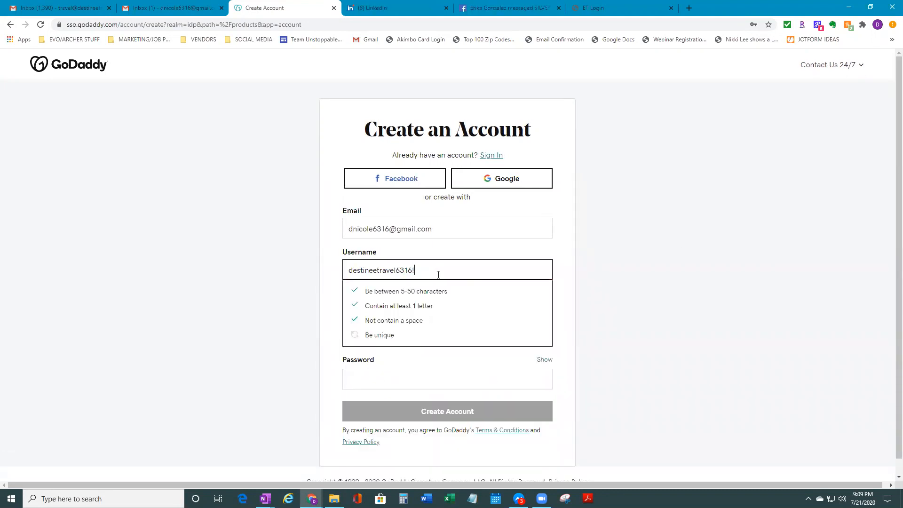
Set the account password and submit the new account details
click(706, 378)
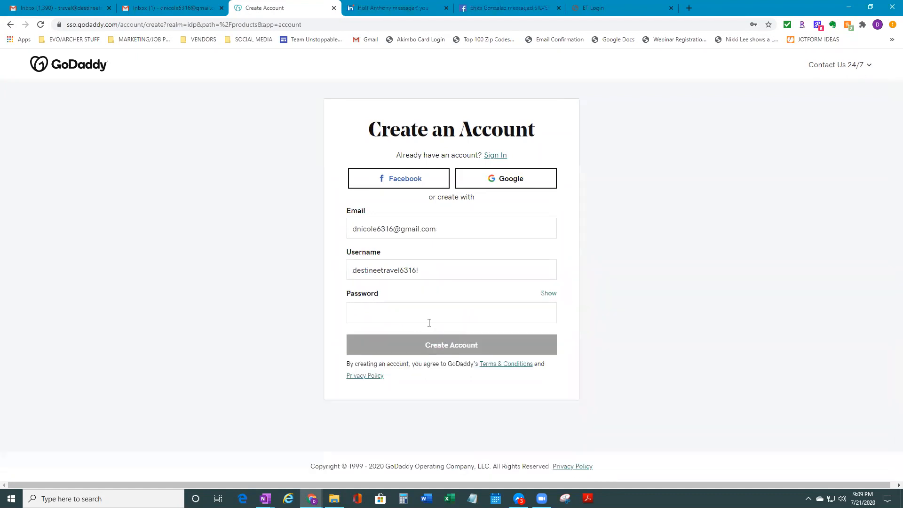
click(428, 320)
text(•••••••••)
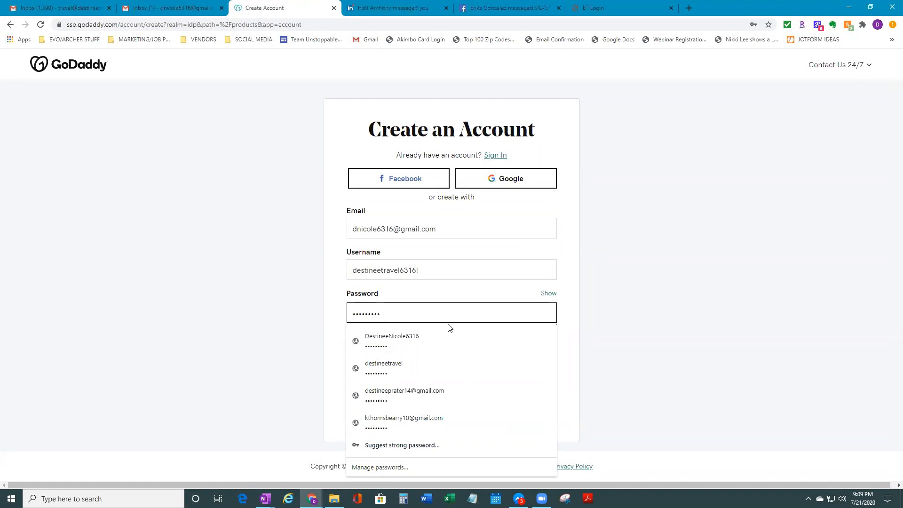
key(BackSpace)
key(BackSpace)
key(BackSpace)
key(BackSpace)
key(BackSpace)
key(BackSpace)
key(BackSpace)
key(BackSpace)
text(••••••••)
click(701, 313)
click(429, 354)
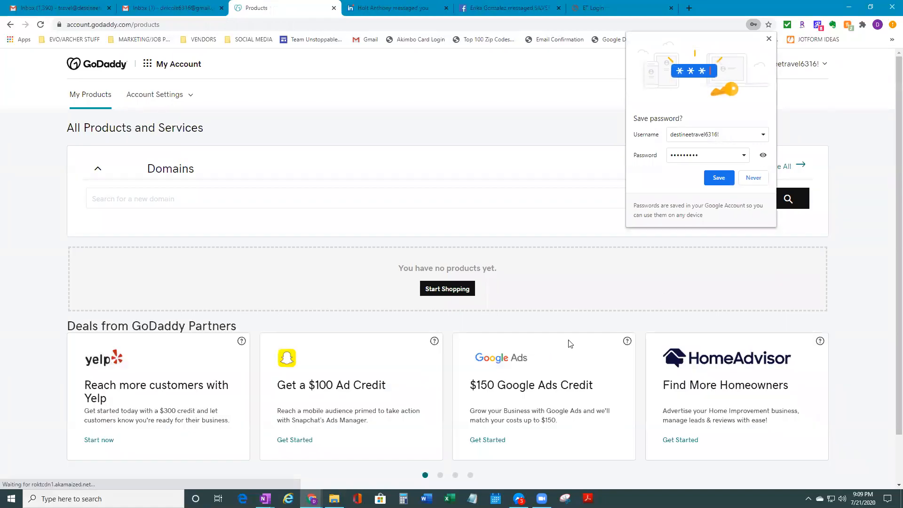
Save the password in Chrome, check Gmail, then return to GoDaddy and choose the free website offer
click(716, 180)
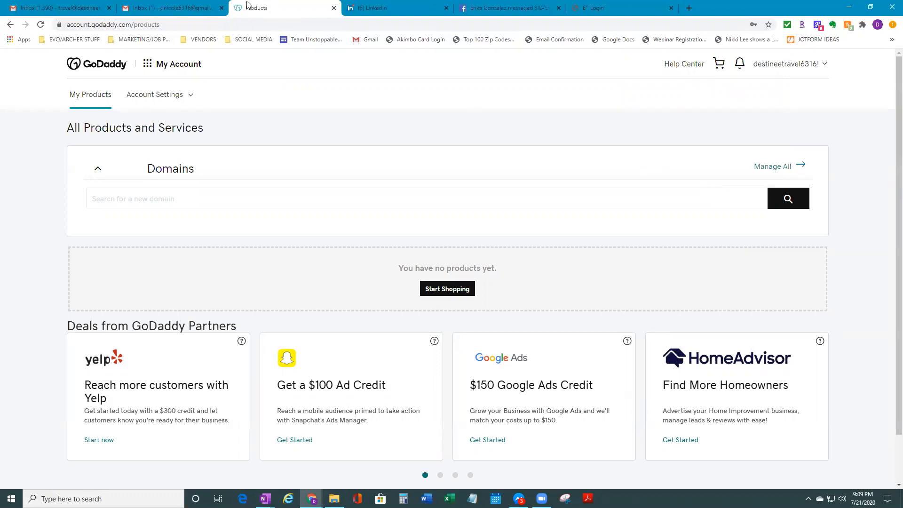
click(188, 5)
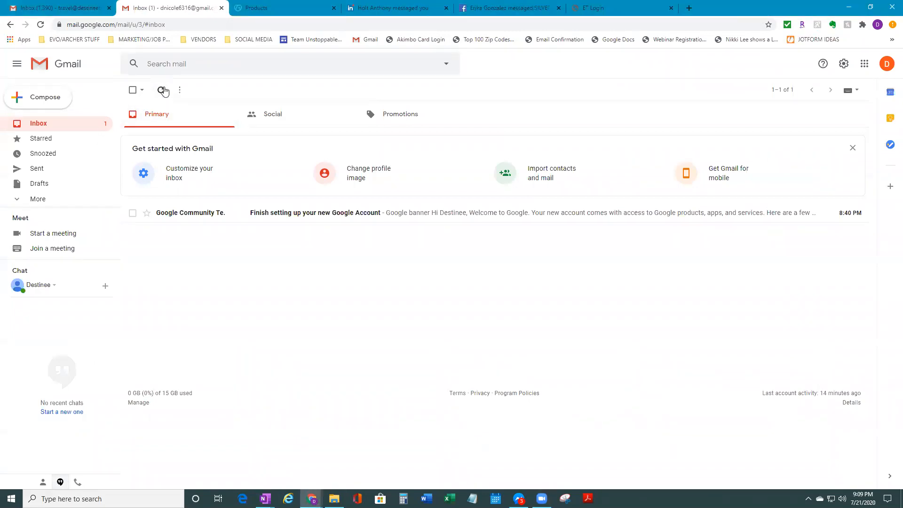
click(248, 4)
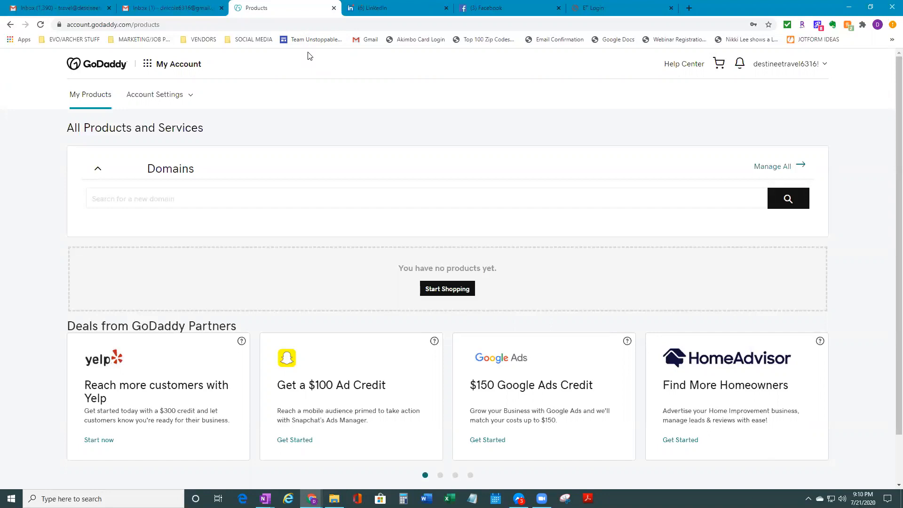
click(447, 293)
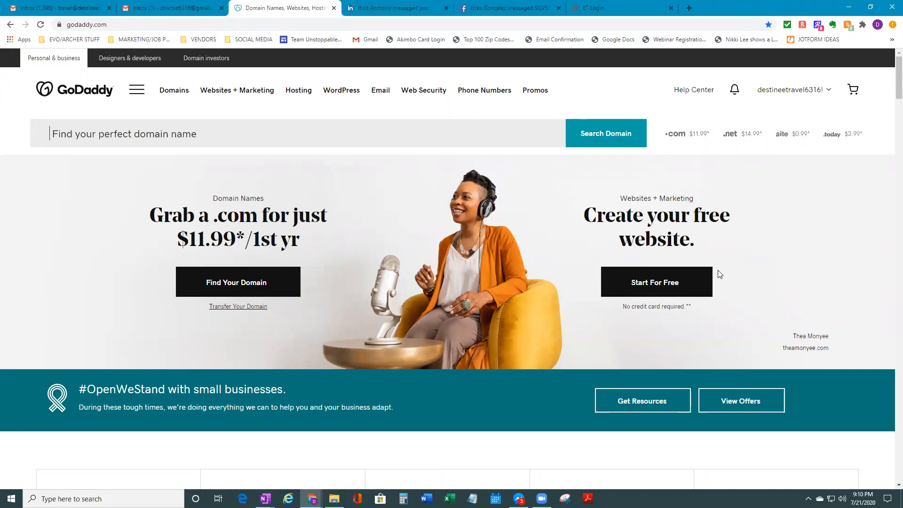
click(646, 295)
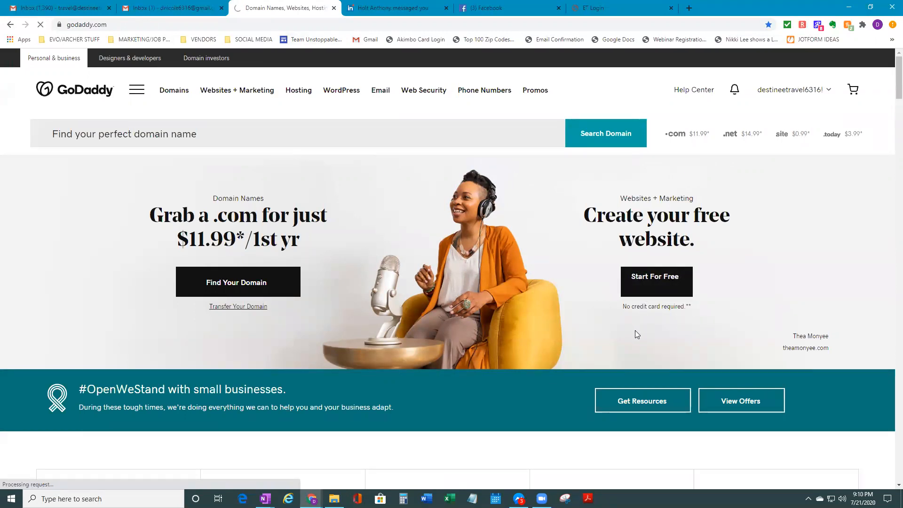
Start a free site in the Travel Agency category named 'Destinee Travel'
click(664, 275)
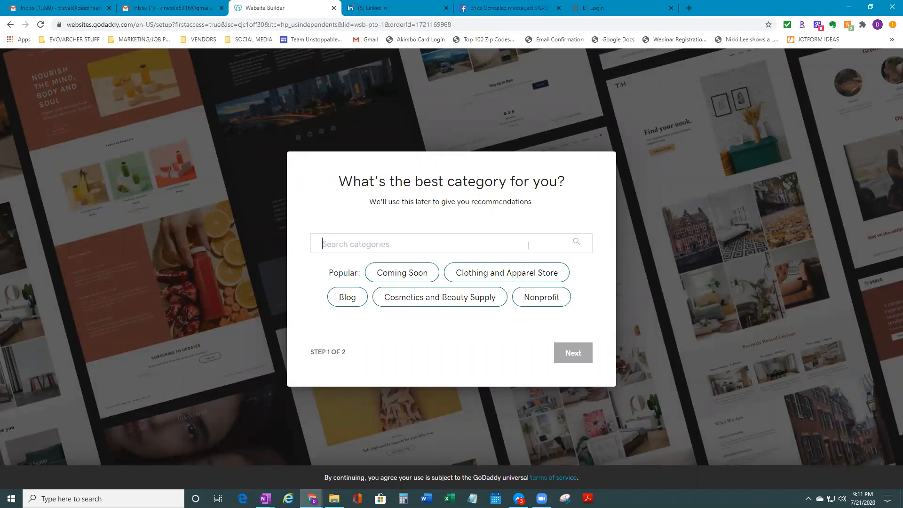
text(Trav)
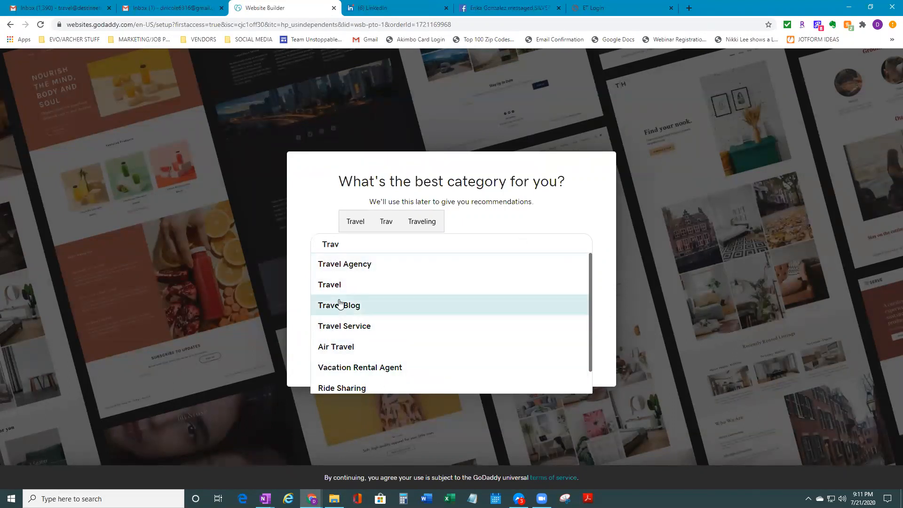
click(454, 272)
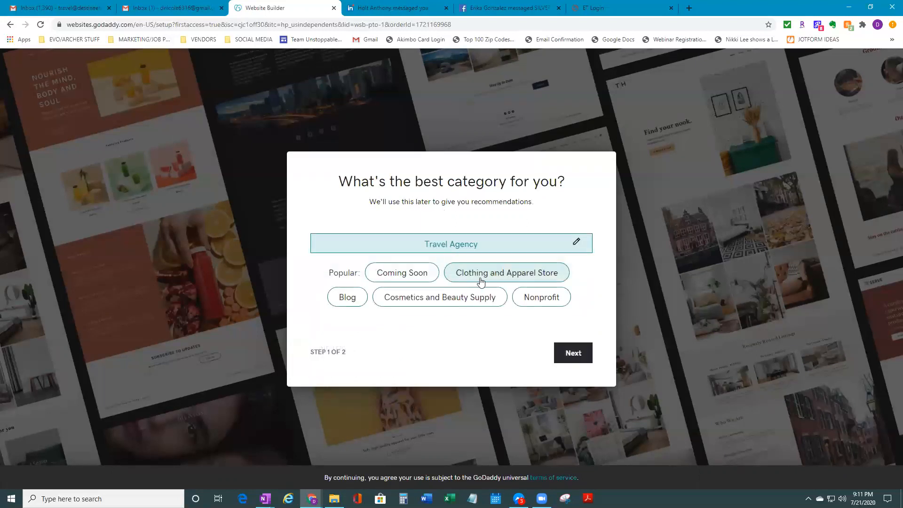
click(582, 354)
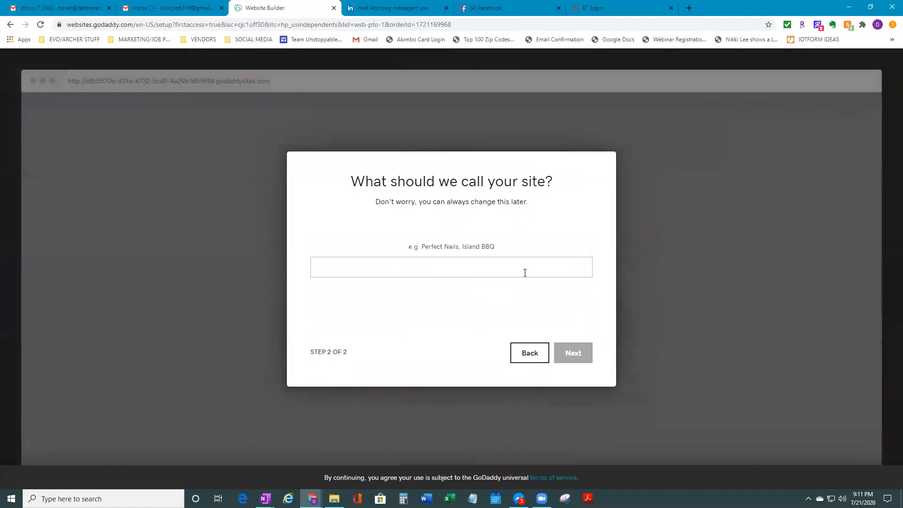
click(525, 273)
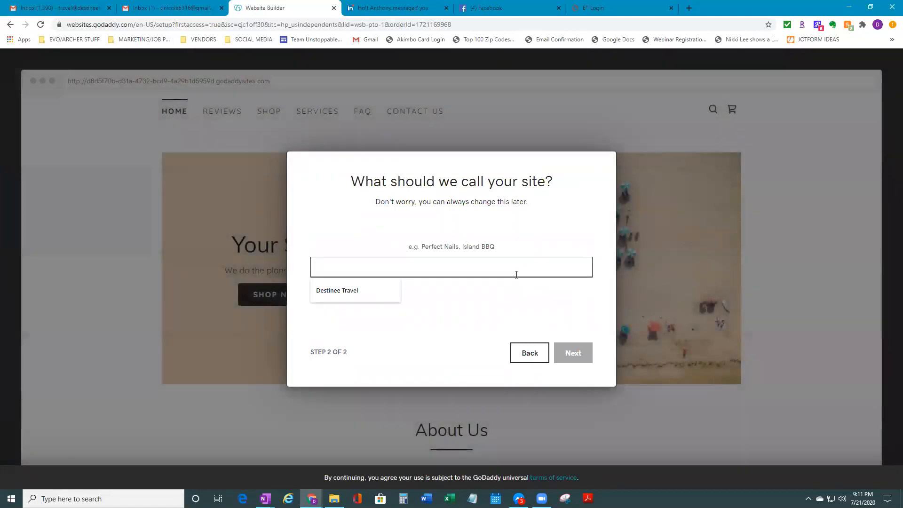
text(D)
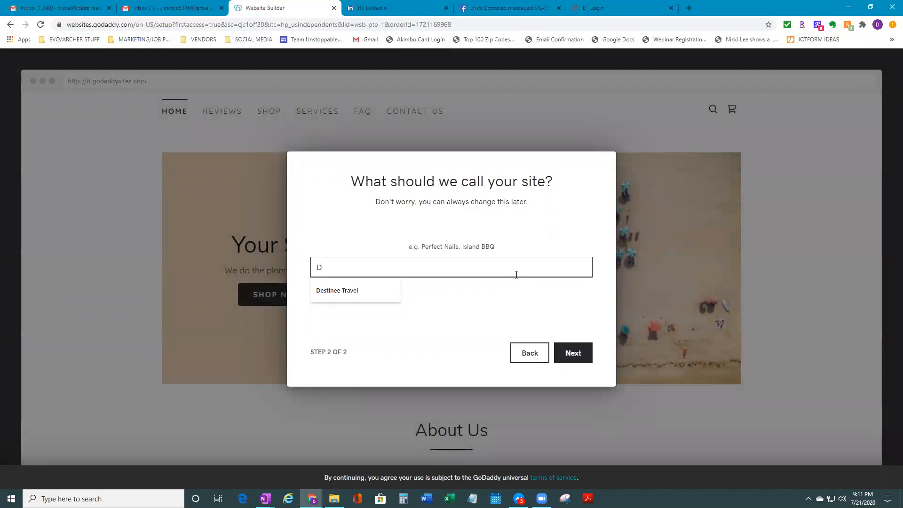
text(estinee Travel)
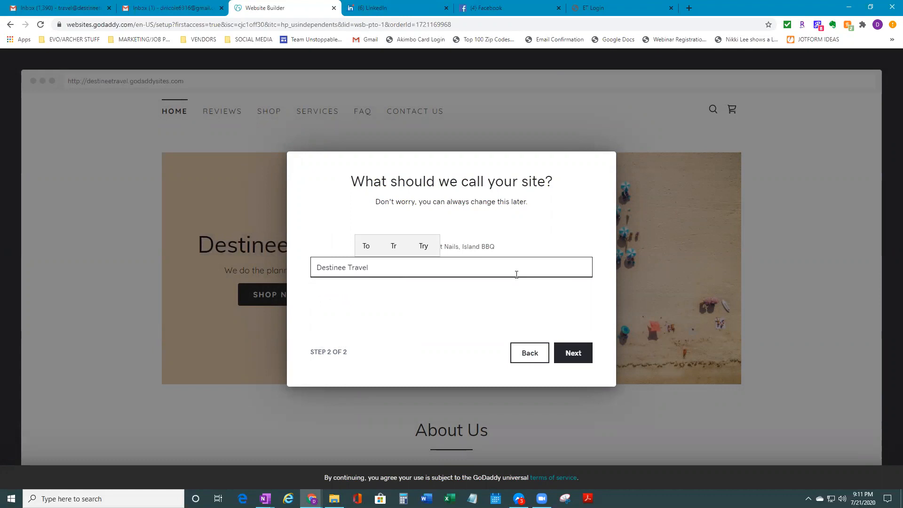
click(577, 356)
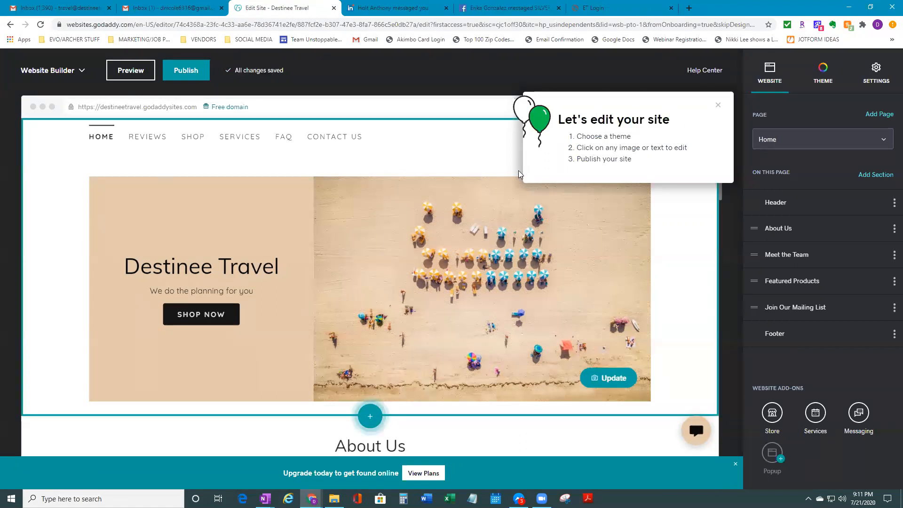
Dismiss the editing tips popup and open the header section's settings
click(719, 106)
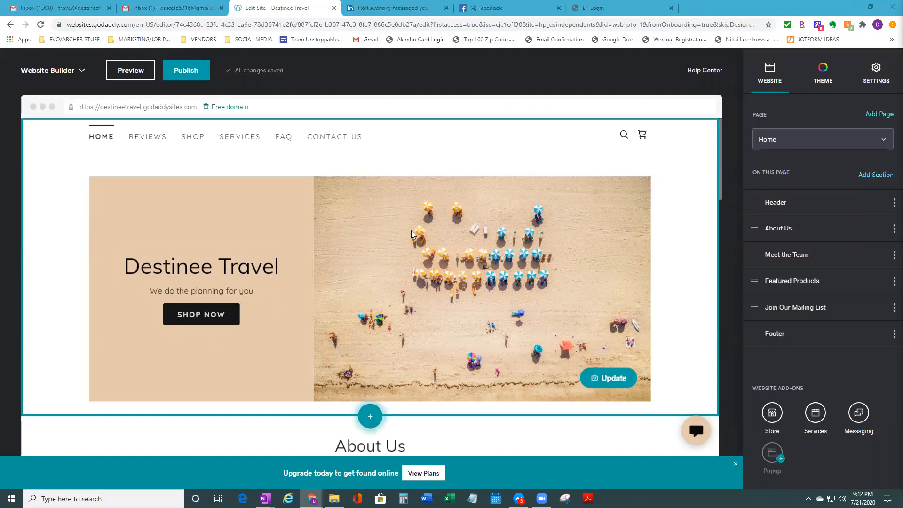
scroll(521, 357, down, 2)
scroll(520, 358, up, 1)
scroll(521, 357, up, 1)
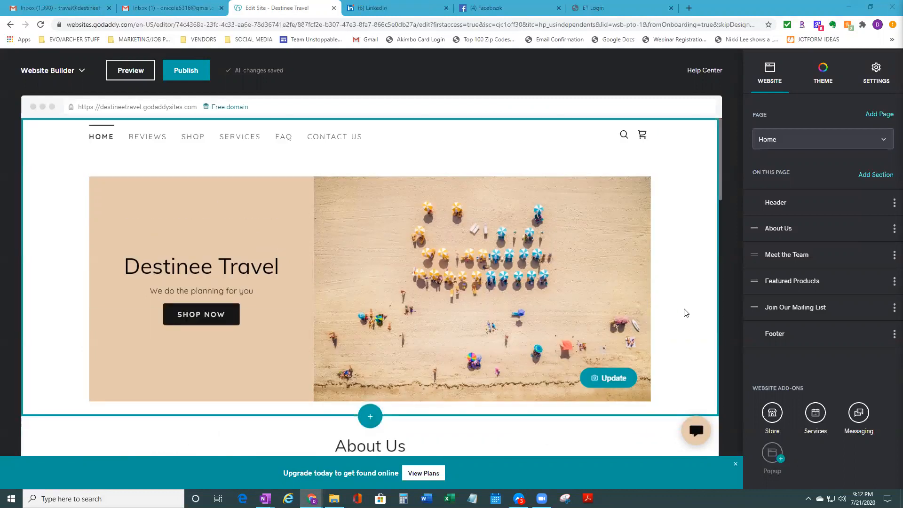
click(651, 282)
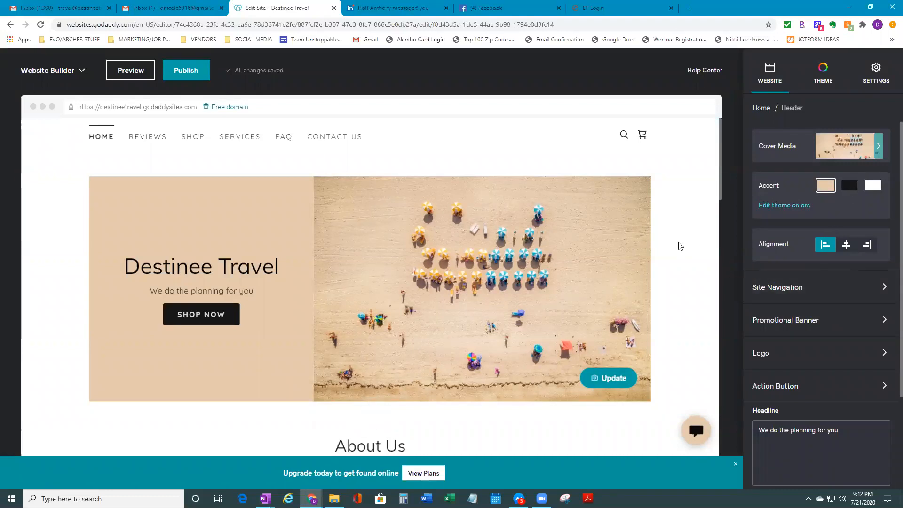
Look over the About Us and Meet the Team settings, then go back to the header
scroll(670, 298, down, 3)
scroll(671, 300, down, 2)
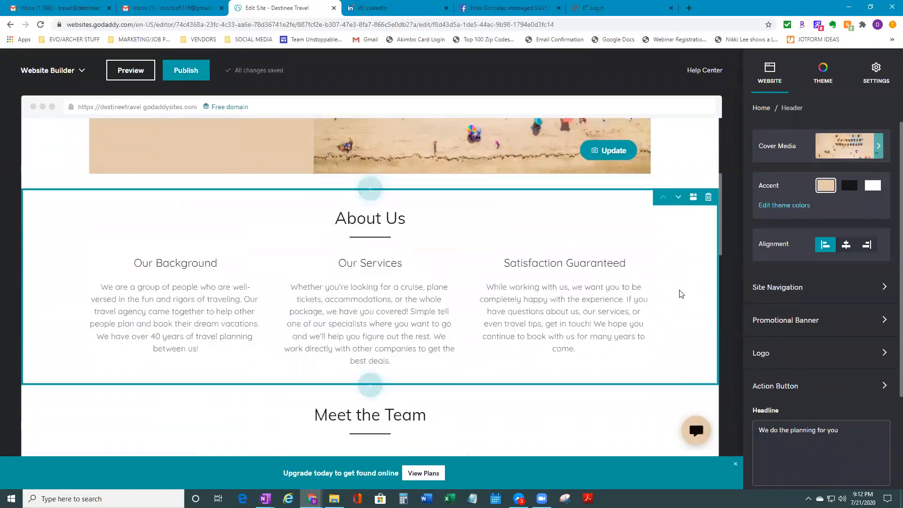
click(673, 296)
scroll(671, 378, down, 1)
click(671, 378)
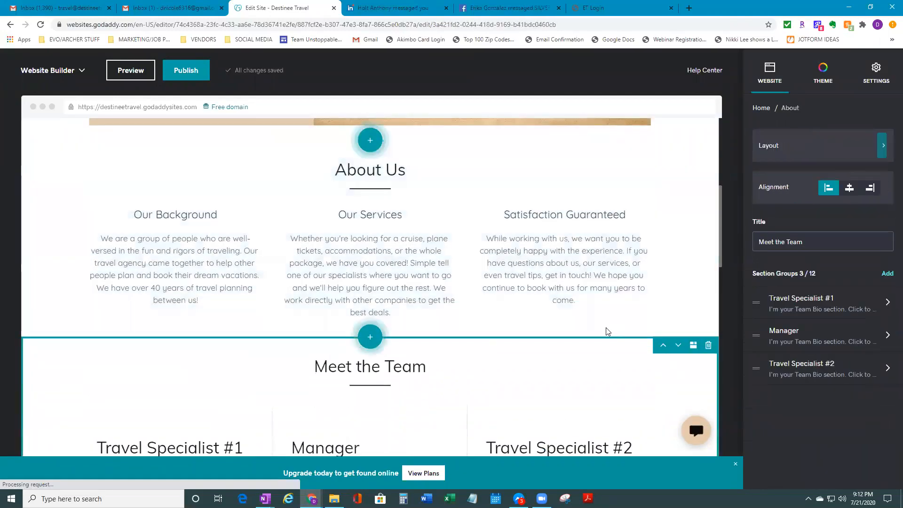
scroll(607, 324, up, 5)
scroll(618, 323, up, 2)
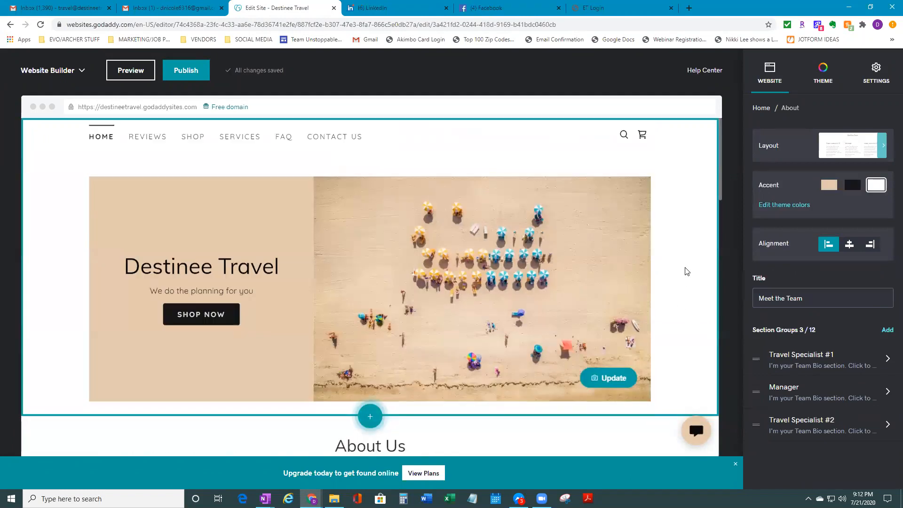
click(685, 268)
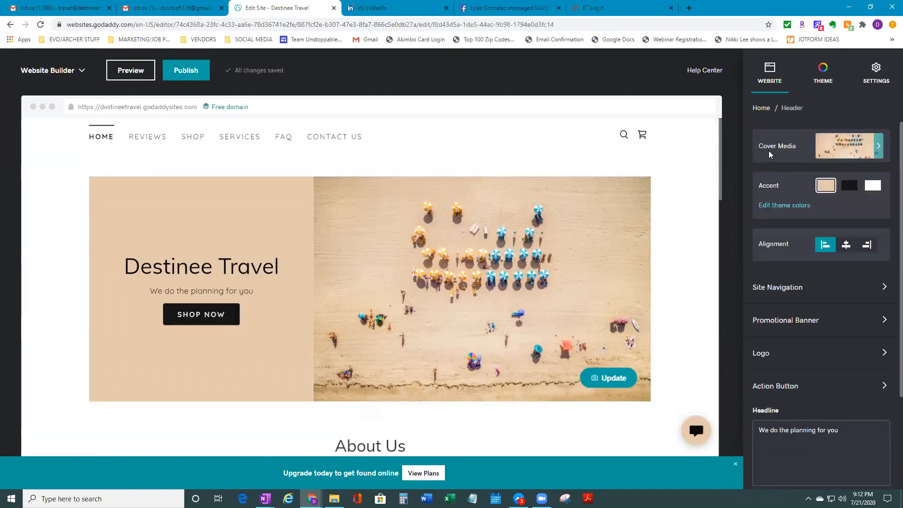
Delete the header's aerial beach cover photo and bring up the full stock photo collection
click(879, 146)
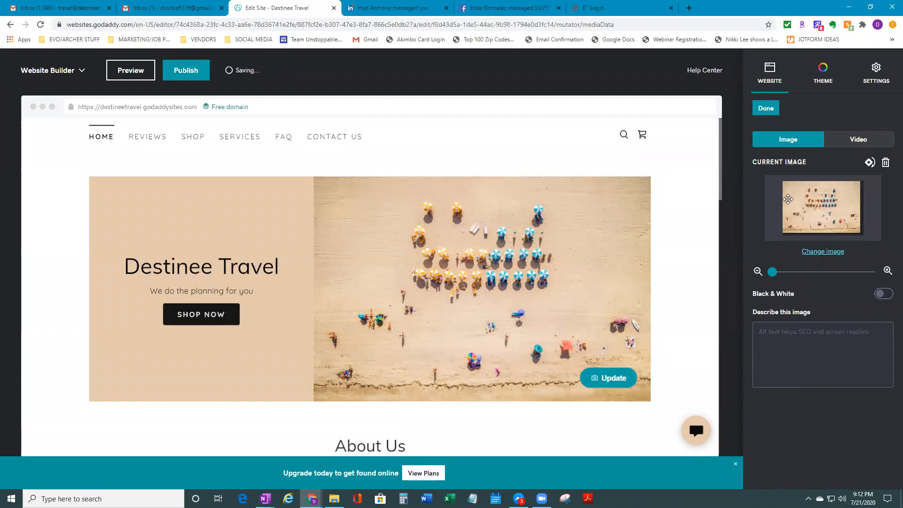
click(890, 165)
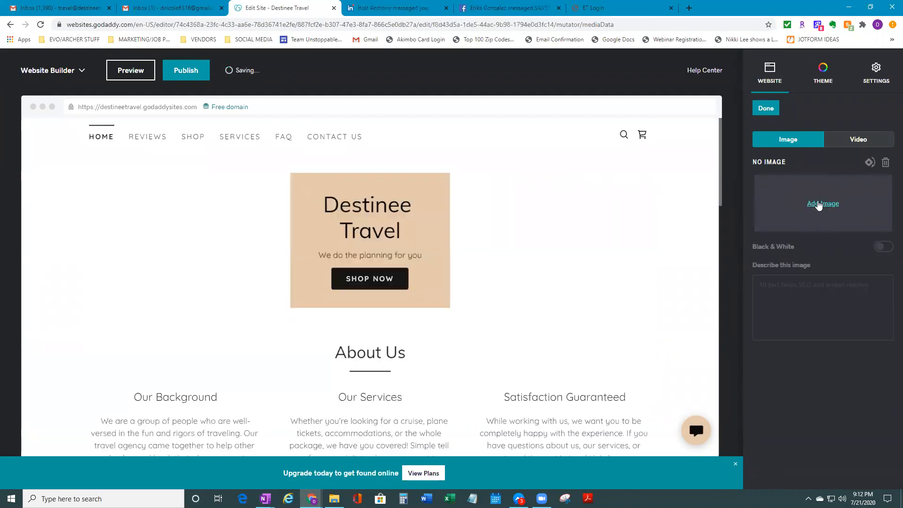
click(819, 202)
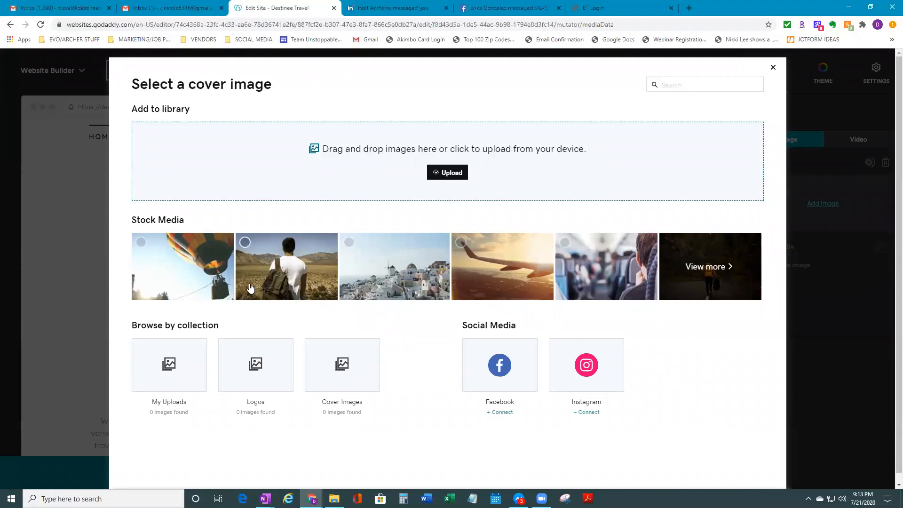
click(713, 275)
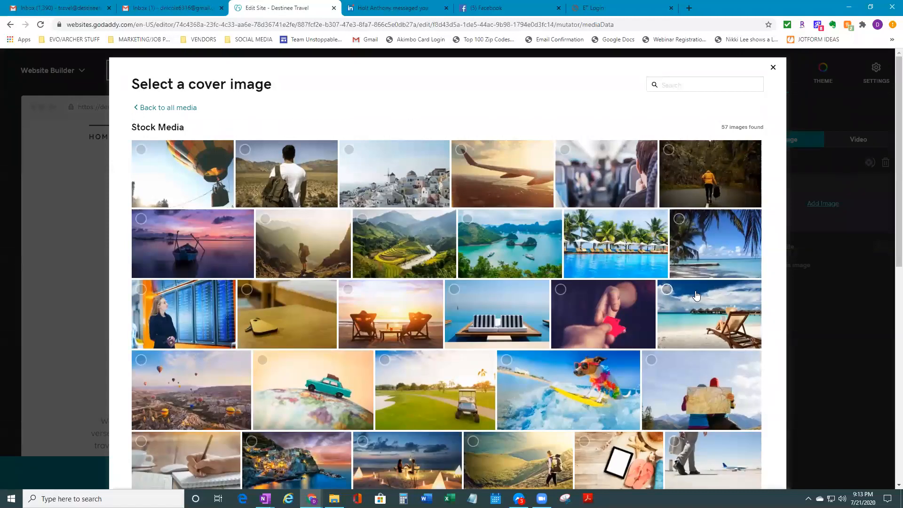
Search stock photos for 'Travel' and select the two-people-in-beach-chairs image
click(668, 83)
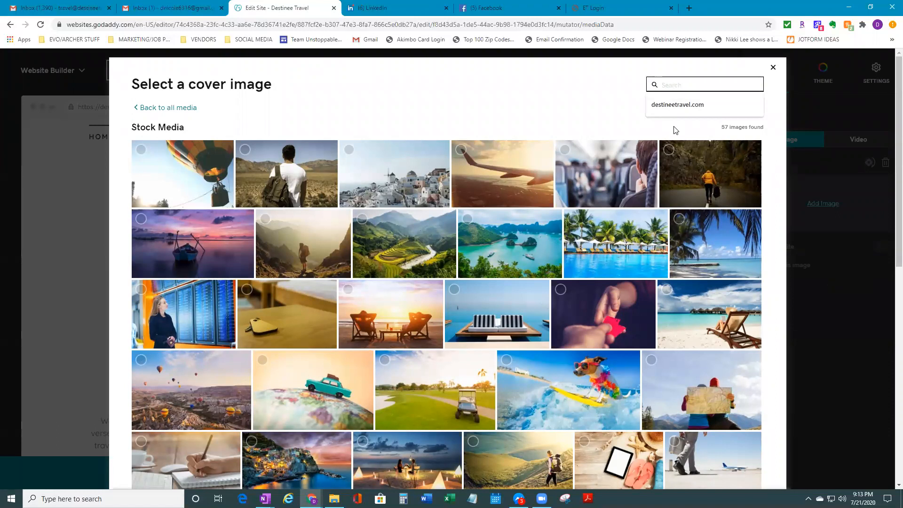
text(Travel)
key(Return)
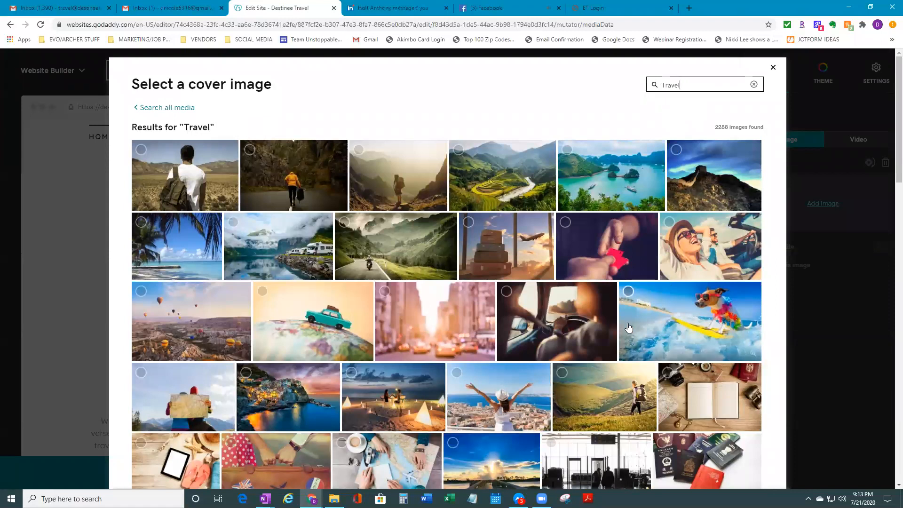
scroll(661, 308, down, 2)
scroll(663, 311, down, 4)
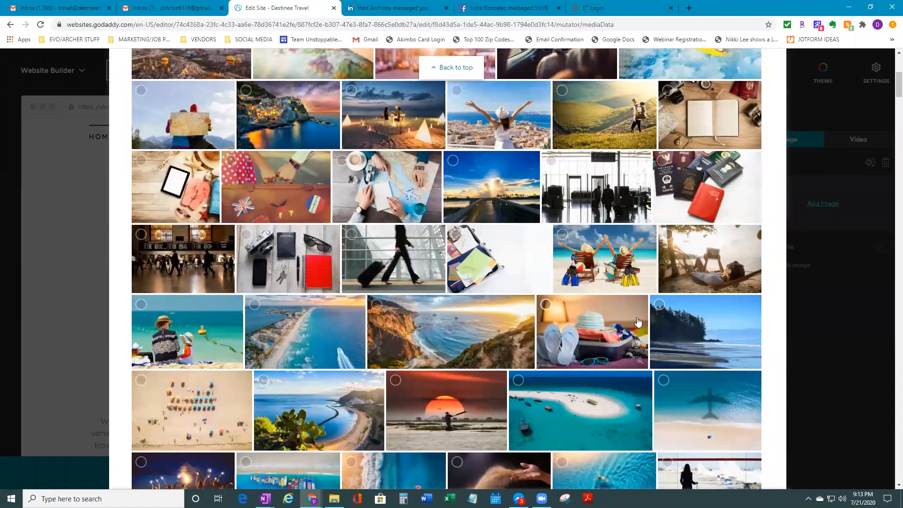
scroll(642, 327, down, 3)
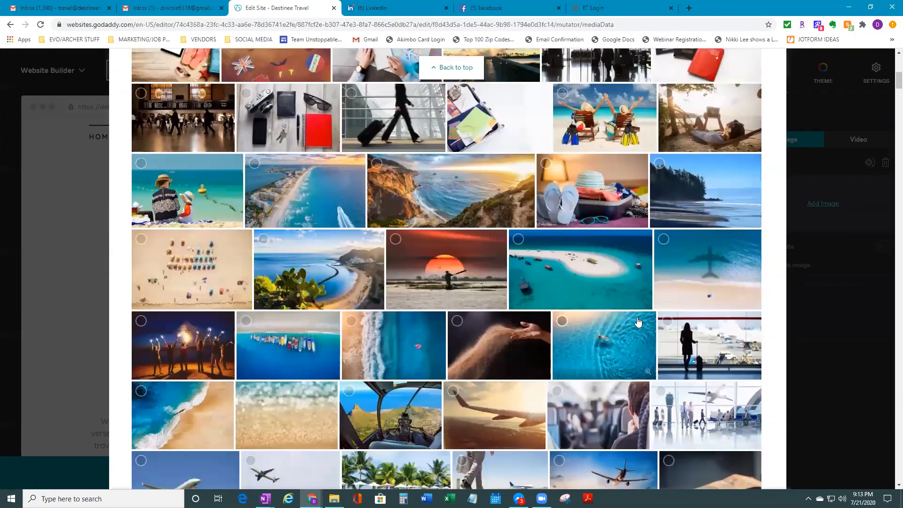
scroll(638, 322, down, 5)
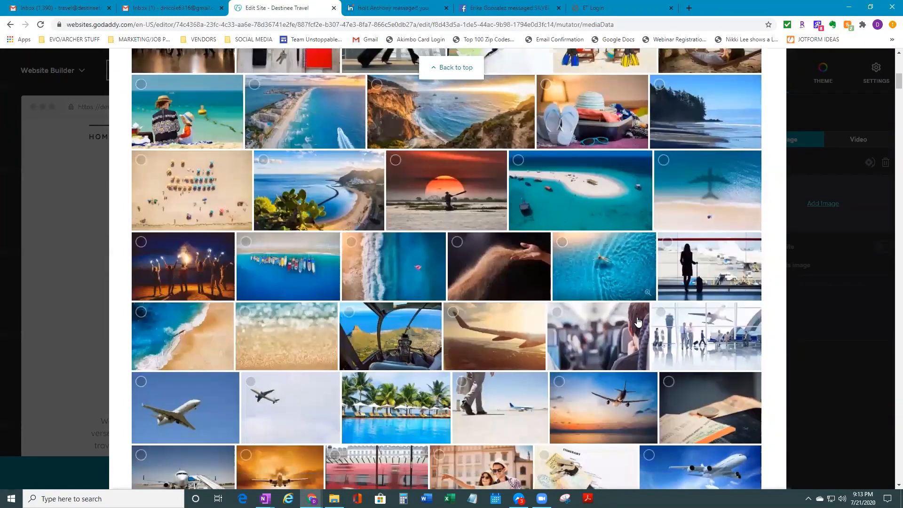
scroll(638, 323, down, 5)
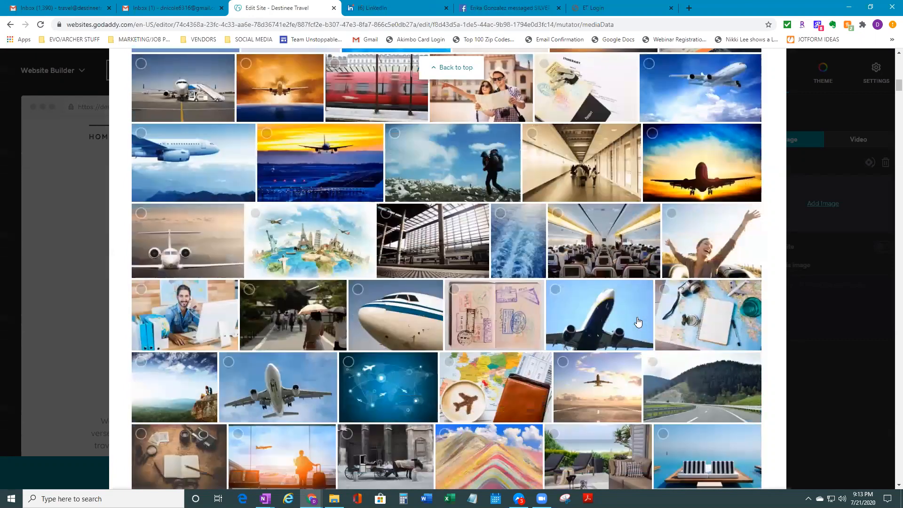
scroll(635, 323, up, 2)
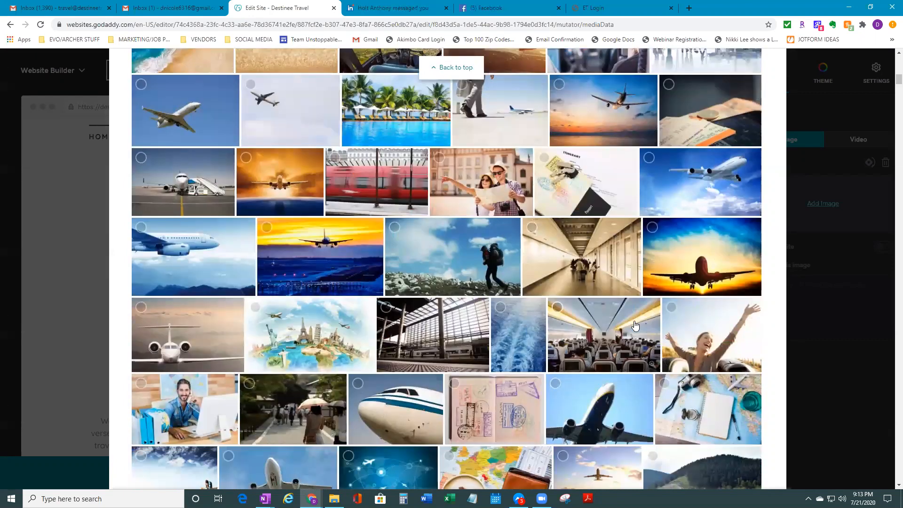
scroll(488, 315, up, 2)
scroll(496, 318, up, 3)
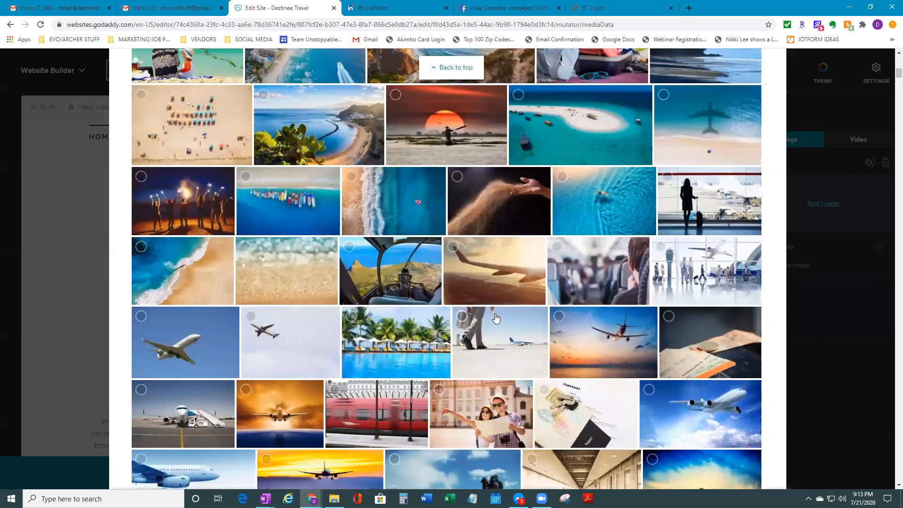
scroll(545, 334, up, 1)
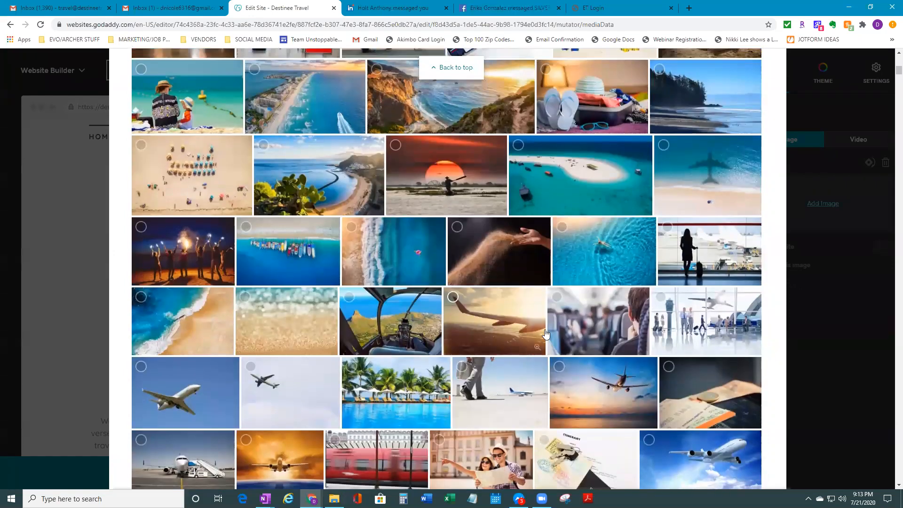
scroll(545, 335, up, 5)
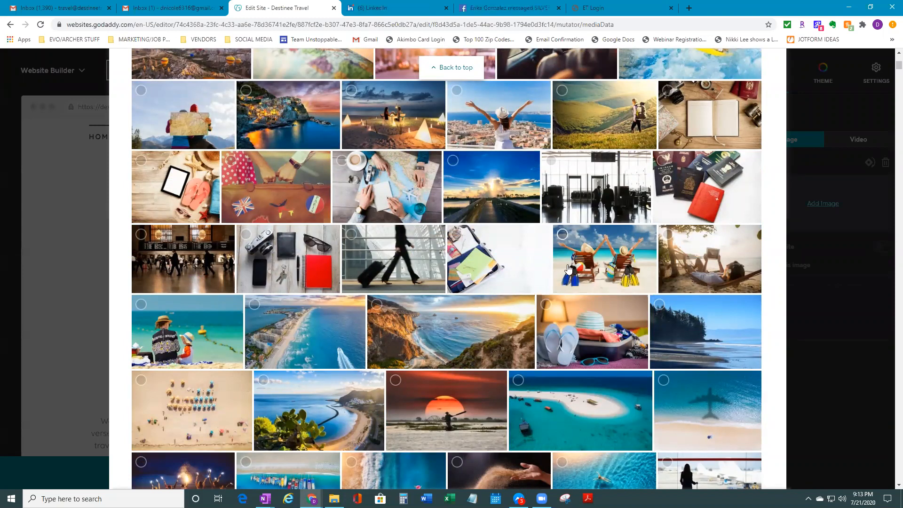
click(561, 235)
Insert the beach-chair photo as the header cover, then browse alternative site themes
click(735, 472)
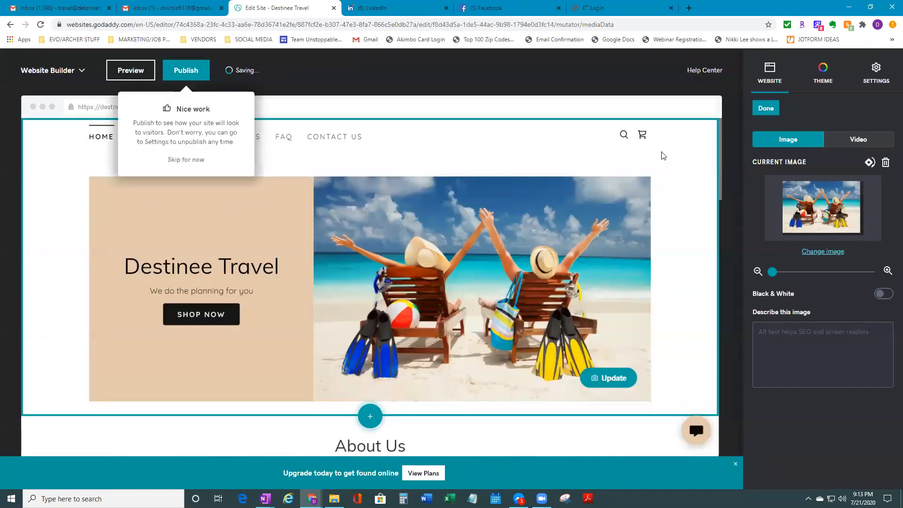
click(184, 160)
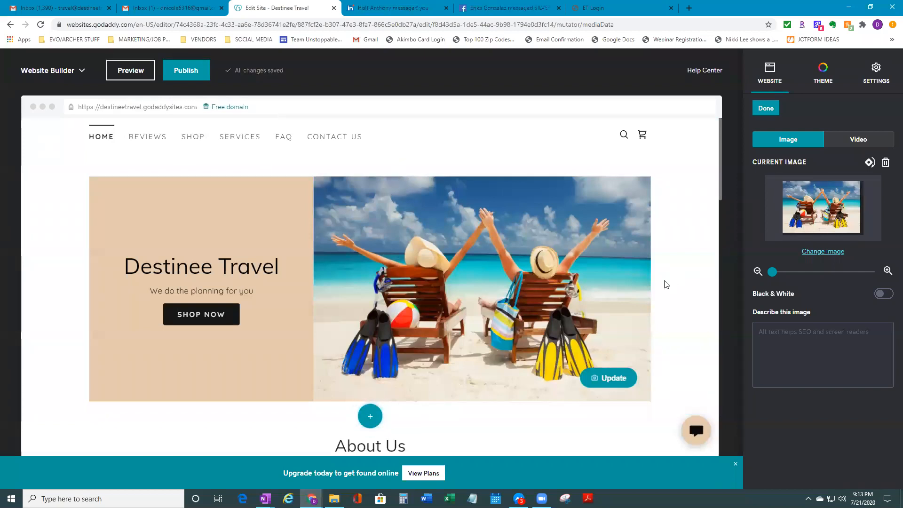
click(766, 109)
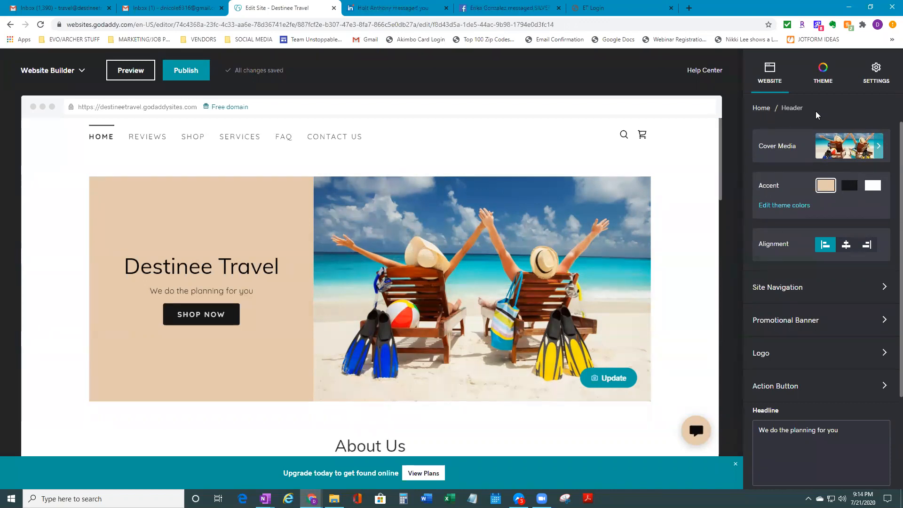
click(830, 89)
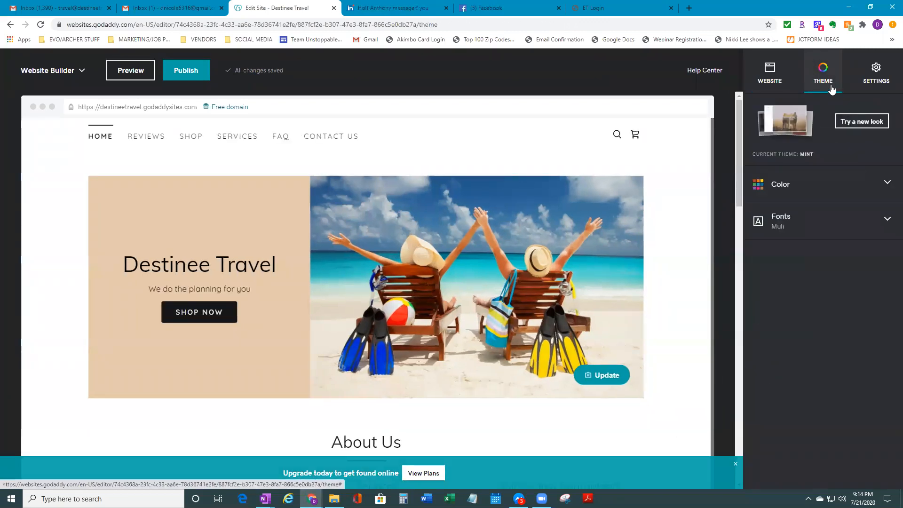
click(867, 123)
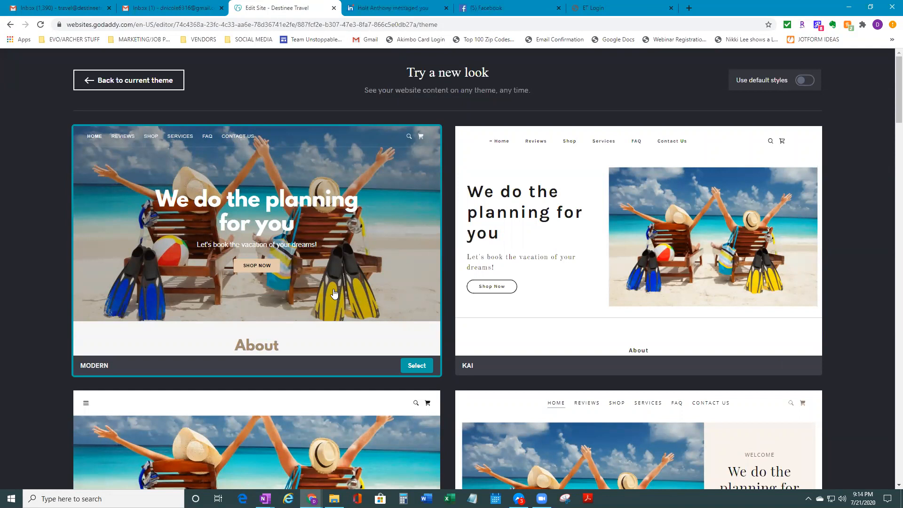
scroll(476, 395, down, 6)
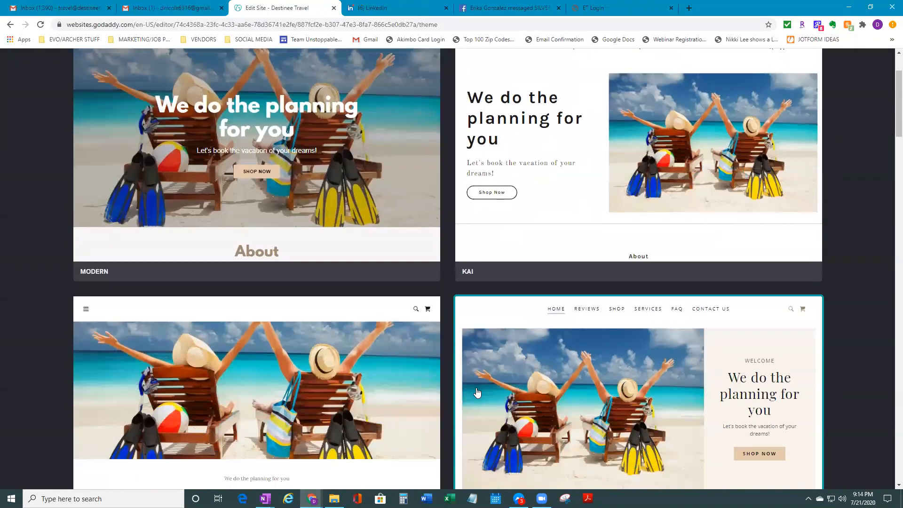
scroll(473, 412, down, 4)
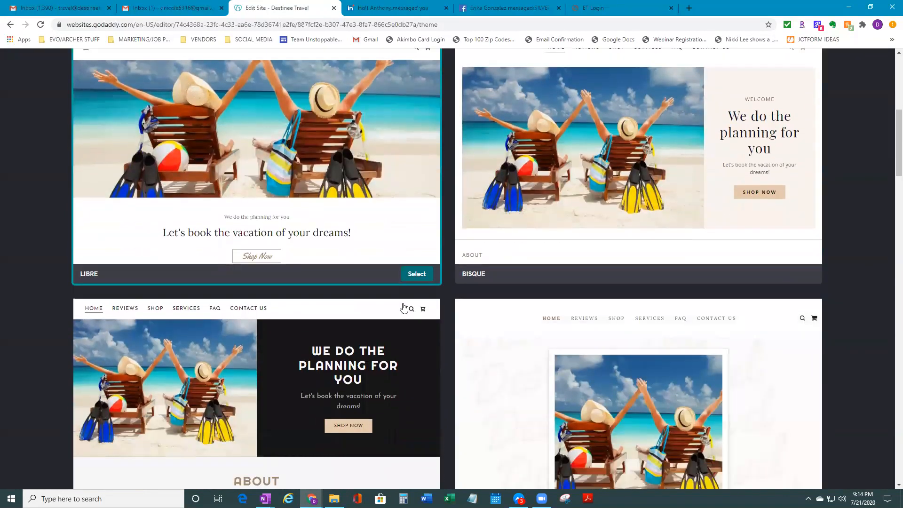
scroll(420, 415, down, 5)
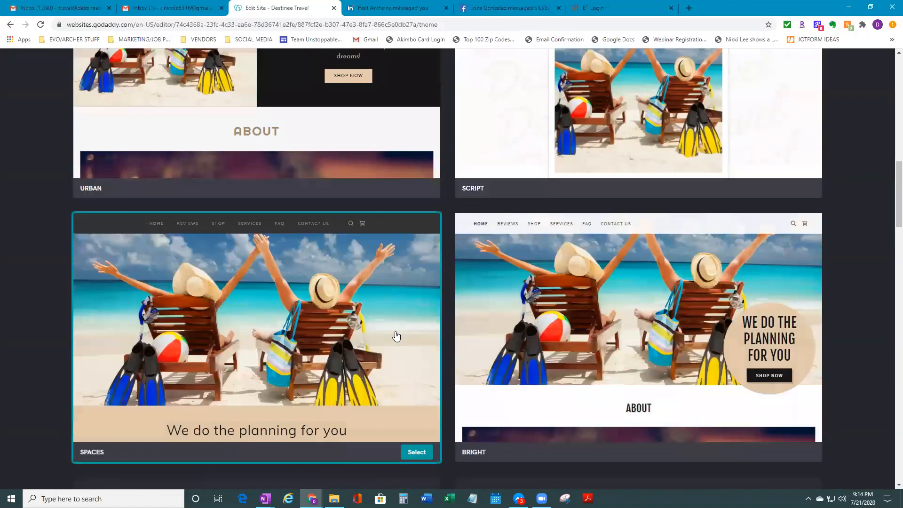
scroll(402, 367, down, 2)
scroll(435, 413, down, 8)
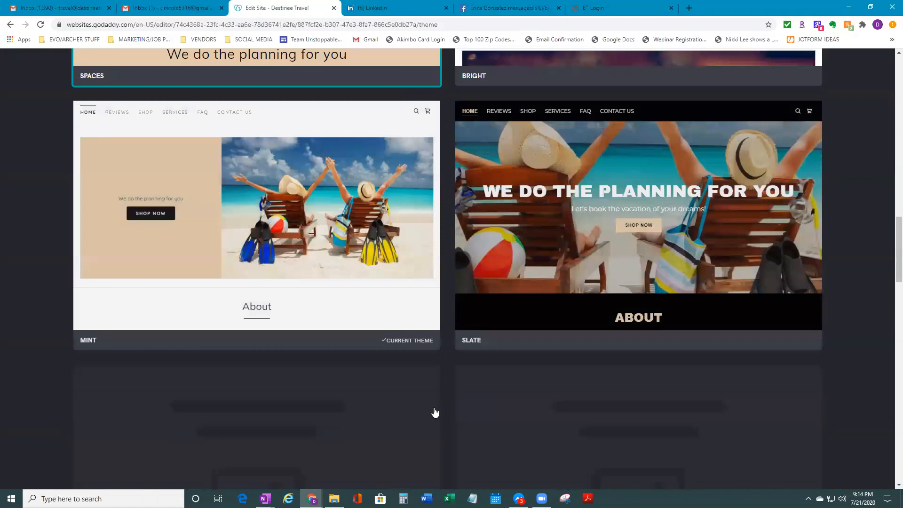
scroll(568, 442, up, 7)
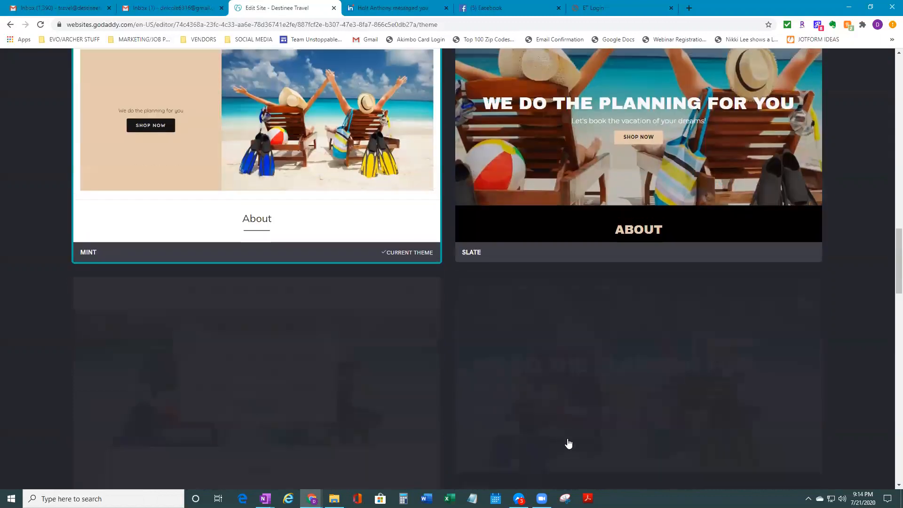
scroll(532, 384, up, 3)
scroll(530, 388, down, 1)
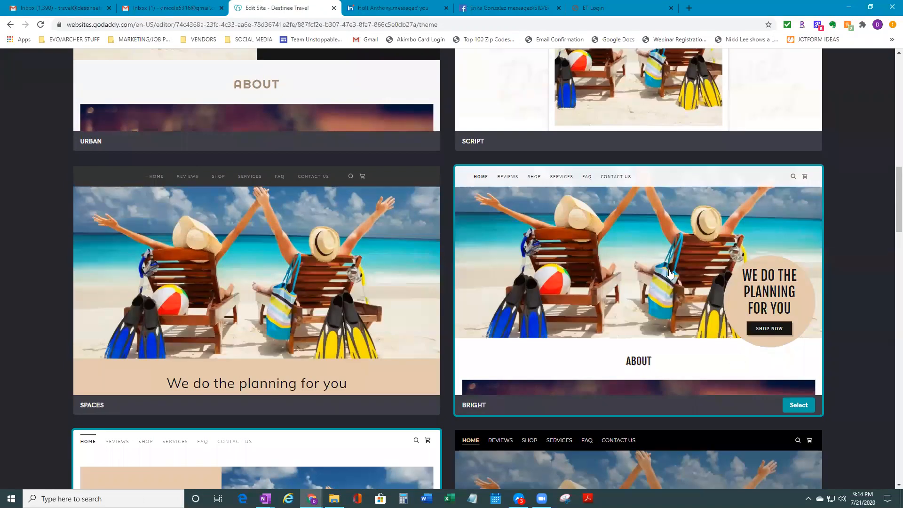
click(586, 273)
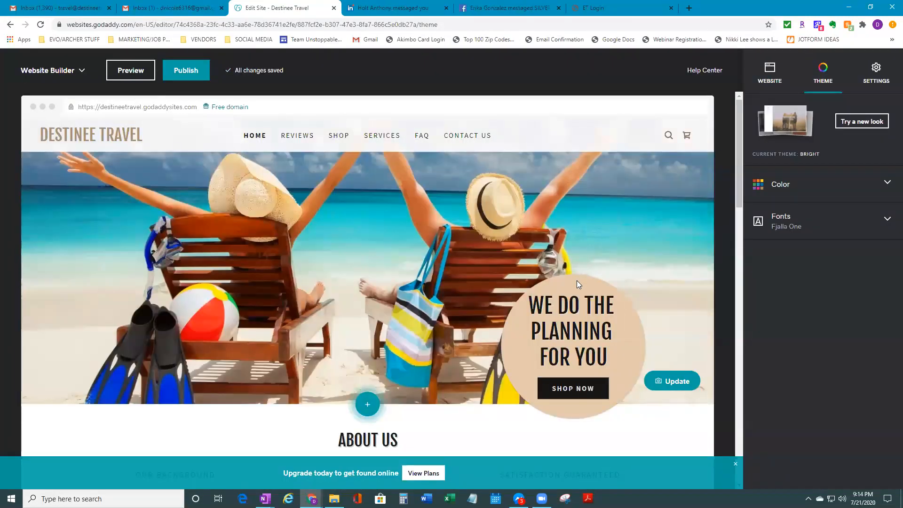
scroll(583, 258, down, 5)
scroll(597, 257, down, 5)
scroll(598, 246, up, 8)
scroll(599, 259, up, 2)
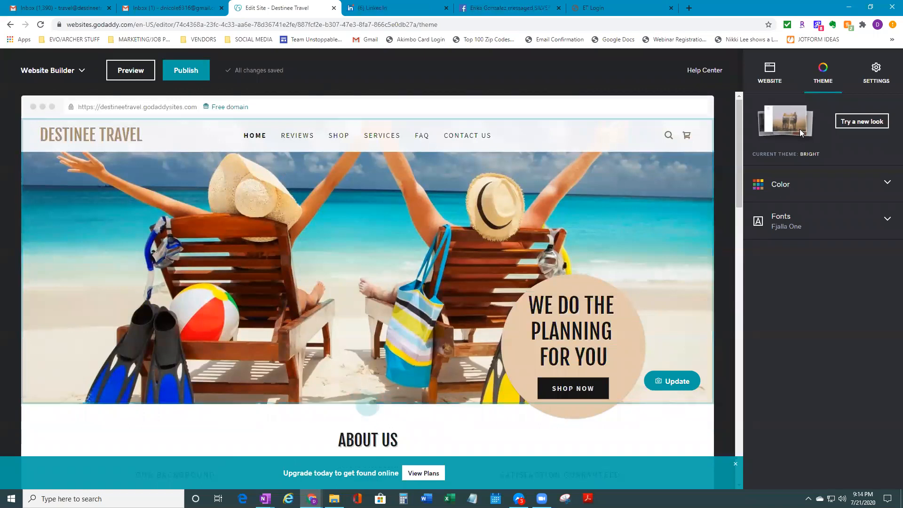
Pick a custom pink theme accent colour, #EB3F9D, in the colour picker
click(856, 186)
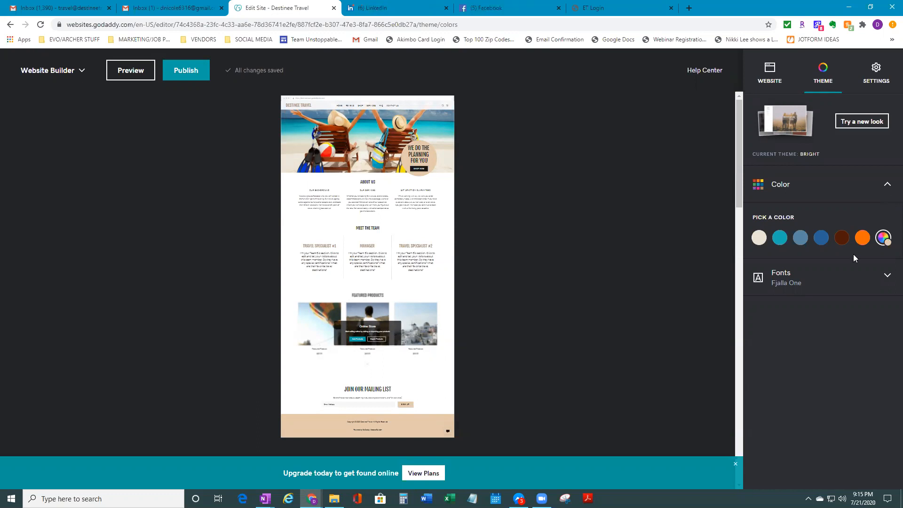
click(883, 238)
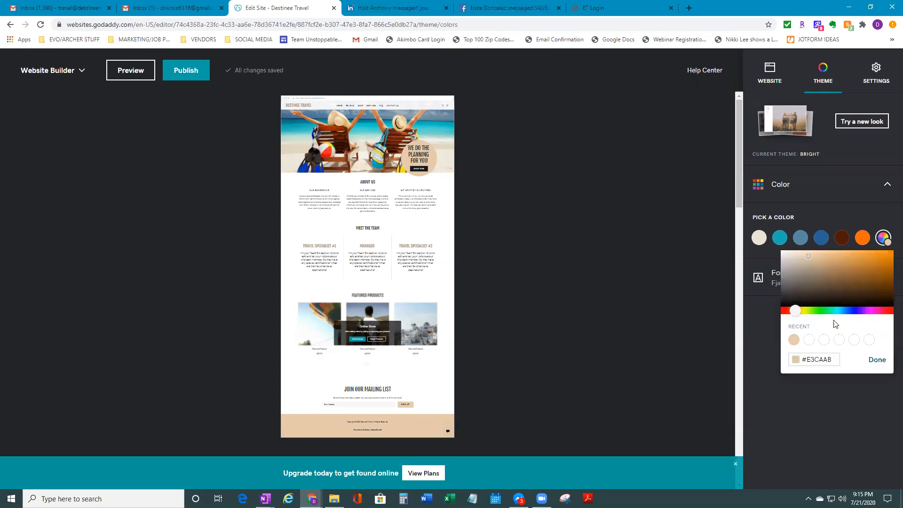
drag(872, 312, 873, 311)
click(892, 257)
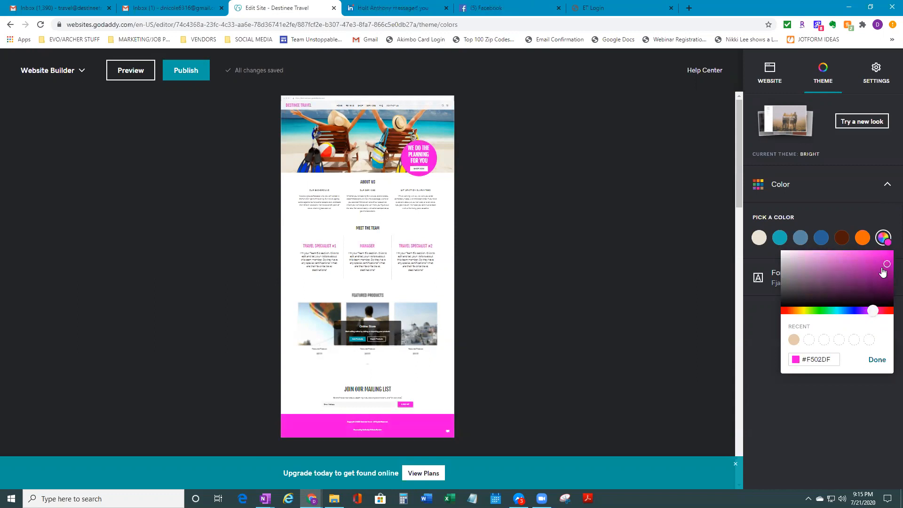
click(842, 268)
click(830, 254)
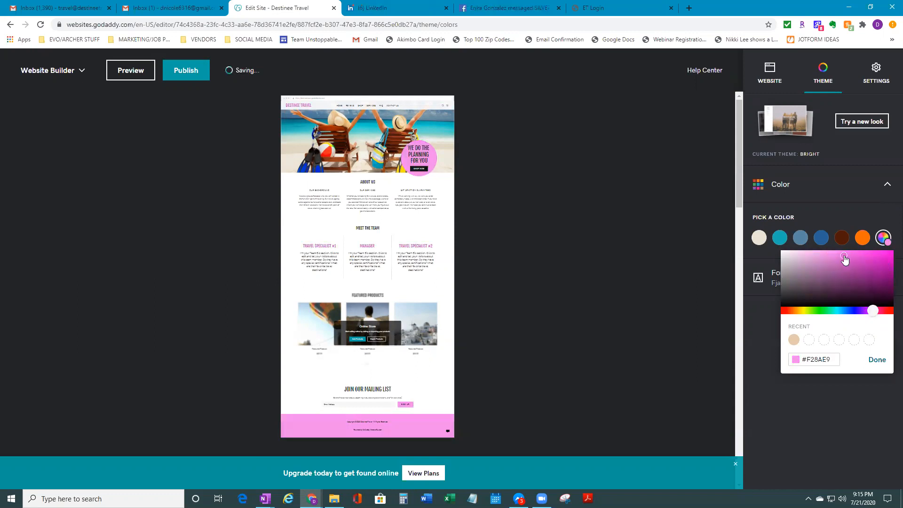
click(843, 256)
click(847, 270)
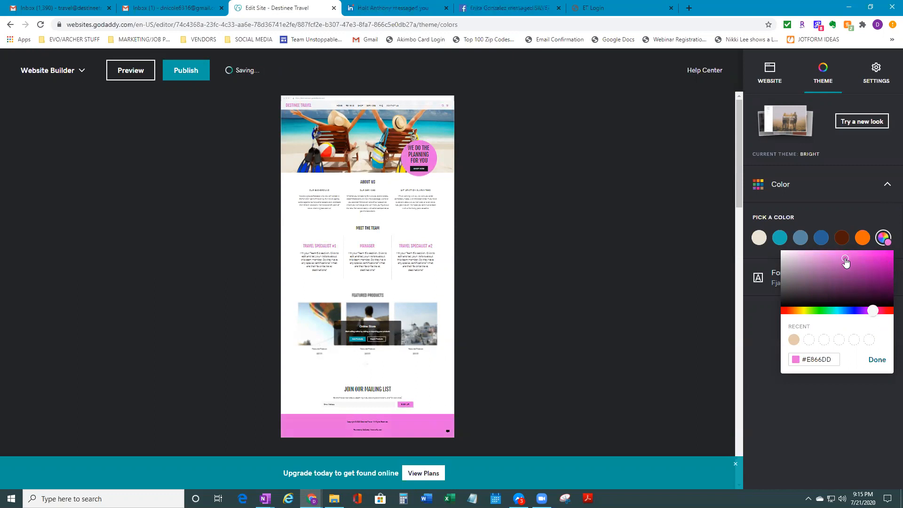
click(879, 311)
click(857, 258)
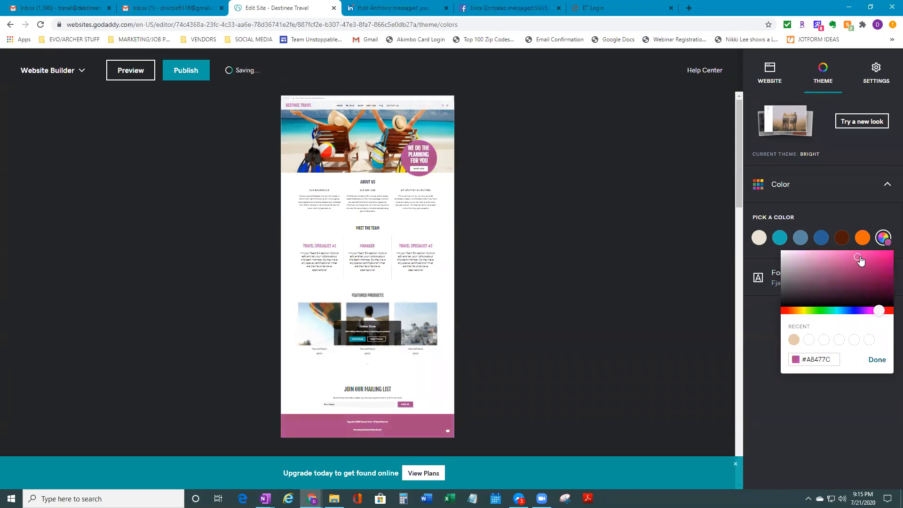
click(878, 360)
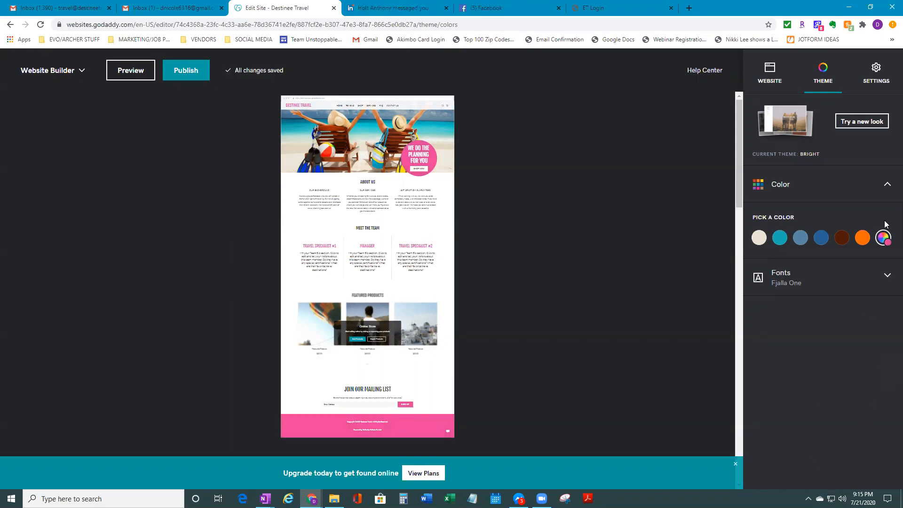
click(787, 90)
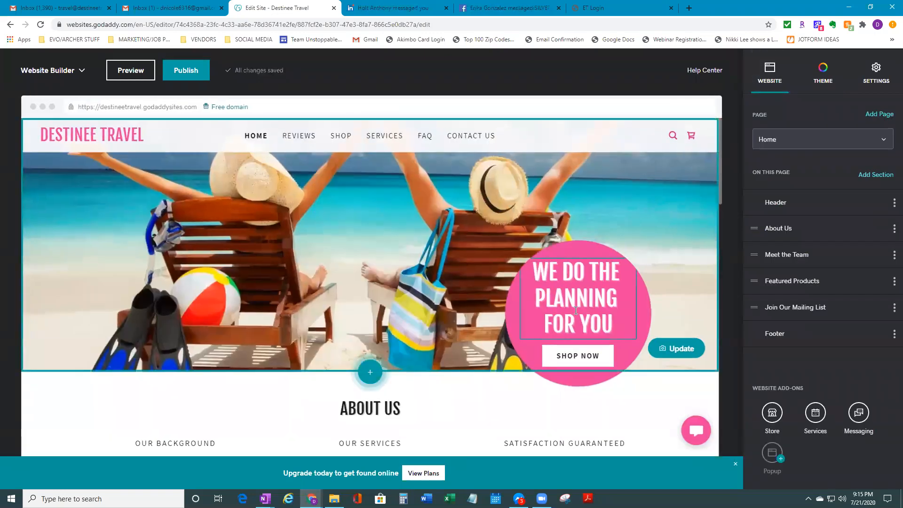
Try pink, black and white accents on About Us, leaving its background white
scroll(330, 287, down, 4)
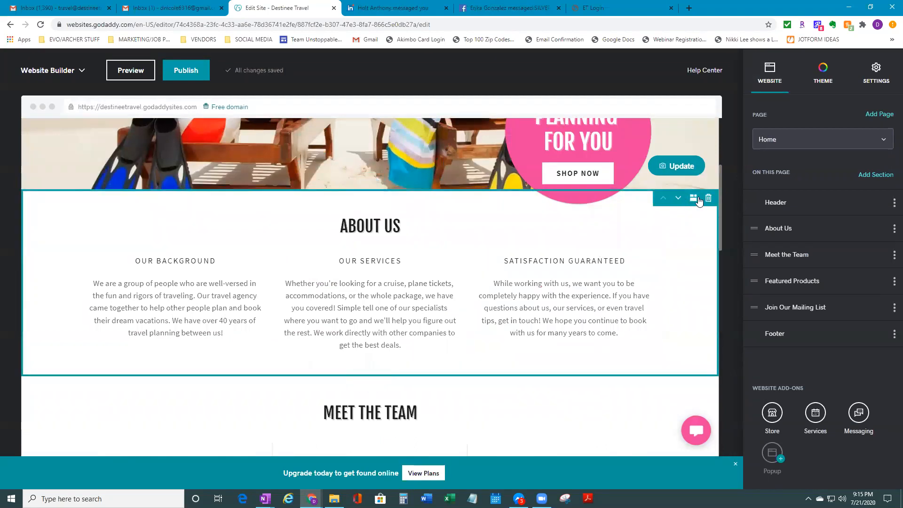
click(694, 200)
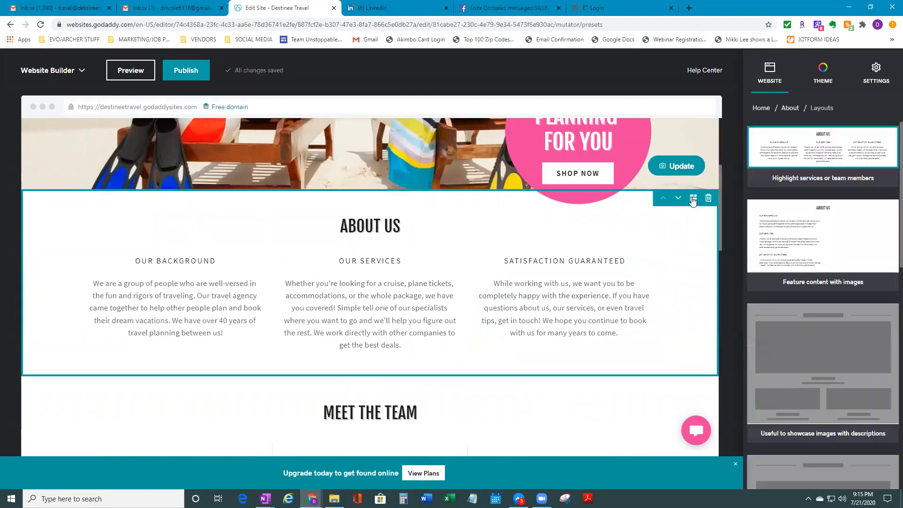
scroll(675, 323, up, 4)
click(644, 405)
scroll(677, 413, down, 5)
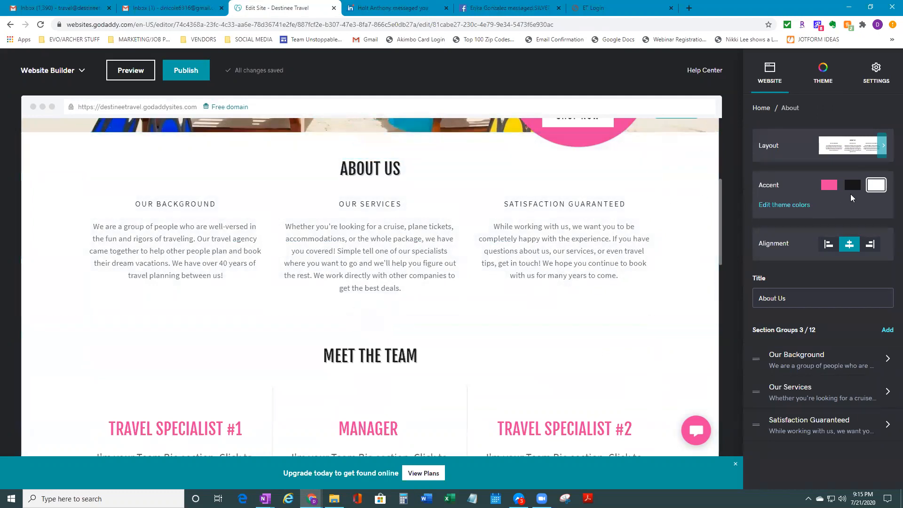
click(832, 187)
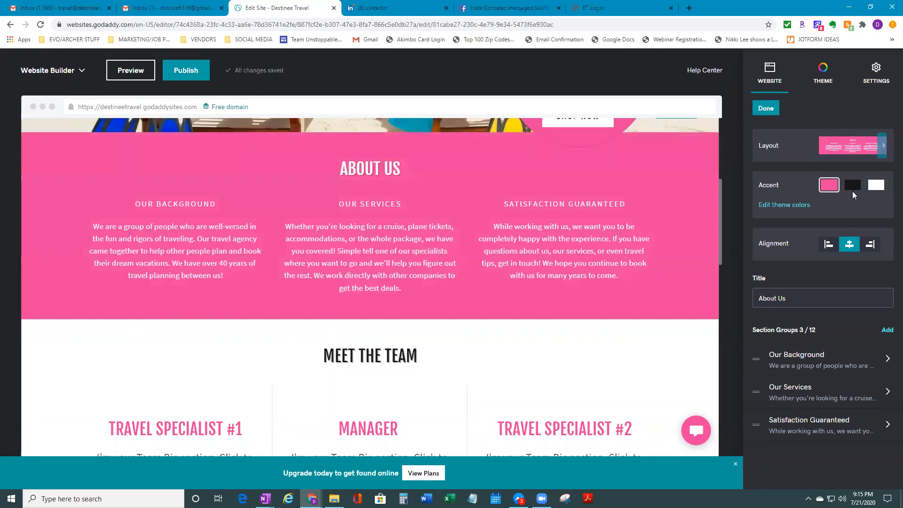
click(855, 190)
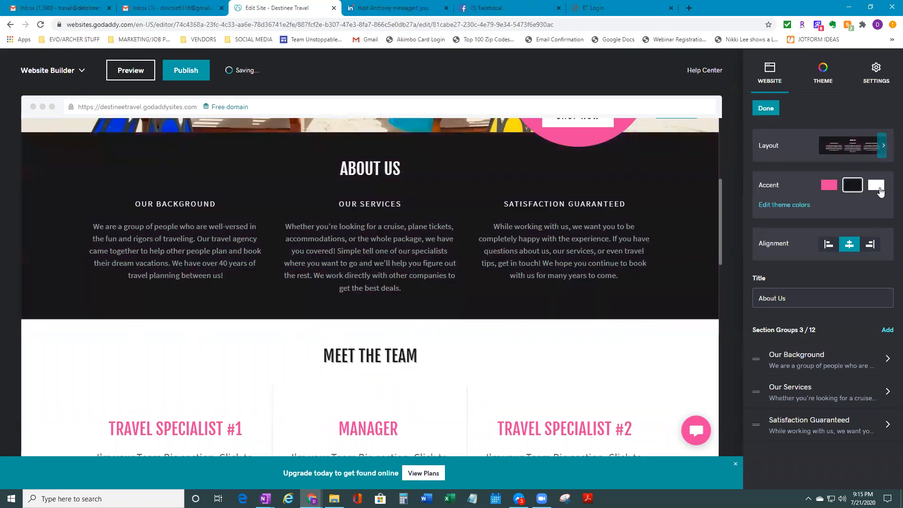
click(880, 189)
click(829, 187)
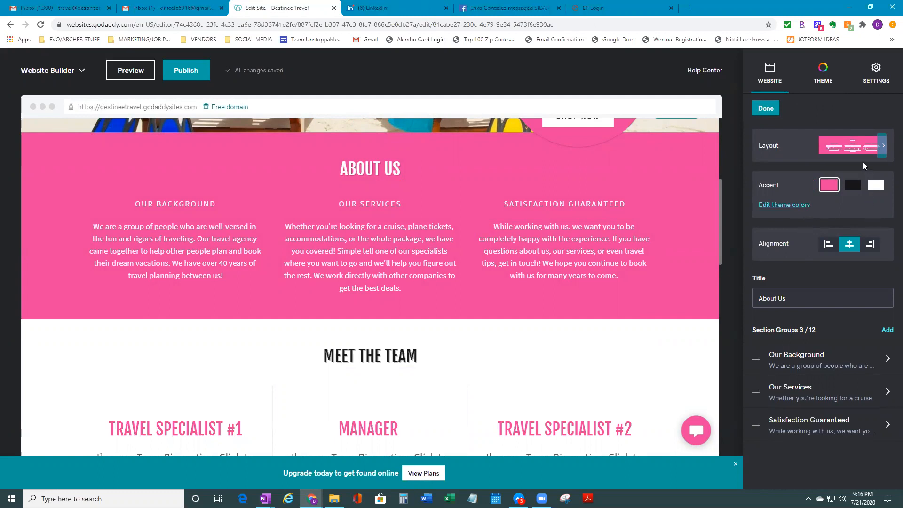
click(876, 185)
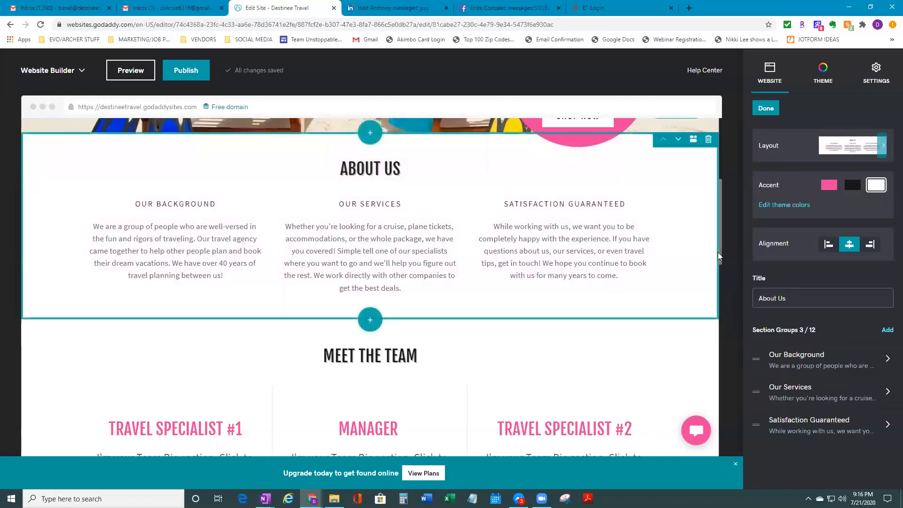
scroll(718, 252, up, 5)
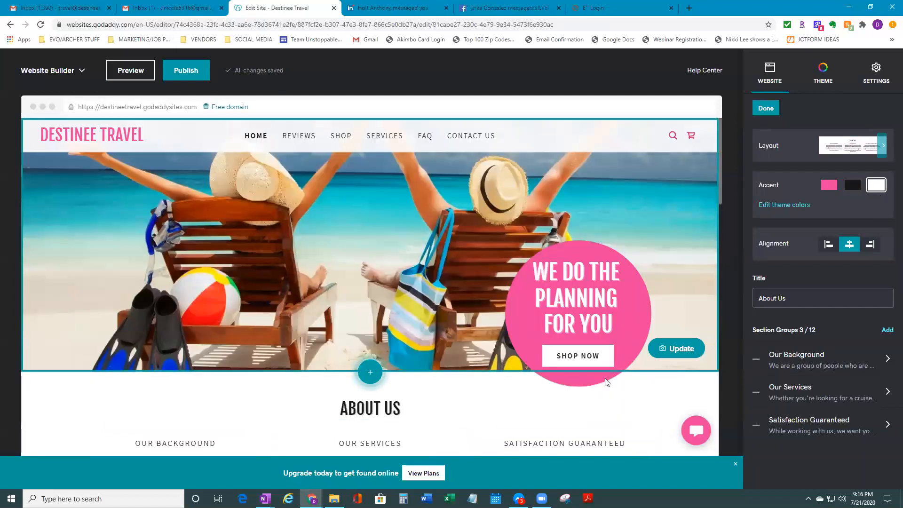
click(615, 323)
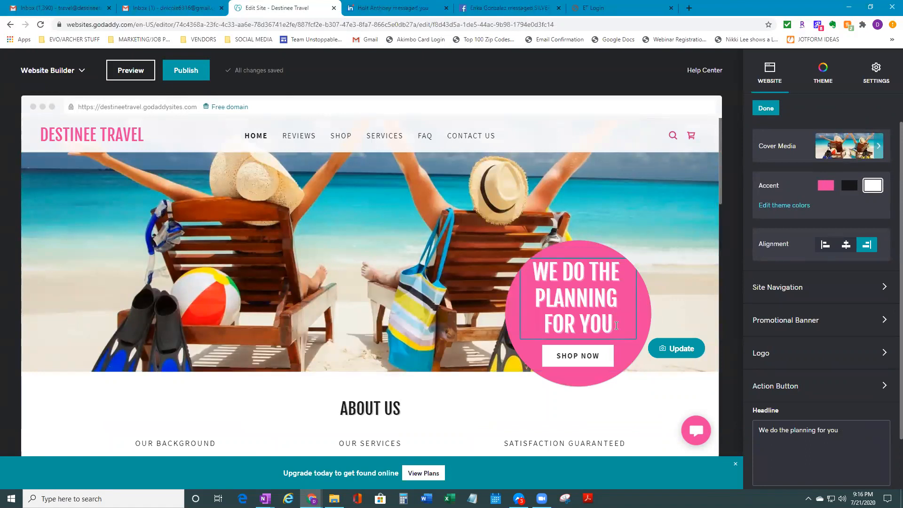
Replace the hero headline with 'Book Your Next Vacation'
key(BackSpace)
key(BackSpace)
key(BackSpace)
key(BackSpace)
key(BackSpace)
key(BackSpace)
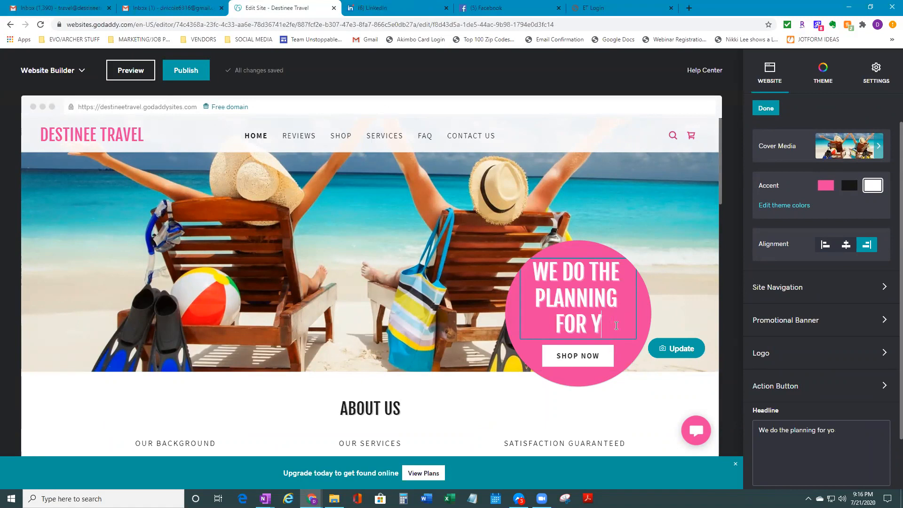
key(BackSpace)
key(BackSpace)
key(BackSpace)
key(BackSpace)
key(BackSpace)
key(BackSpace)
key(BackSpace)
key(BackSpace)
key(BackSpace)
key(BackSpace)
key(BackSpace)
key(BackSpace)
key(BackSpace)
key(BackSpace)
key(BackSpace)
key(BackSpace)
key(BackSpace)
key(BackSpace)
key(BackSpace)
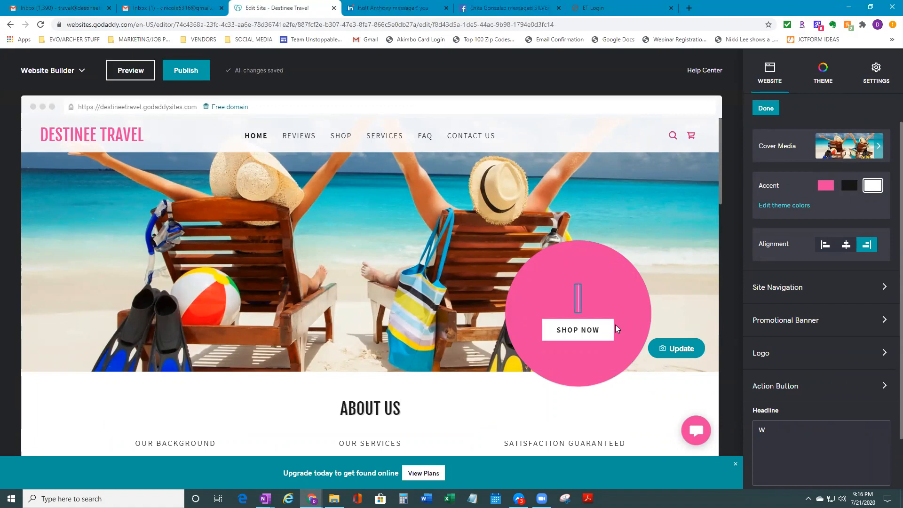
key(BackSpace)
text(Let)
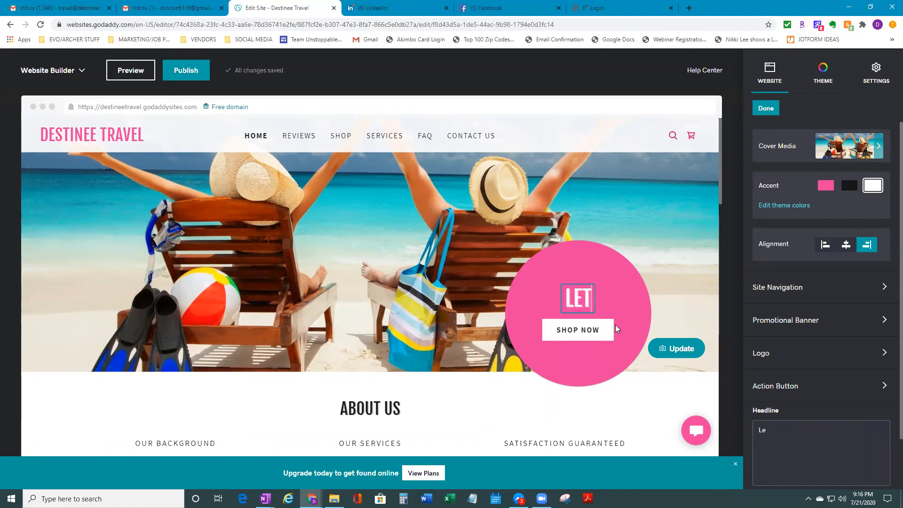
text(s put)
key(BackSpace)
key(BackSpace)
key(BackSpace)
text(book the vacation)
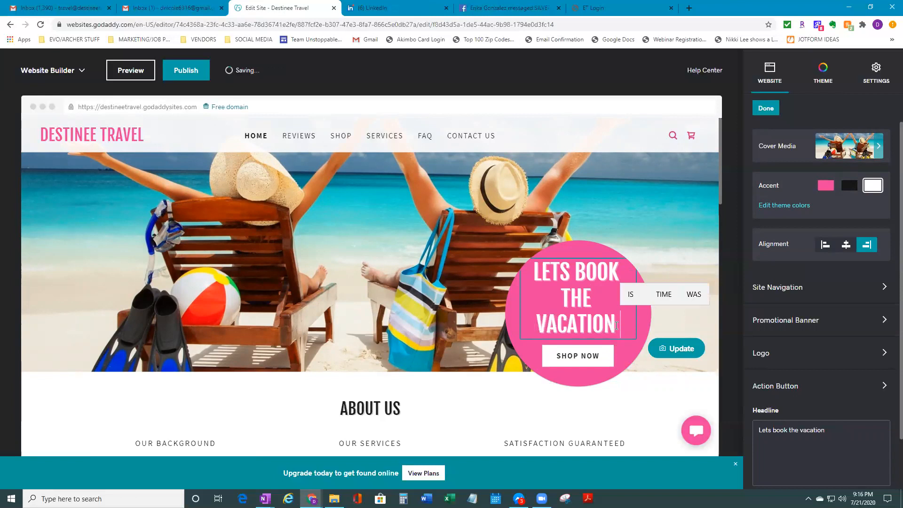
key(BackSpace)
key(BackSpace)
key(BackSpace)
key(BackSpace)
key(BackSpace)
key(BackSpace)
key(BackSpace)
key(BackSpace)
key(BackSpace)
key(BackSpace)
key(BackSpace)
key(BackSpace)
key(BackSpace)
key(BackSpace)
key(BackSpace)
key(BackSpace)
key(BackSpace)
key(BackSpace)
key(BackSpace)
key(BackSpace)
key(BackSpace)
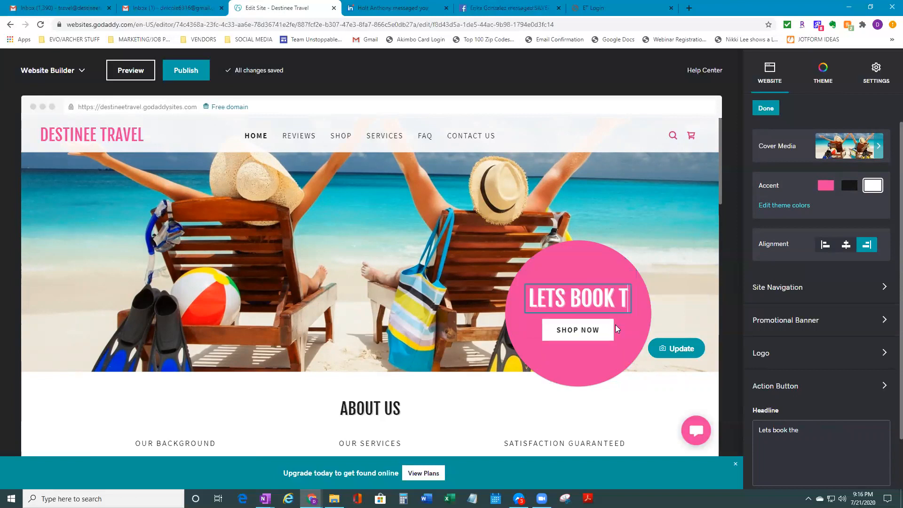
text(B)
key(BackSpace)
text(B)
key(BackSpace)
key(BackSpace)
text(Bop)
key(BackSpace)
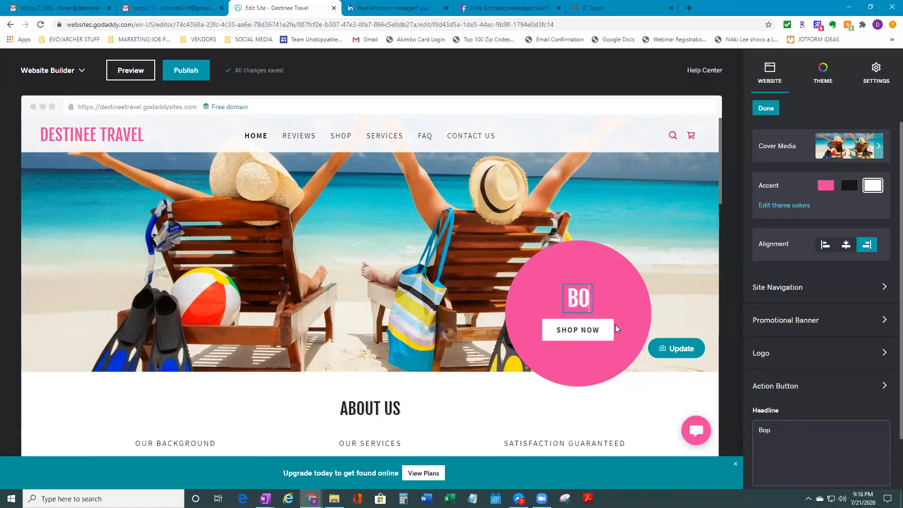
text(ok your Next V)
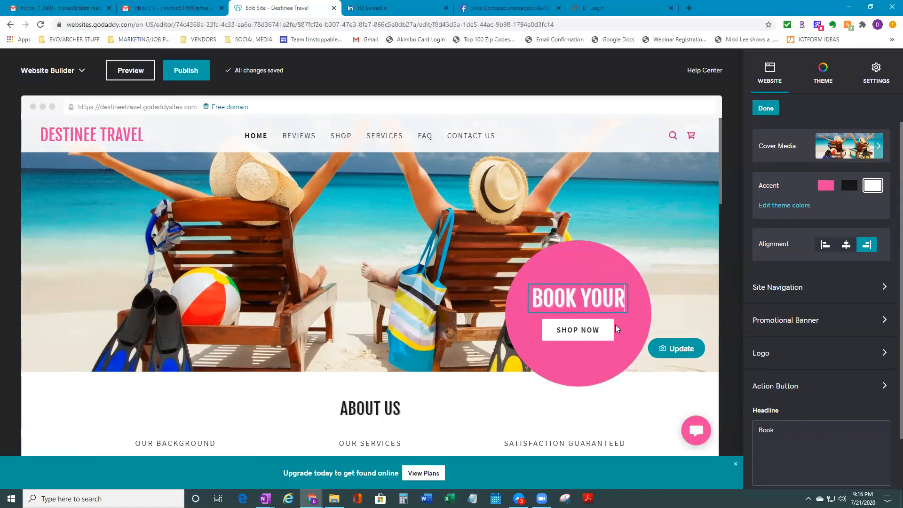
text(acation)
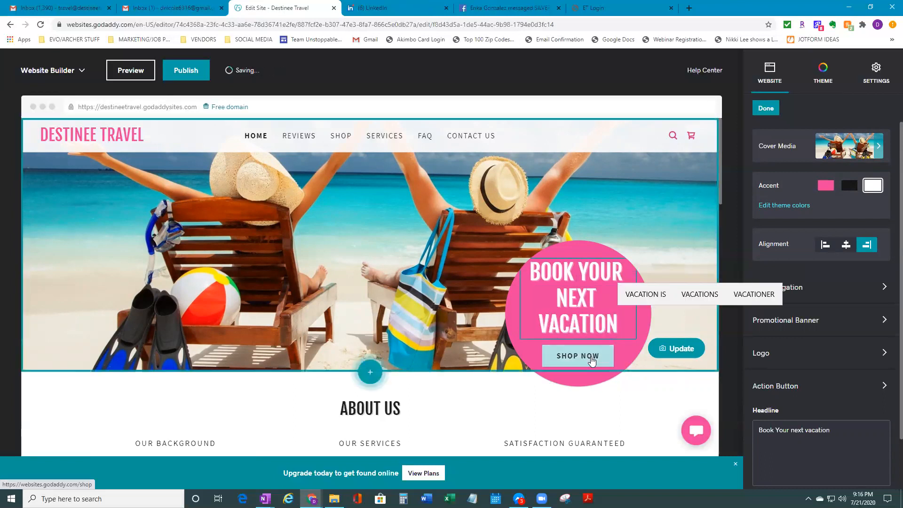
Change the hero action button text to 'Book Now' and open a new browser tab
click(594, 366)
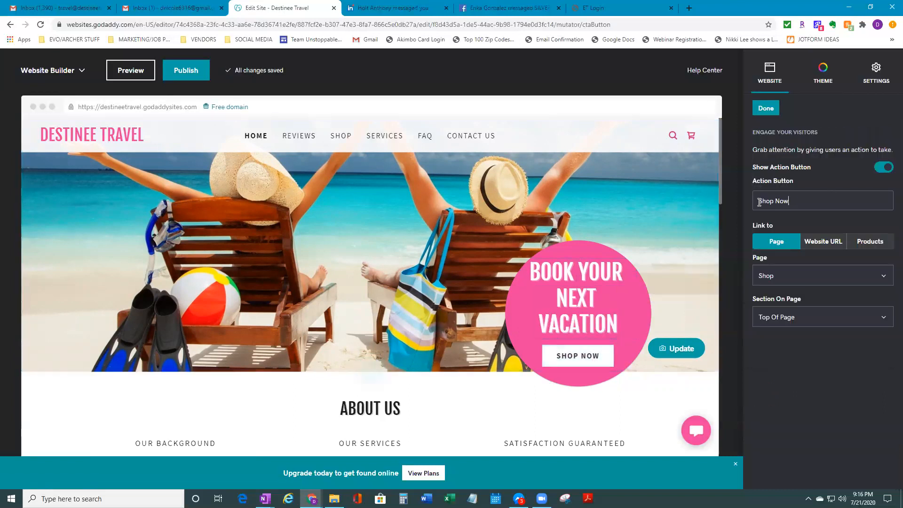
text(Book Now)
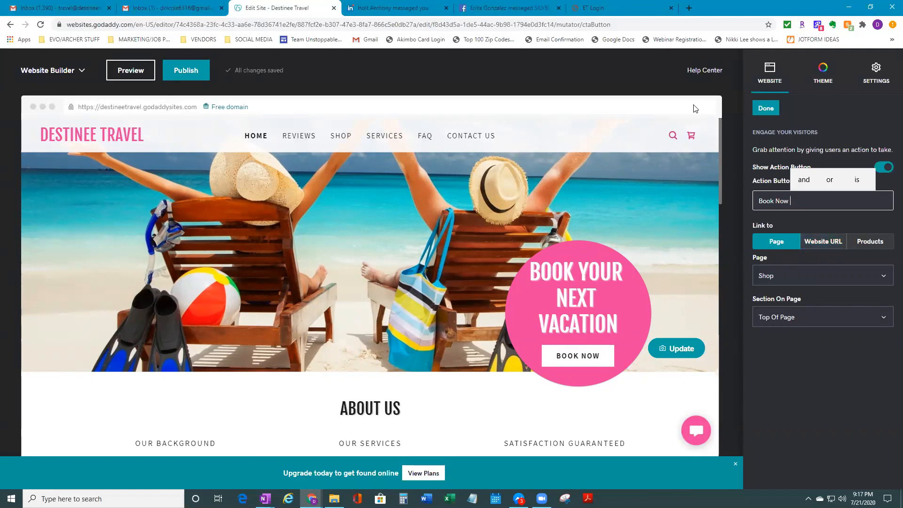
click(689, 8)
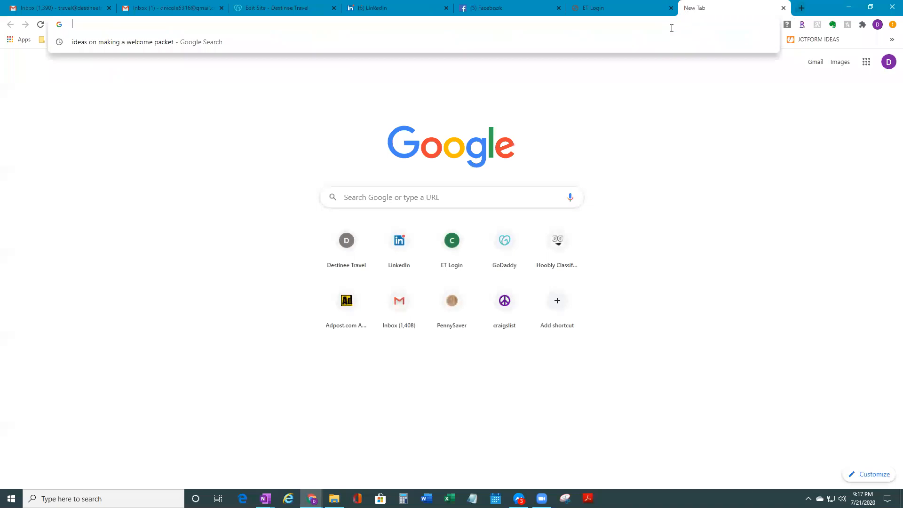
Go to jotform.com and log in with the saved credentials, dismissing the Report Builder notice
text(j)
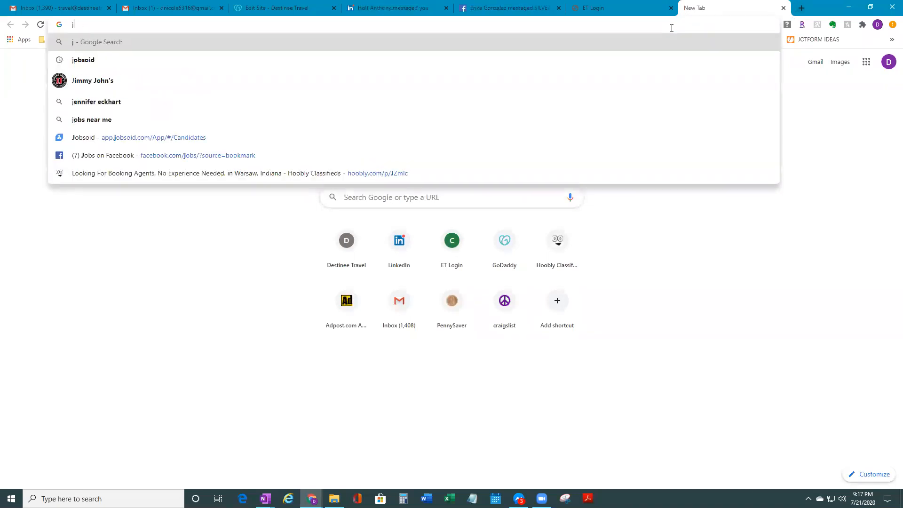
text(otform.com)
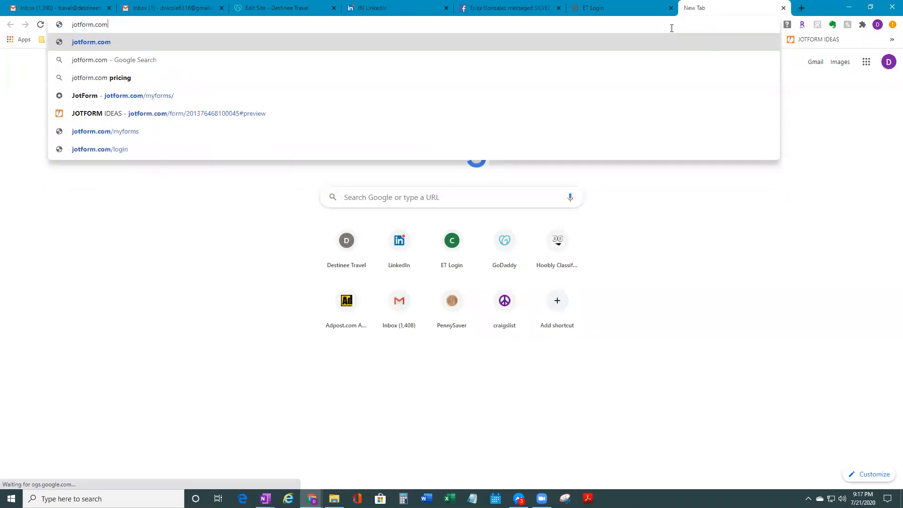
key(Return)
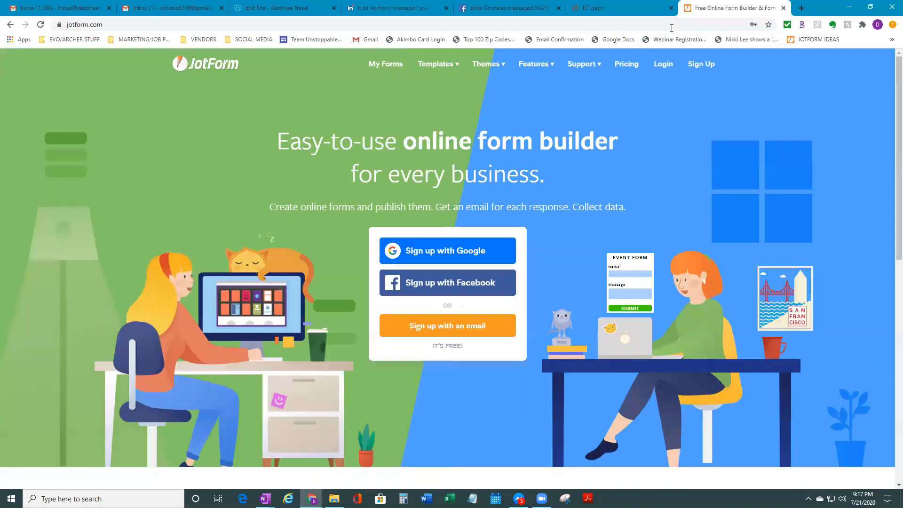
click(665, 68)
click(474, 362)
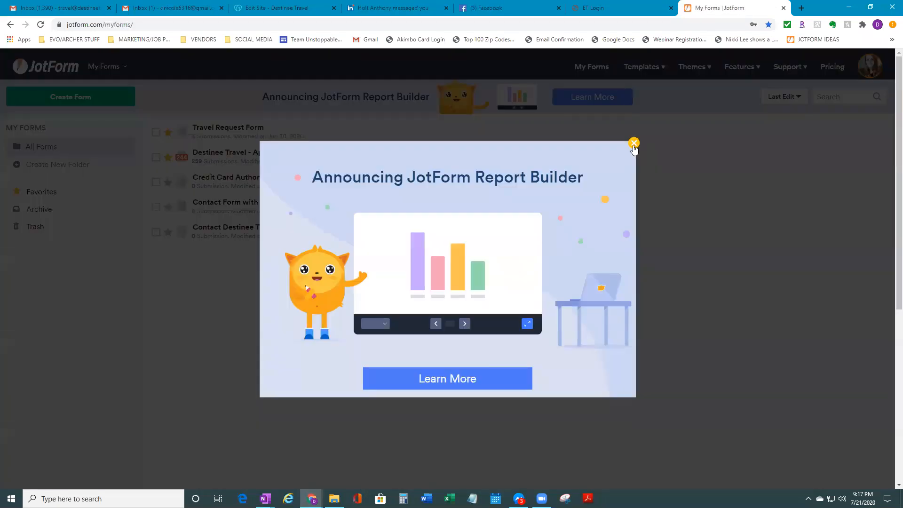
click(633, 144)
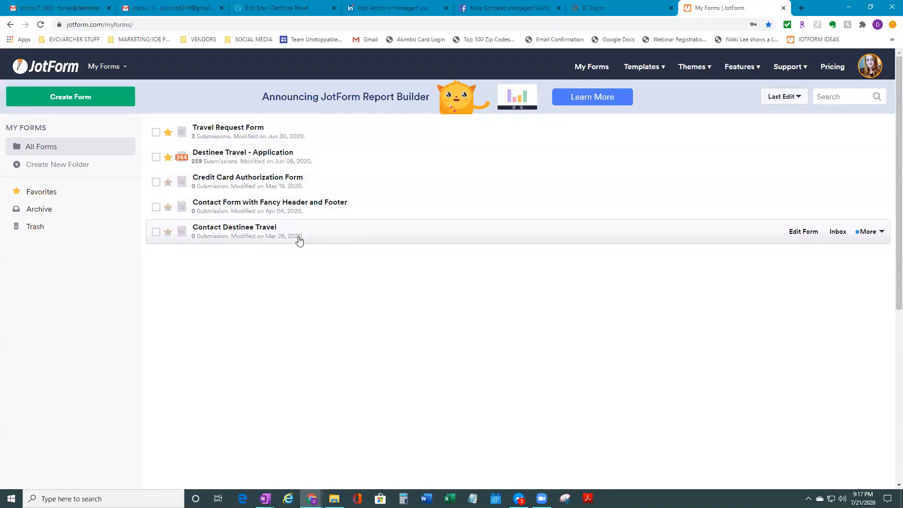
Open the live Travel Request Form from My Forms via More > View Form
click(312, 141)
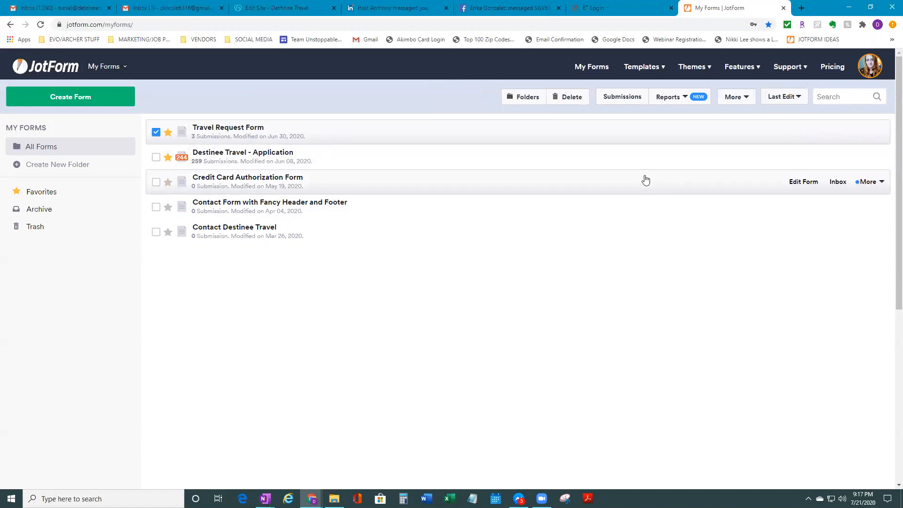
click(869, 132)
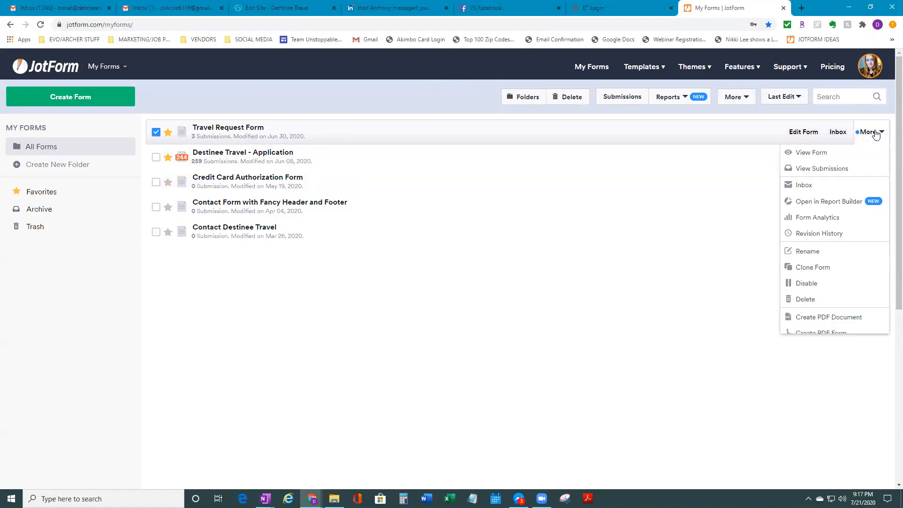
click(836, 152)
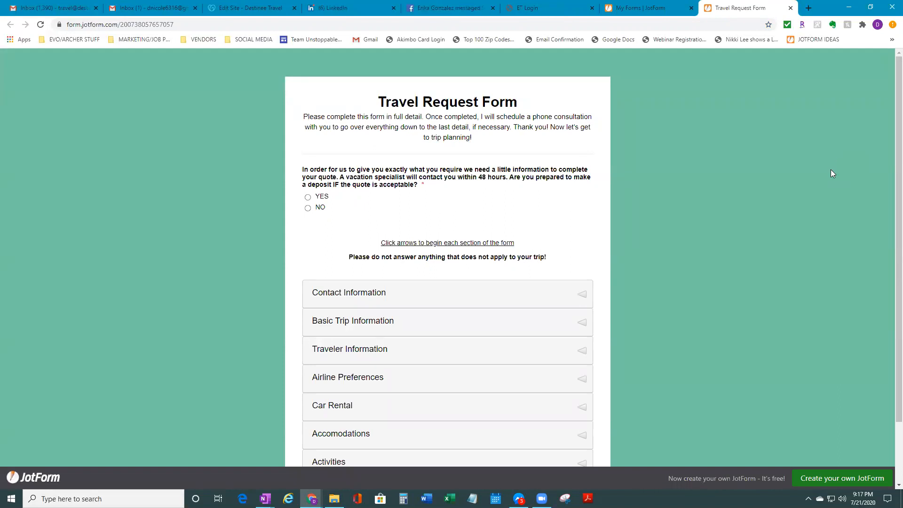
Expand the Contact Information, Basic Trip Information and Traveler Information sections of the form
scroll(754, 316, down, 2)
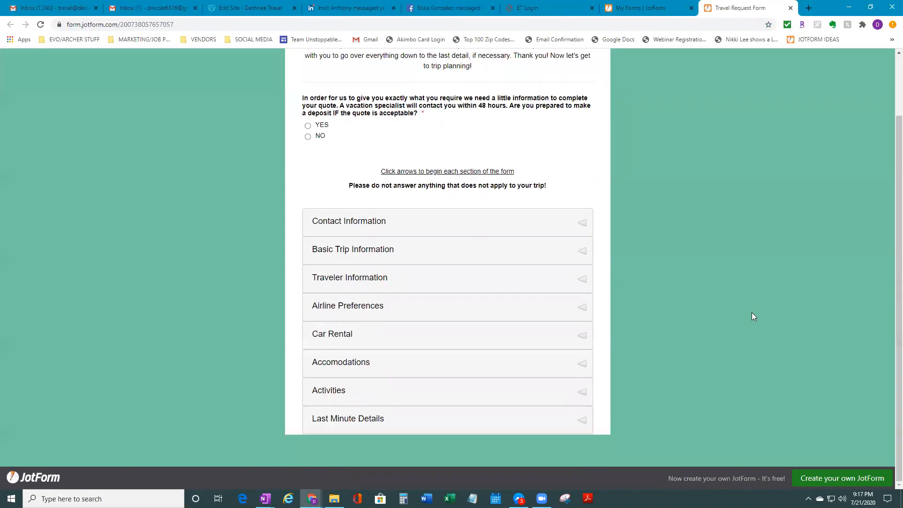
click(578, 223)
scroll(605, 272, down, 5)
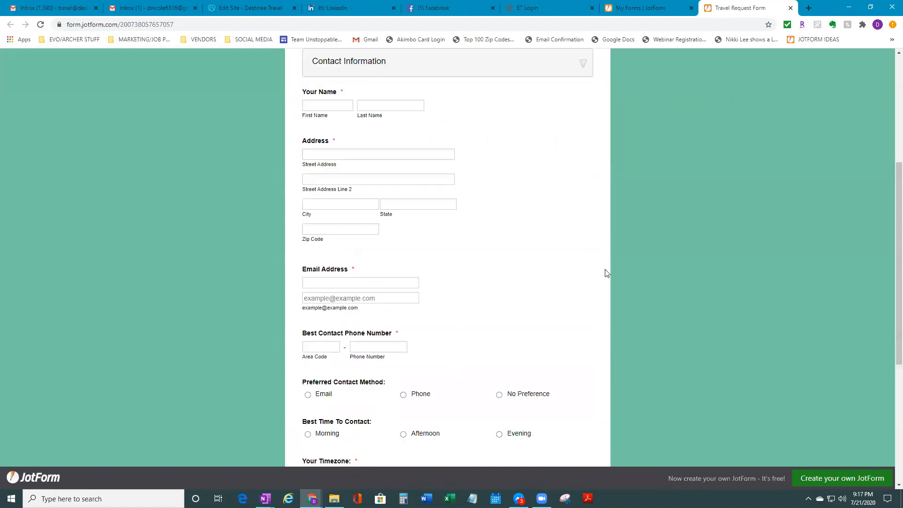
scroll(607, 272, up, 2)
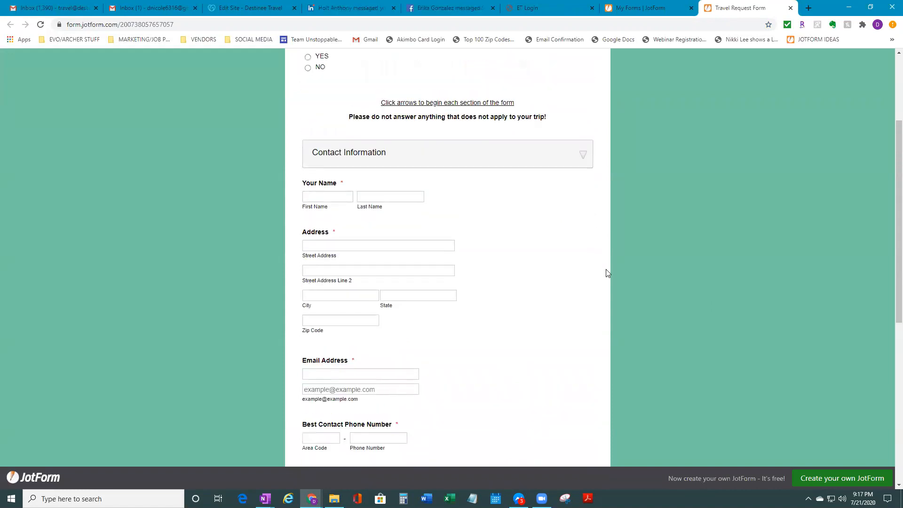
scroll(609, 268, down, 7)
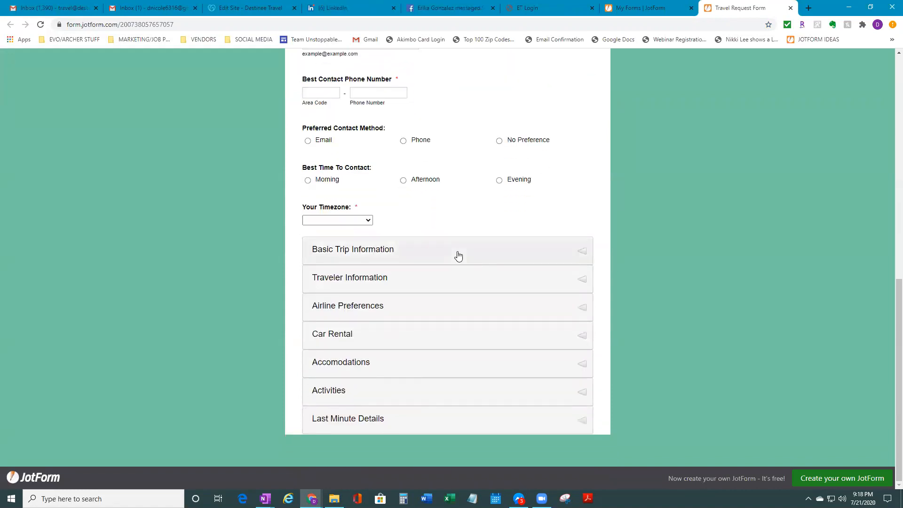
click(459, 254)
scroll(464, 255, up, 3)
scroll(464, 254, down, 7)
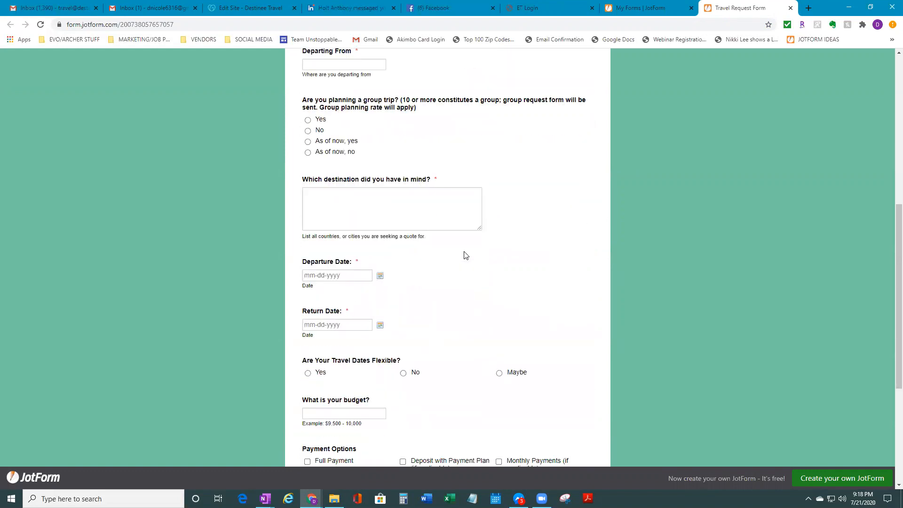
click(461, 311)
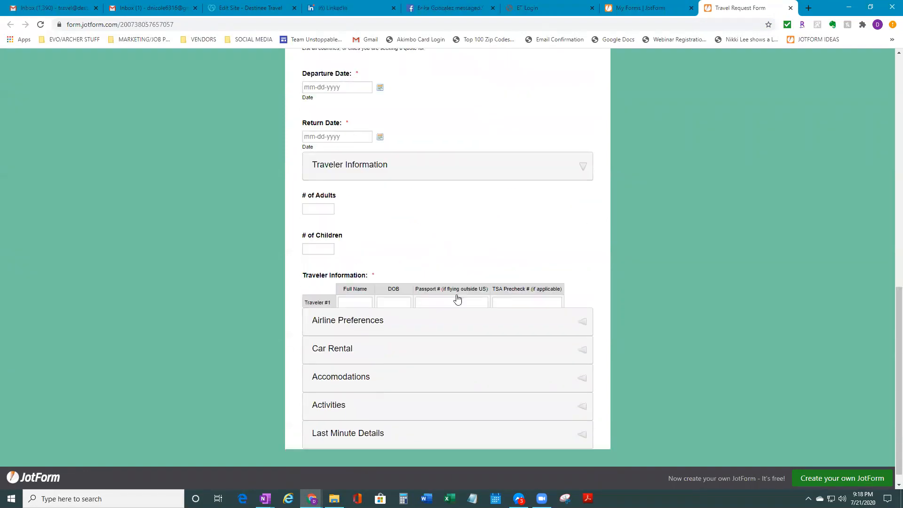
Expand Airline Preferences and Car Rental, then glance at the site editor and My Forms tabs
scroll(438, 266, down, 4)
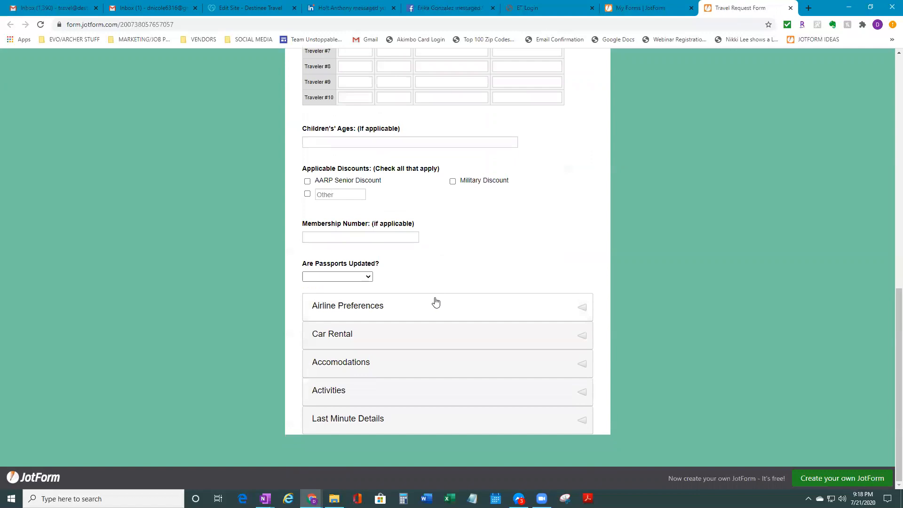
click(436, 303)
click(472, 340)
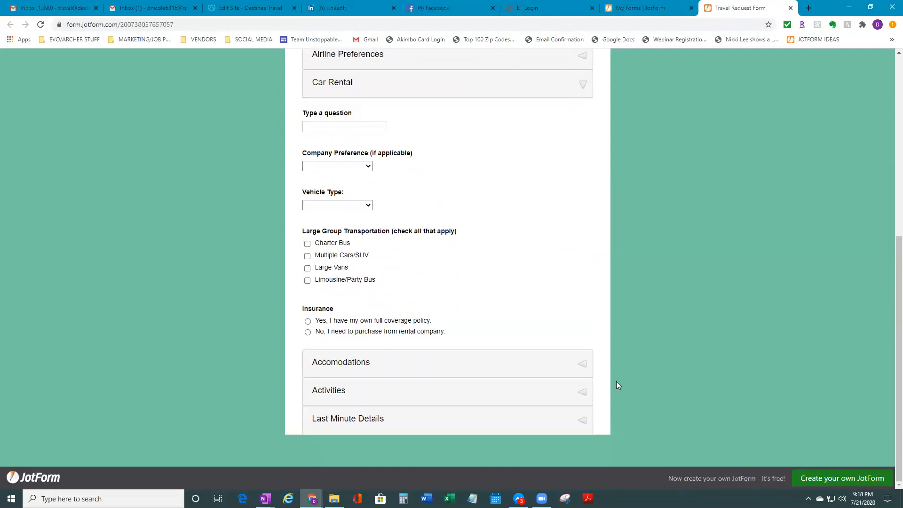
scroll(642, 378, up, 7)
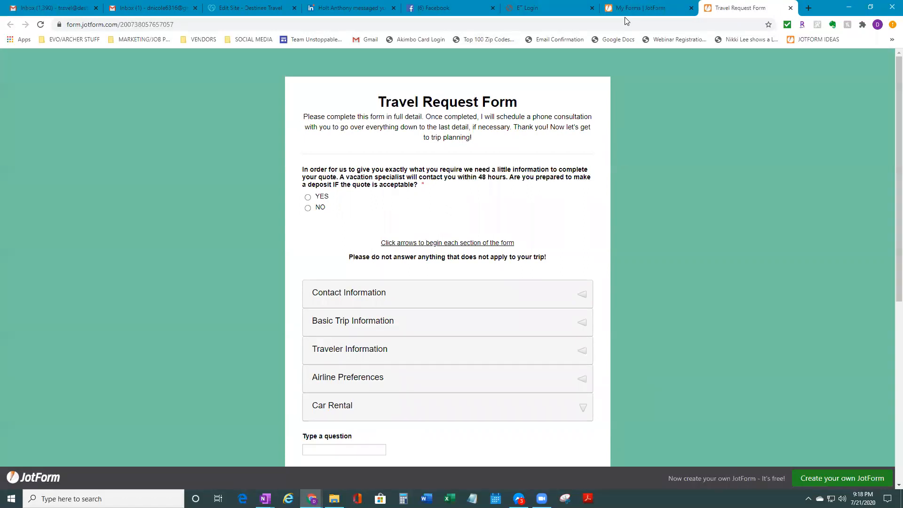
click(251, 8)
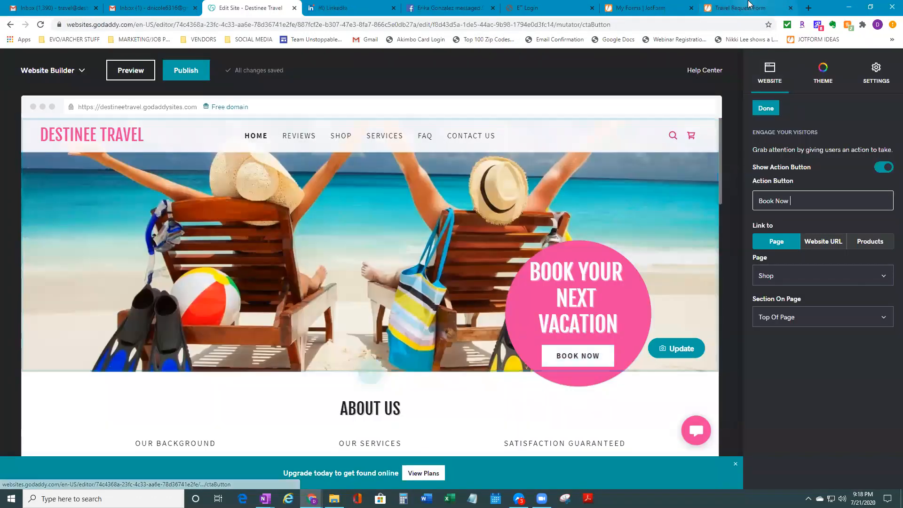
click(741, 8)
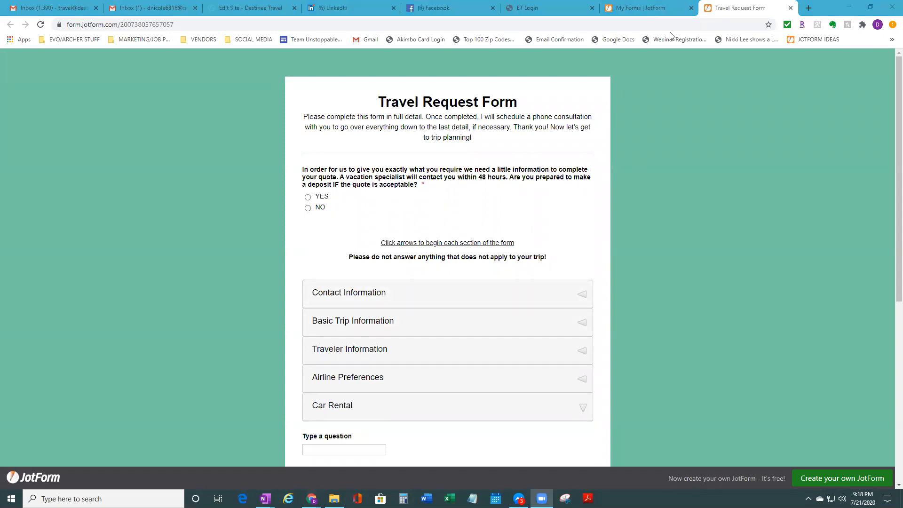
click(650, 8)
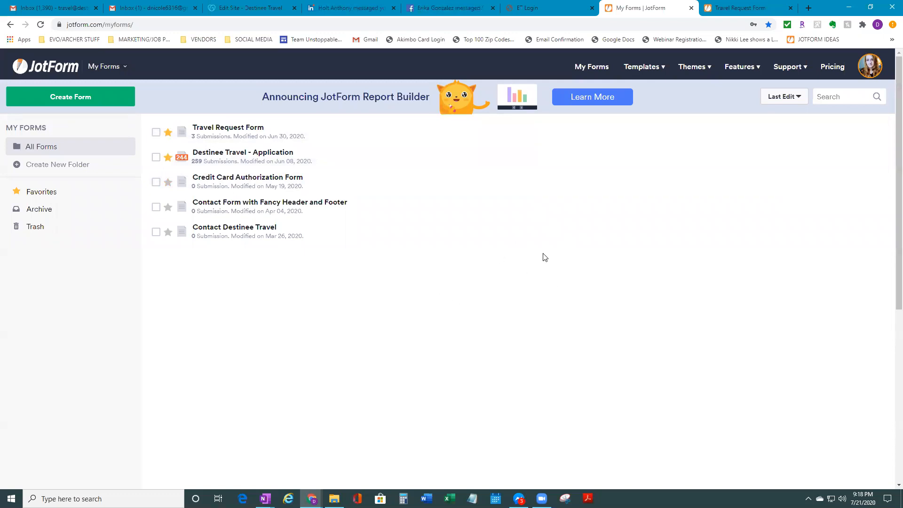
click(725, 4)
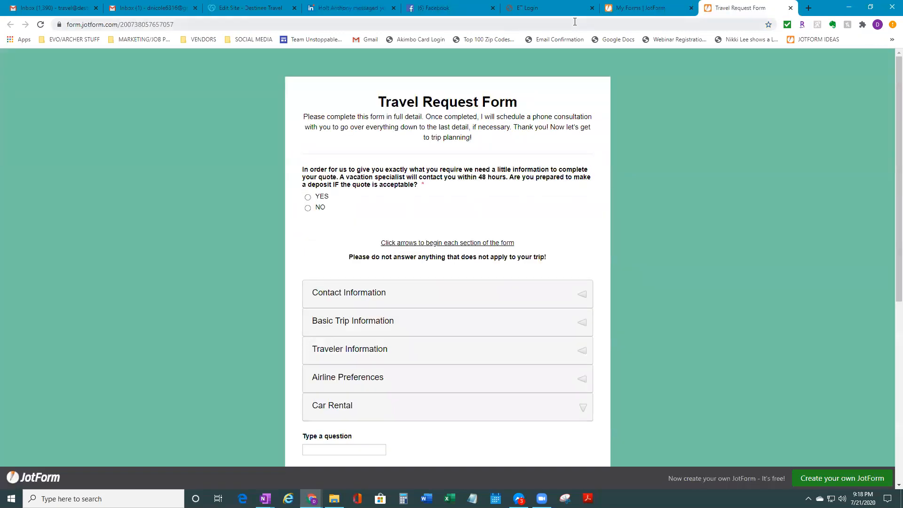
Copy the Travel Request Form's URL from the address bar and return to the site editor
click(633, 8)
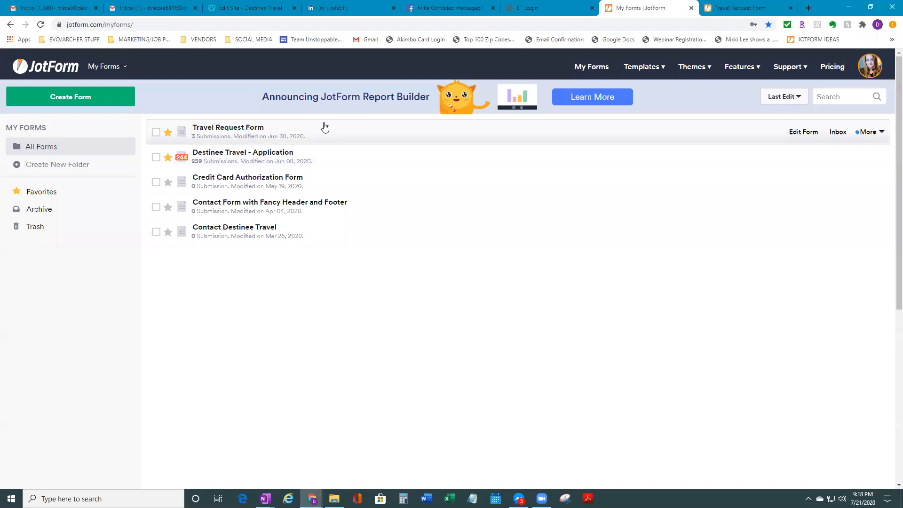
click(717, 8)
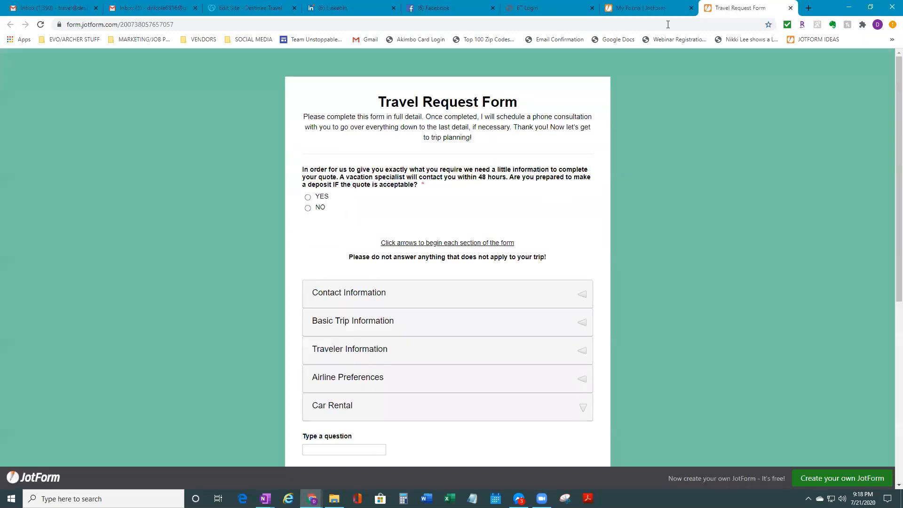
click(267, 28)
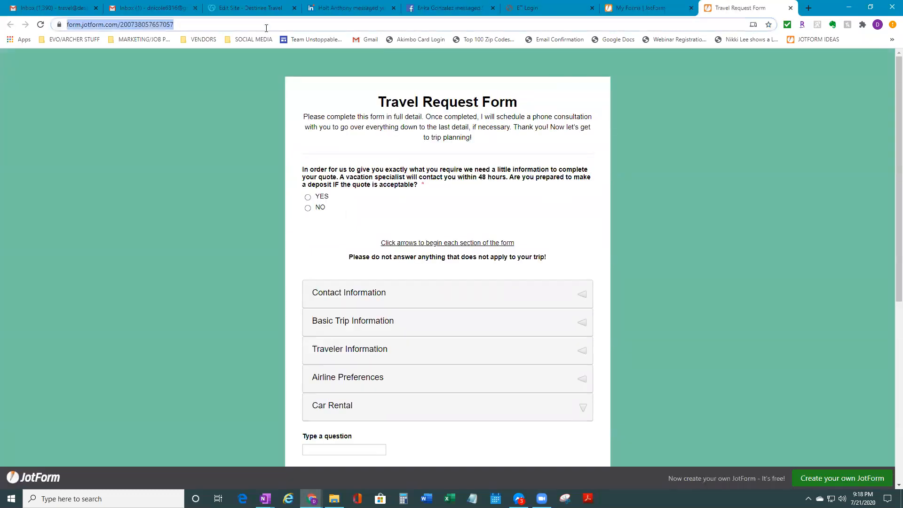
right_click(129, 27)
click(168, 93)
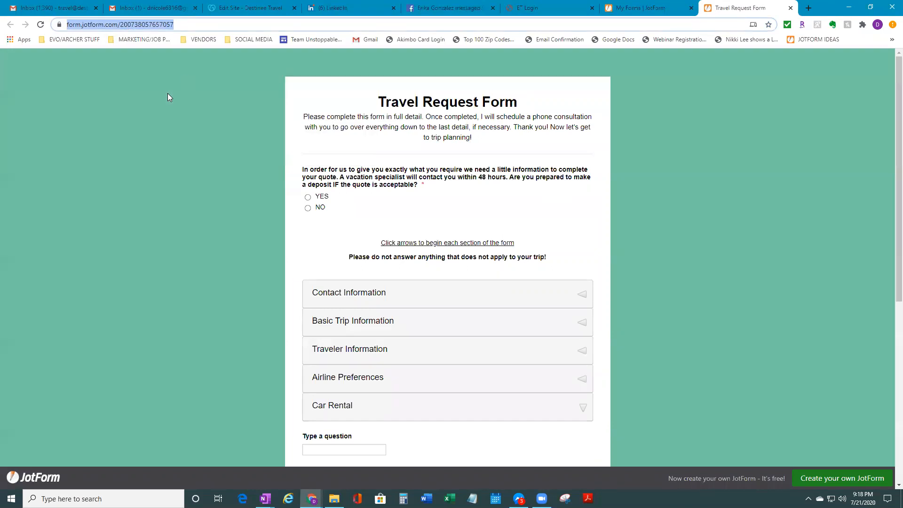
click(268, 9)
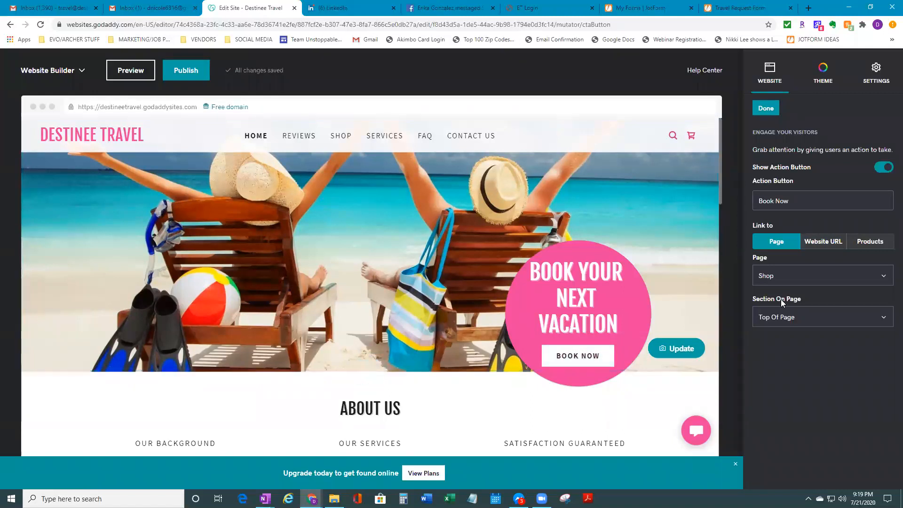
Set the Book Now button to link to a Website URL: the pasted JotForm form address
click(824, 242)
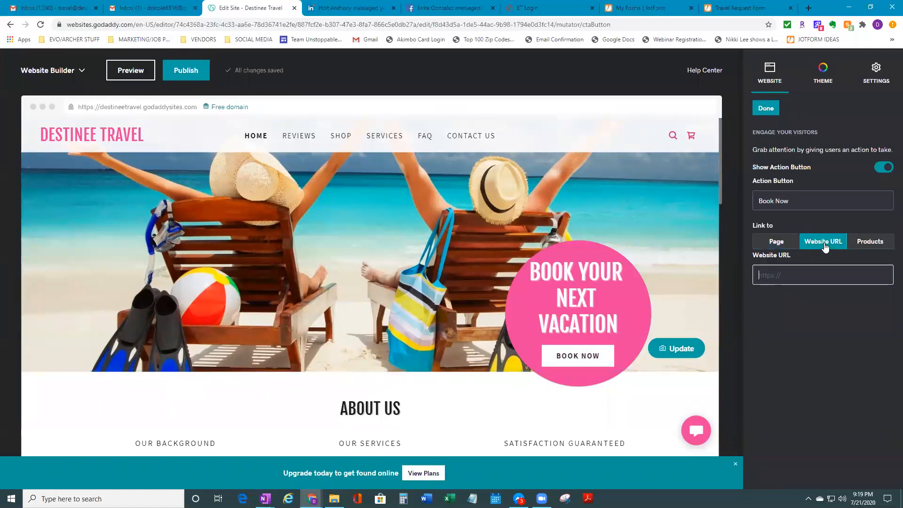
click(813, 277)
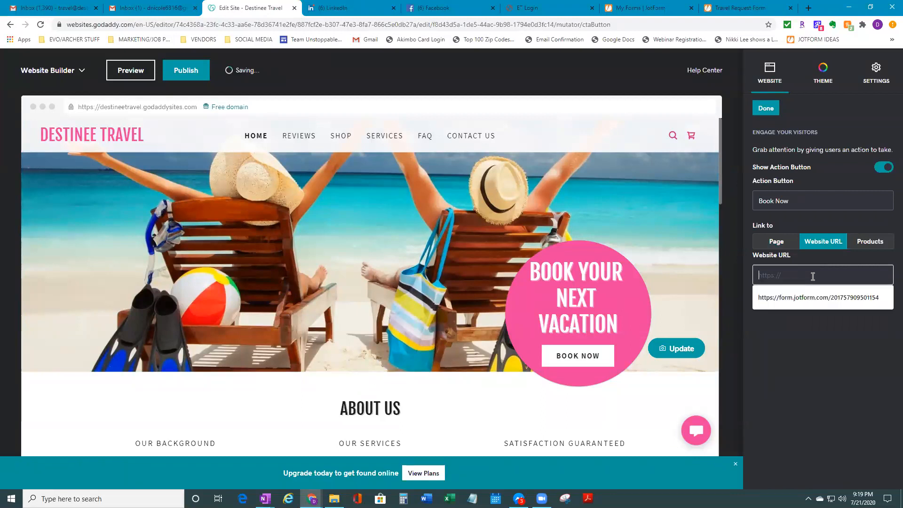
right_click(812, 275)
click(826, 349)
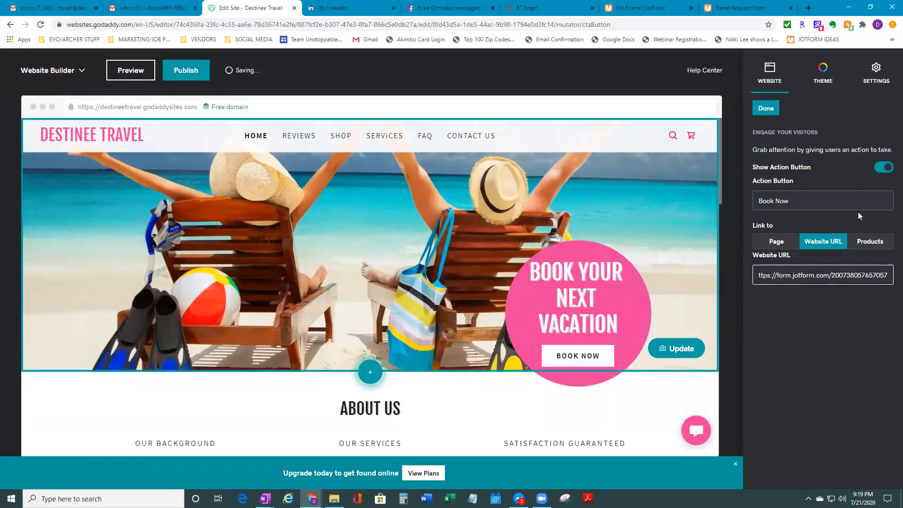
click(770, 112)
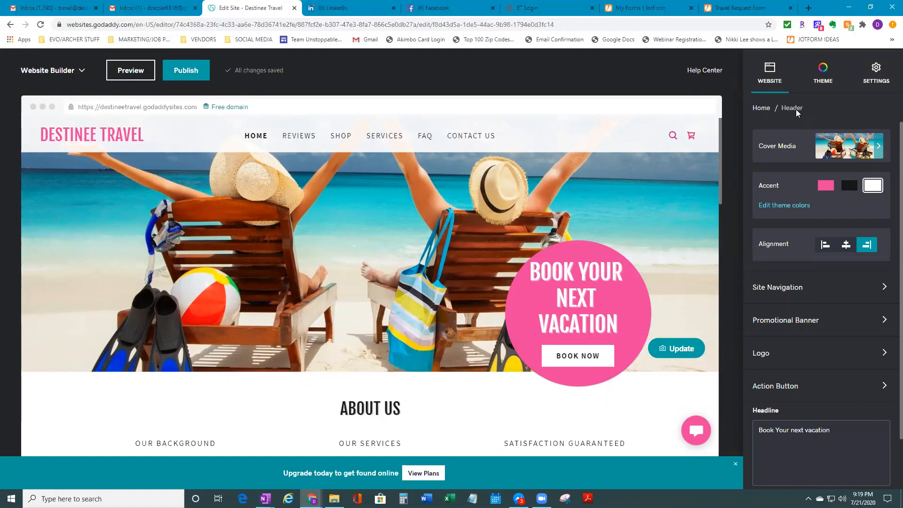
click(752, 8)
scroll(427, 305, down, 6)
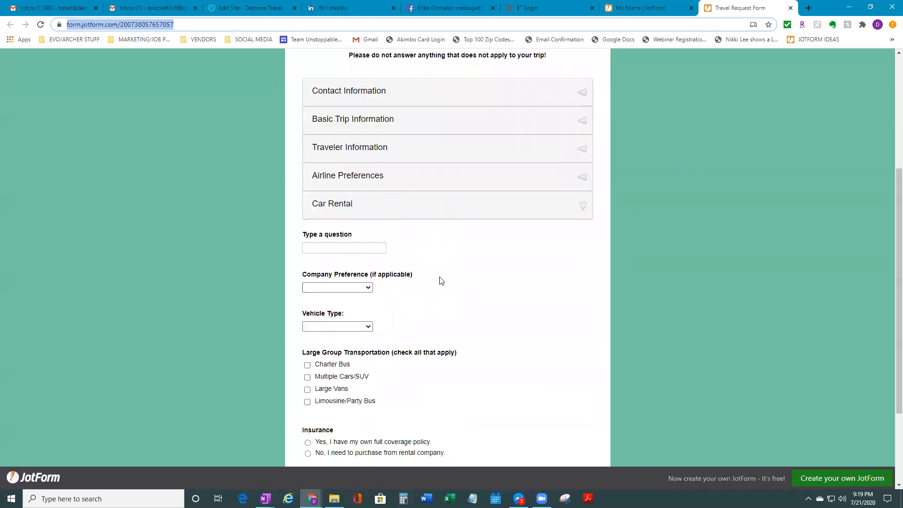
click(552, 429)
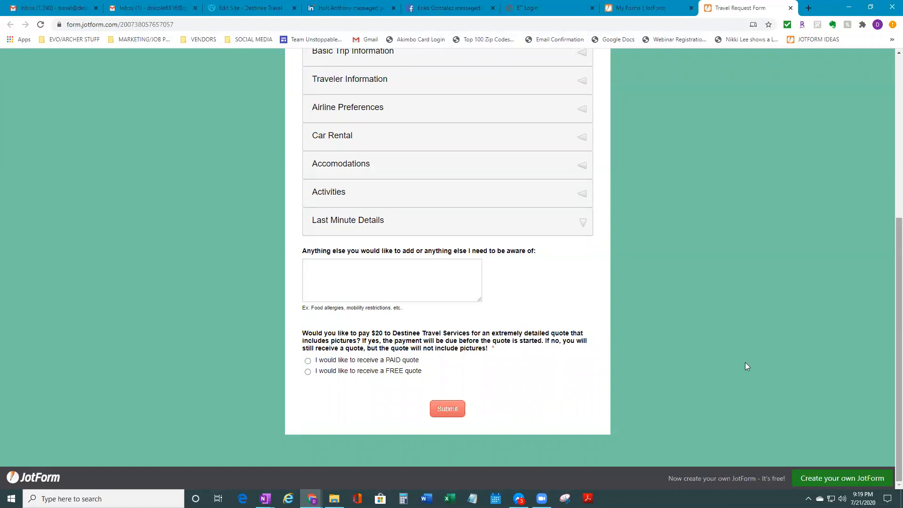
scroll(743, 362, up, 5)
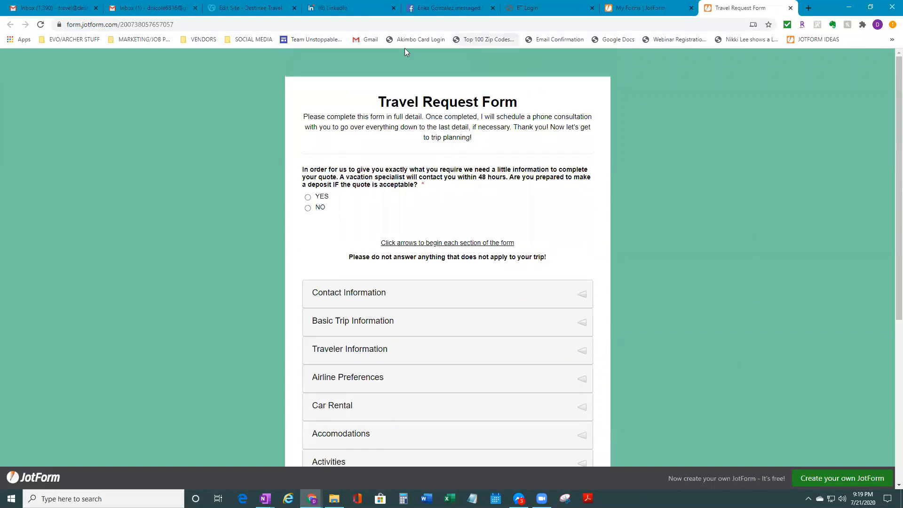
click(235, 10)
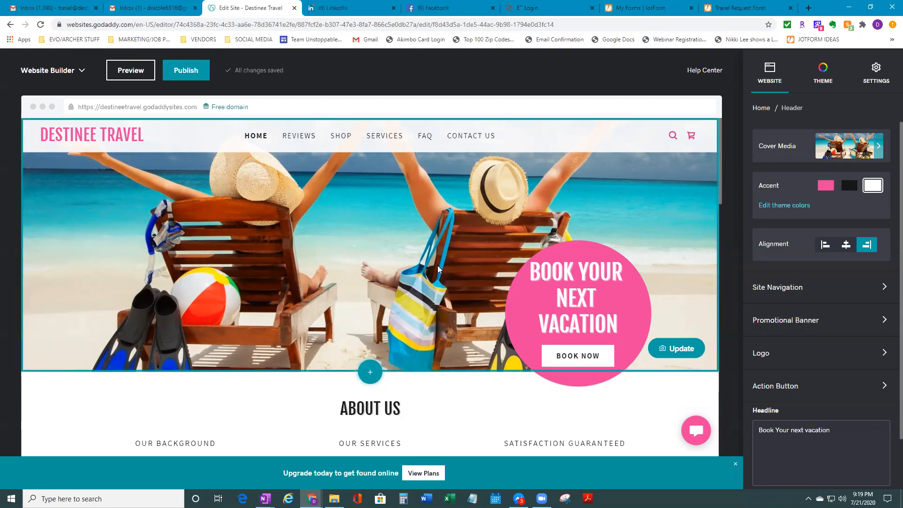
scroll(438, 265, down, 5)
scroll(437, 266, up, 4)
scroll(431, 225, down, 6)
scroll(429, 278, up, 4)
scroll(429, 277, up, 2)
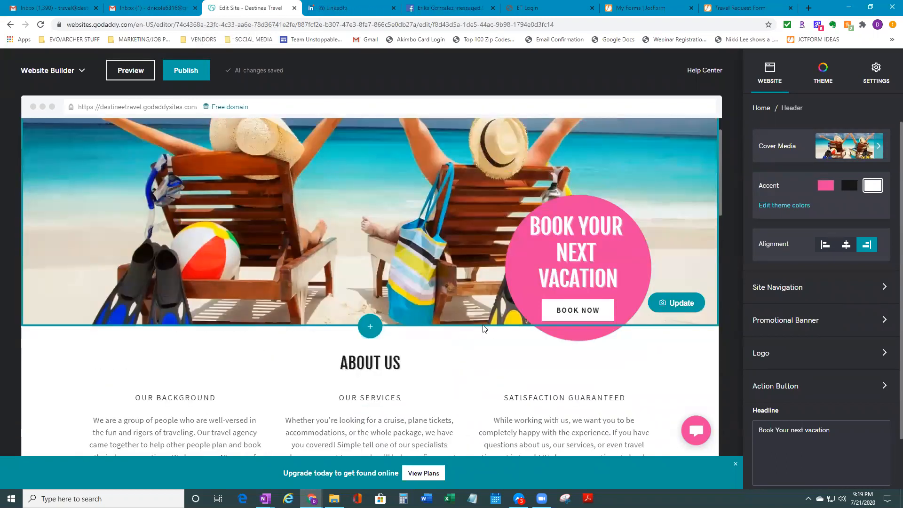
scroll(470, 330, down, 1)
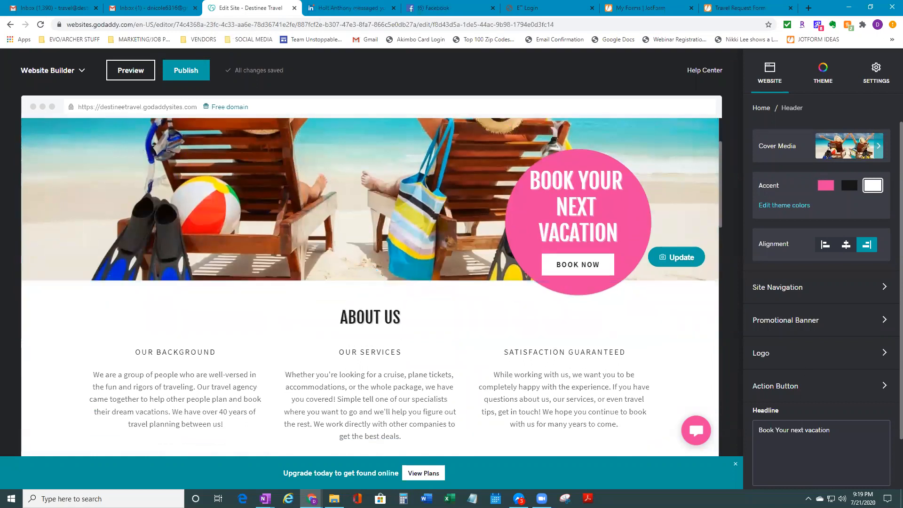
Delete the About Us, Meet The Team and Featured Products sections from the home page
scroll(657, 216, up, 1)
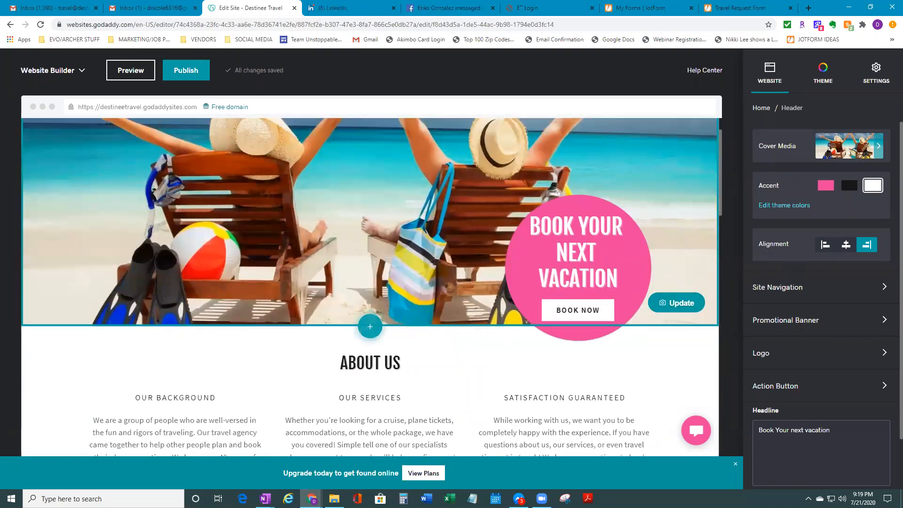
scroll(518, 341, down, 1)
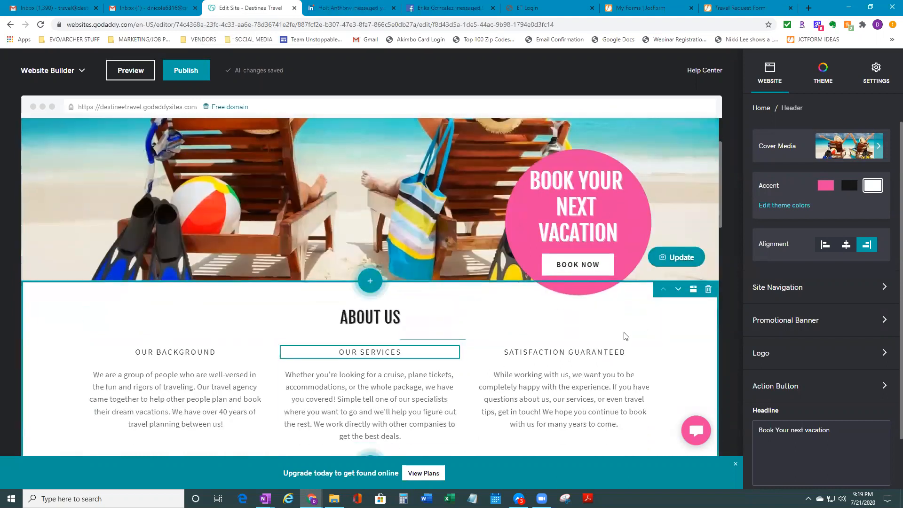
click(709, 290)
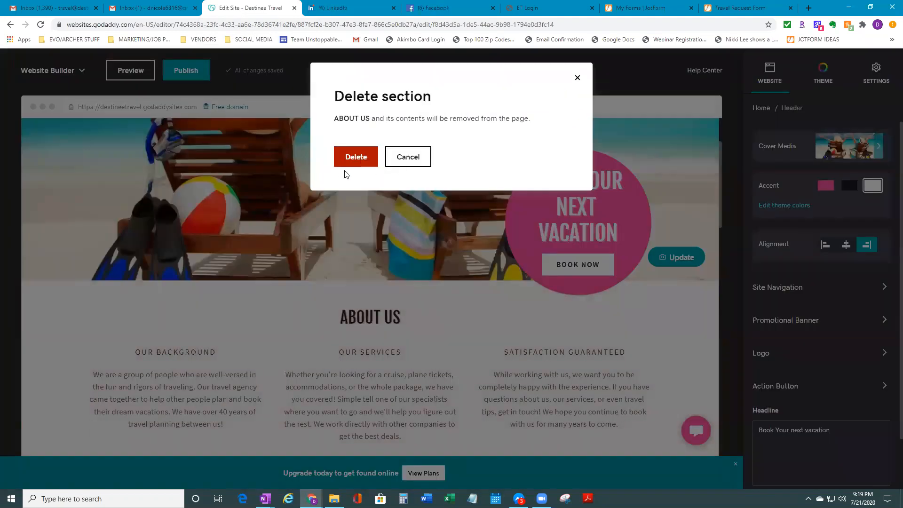
click(363, 157)
scroll(700, 303, down, 2)
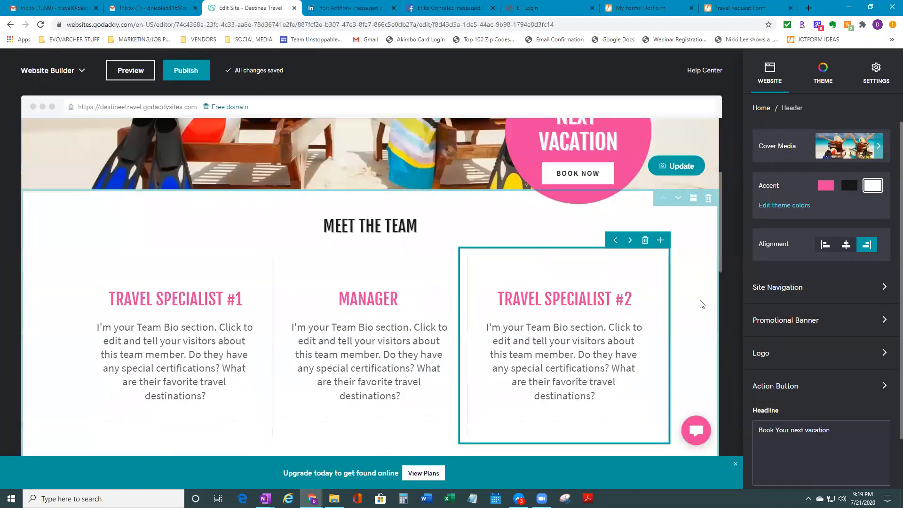
click(709, 198)
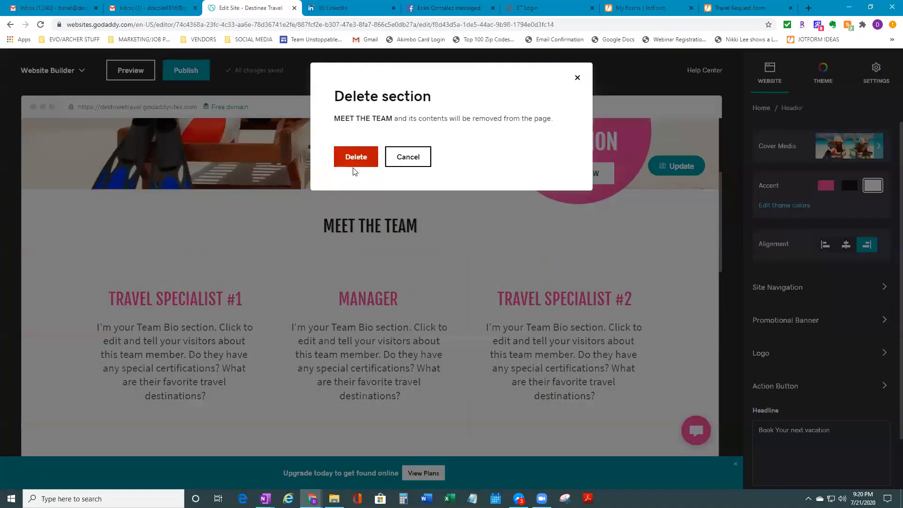
click(359, 157)
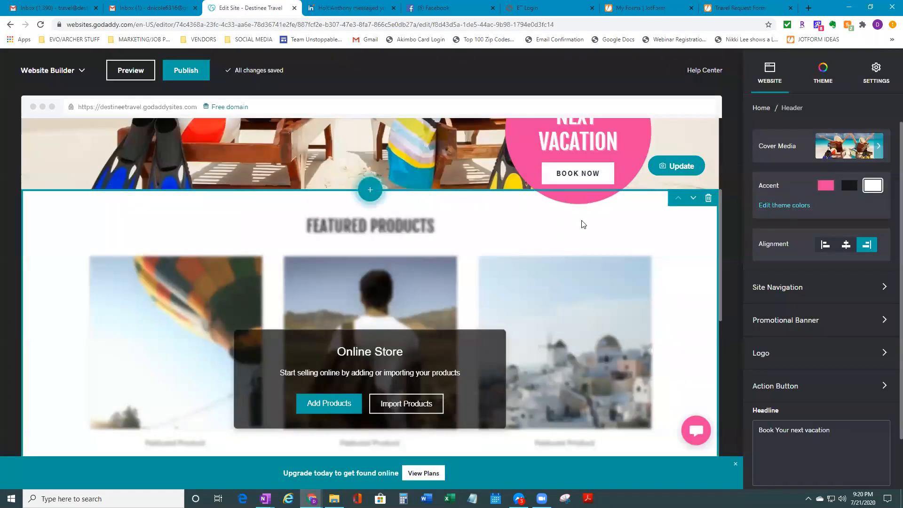
click(708, 200)
click(354, 171)
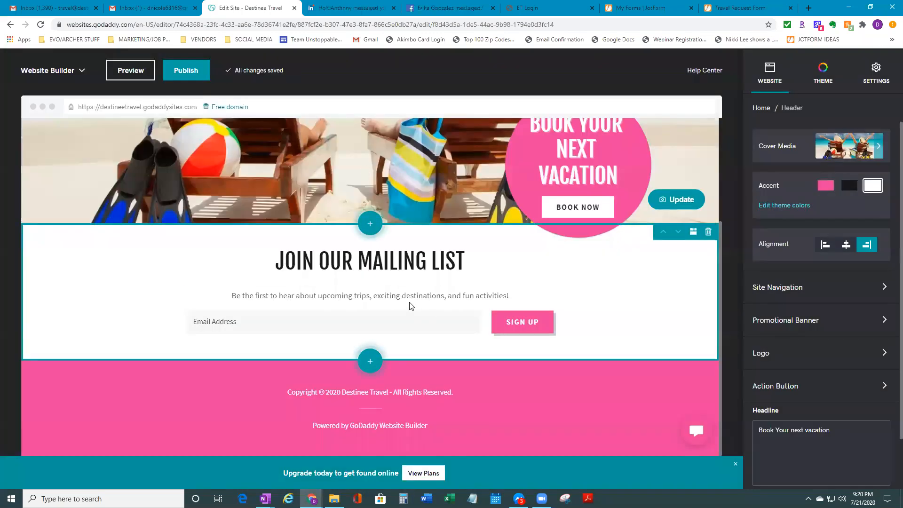
scroll(500, 360, up, 2)
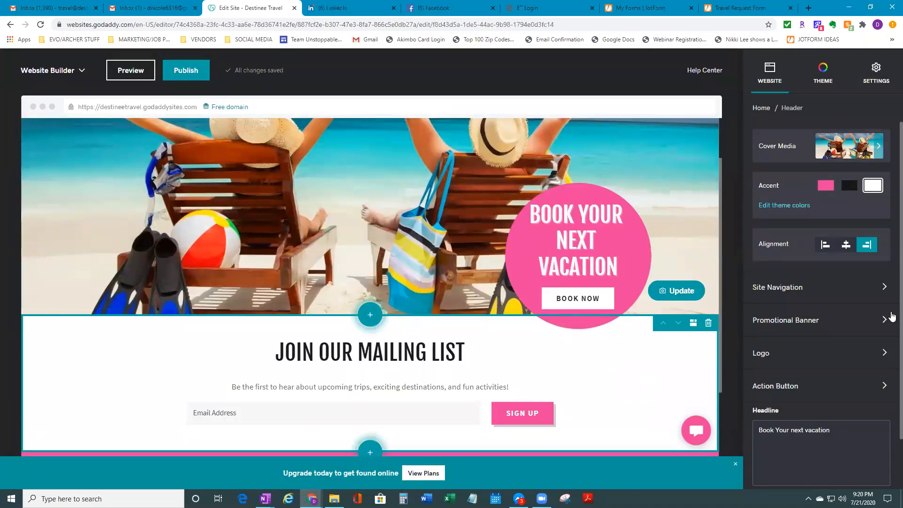
scroll(589, 403, down, 2)
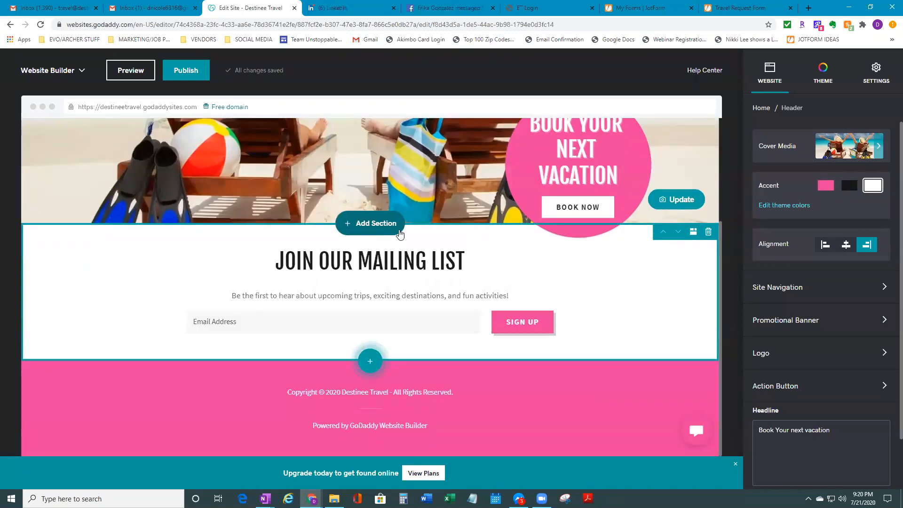
scroll(370, 228, up, 3)
scroll(371, 367, down, 3)
scroll(371, 370, up, 3)
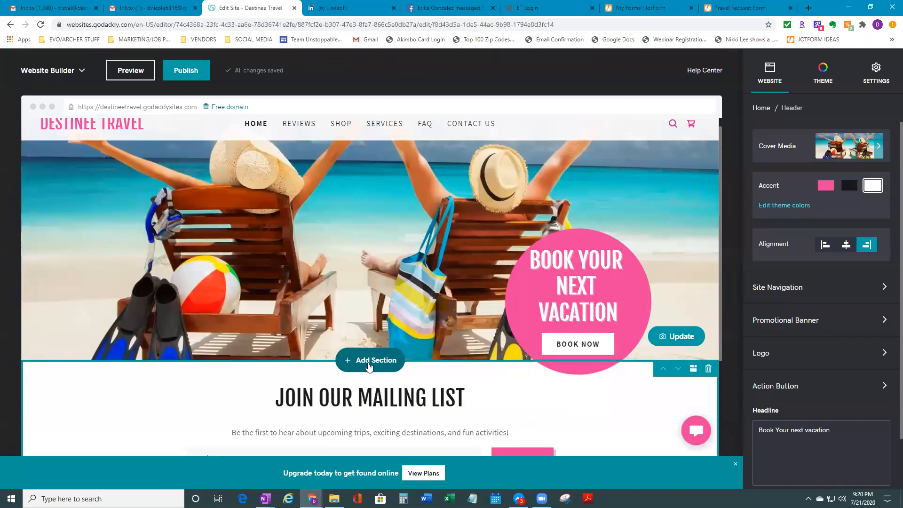
Insert a Content 'Feature categories with images' section above Join Our Mailing List
click(370, 364)
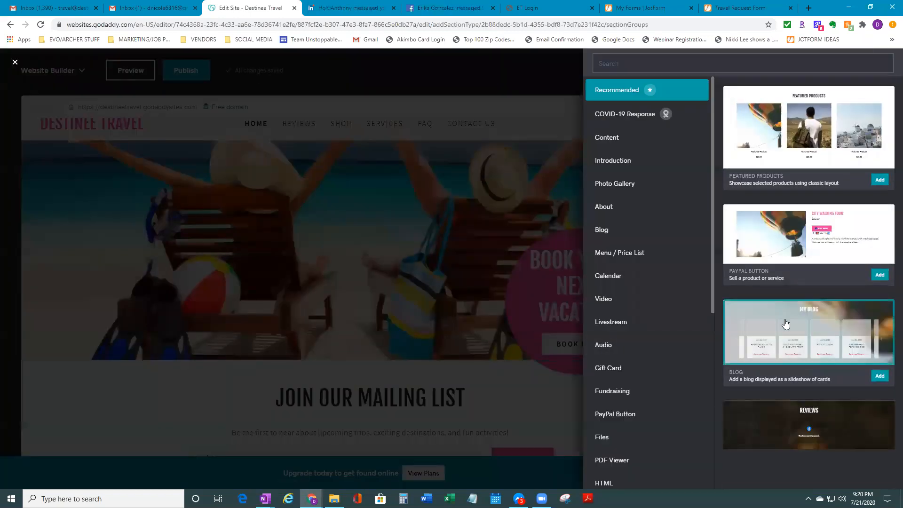
scroll(687, 331, down, 1)
scroll(690, 333, up, 1)
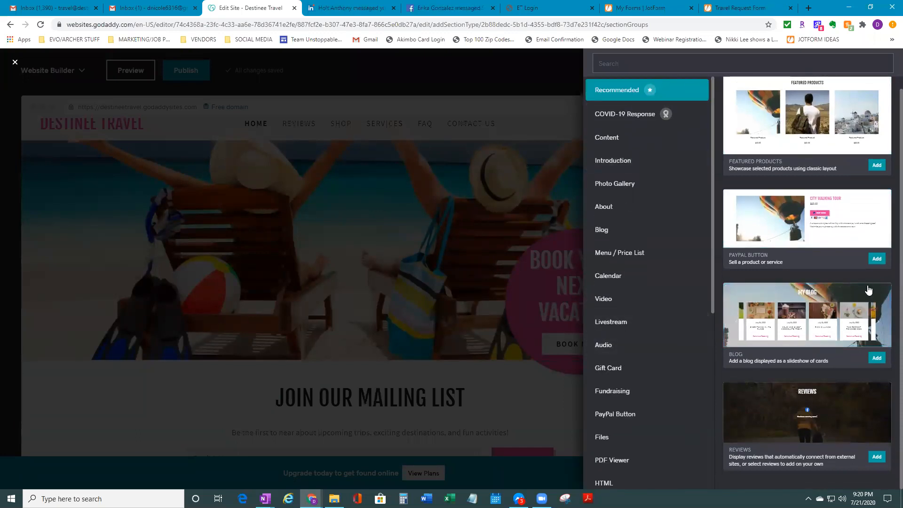
scroll(711, 367, down, 1)
scroll(711, 367, down, 6)
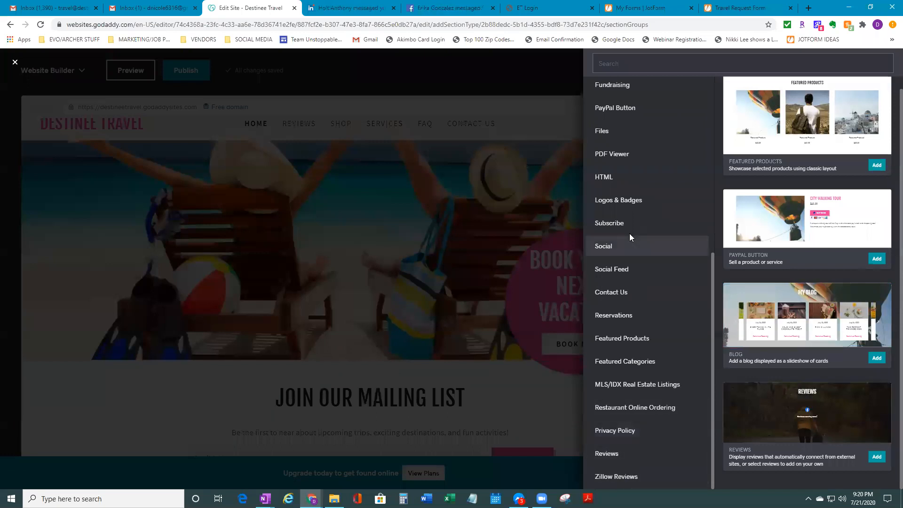
scroll(640, 305, up, 6)
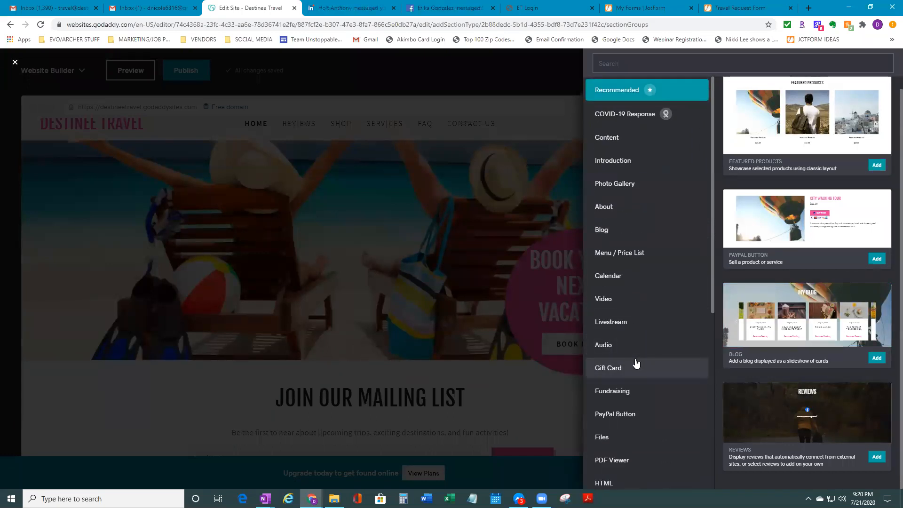
click(661, 147)
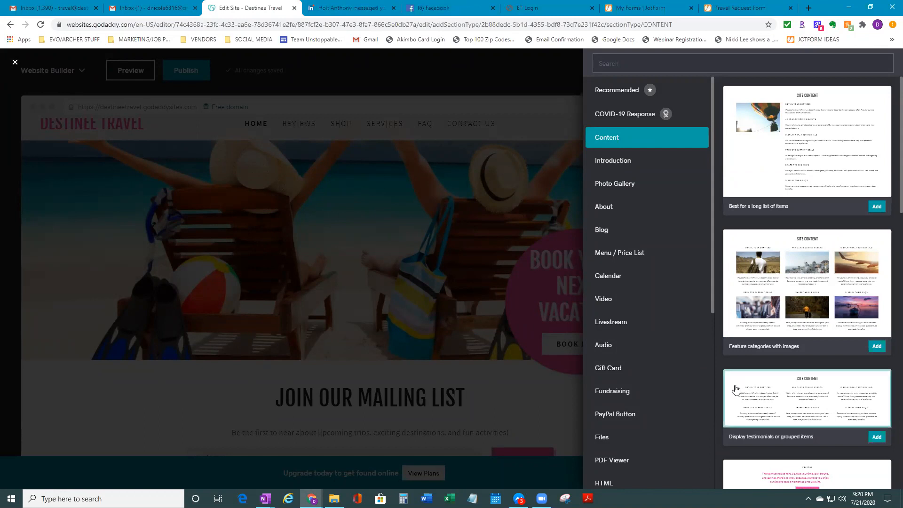
scroll(847, 395, down, 3)
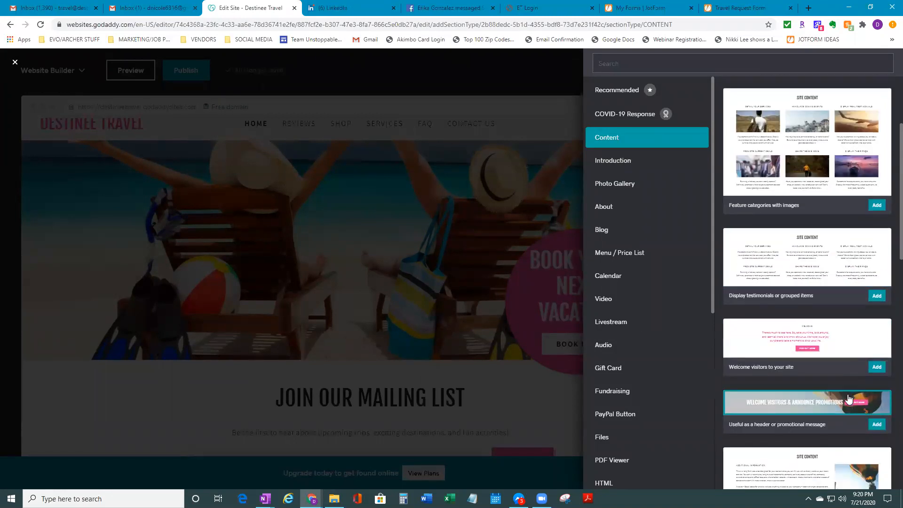
scroll(846, 402, down, 4)
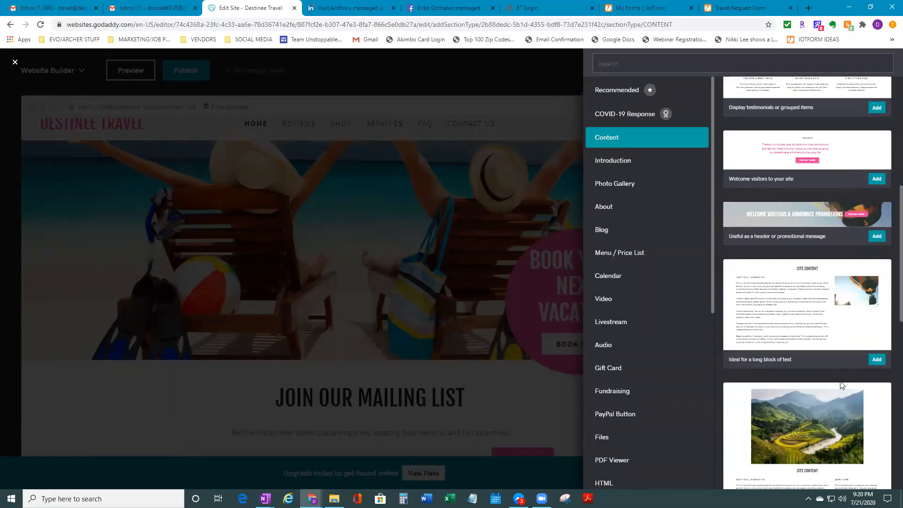
scroll(839, 371, down, 10)
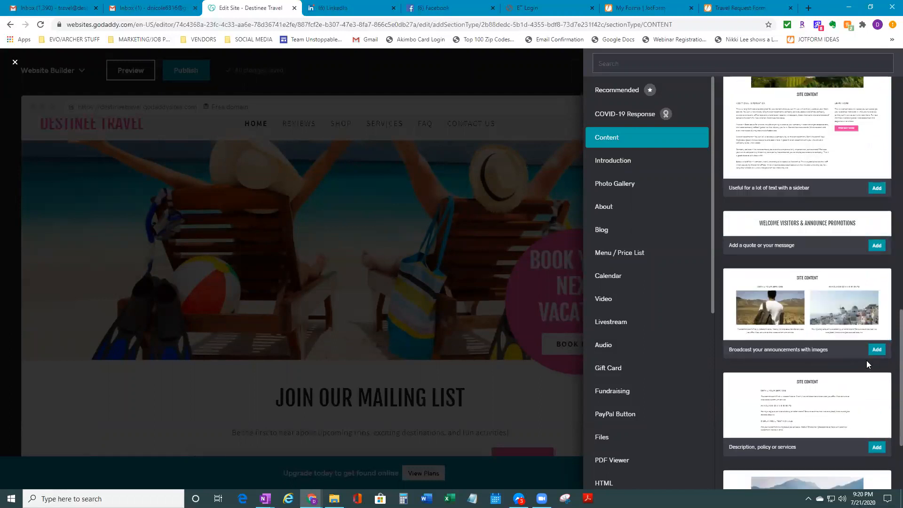
scroll(868, 364, up, 15)
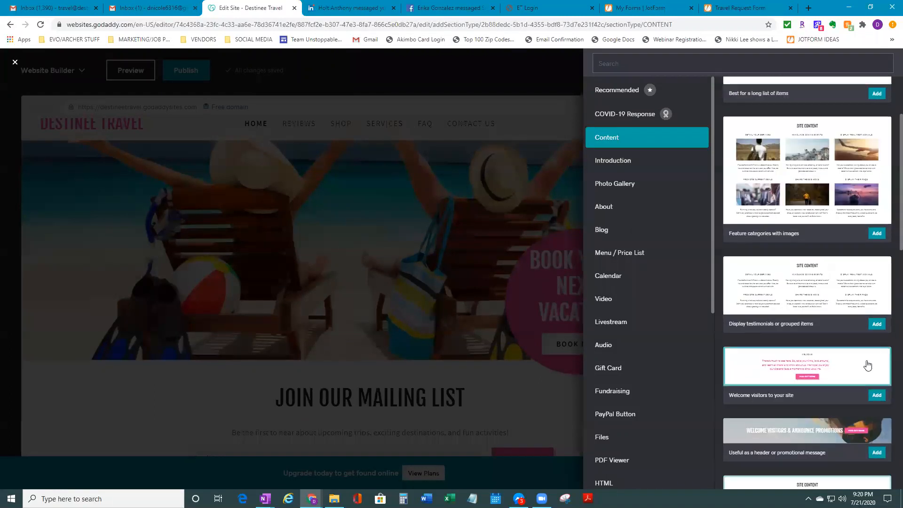
click(807, 321)
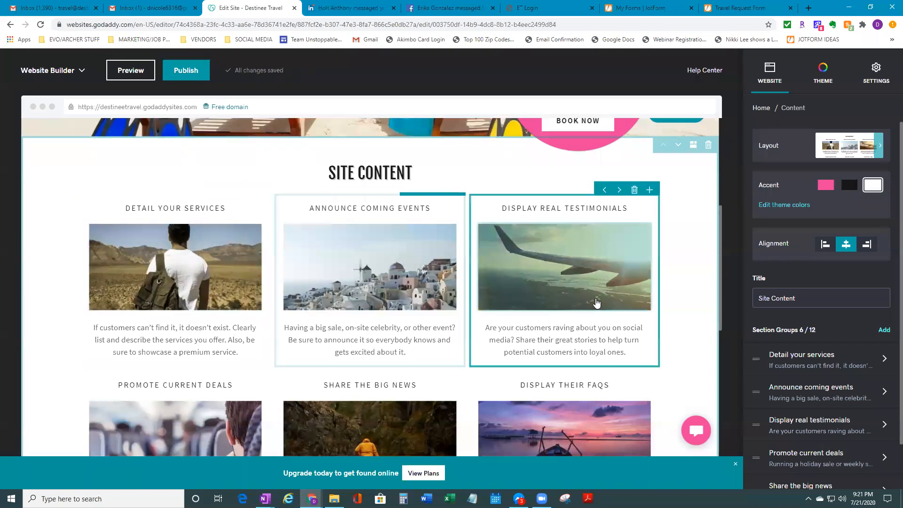
Change the section heading from SITE CONTENT to SERVICES
scroll(370, 264, up, 1)
click(366, 219)
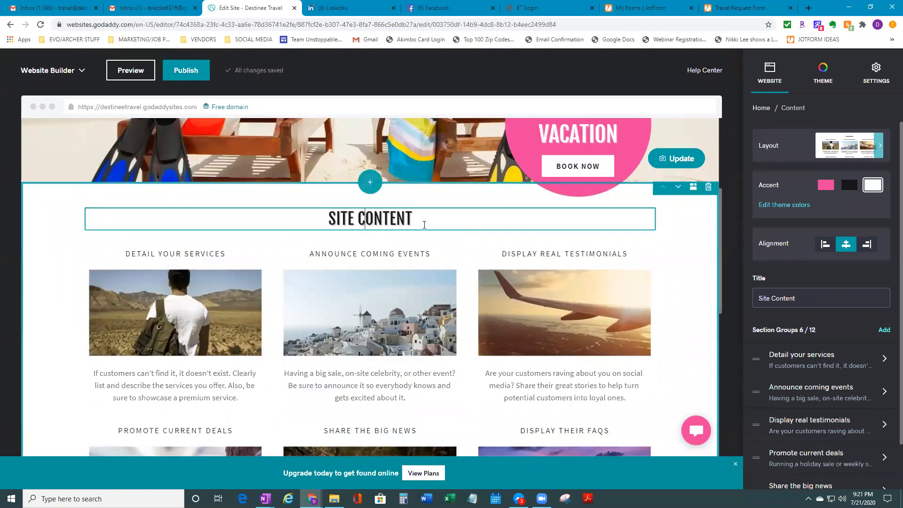
drag(413, 219, 329, 224)
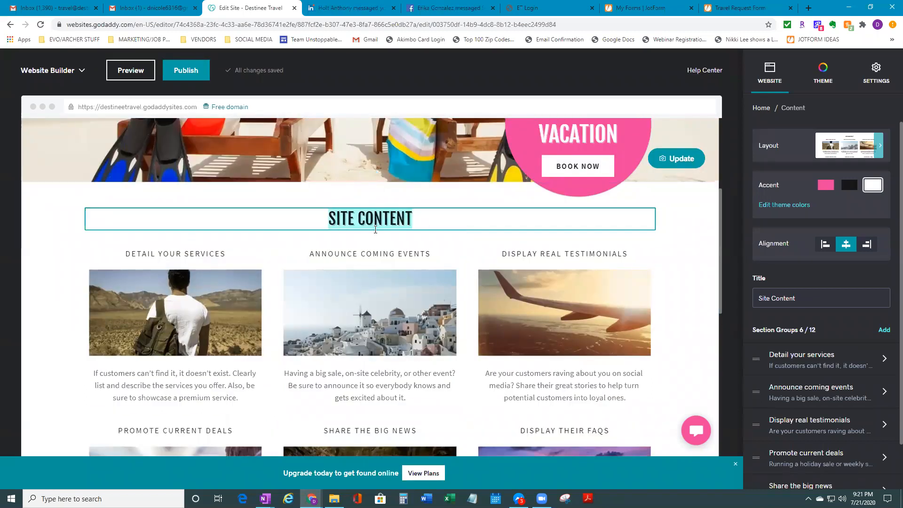
text(SERV)
text(ICES)
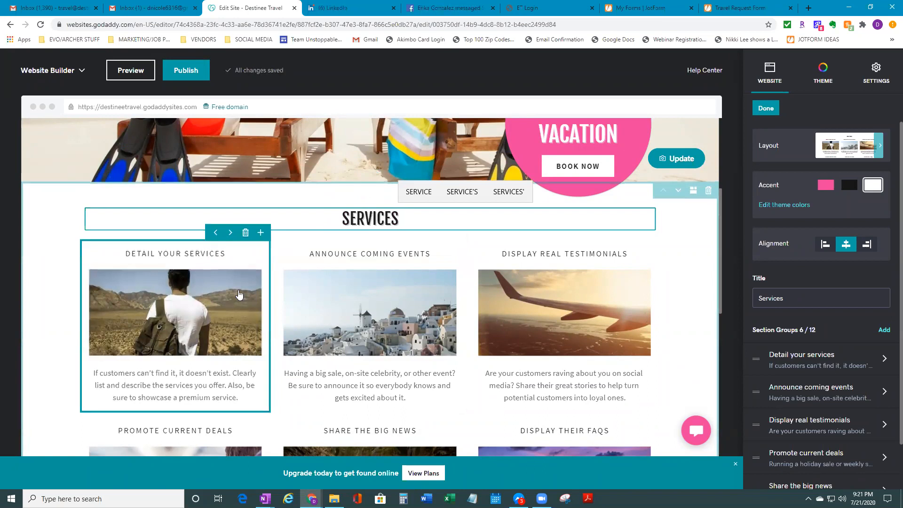
scroll(222, 405, down, 5)
scroll(222, 404, up, 6)
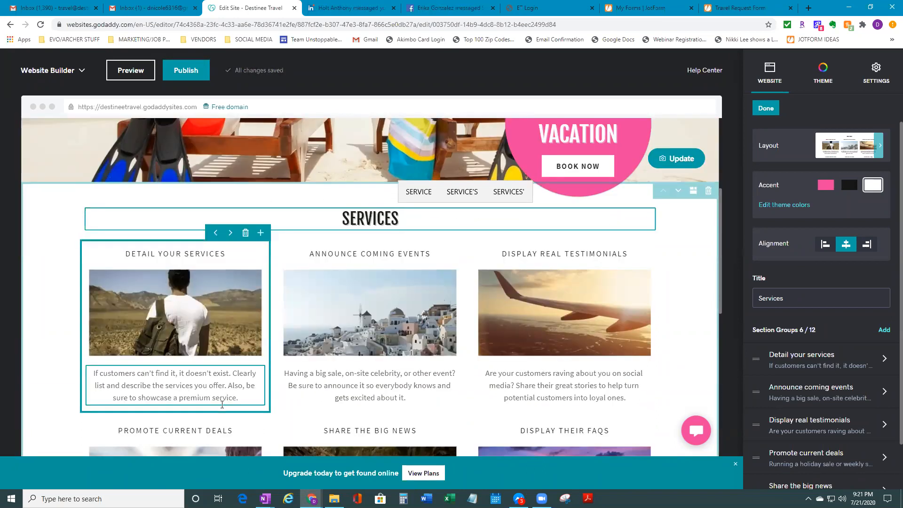
click(227, 301)
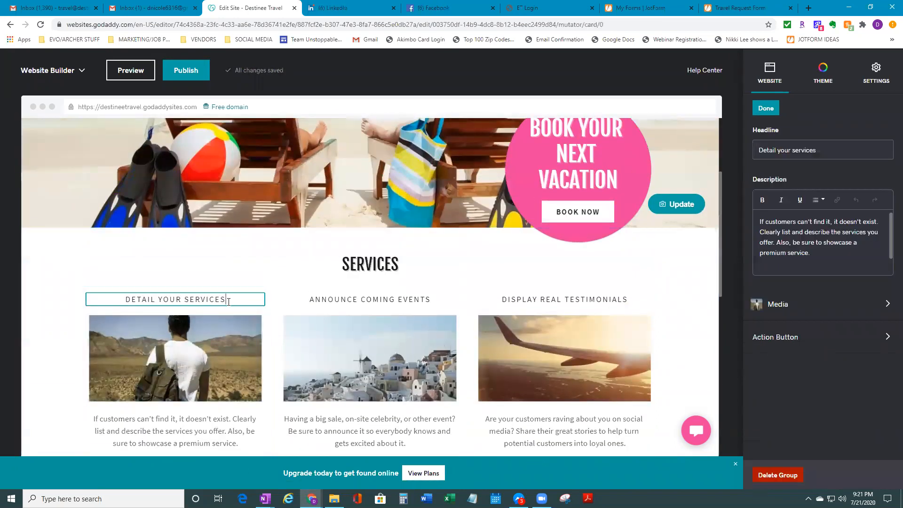
Retitle the first card's headline to 'Flight & HOtel'
scroll(252, 329, down, 1)
drag(227, 254, 112, 250)
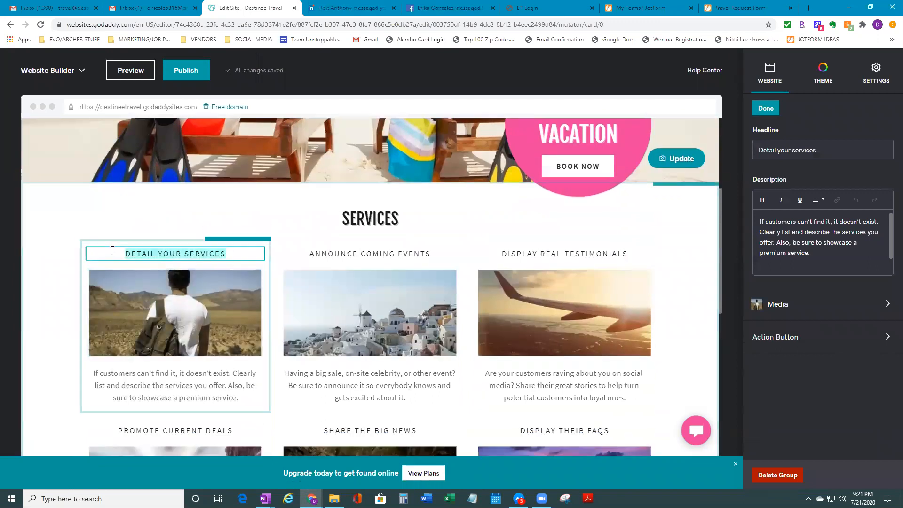
text(F)
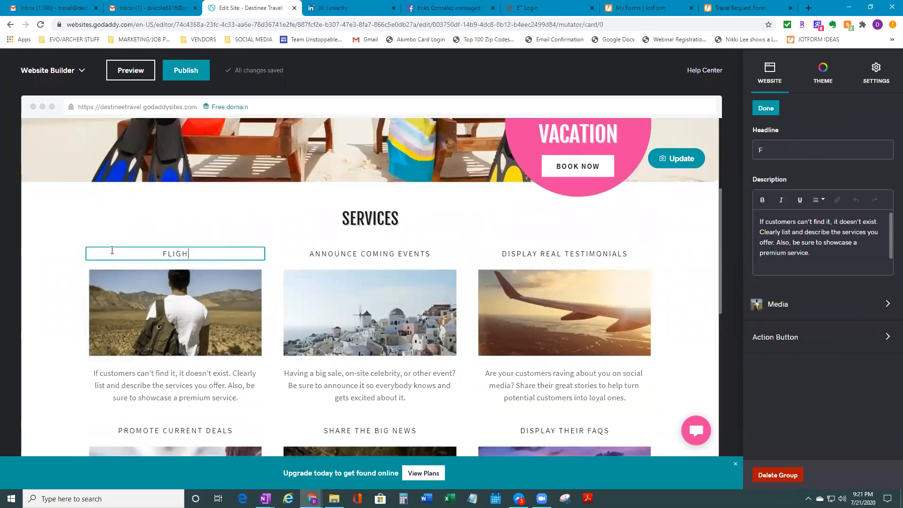
text(light & HOtel)
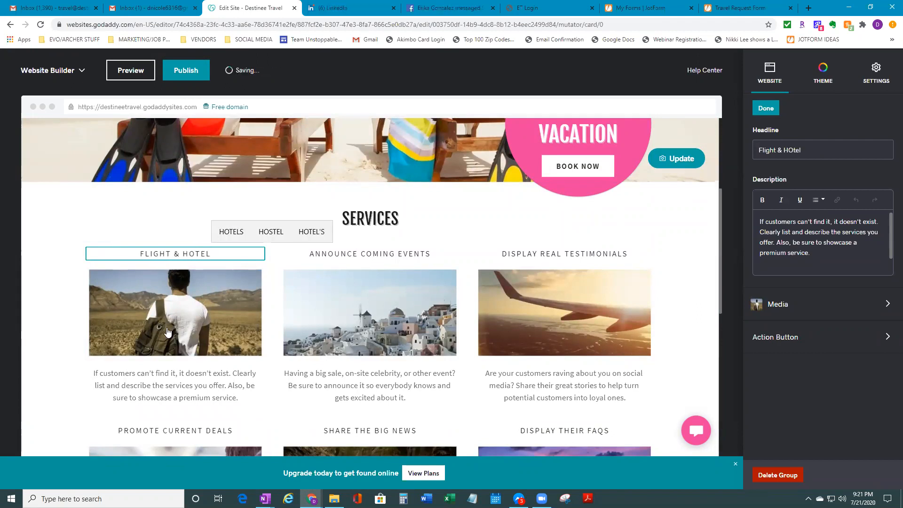
Replace the card's description with 'Take the headache away of having to spend hours reasearching. We can do it in minutes.'
drag(248, 402, 86, 376)
key(BackSpace)
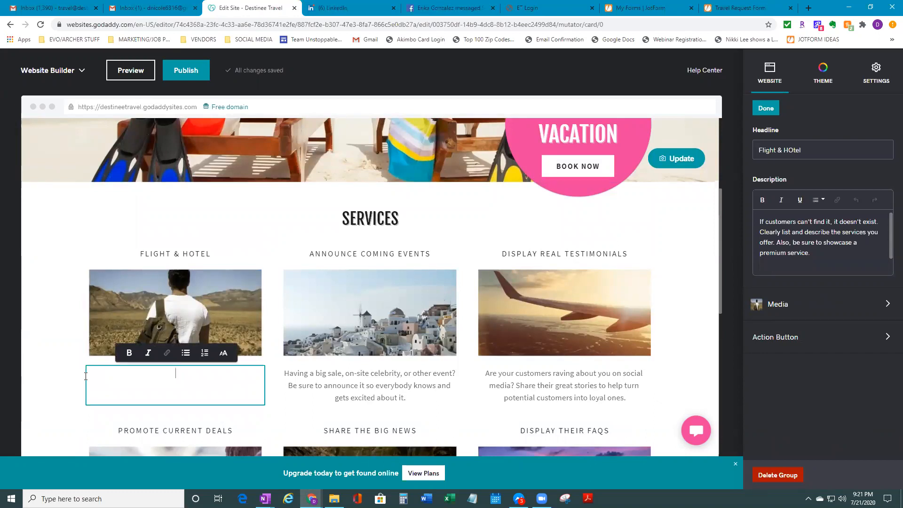
text(Take te)
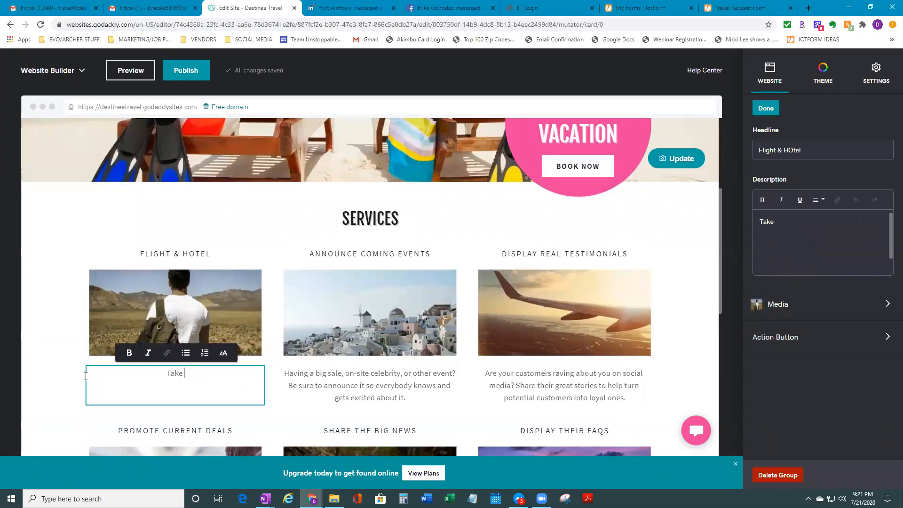
key(BackSpace)
key(BackSpace)
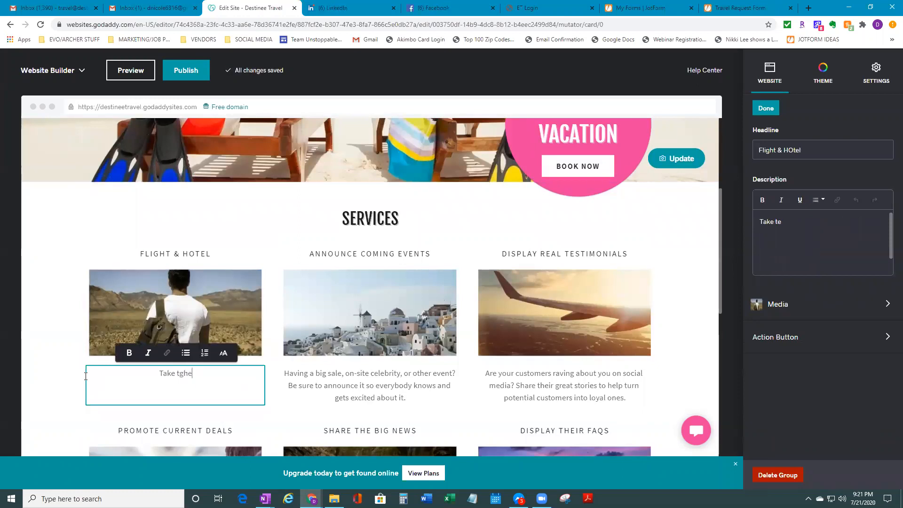
text(he headache away of h)
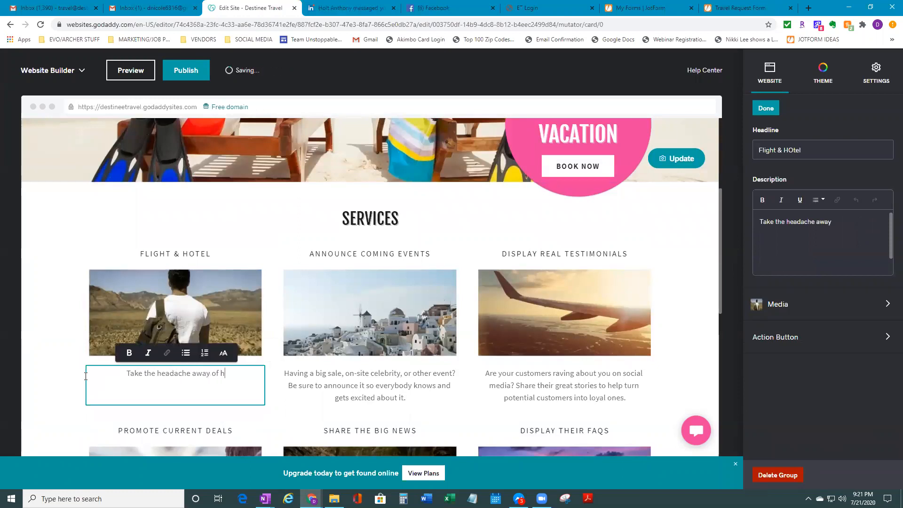
text(aving to spend )
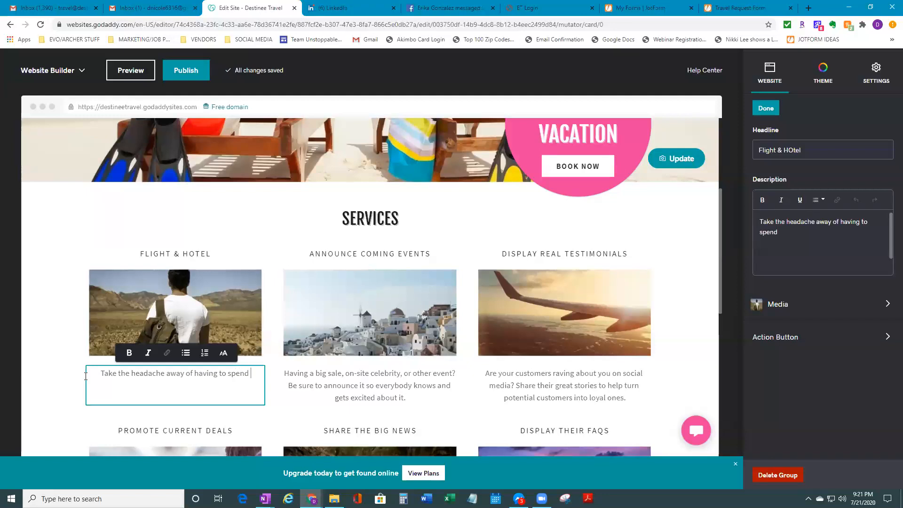
text(hours reas)
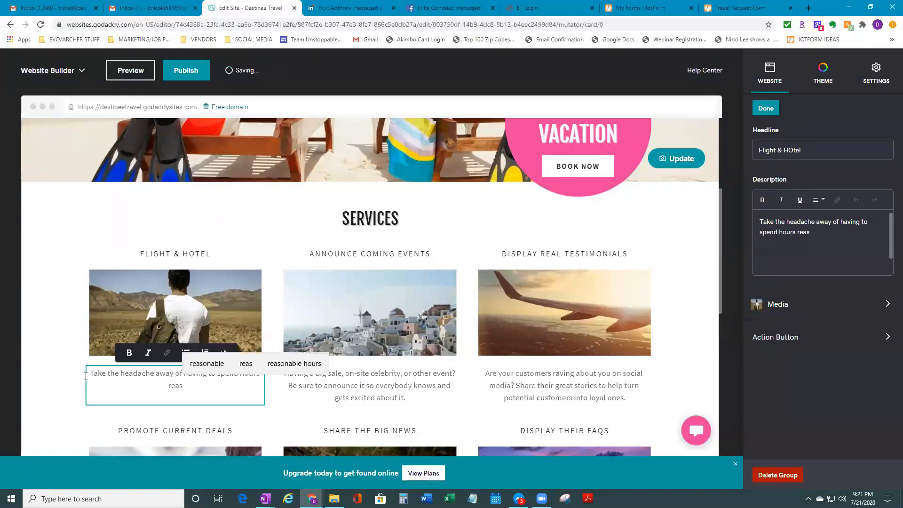
text(earching)
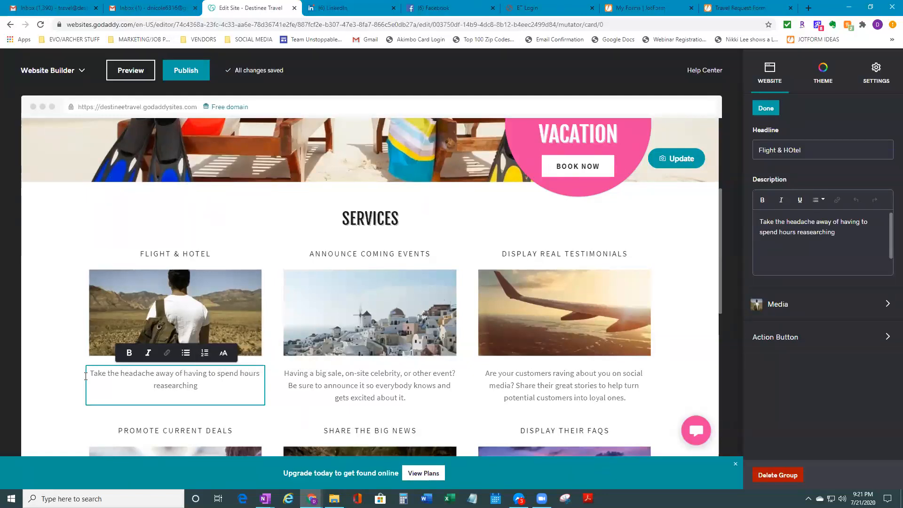
text(. We can )
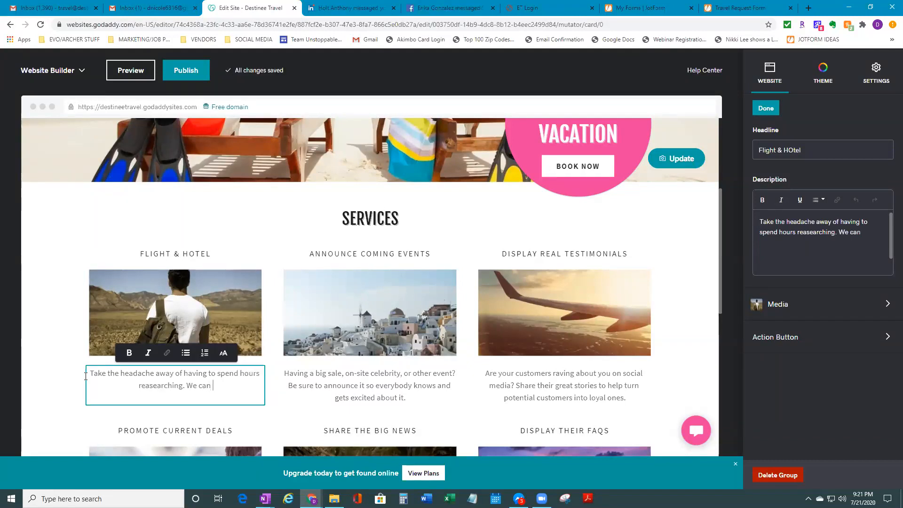
text(do it in minutes.)
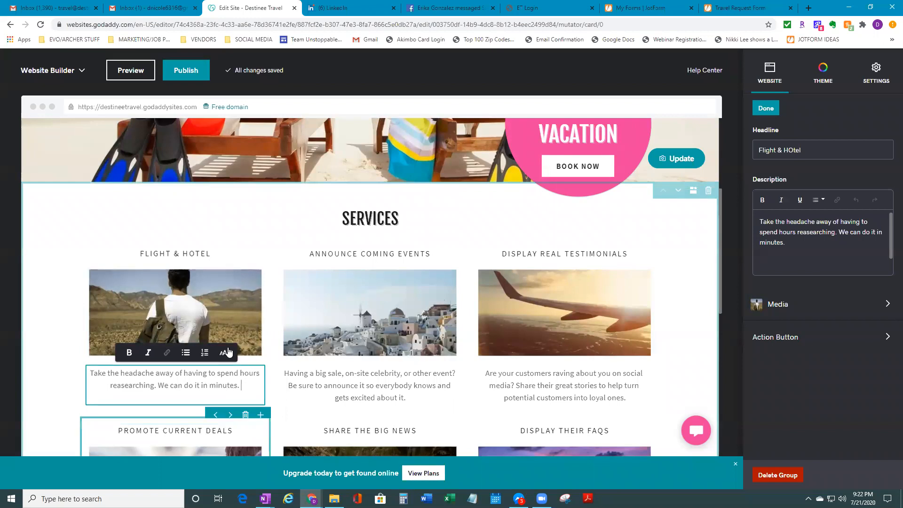
click(227, 315)
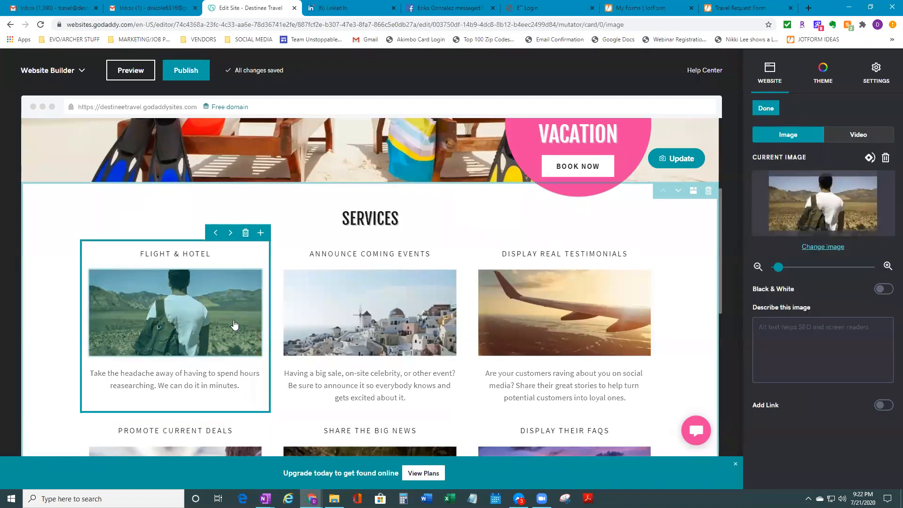
Change the card image via the stock photo library, searching for 'hotel'
click(832, 249)
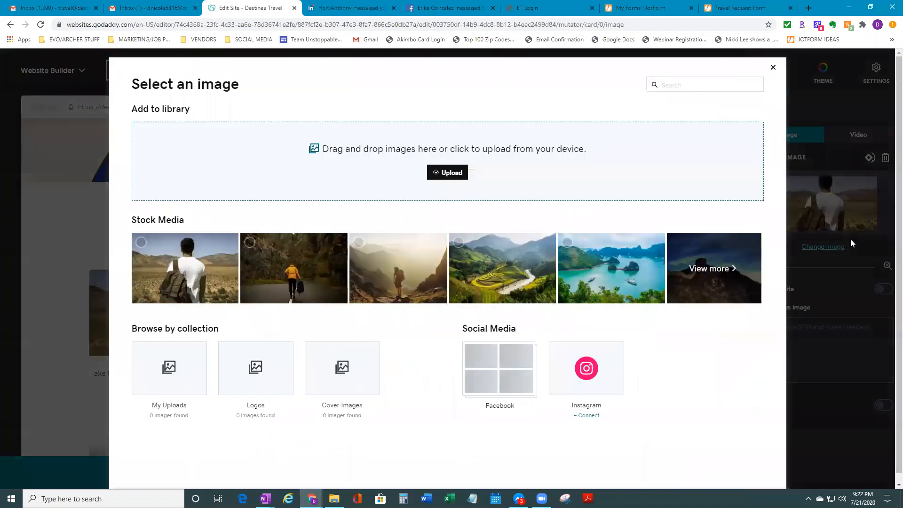
click(709, 273)
click(708, 89)
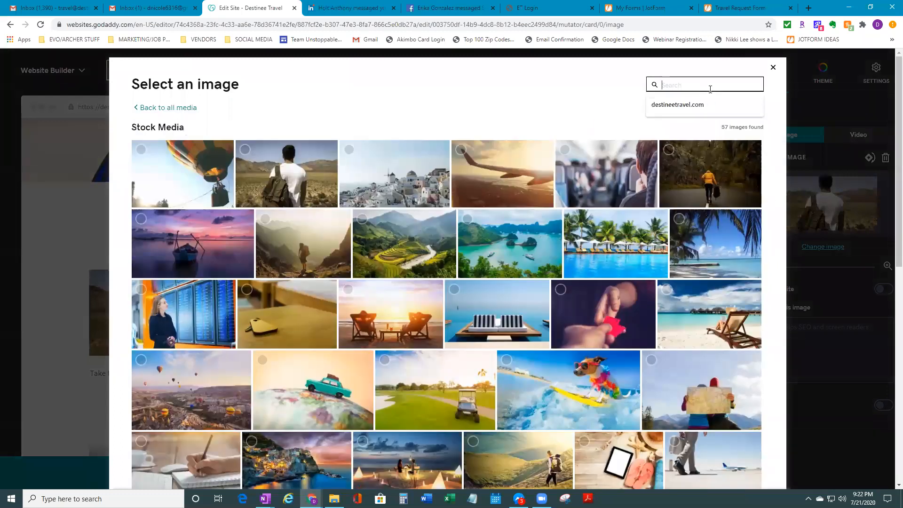
text(hoit)
key(Return)
key(BackSpace)
key(BackSpace)
text(tel)
key(Return)
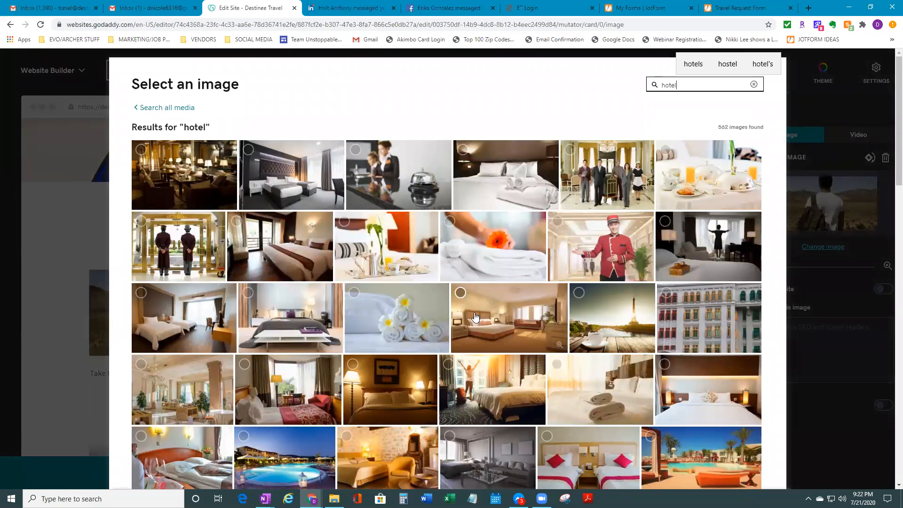
Insert the modern hotel bedroom photo into the Flight & Hotel card
scroll(506, 317, down, 3)
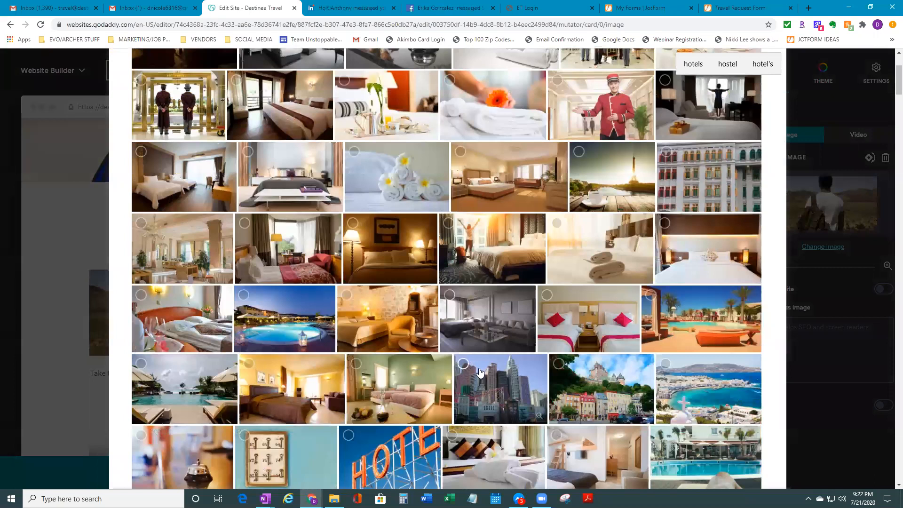
scroll(480, 373, down, 2)
scroll(480, 373, up, 3)
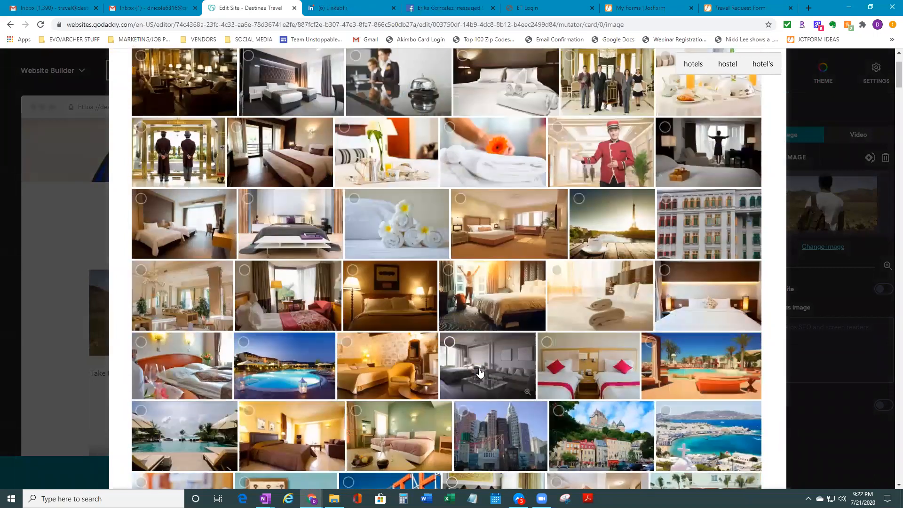
scroll(336, 413, up, 2)
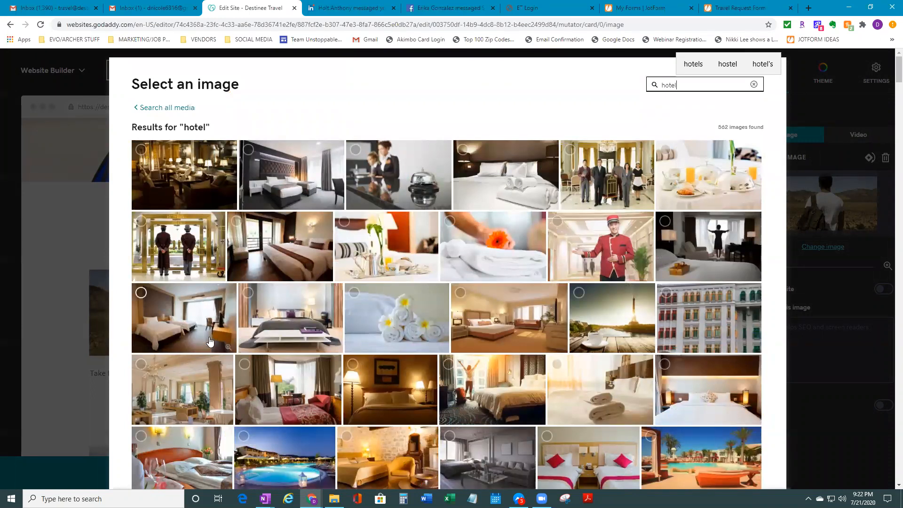
click(282, 185)
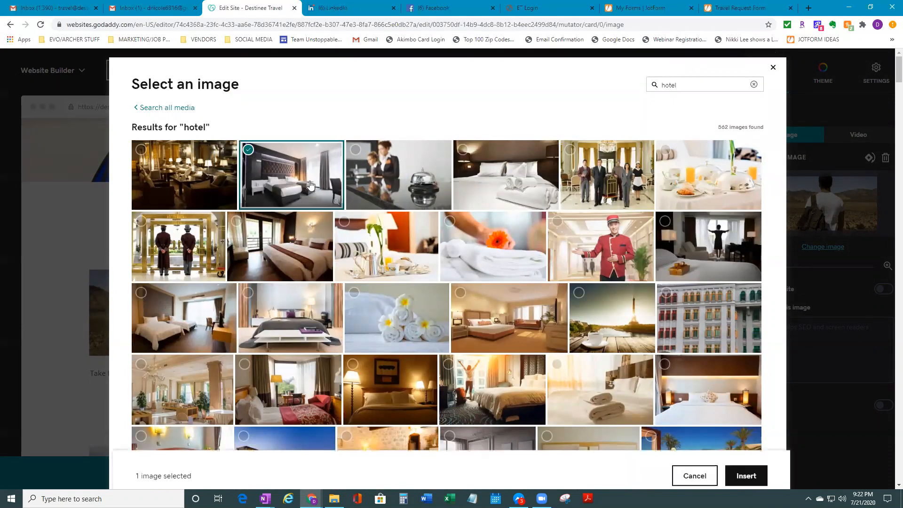
click(744, 464)
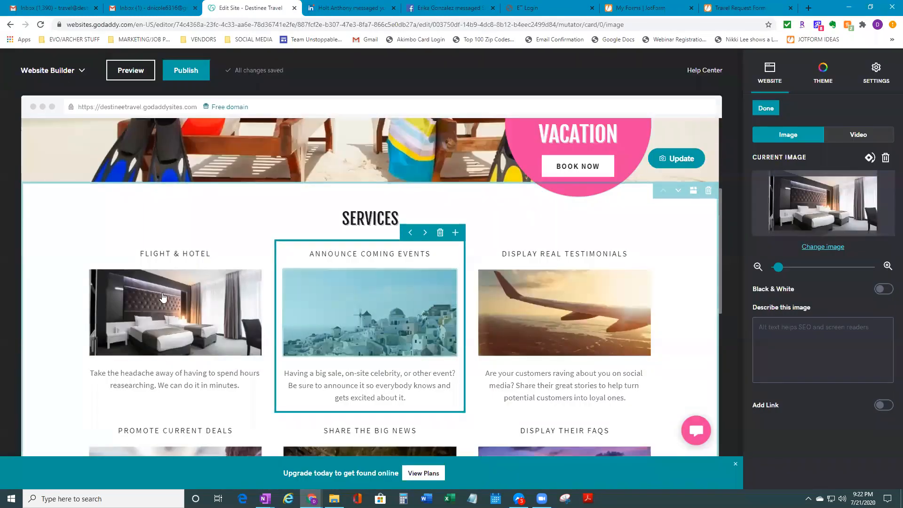
Make the Flight & Hotel description bold, trying italic and then undoing it
click(250, 254)
click(259, 289)
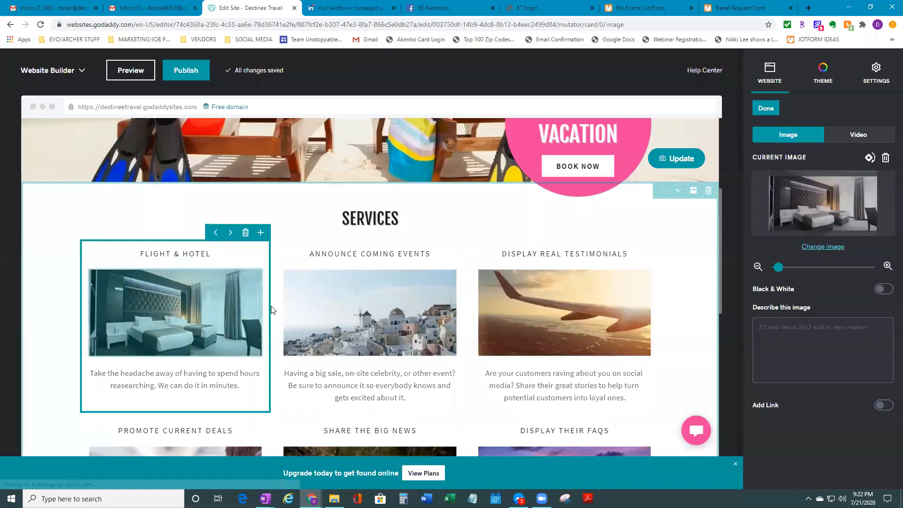
click(232, 411)
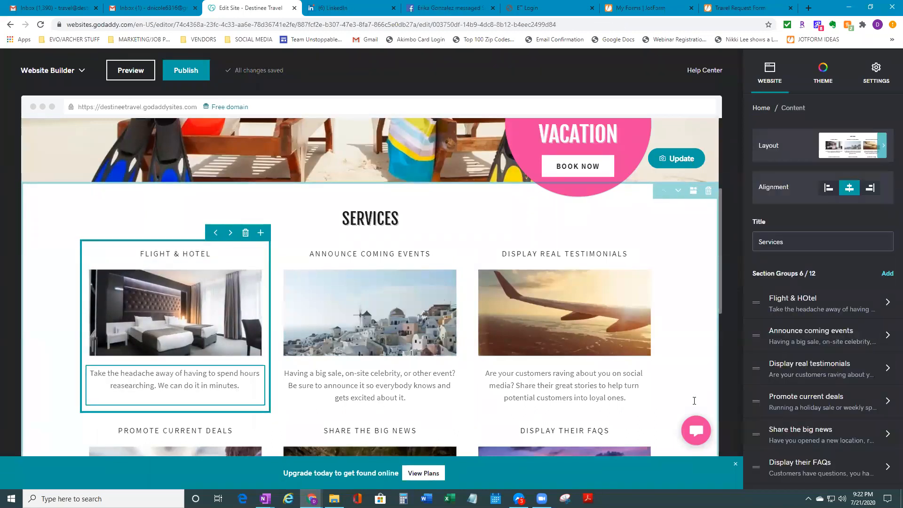
scroll(706, 393, down, 1)
click(228, 338)
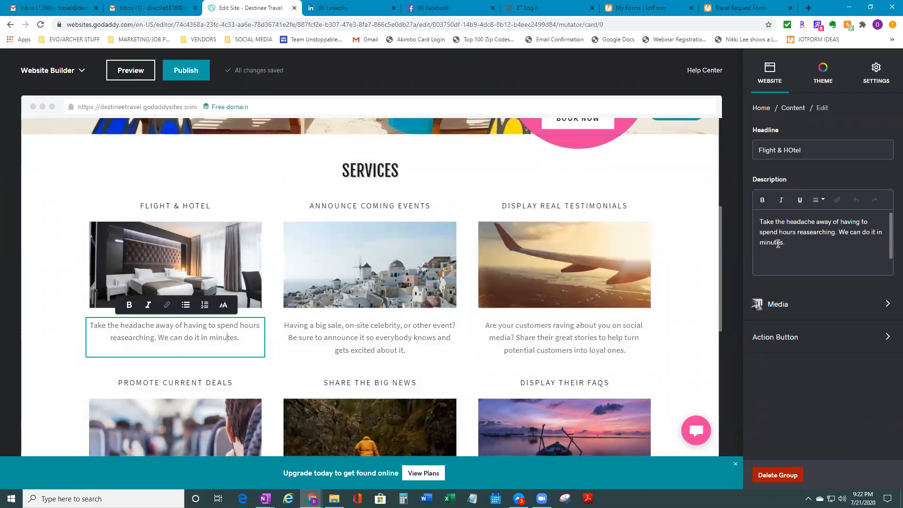
drag(759, 243, 754, 221)
drag(791, 245, 755, 220)
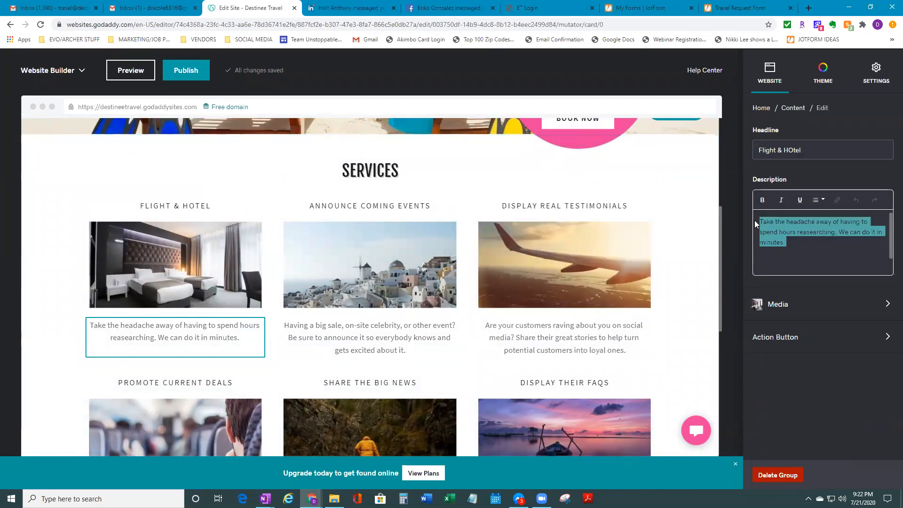
click(763, 200)
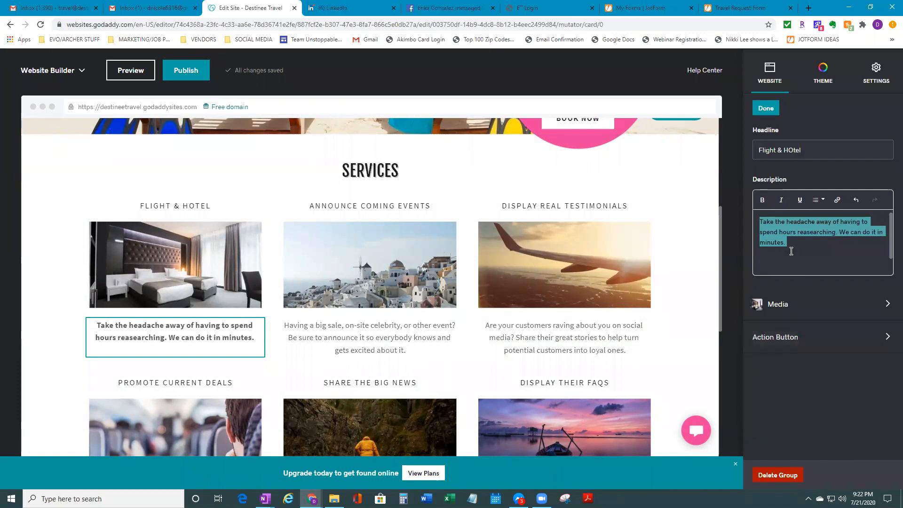
click(796, 247)
drag(791, 252, 753, 218)
click(781, 200)
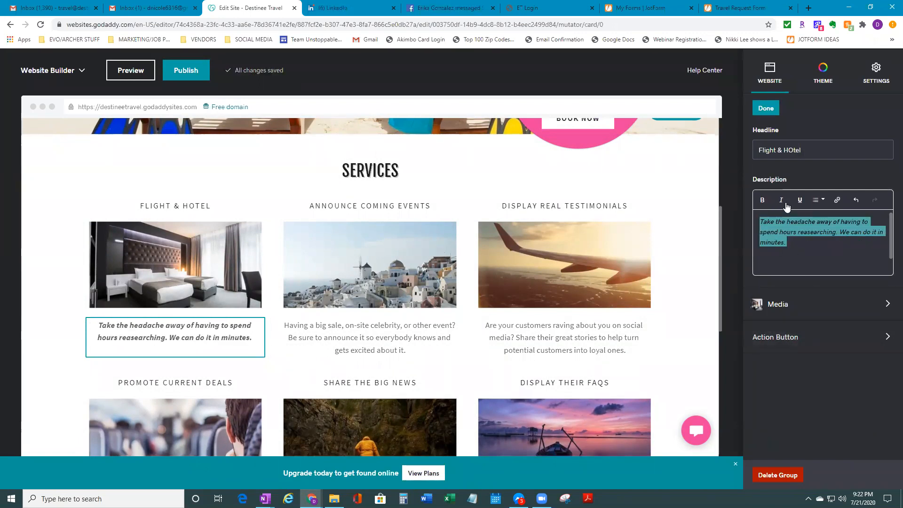
key(ctrl+i)
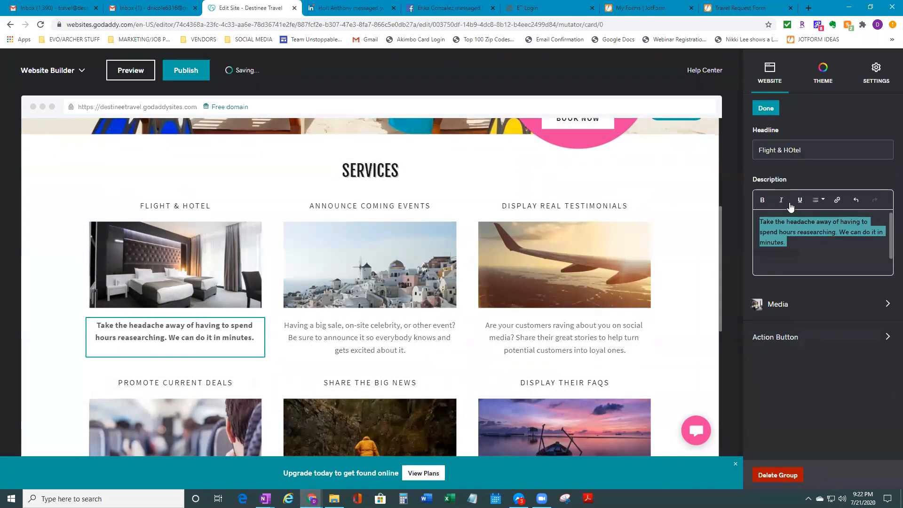
Correct the headline from 'Flight & HOtel' to 'Flight & Hotel'
click(810, 151)
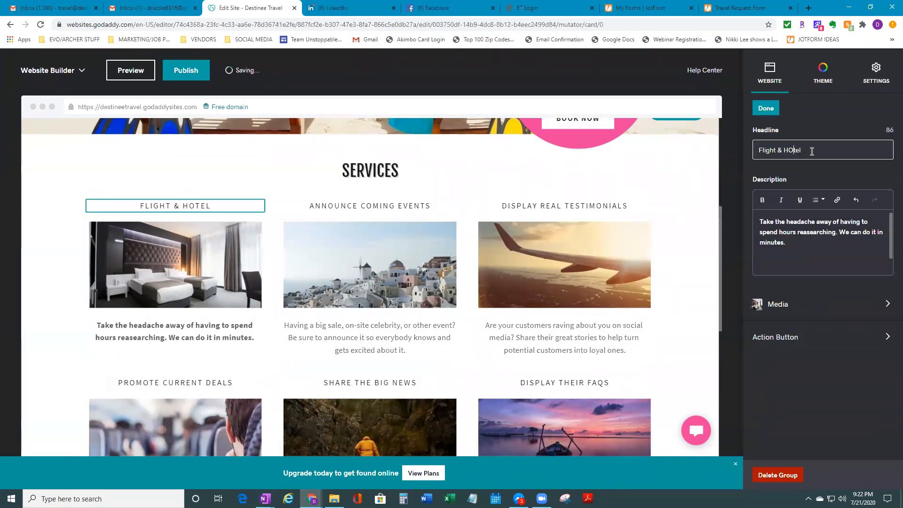
key(BackSpace)
text(o)
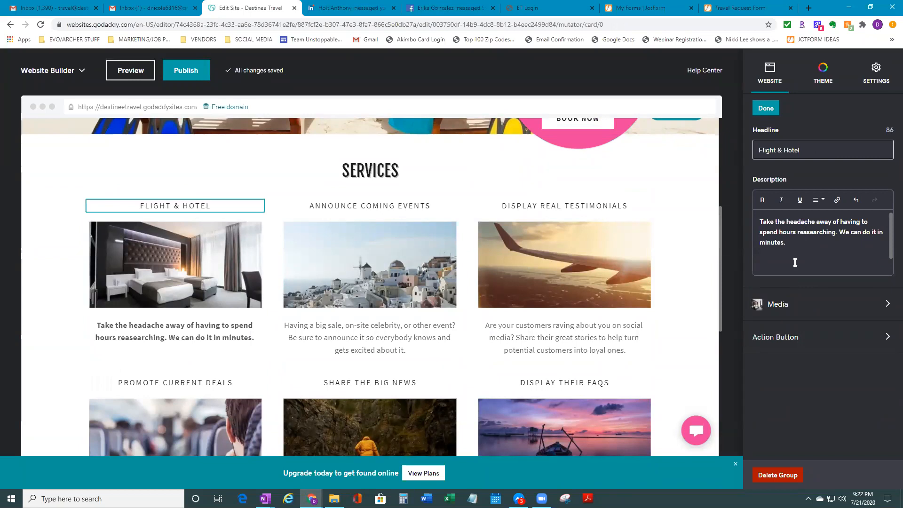
click(795, 245)
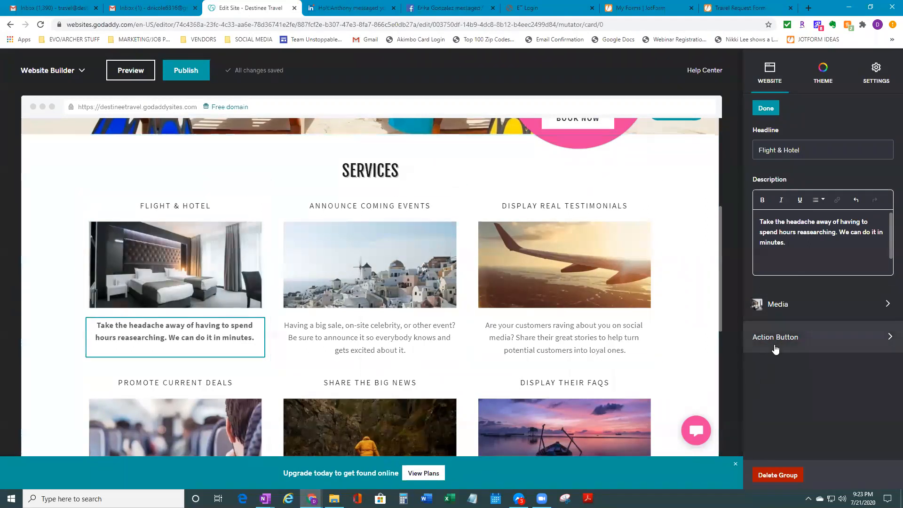
scroll(588, 254, up, 3)
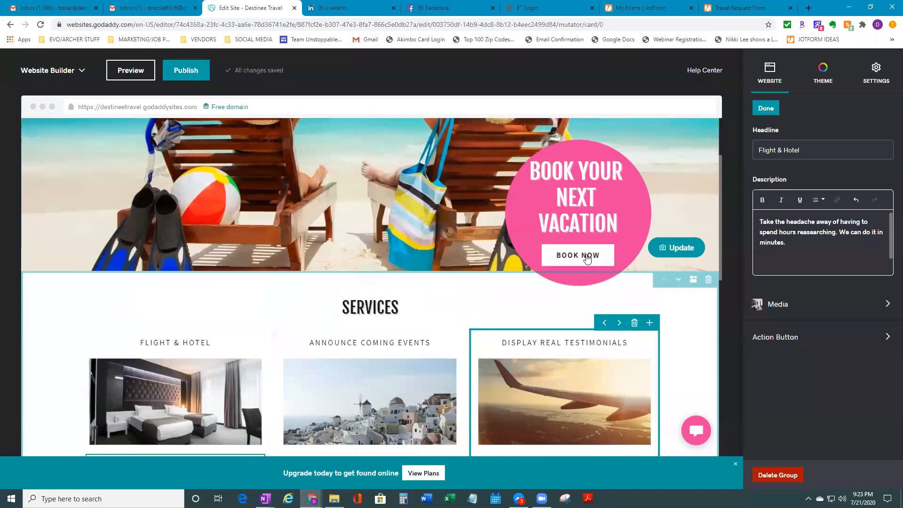
scroll(604, 275, down, 3)
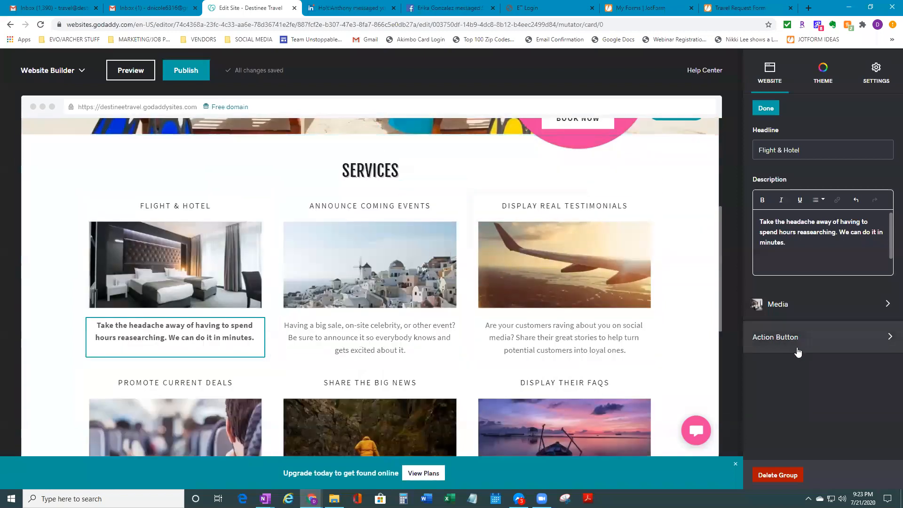
Add an action button labelled 'Book Now' to the Flight & Hotel card
click(794, 338)
click(884, 168)
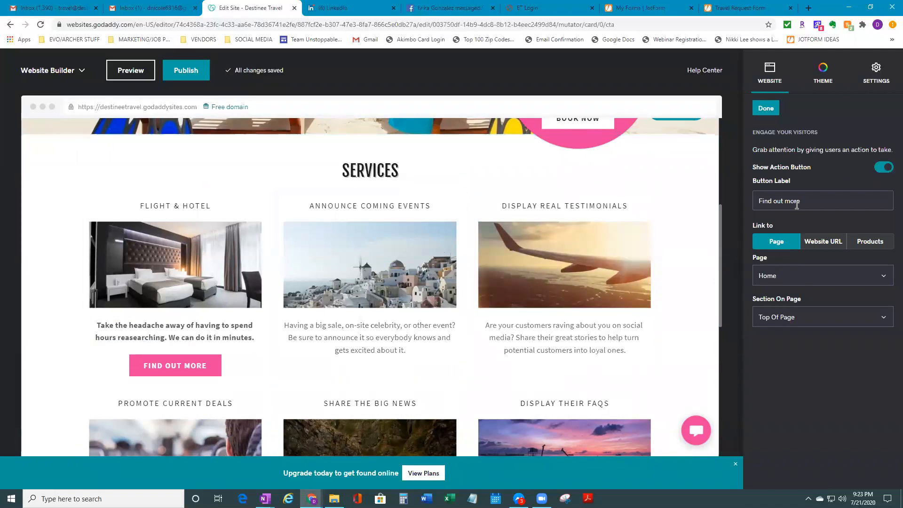
drag(810, 201, 773, 203)
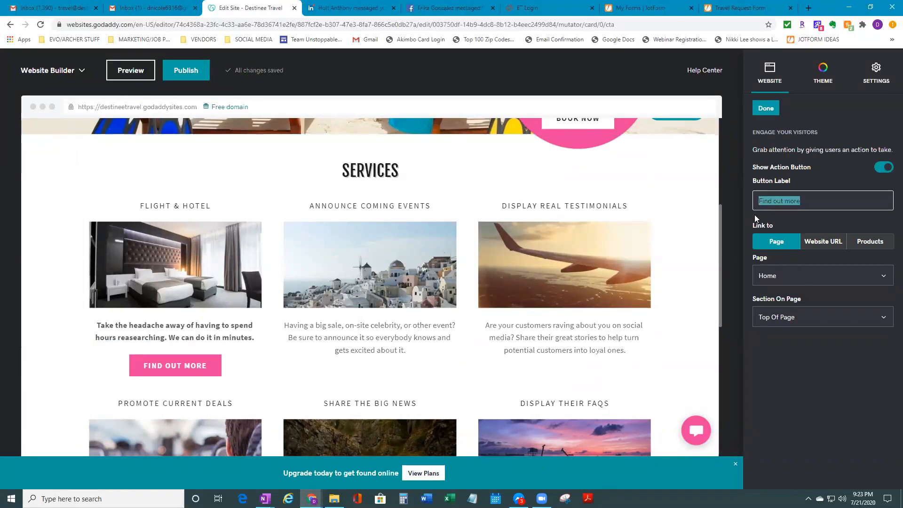
text(Book )
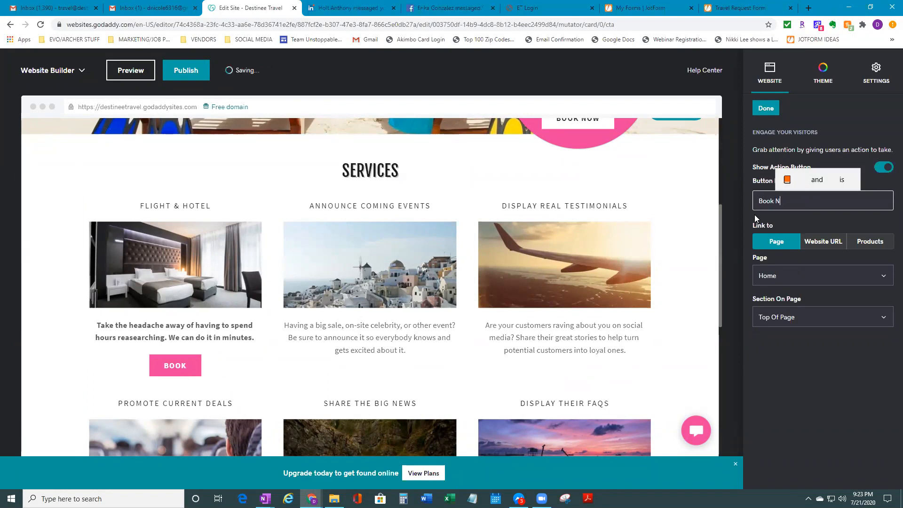
text(Now)
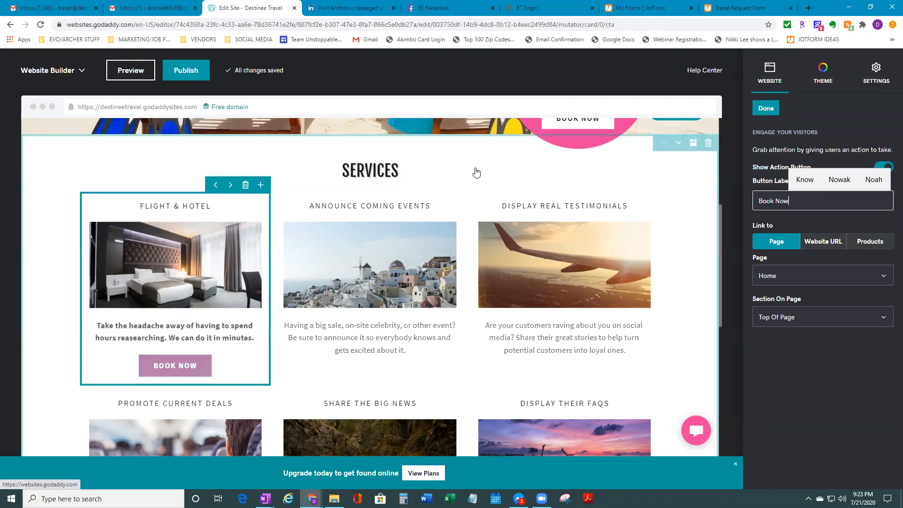
Check the Travel Request Form page, then switch the card's Book Now button back off
click(755, 9)
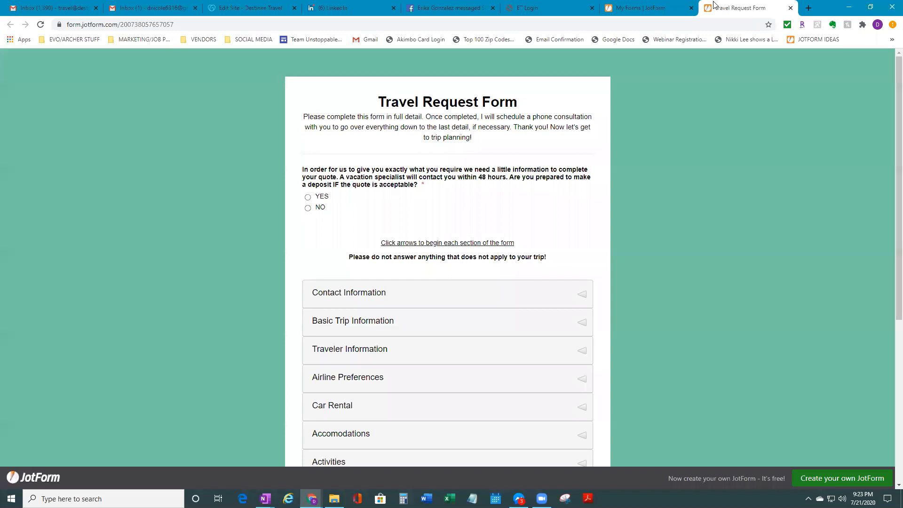
click(254, 8)
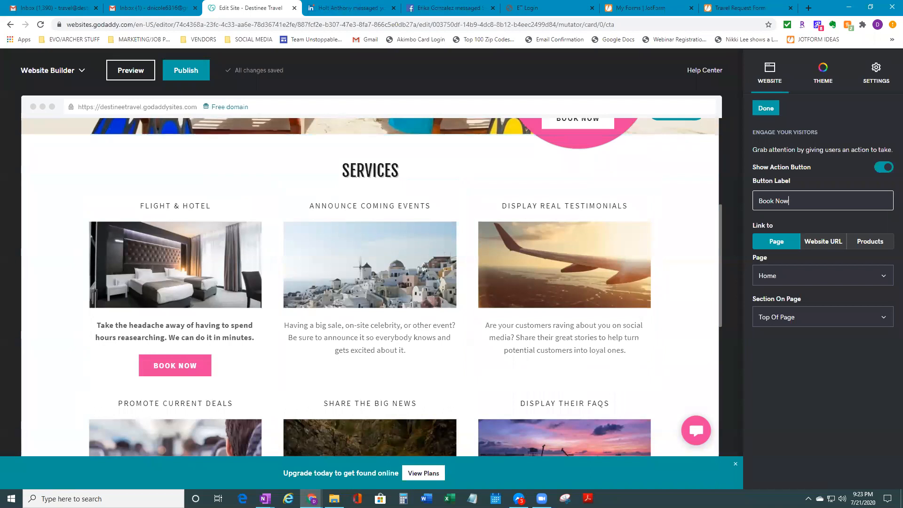
click(889, 170)
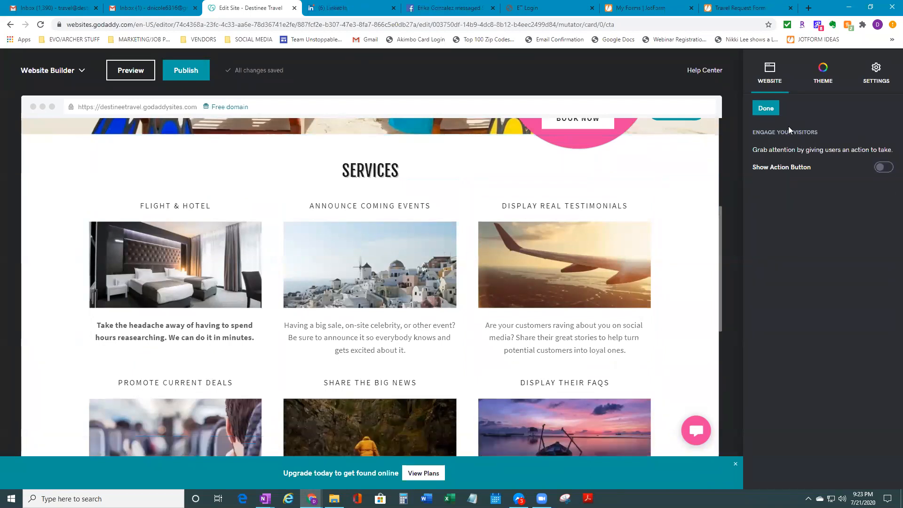
Retitle the Announce Coming Events card 'Cruises'
click(775, 115)
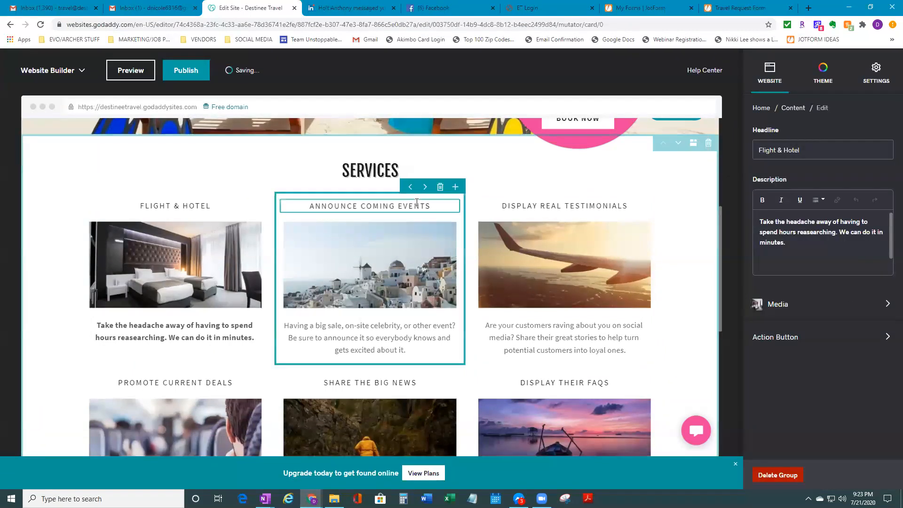
click(445, 207)
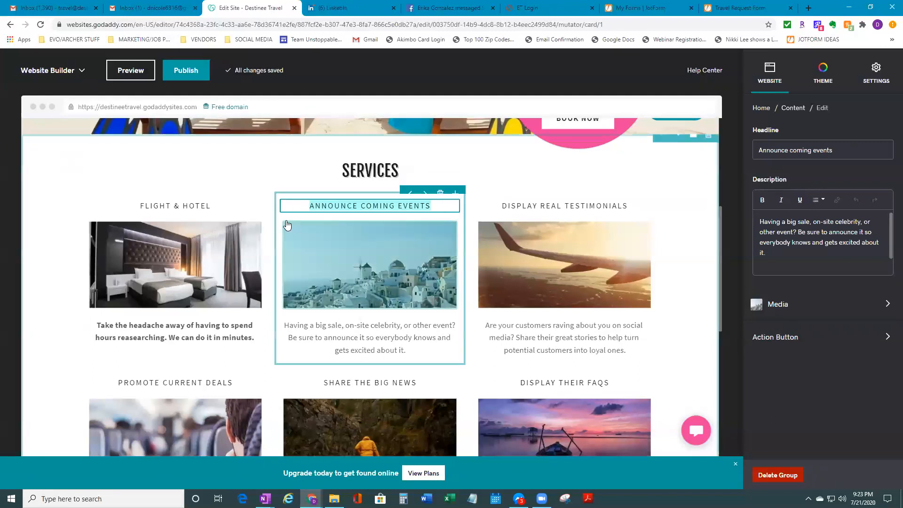
key(ctrl+a)
text(Cruises)
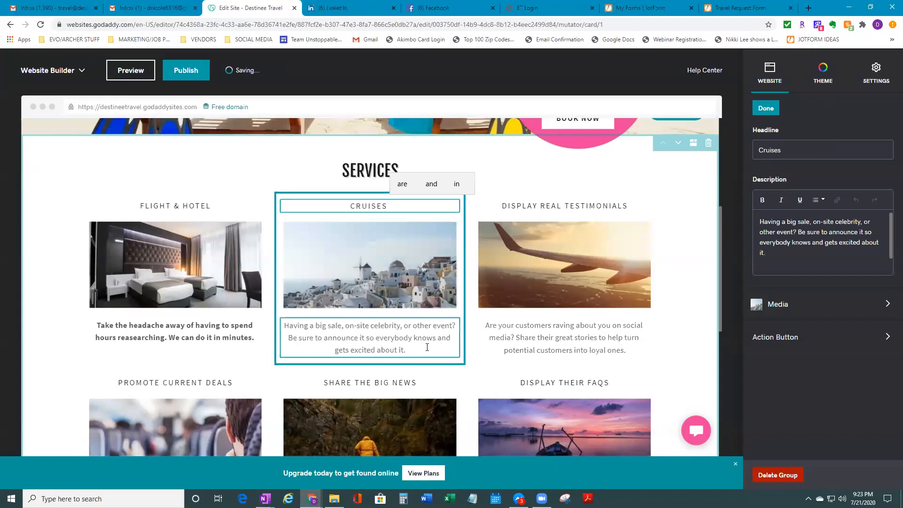
Replace the Cruises card photo with a white cruise ship stock image from a 'Cruise' search
click(405, 264)
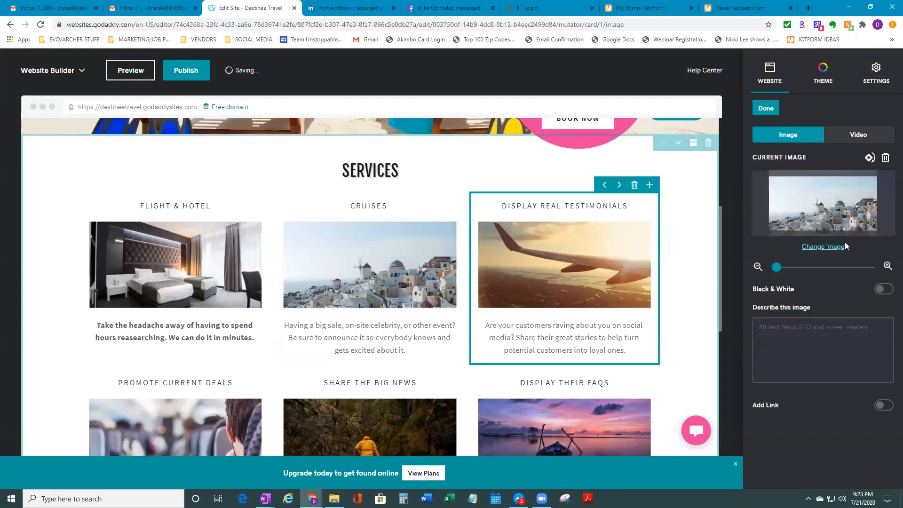
click(834, 246)
click(706, 85)
text(Cruise)
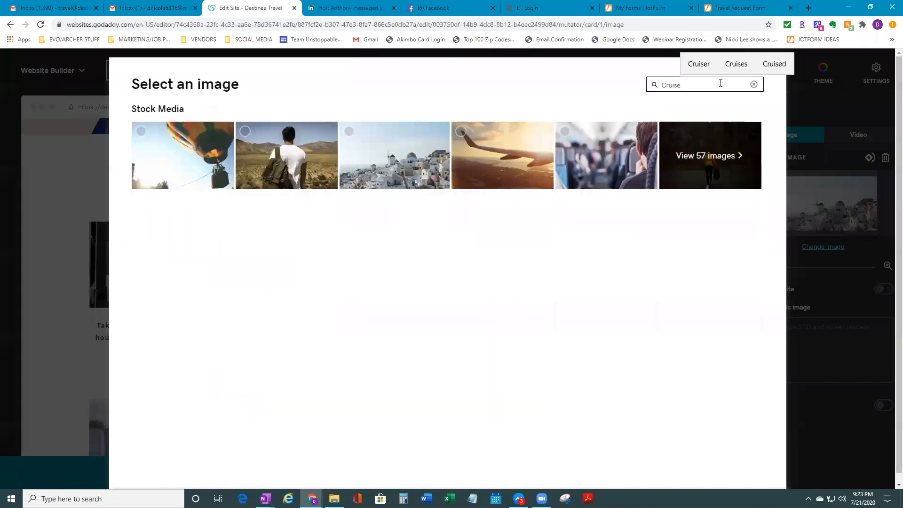
click(725, 168)
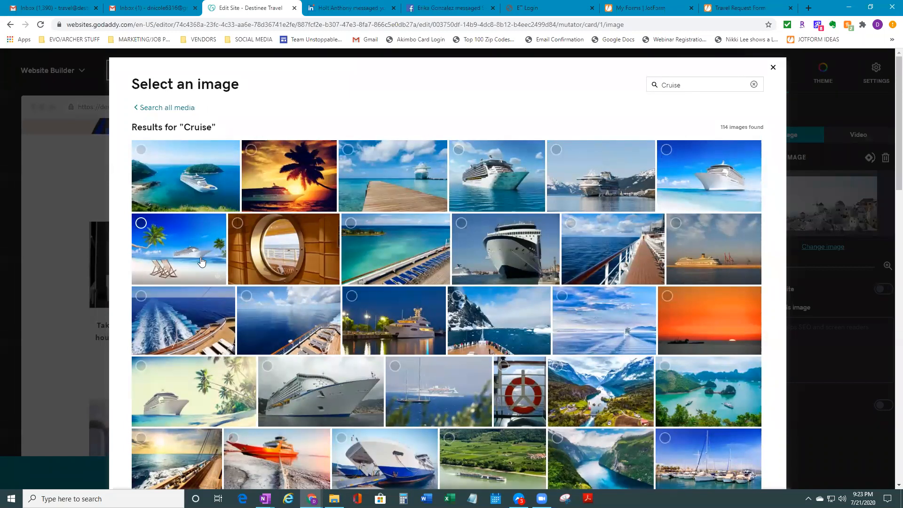
click(489, 184)
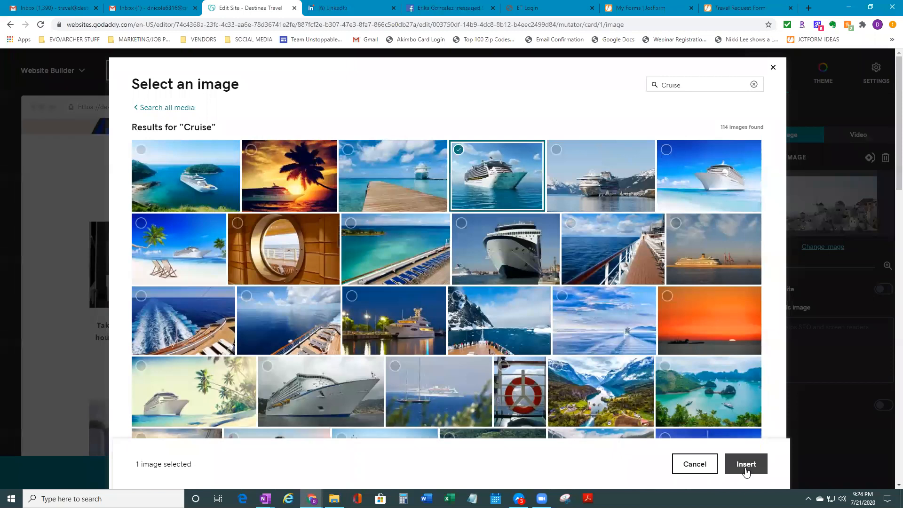
click(742, 465)
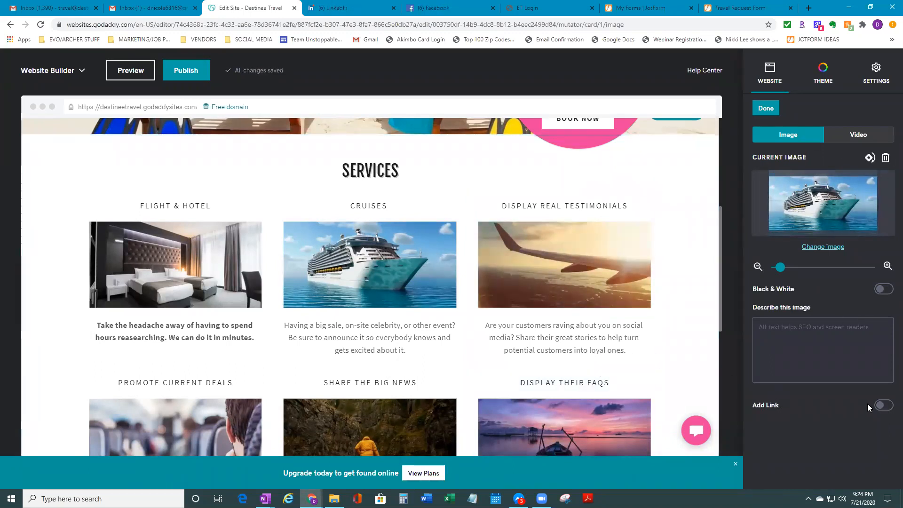
Try the cruise image's Add Link option, check the Travel Request Form page, then close the image settings
click(885, 408)
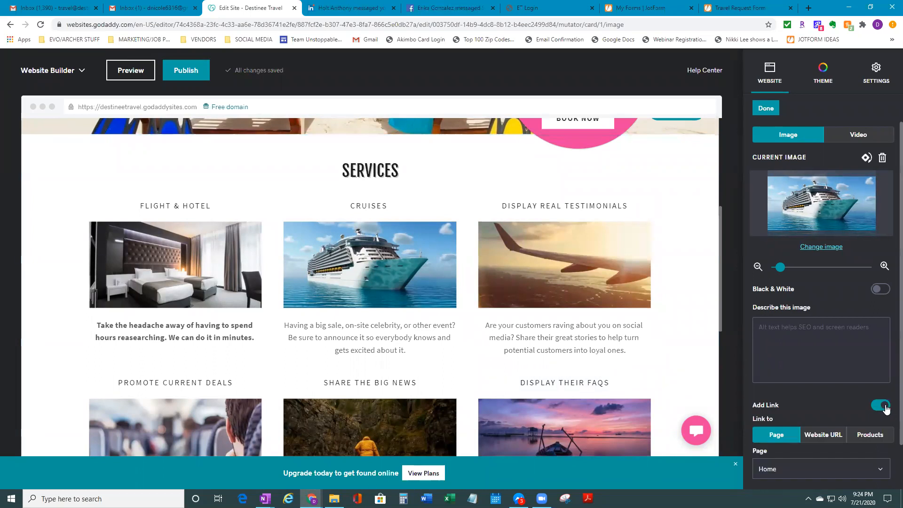
scroll(887, 412, down, 1)
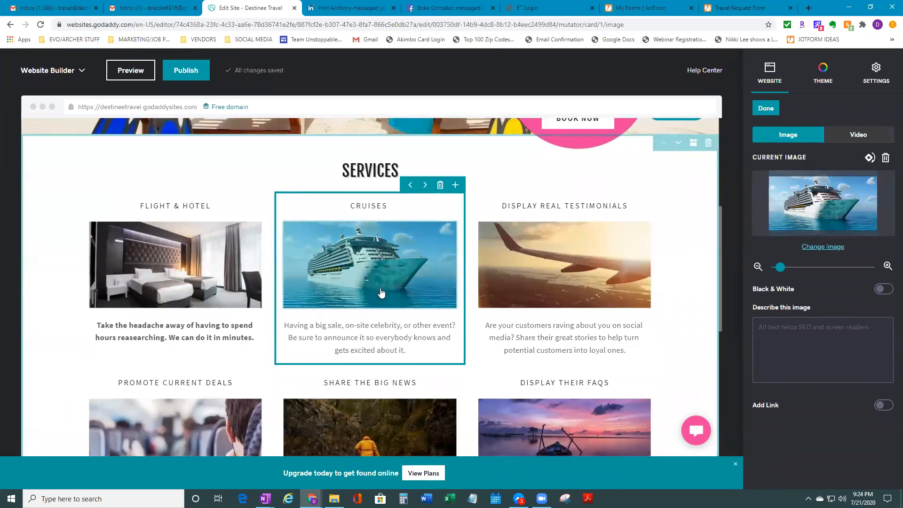
click(882, 408)
scroll(771, 393, down, 1)
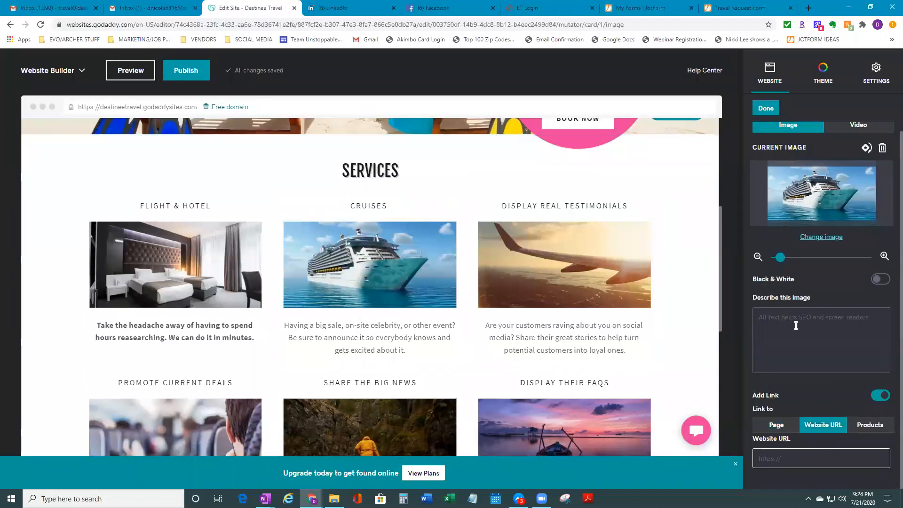
click(714, 8)
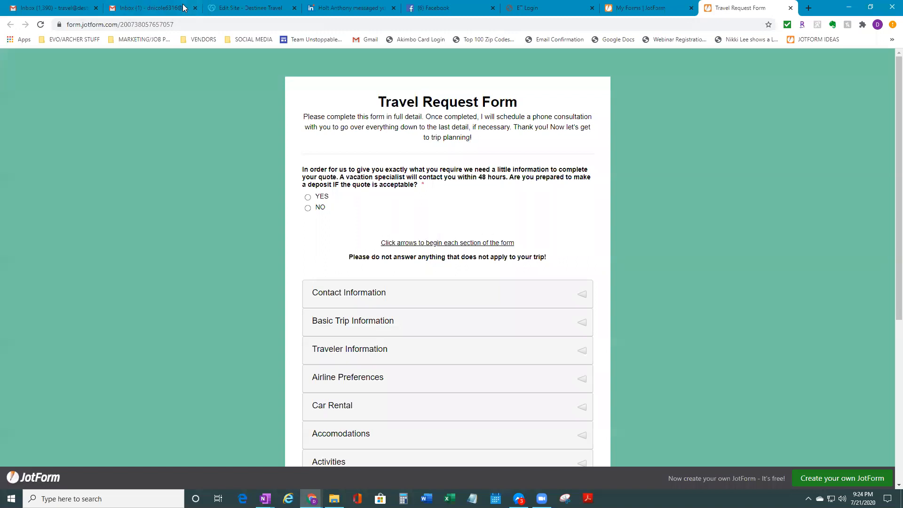
click(251, 8)
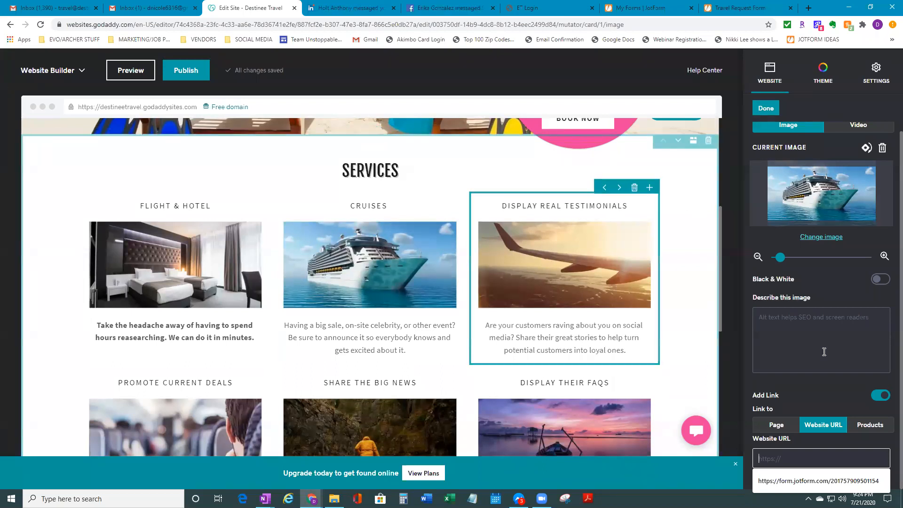
click(775, 108)
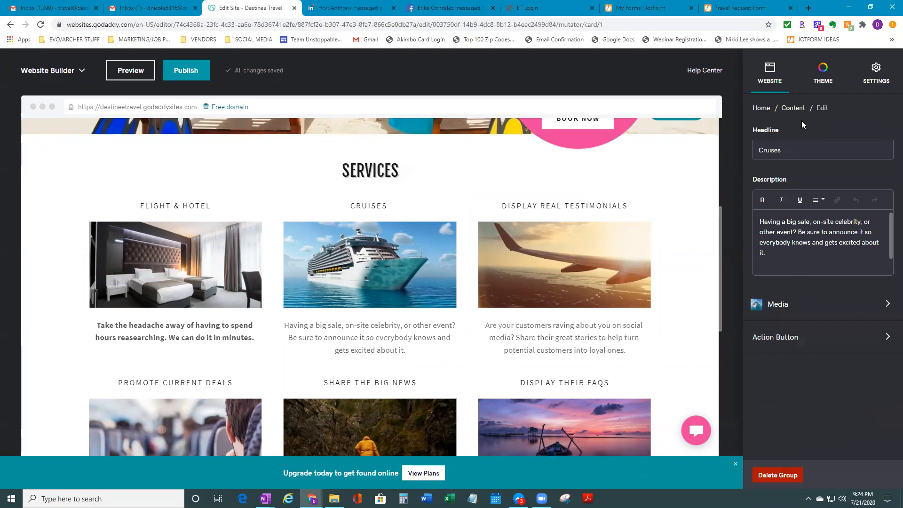
scroll(450, 312, down, 1)
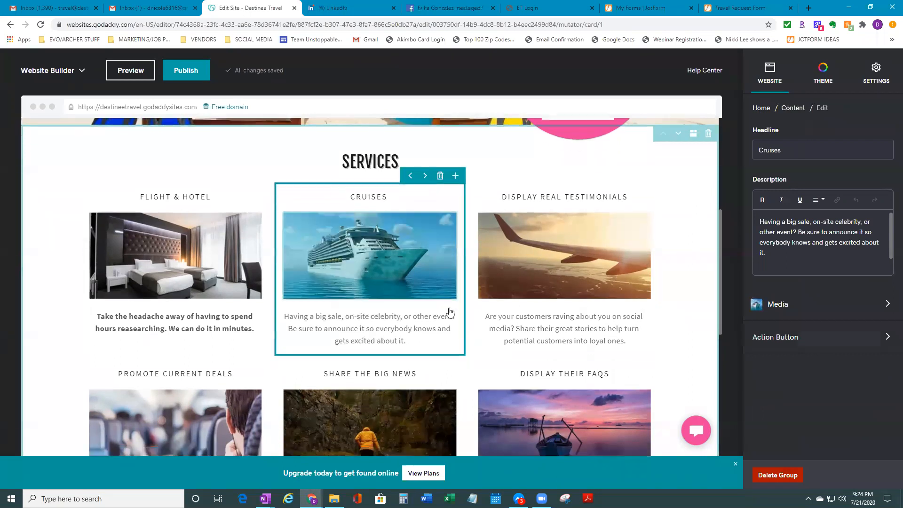
scroll(450, 312, down, 4)
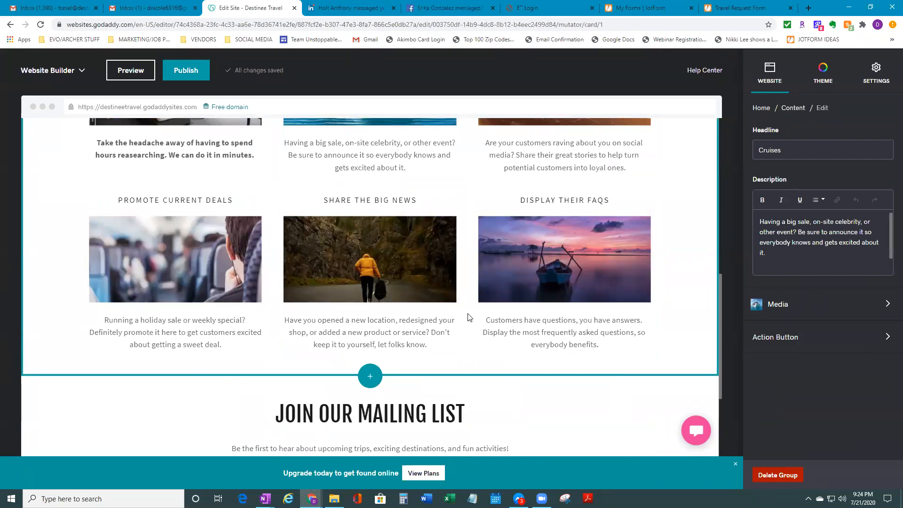
scroll(469, 318, up, 3)
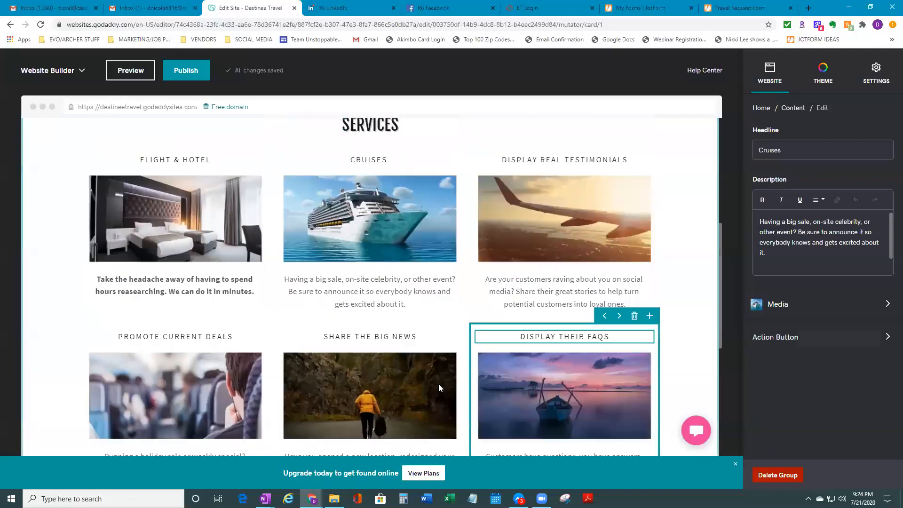
scroll(514, 235, down, 3)
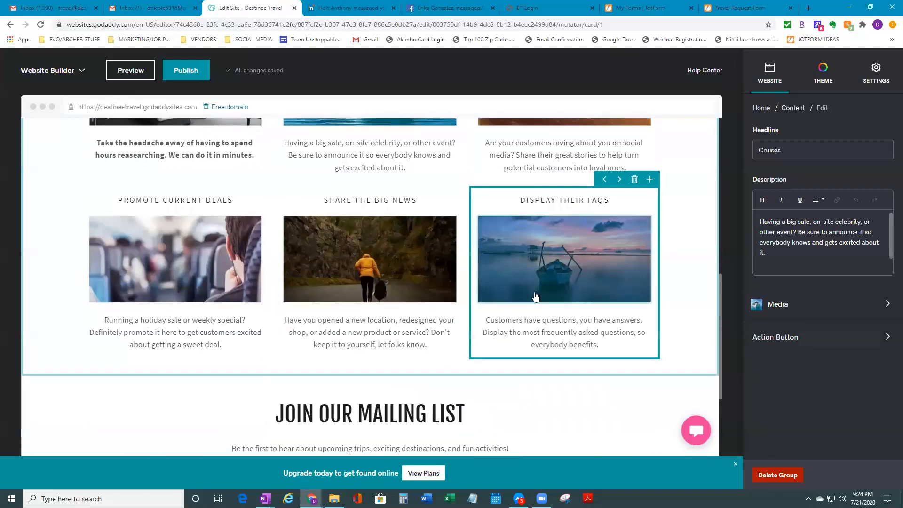
scroll(456, 366, down, 2)
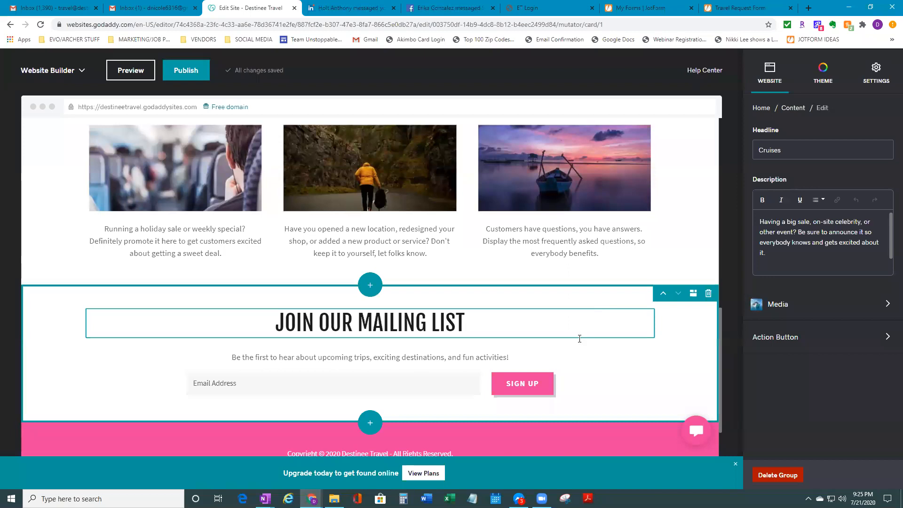
scroll(582, 381, up, 10)
scroll(591, 362, down, 4)
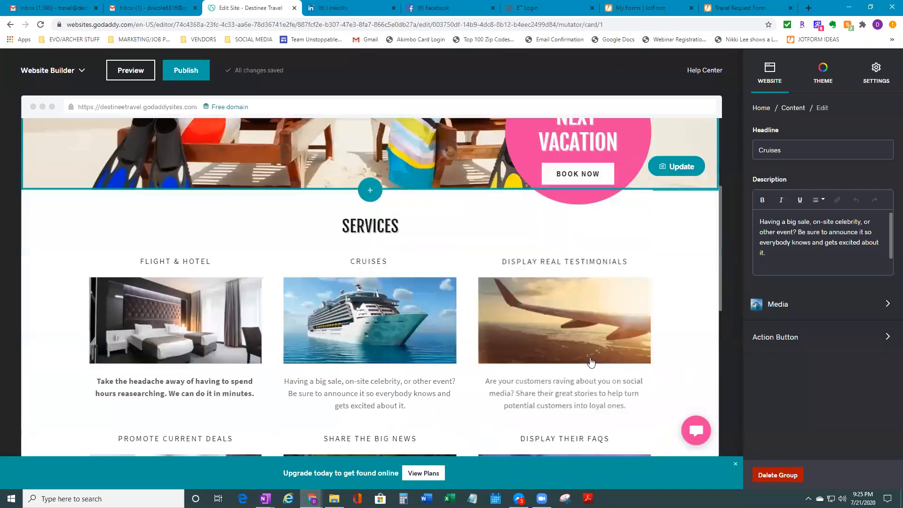
scroll(592, 362, down, 8)
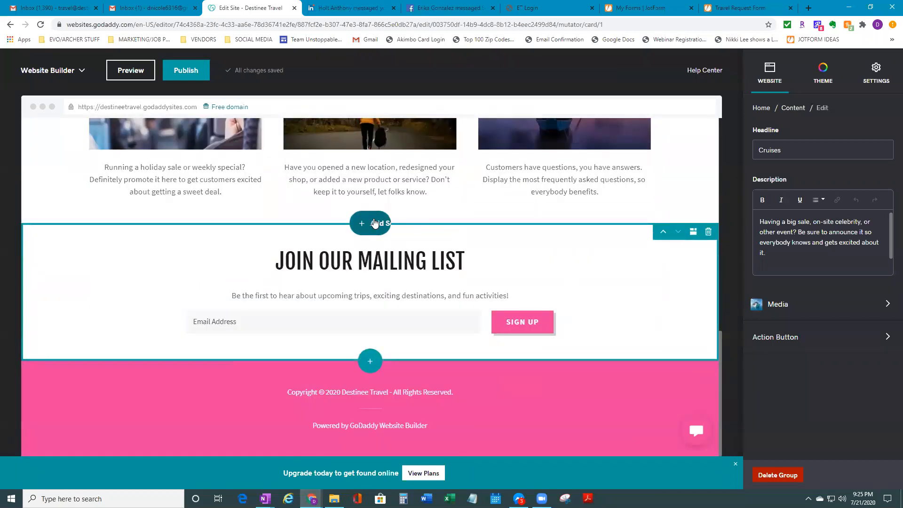
Insert the 'Useful as a header or promotional message' Content section above Join Our Mailing List
click(375, 224)
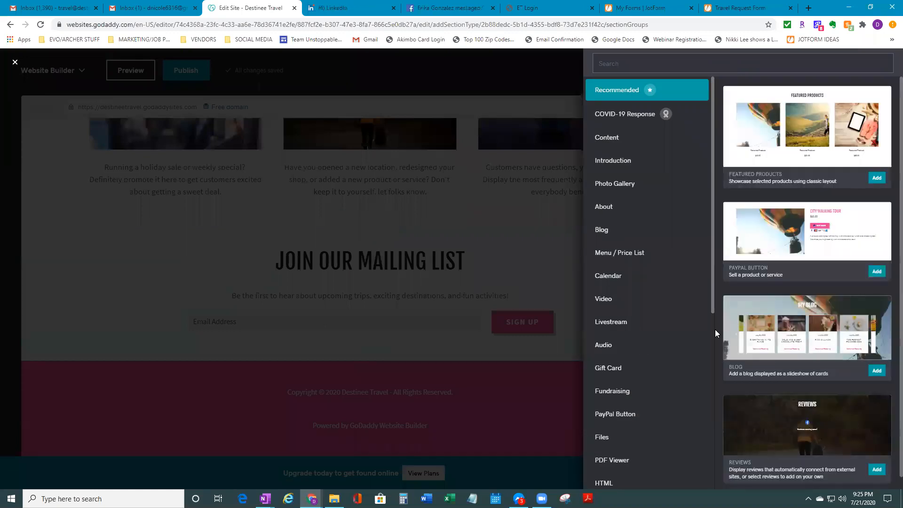
scroll(699, 379, down, 6)
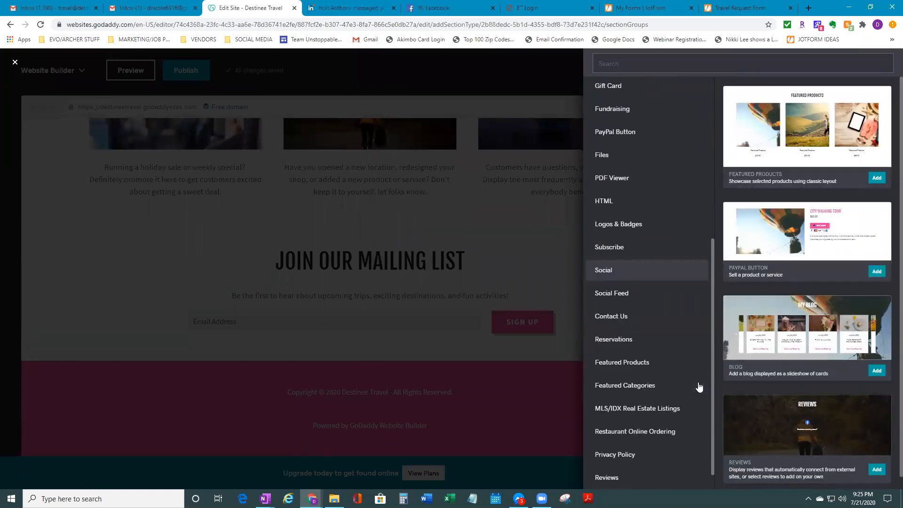
click(630, 317)
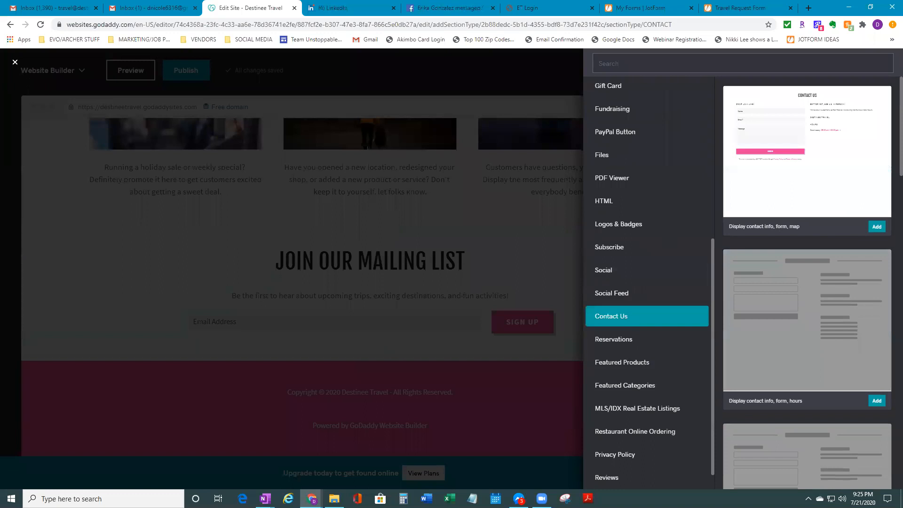
scroll(806, 389, down, 3)
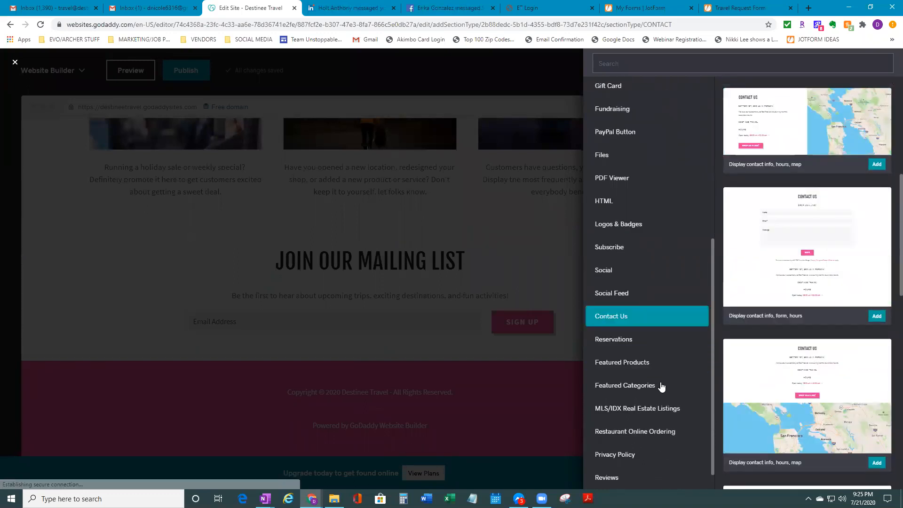
scroll(651, 385, up, 6)
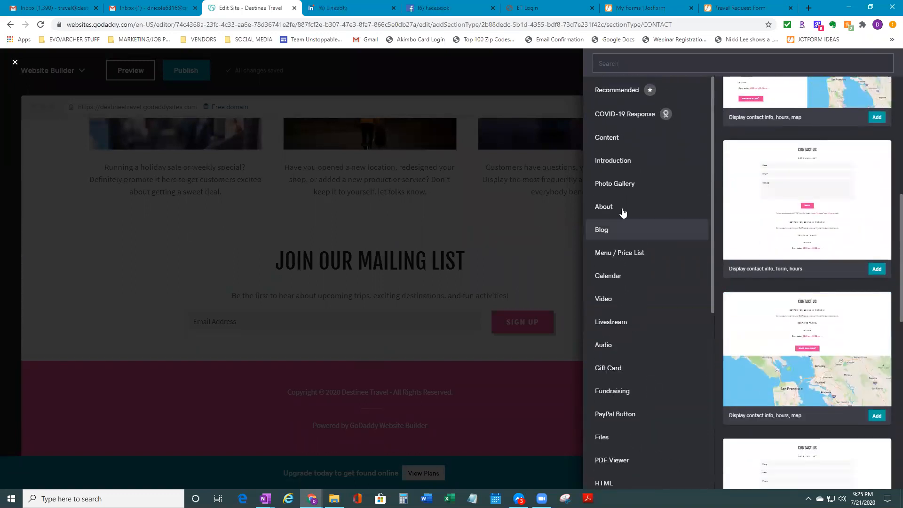
click(635, 141)
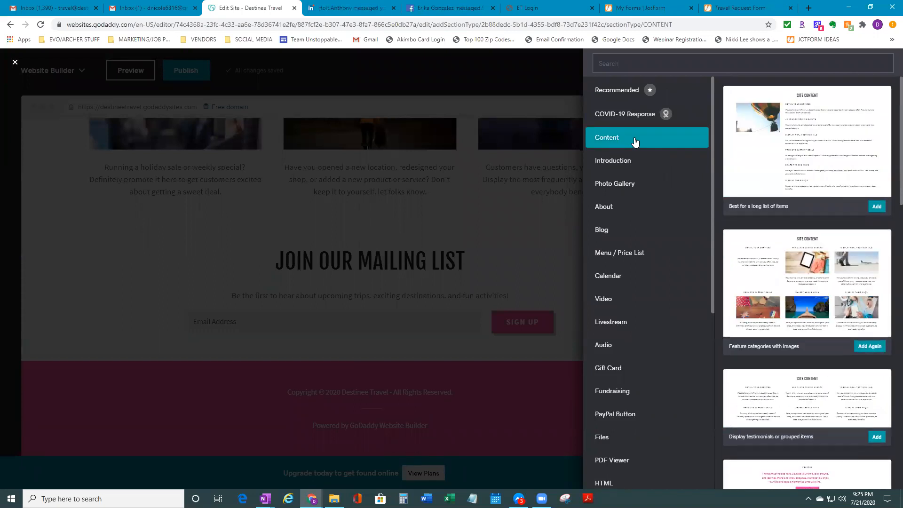
scroll(824, 363, down, 5)
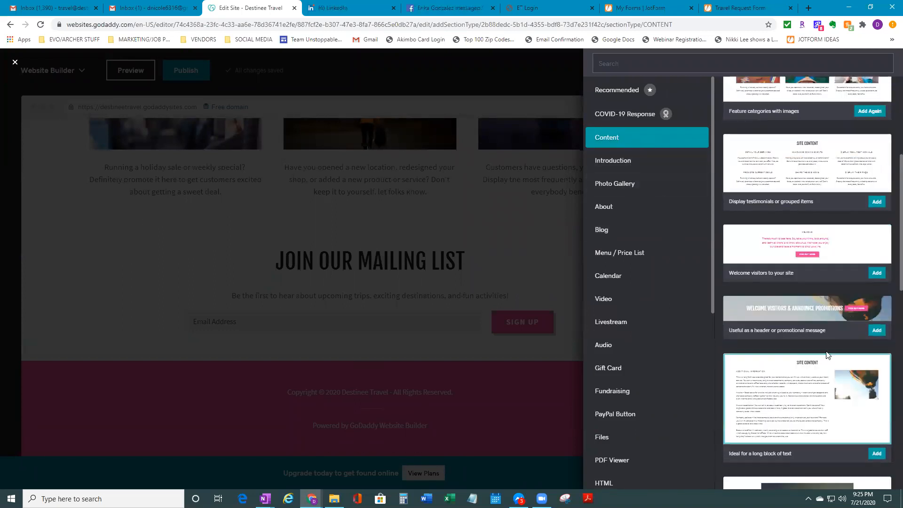
click(830, 321)
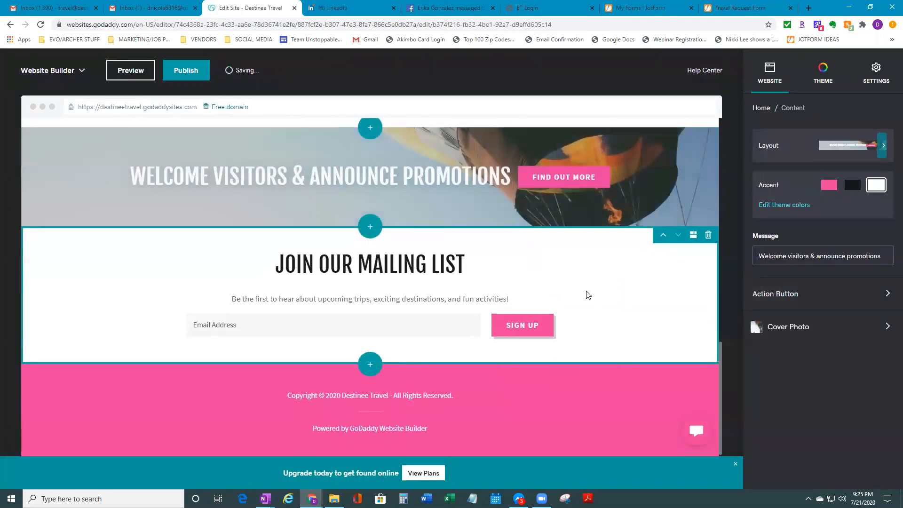
Replace the banner's welcome heading with 'Contact us for a quote'
drag(511, 179, 142, 188)
click(139, 188)
drag(511, 180, 141, 204)
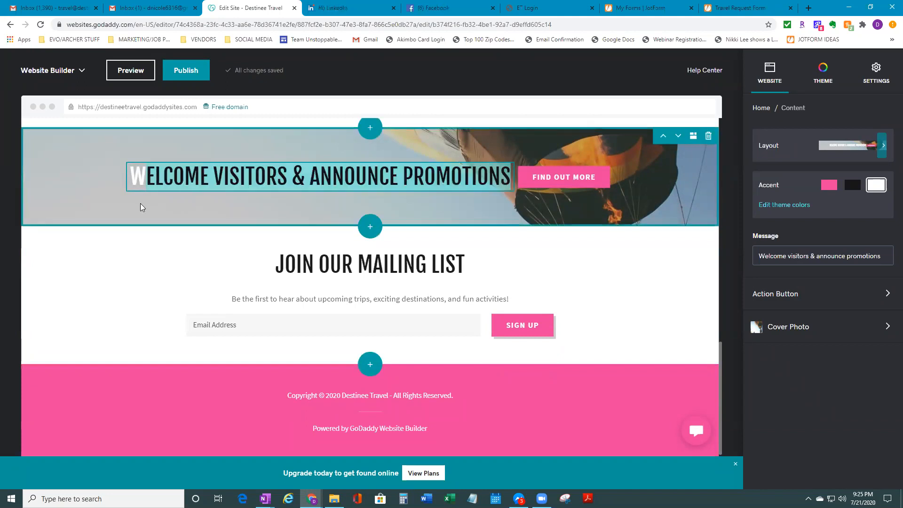
text(Conta)
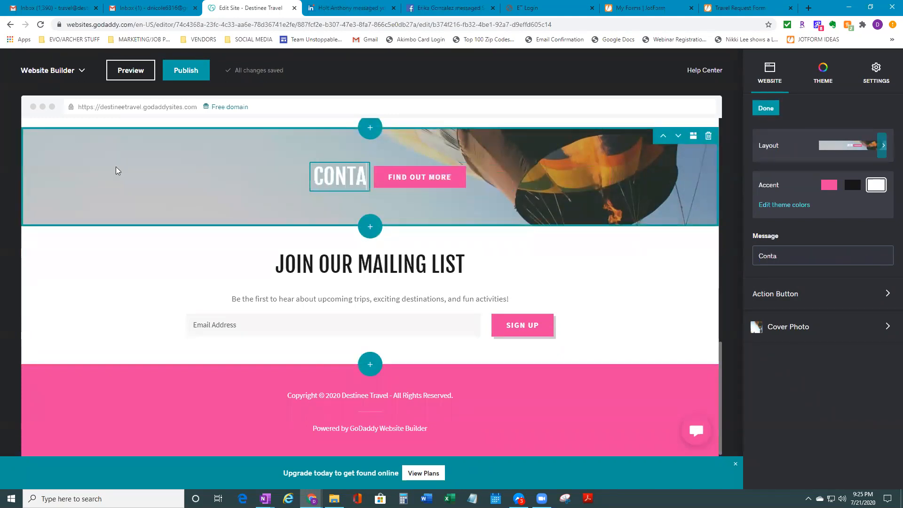
text(ct us f)
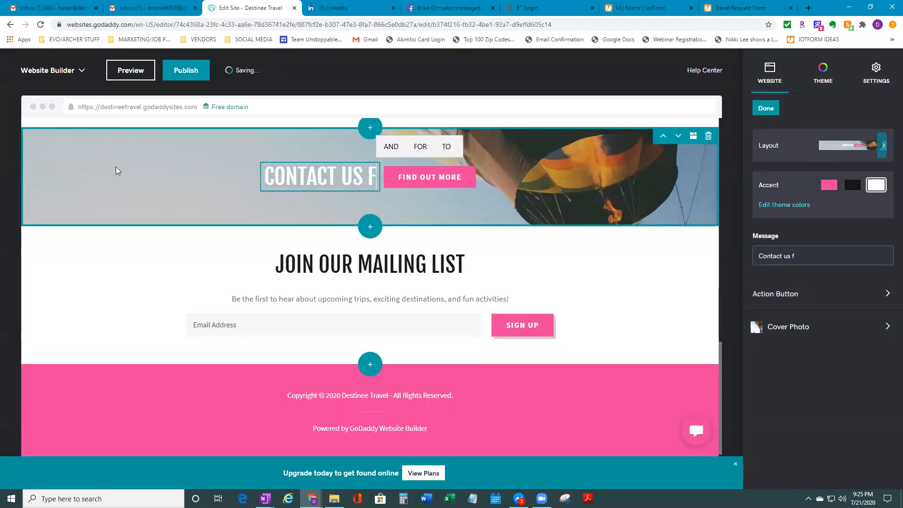
text(or a quotr)
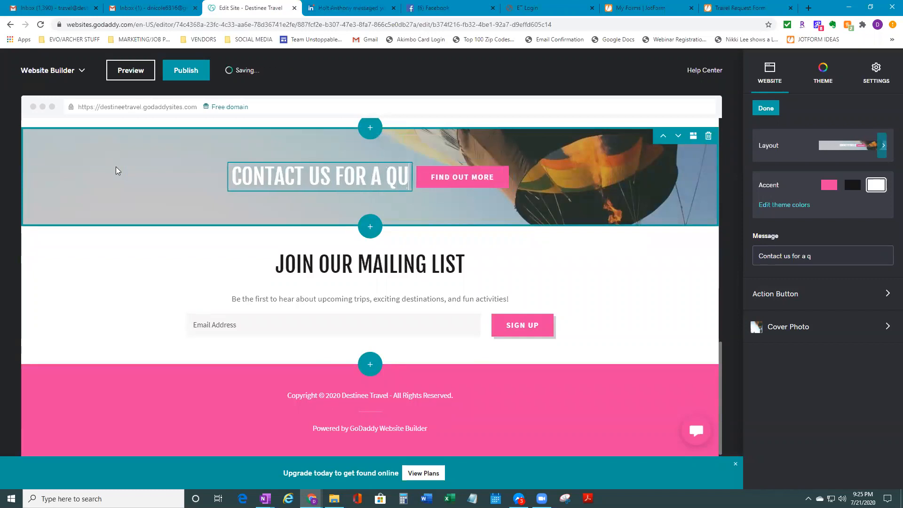
key(BackSpace)
key(BackSpace)
key(BackSpace)
text(ote)
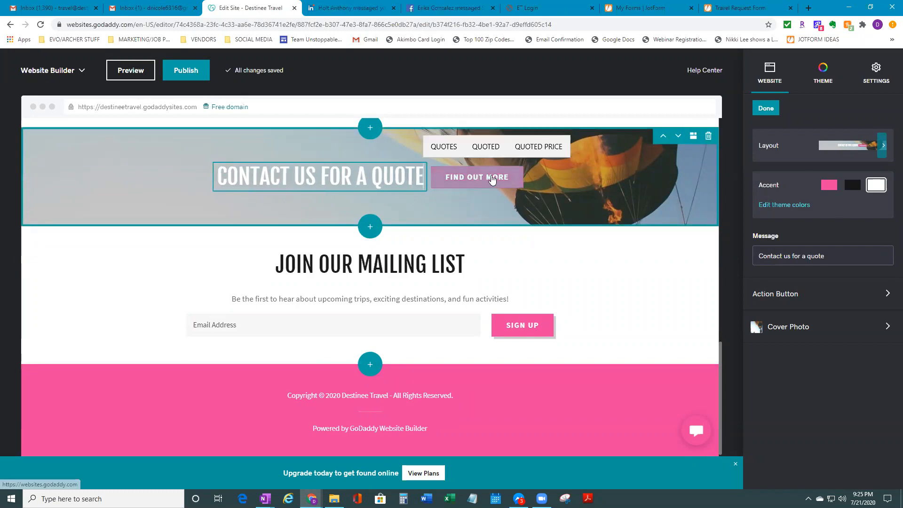
Clear the Find Out More button label and delete the banner heading text
click(496, 180)
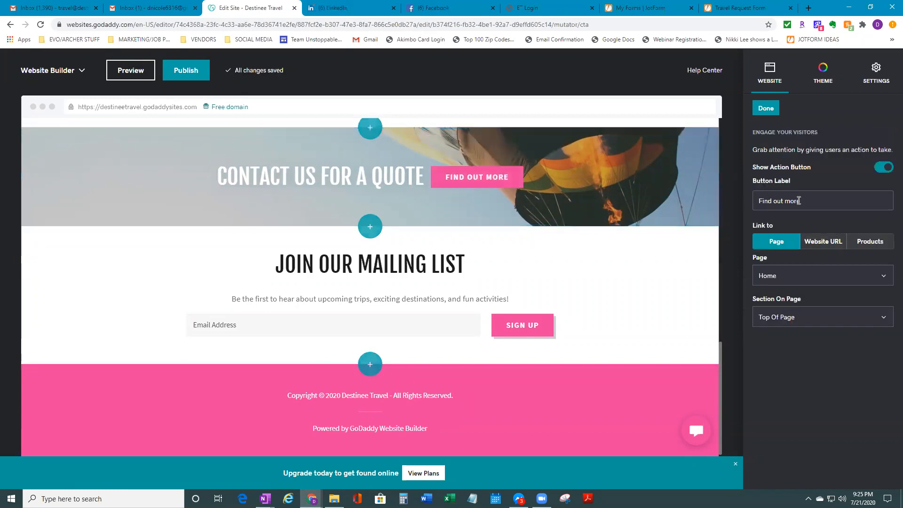
text(C)
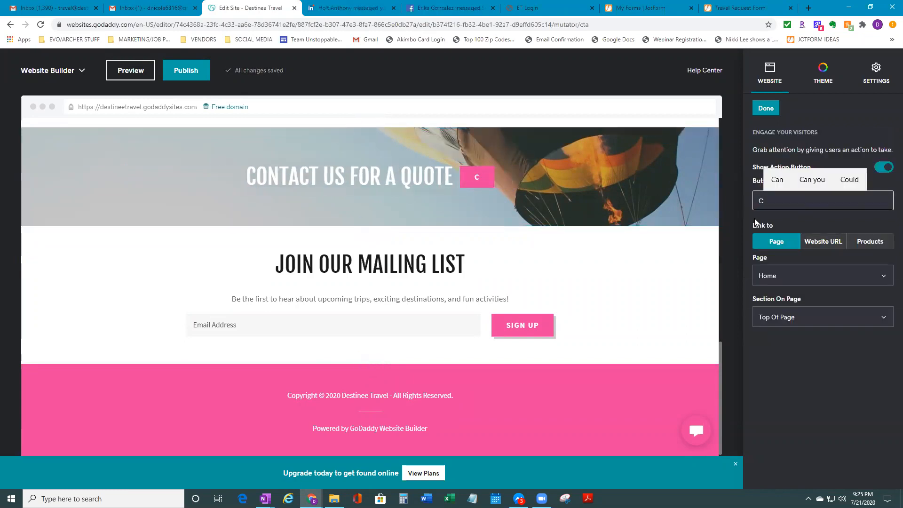
key(BackSpace)
click(249, 155)
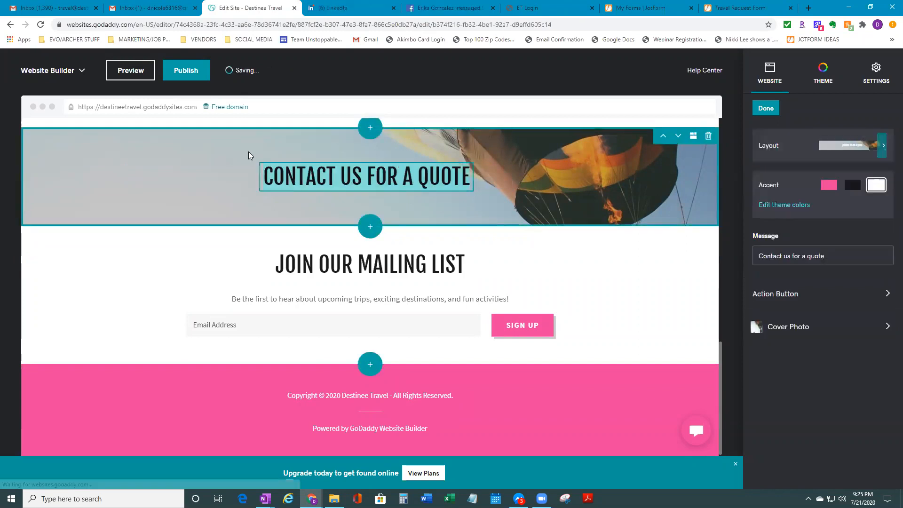
key(BackSpace)
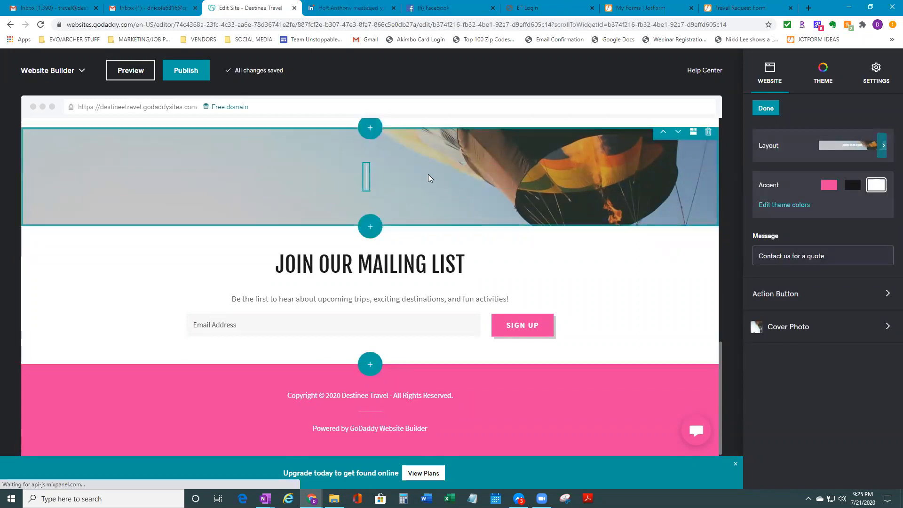
Label the banner's button 'Contact Us For A Quote', leaving the section layout unchanged
click(823, 294)
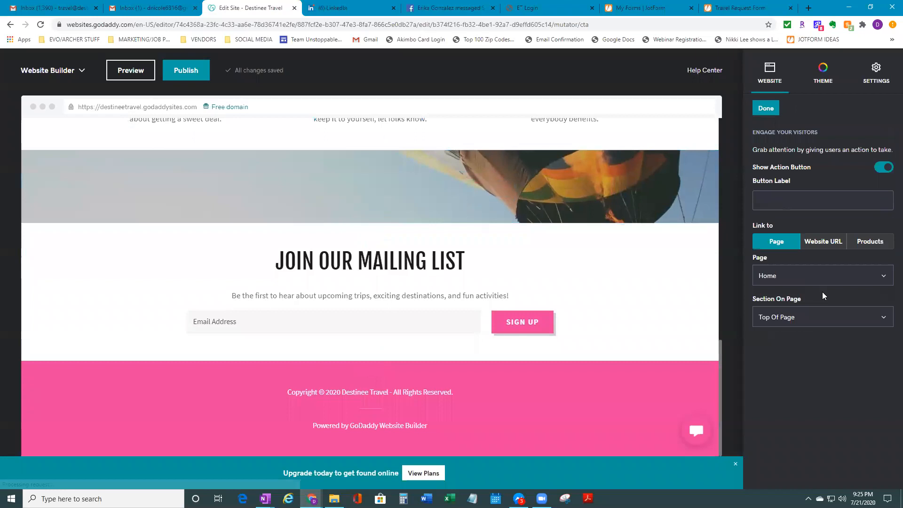
click(809, 194)
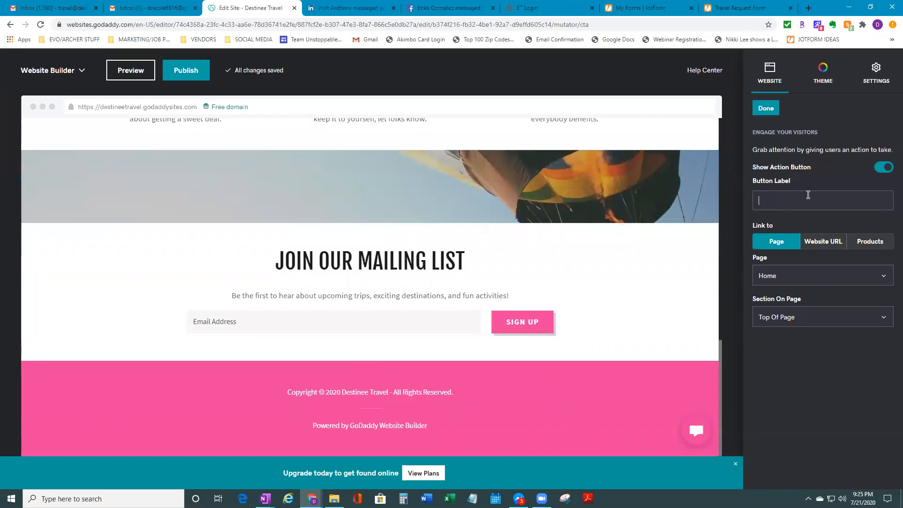
text(Cont)
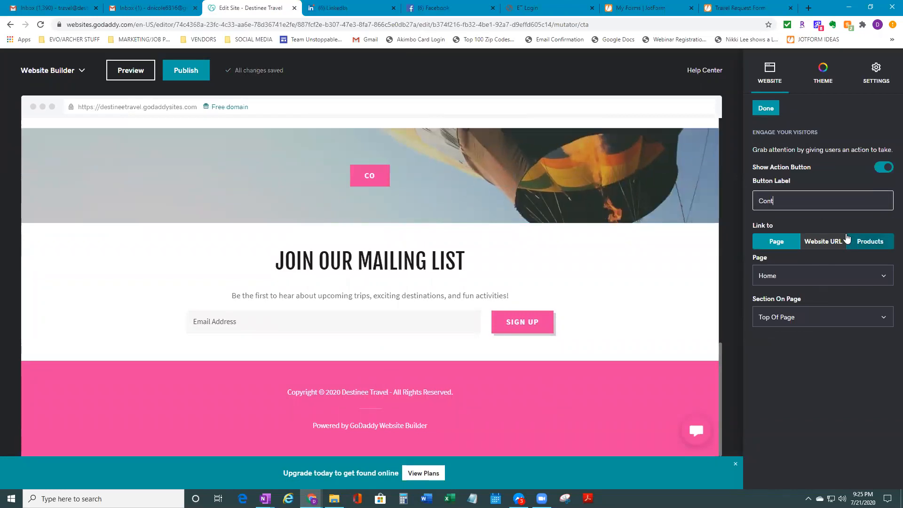
text(act Us F)
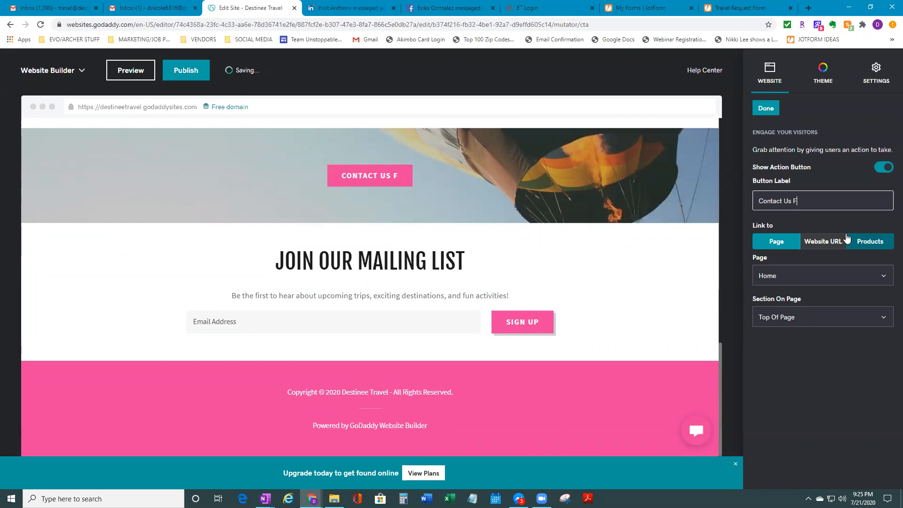
text(or A Quote)
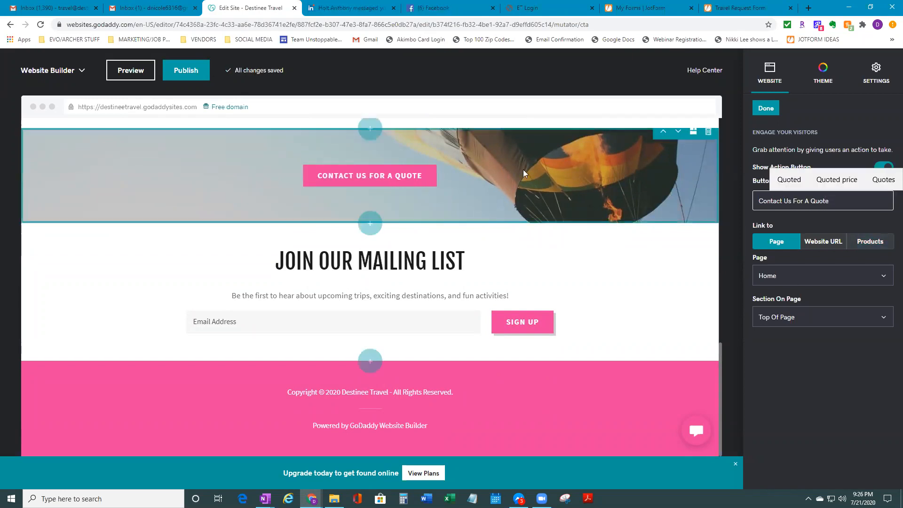
click(513, 175)
click(881, 146)
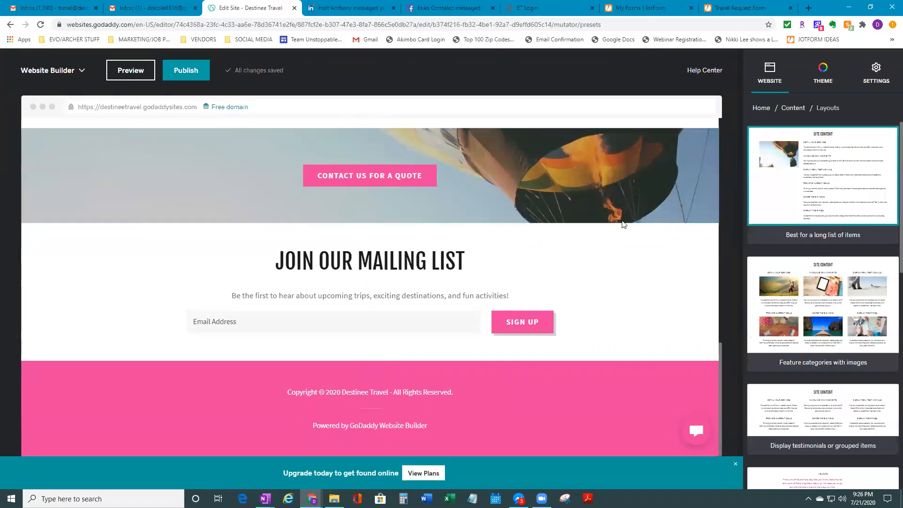
click(562, 172)
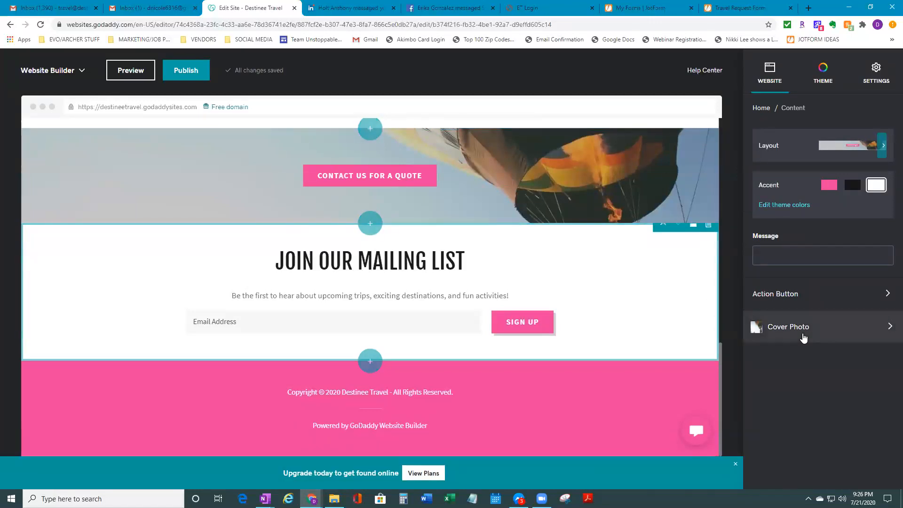
click(803, 338)
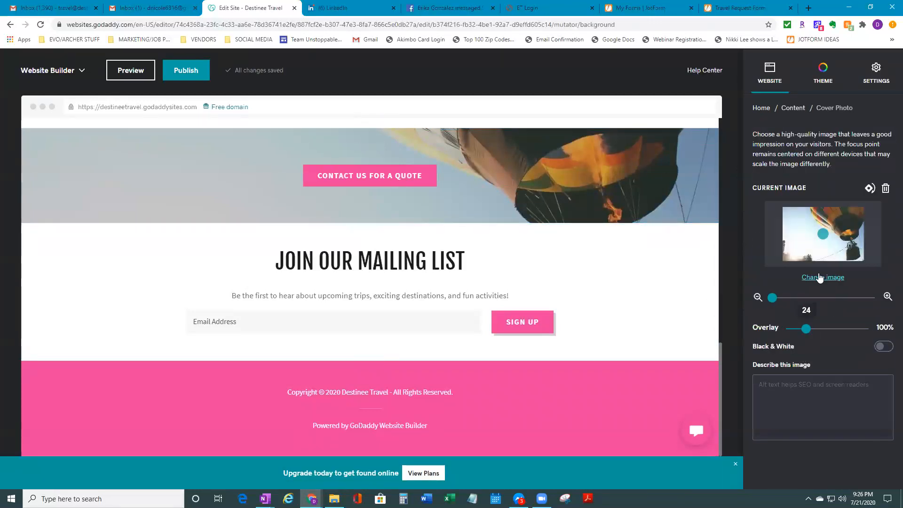
Swap the banner background for the desk-and-watch stock photo found by searching 'quote'
click(819, 277)
click(697, 84)
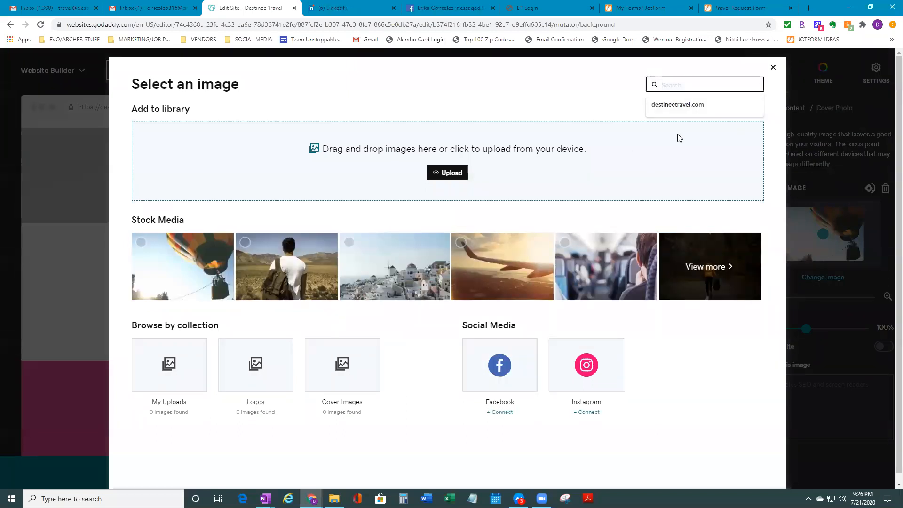
text(contact)
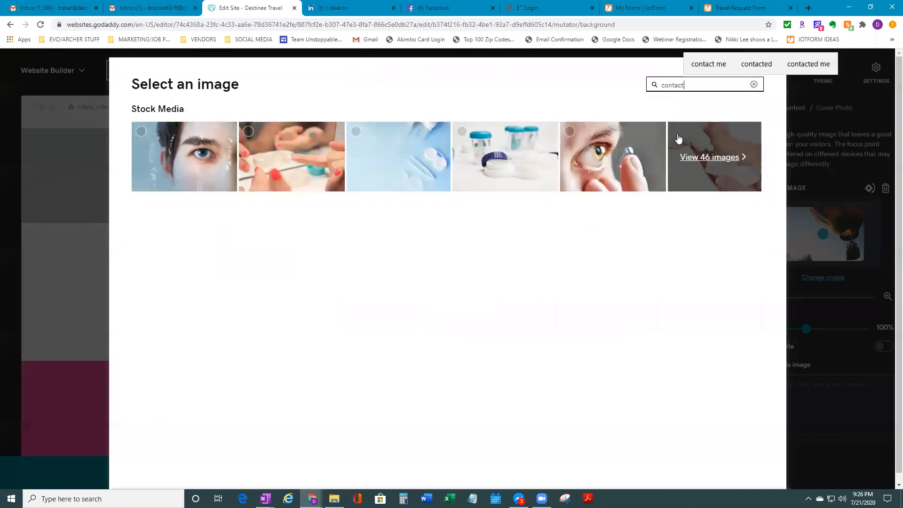
click(754, 85)
text(quote)
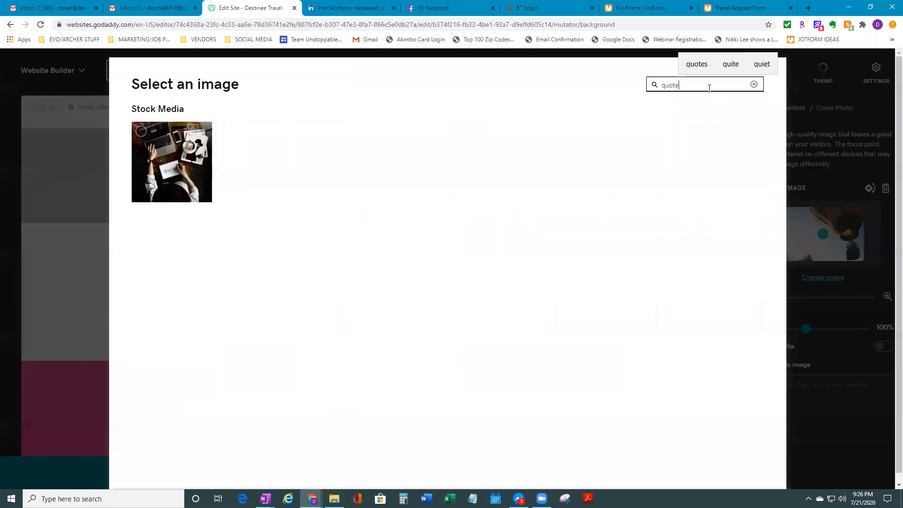
click(198, 141)
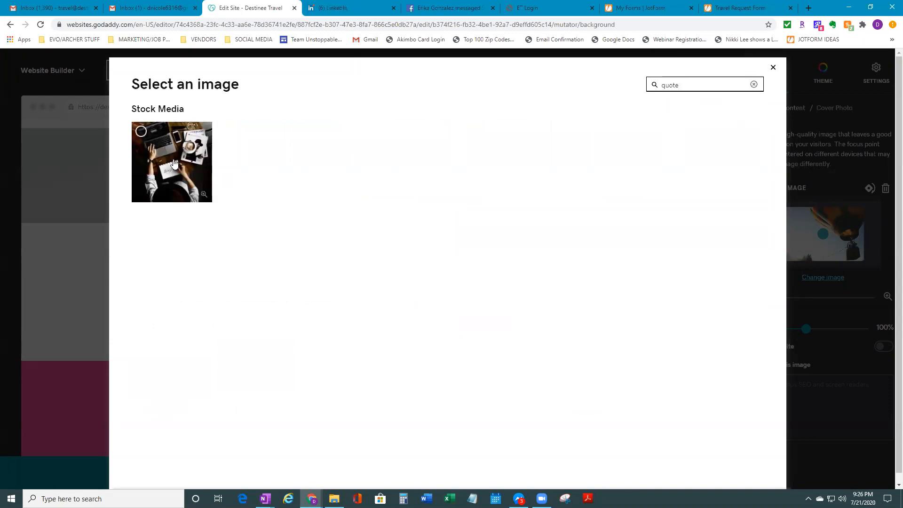
click(757, 474)
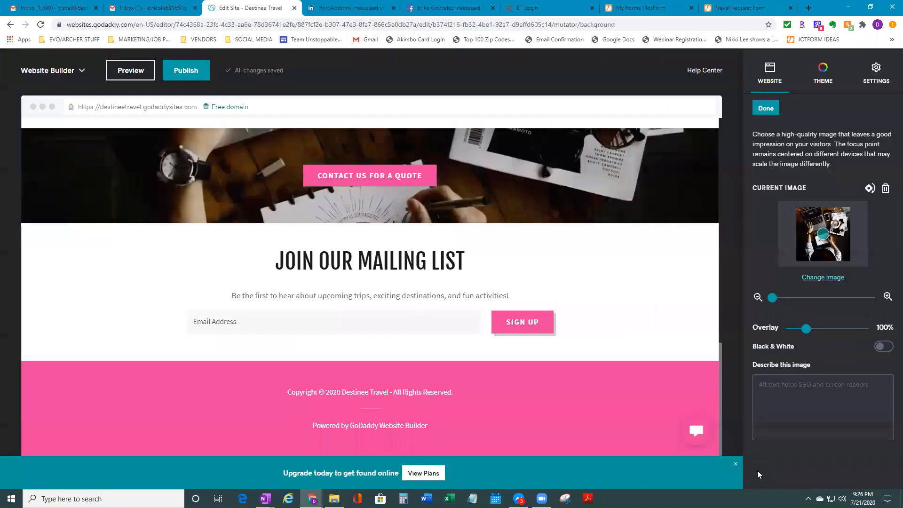
click(516, 171)
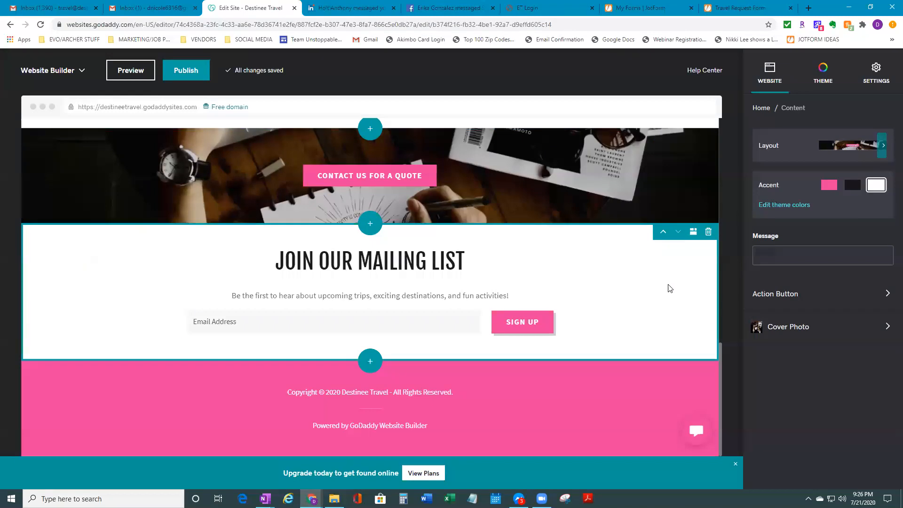
Review the Contact Us For A Quote button's link page options, keeping it linked to Home
click(425, 178)
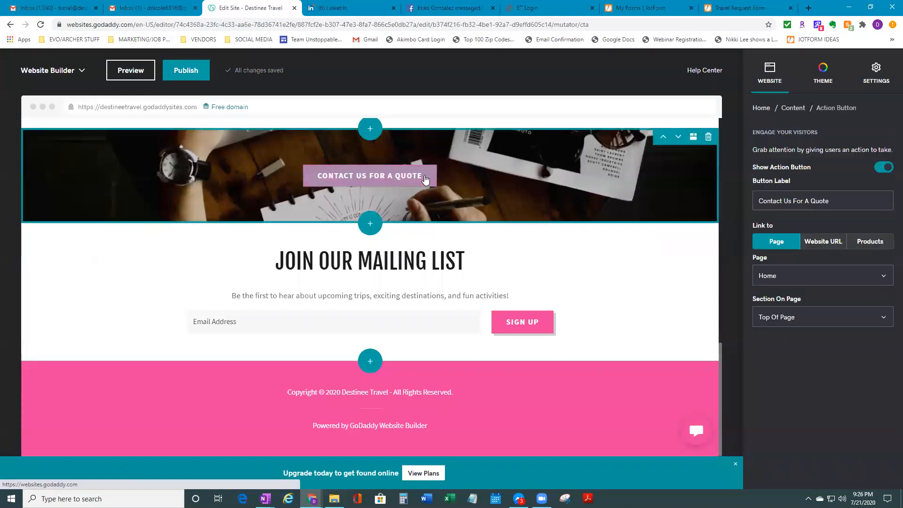
scroll(588, 310, up, 2)
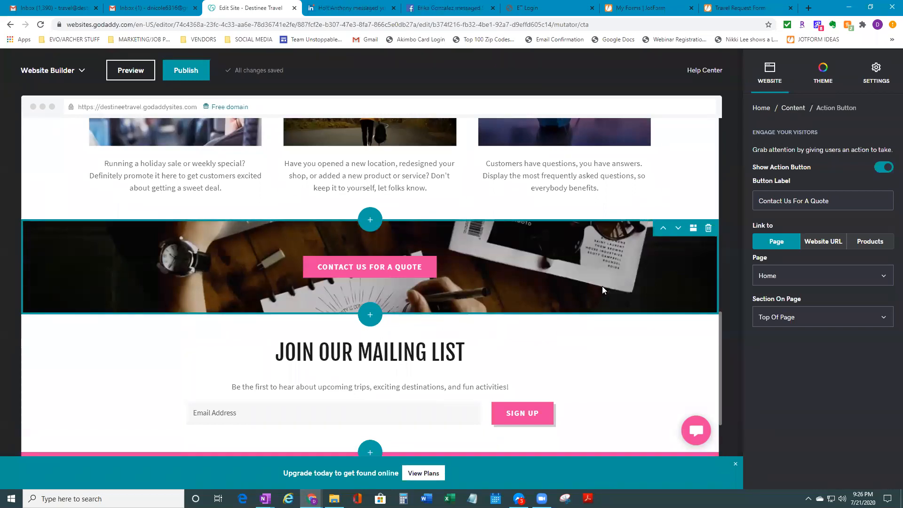
scroll(602, 286, up, 5)
scroll(506, 355, down, 3)
scroll(506, 357, down, 4)
scroll(510, 357, up, 3)
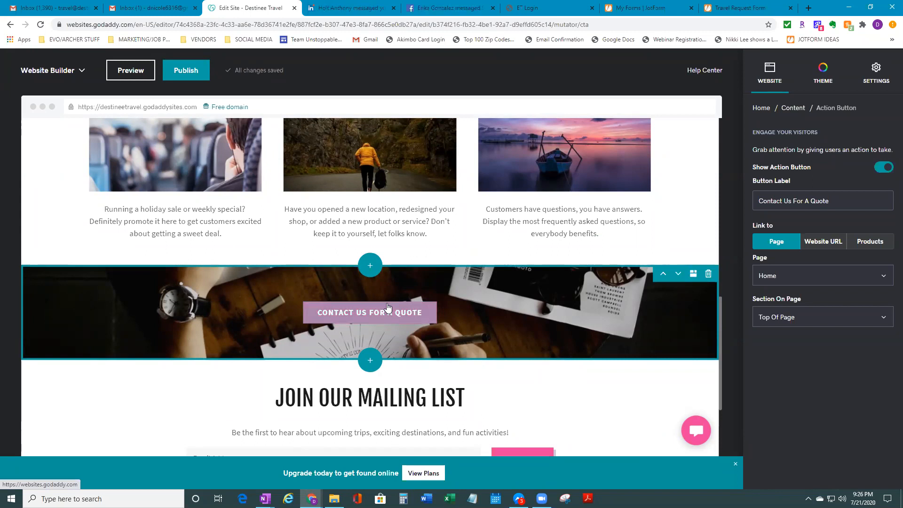
click(782, 281)
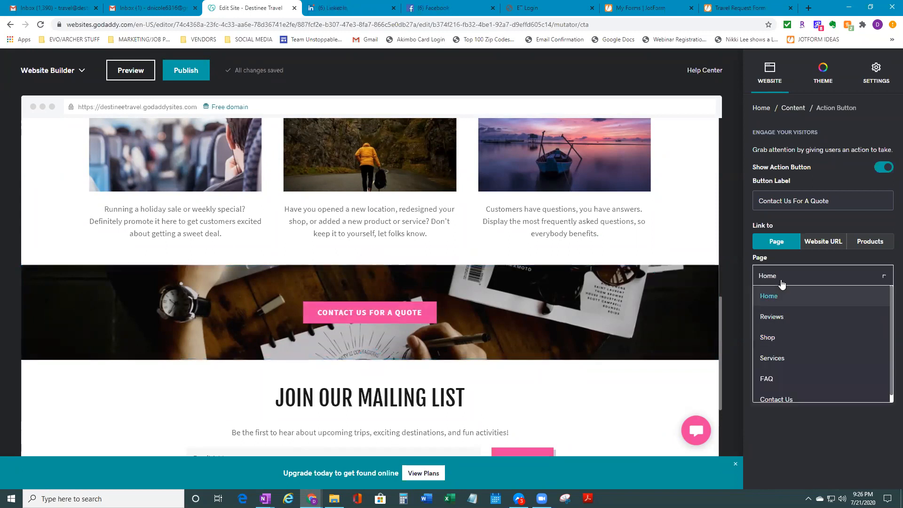
scroll(870, 370, down, 1)
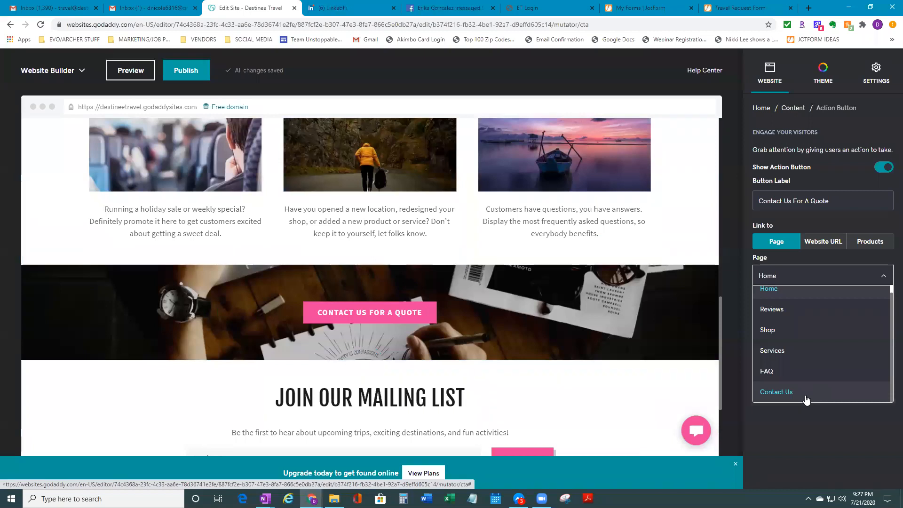
click(883, 284)
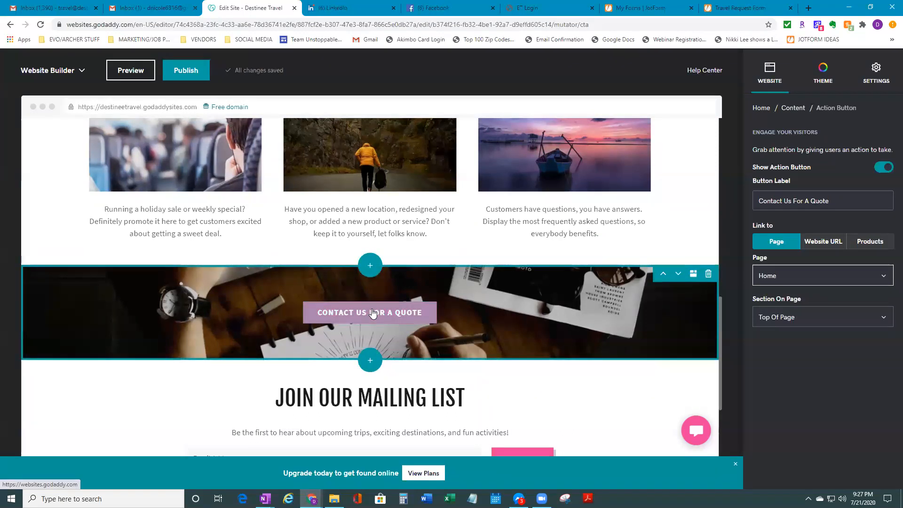
scroll(375, 314, down, 3)
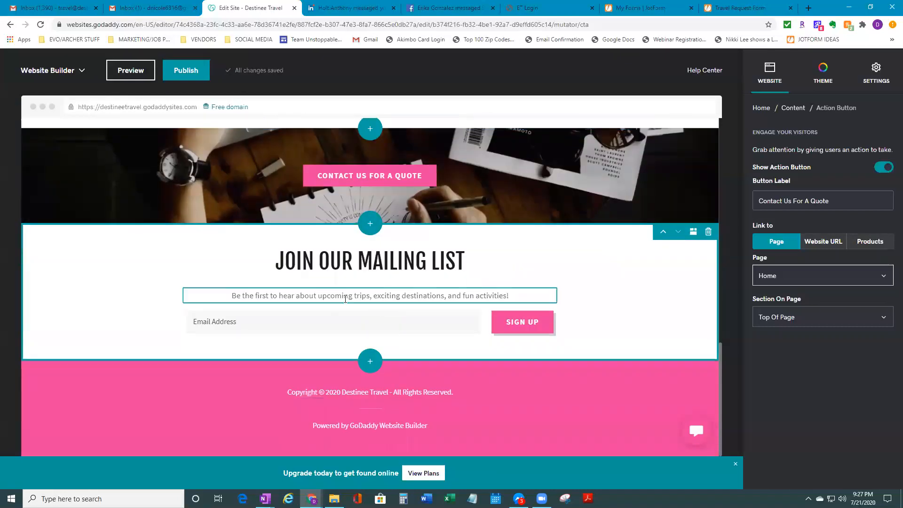
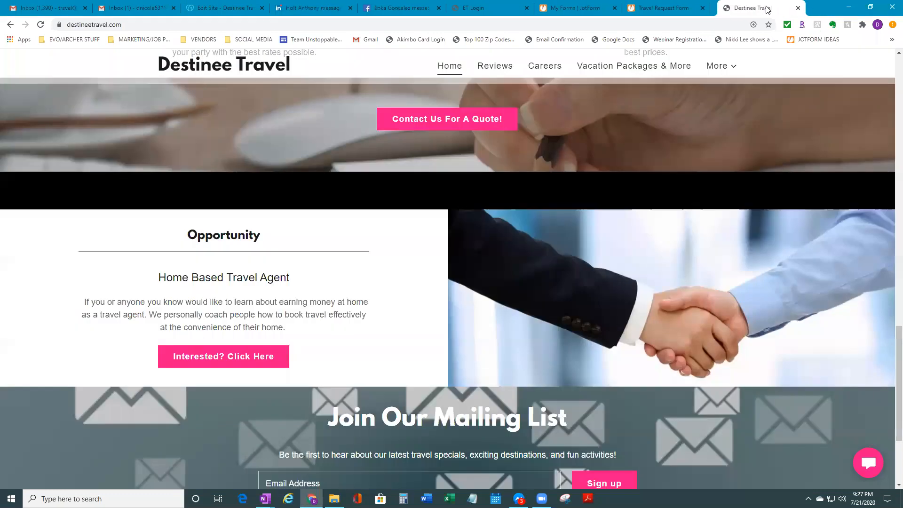
Zoom the live Destinee Travel site out to 80% in Chrome
scroll(621, 273, down, 3)
scroll(621, 273, up, 3)
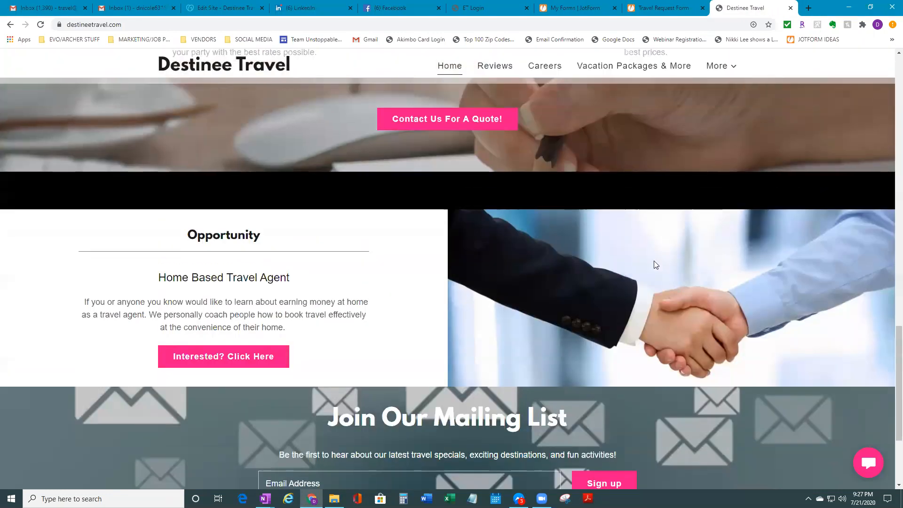
click(891, 26)
click(830, 128)
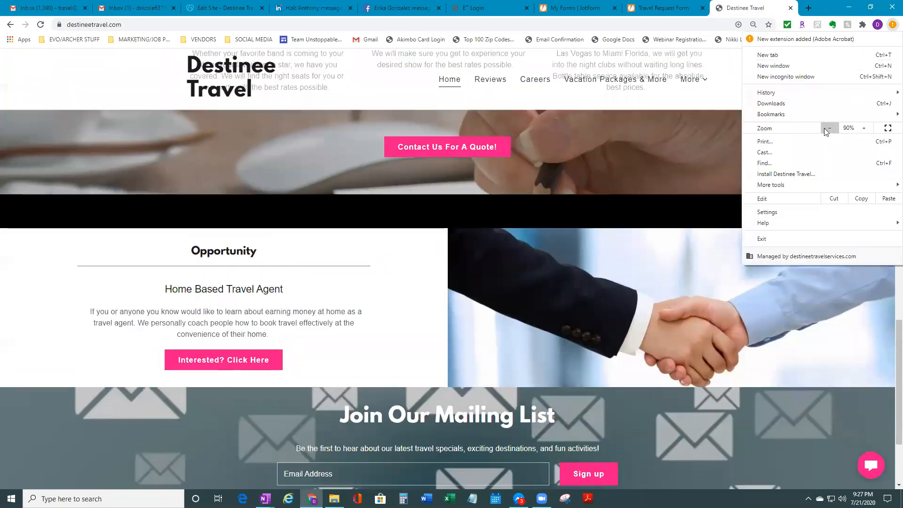
click(830, 128)
click(648, 344)
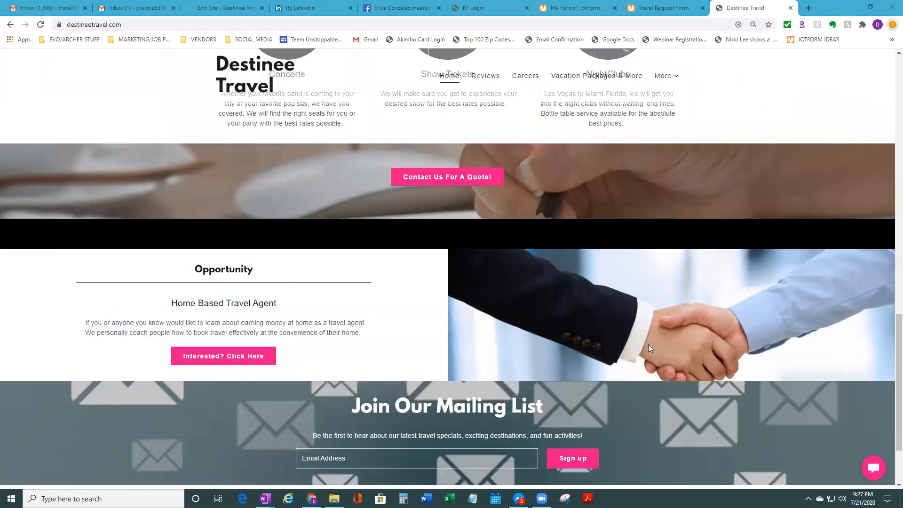
Look over the Vacation Packages & More and Home pages, then return to the site editor
scroll(661, 322, down, 2)
scroll(661, 323, up, 2)
scroll(408, 317, down, 2)
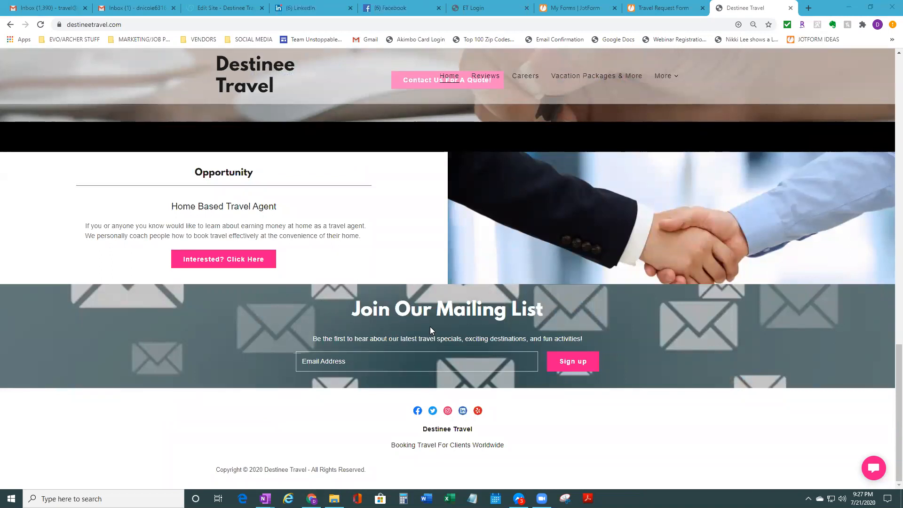
scroll(430, 327, up, 2)
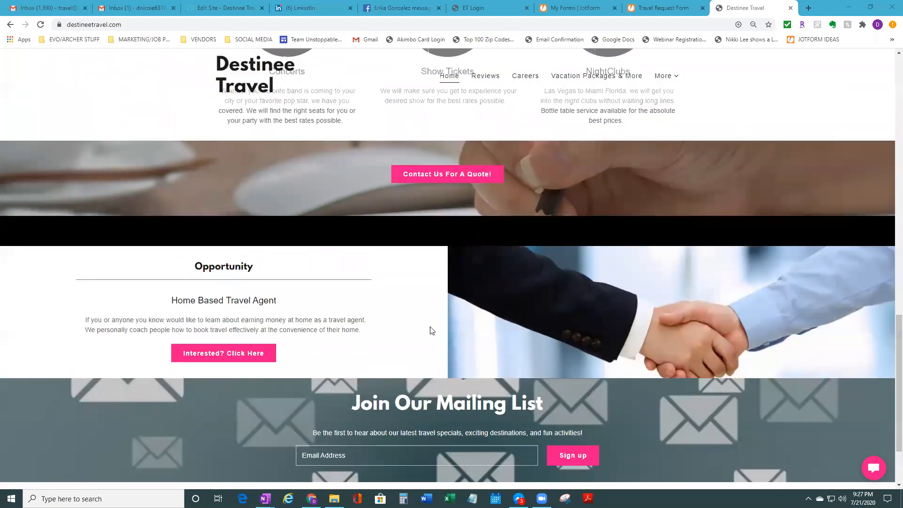
scroll(430, 333, up, 10)
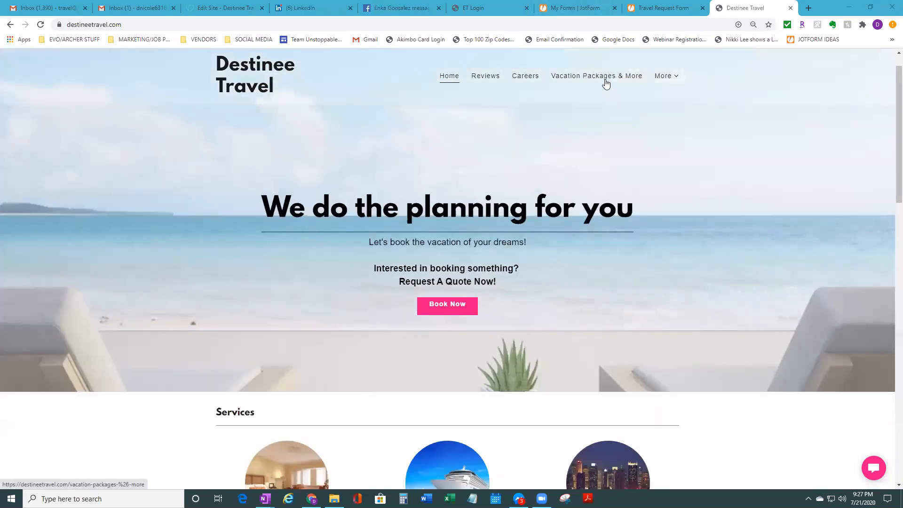
click(600, 76)
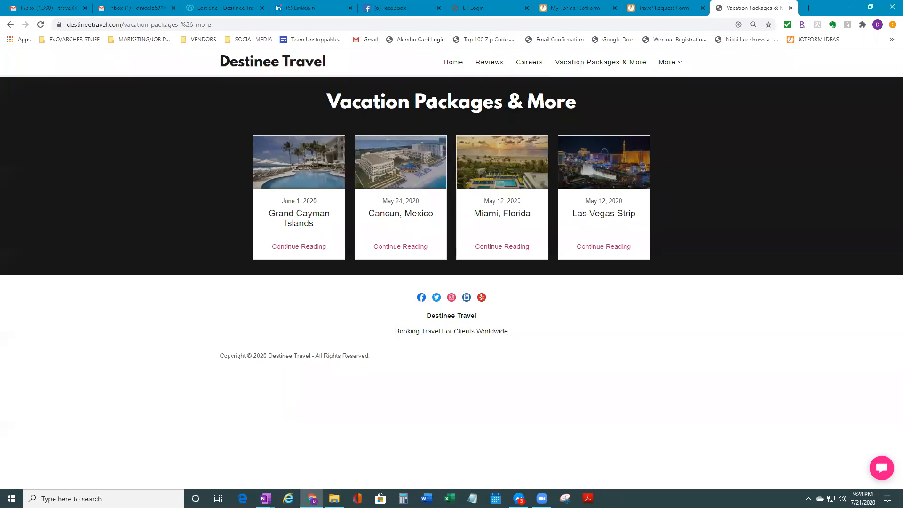
click(460, 65)
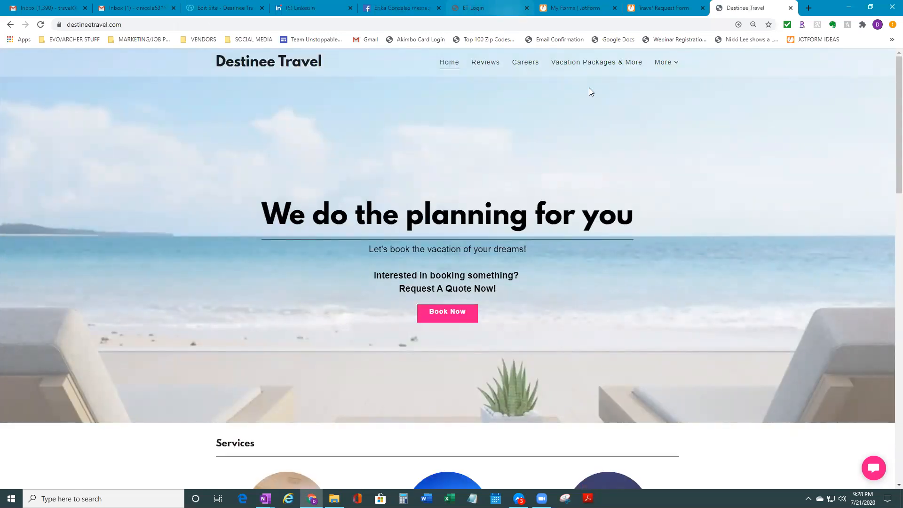
click(225, 8)
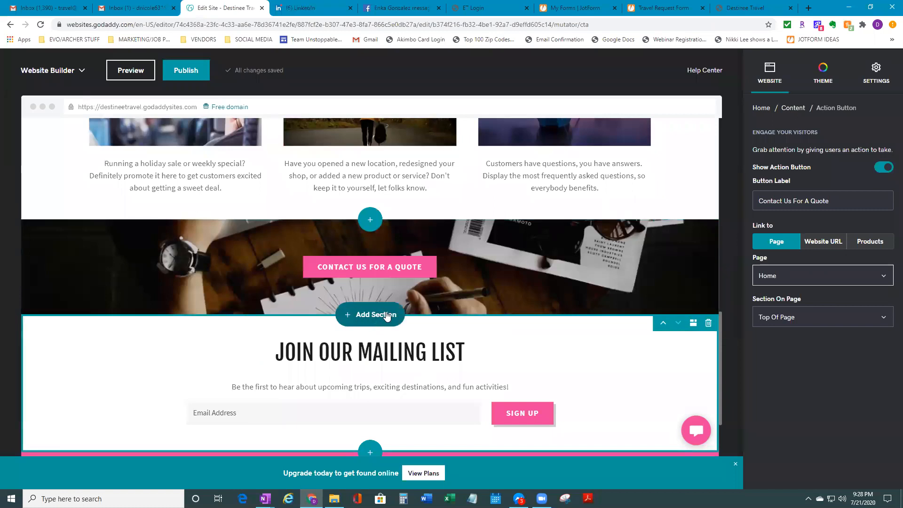
Add the Introduction layout 'Welcome visitors to your site' below the quote banner
click(376, 315)
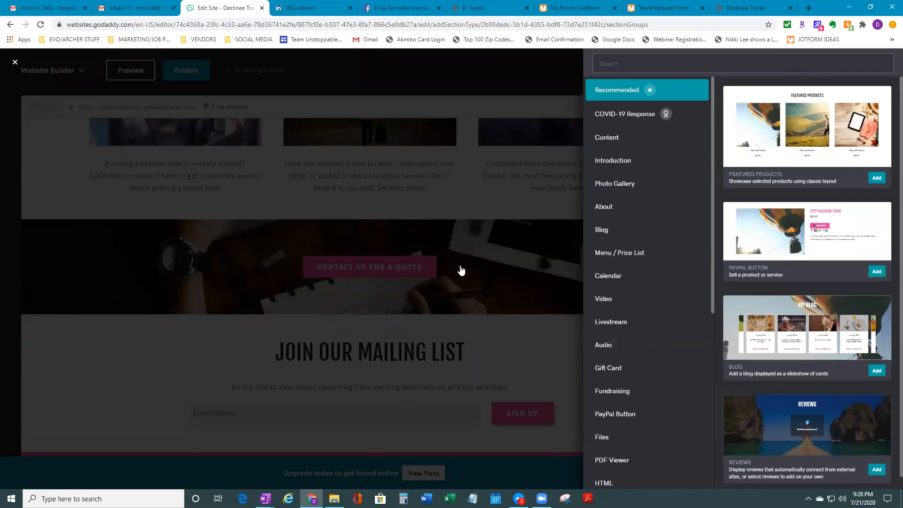
scroll(623, 359, down, 7)
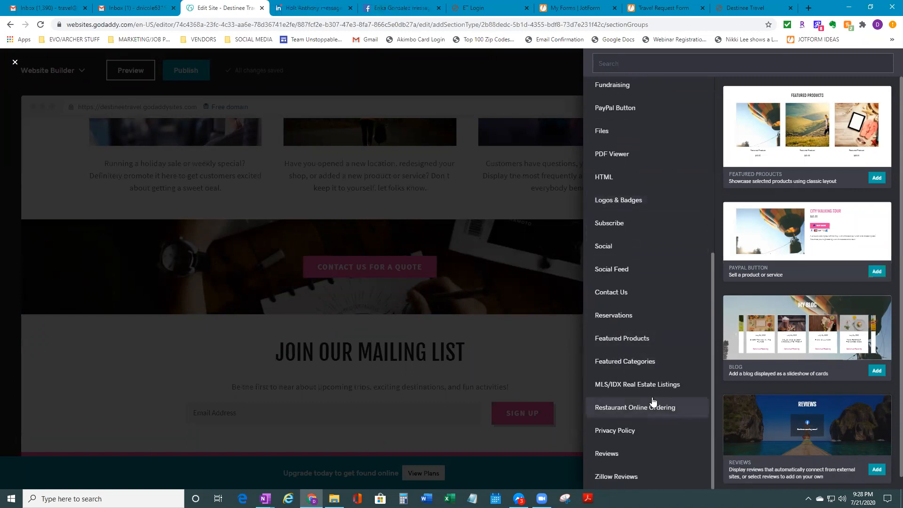
scroll(677, 394, up, 1)
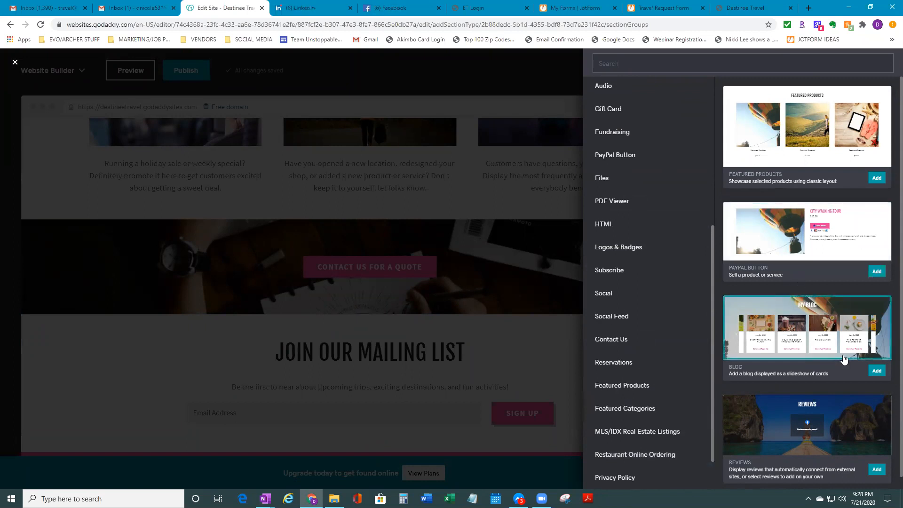
scroll(800, 329, down, 1)
scroll(659, 282, up, 6)
click(616, 145)
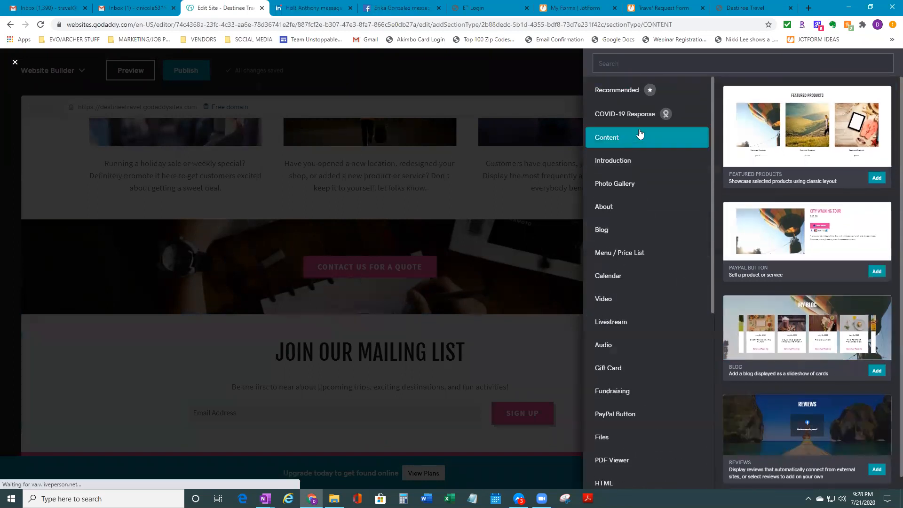
click(640, 121)
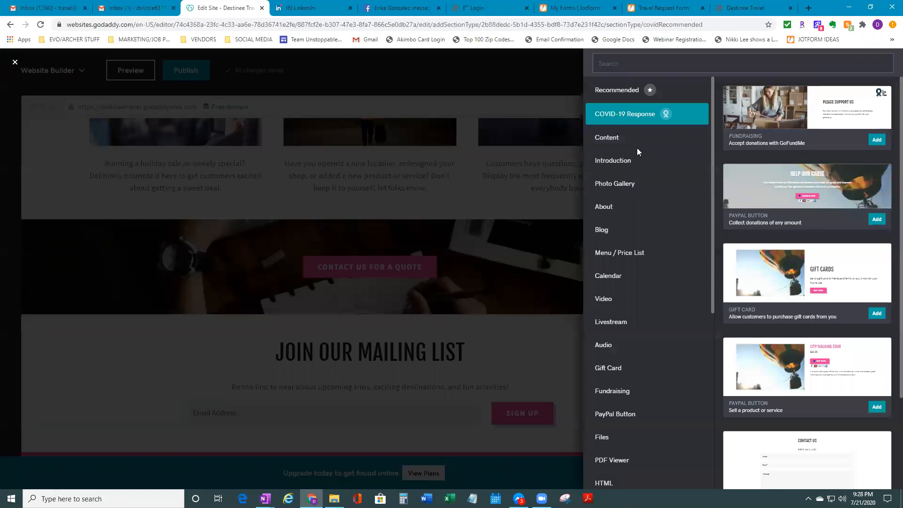
click(627, 165)
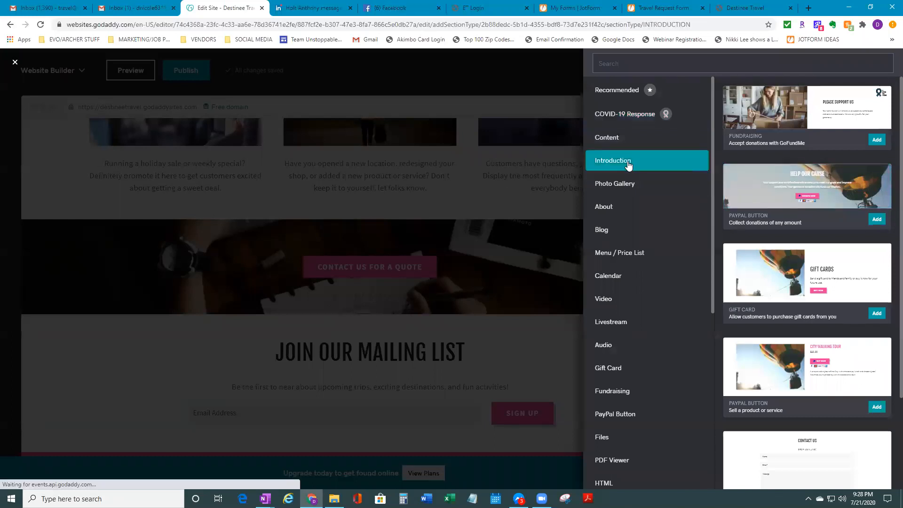
scroll(779, 374, down, 1)
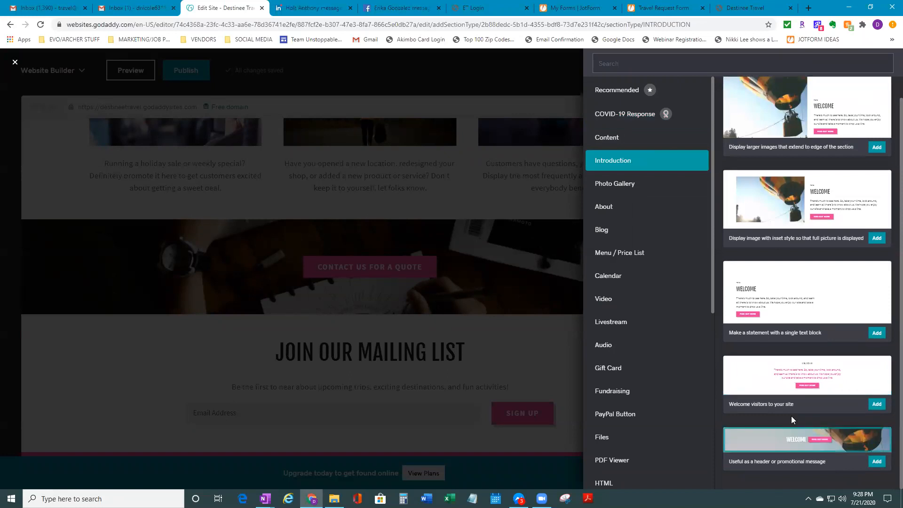
click(752, 375)
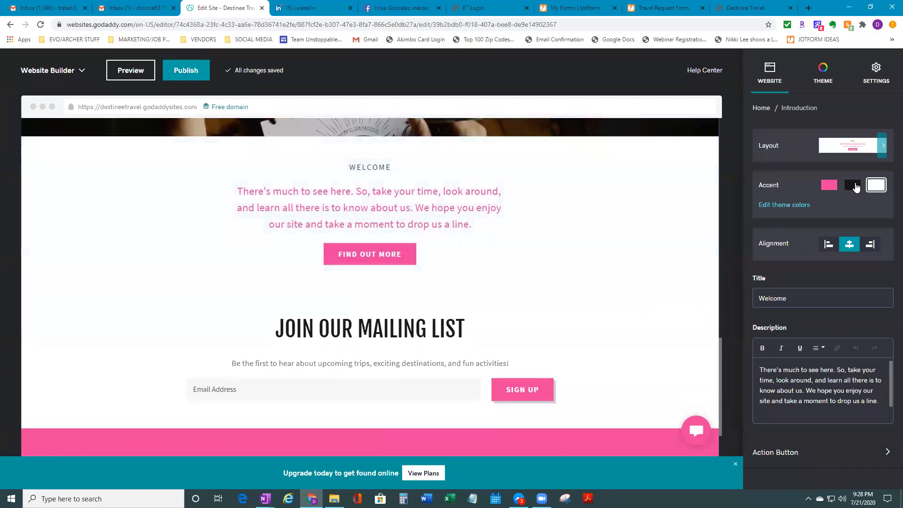
Switch the Welcome section's accent to dark and select its WELCOME title for editing
click(853, 186)
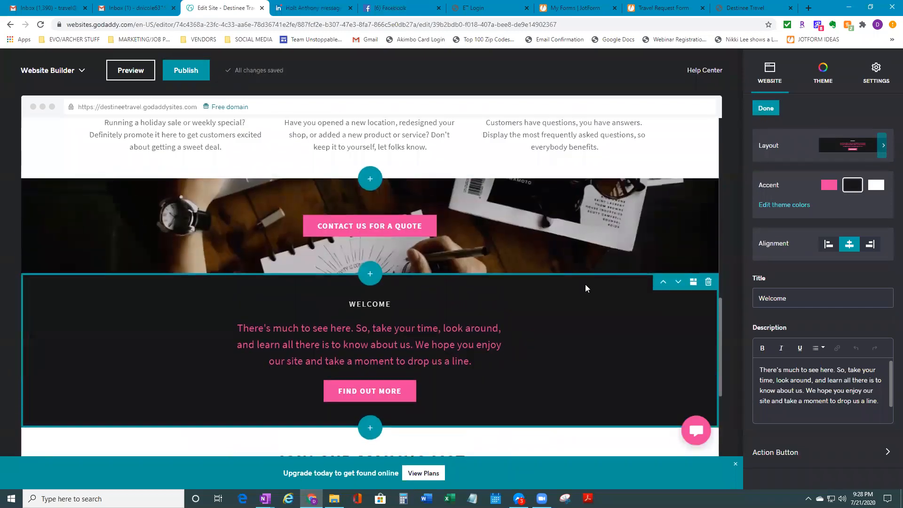
click(417, 344)
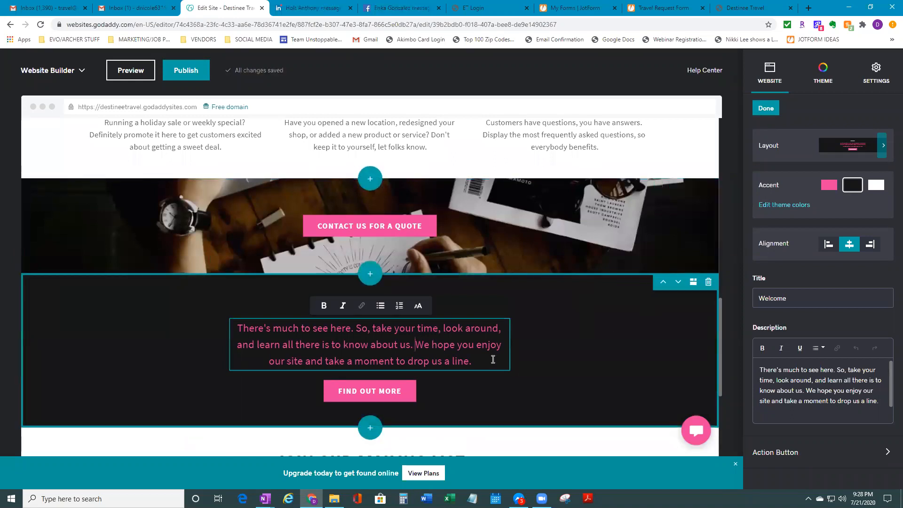
click(606, 348)
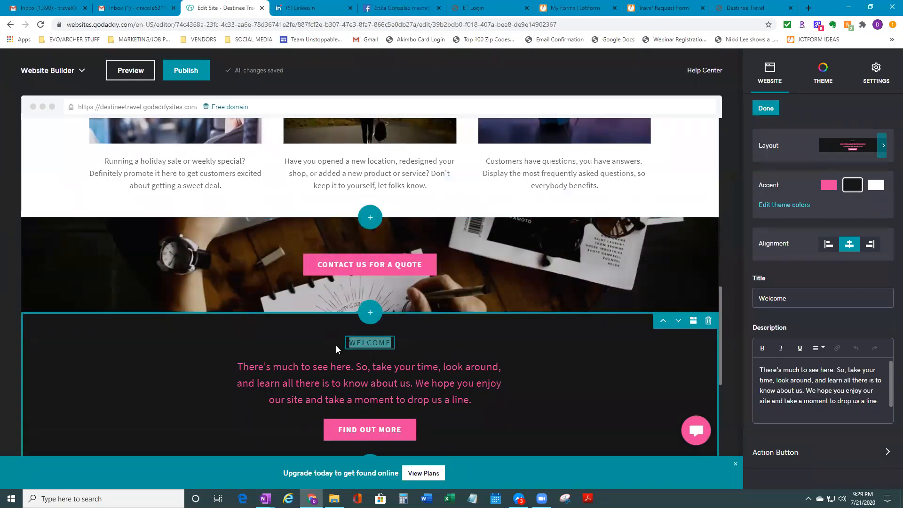
Retitle the new section OPPORTUNITY
text(O)
key(BackSpace)
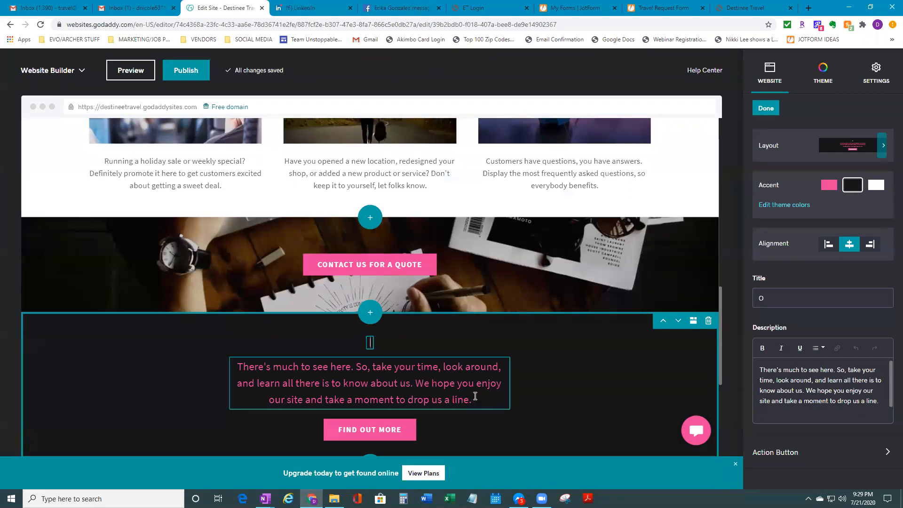
text(OPPORTUNITY)
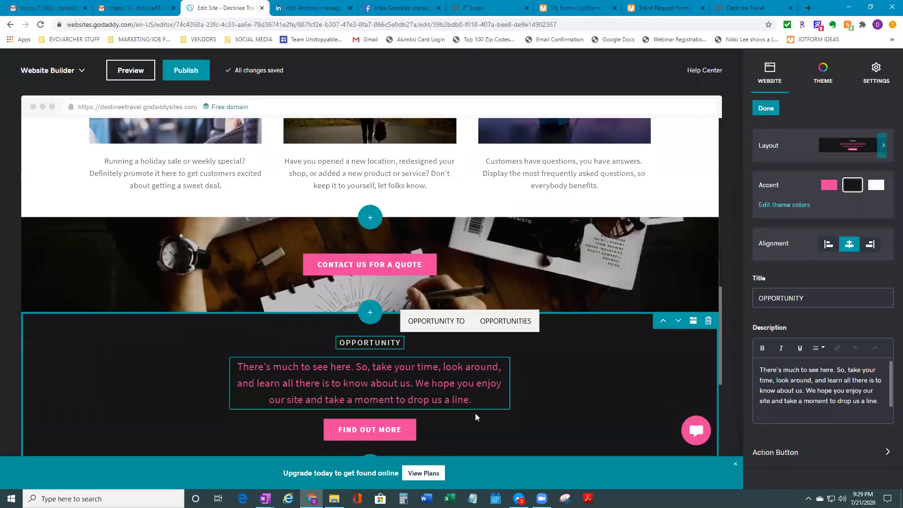
Shrink the end of the description paragraph to the smallest text size
click(473, 401)
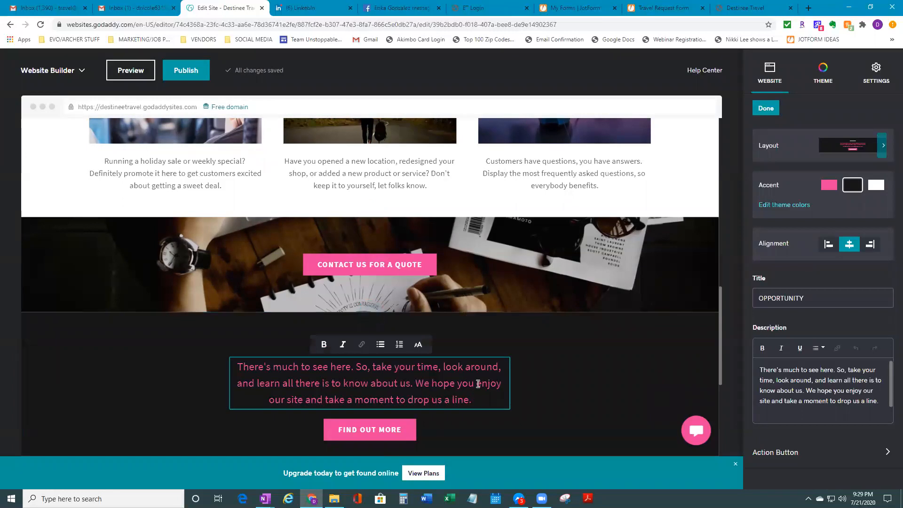
drag(472, 401, 236, 368)
click(419, 345)
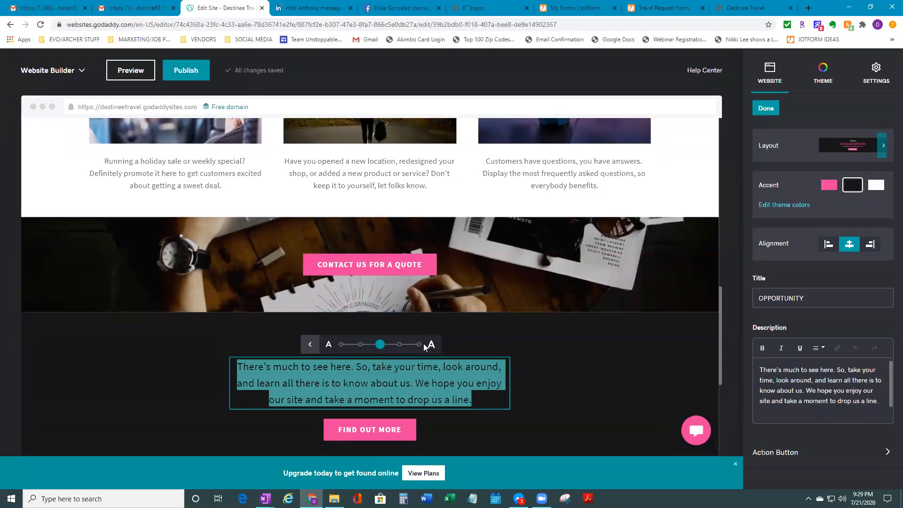
click(343, 345)
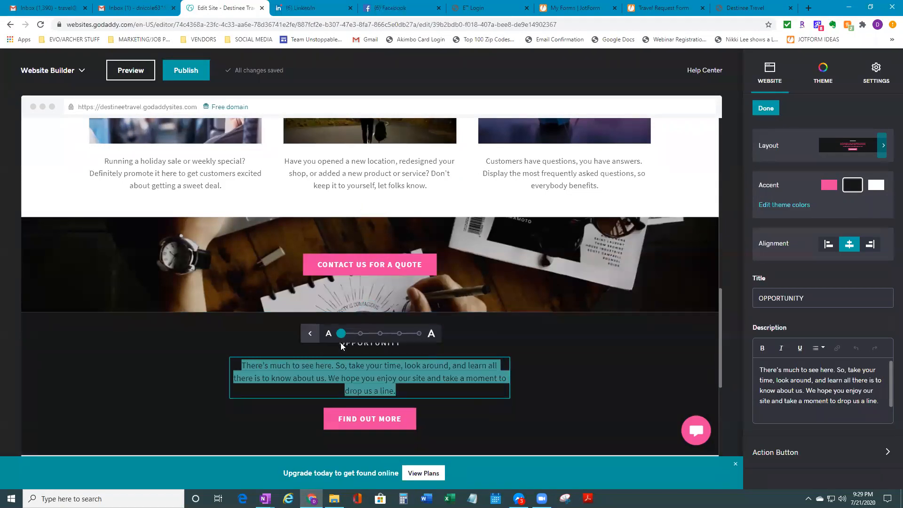
scroll(374, 347, down, 4)
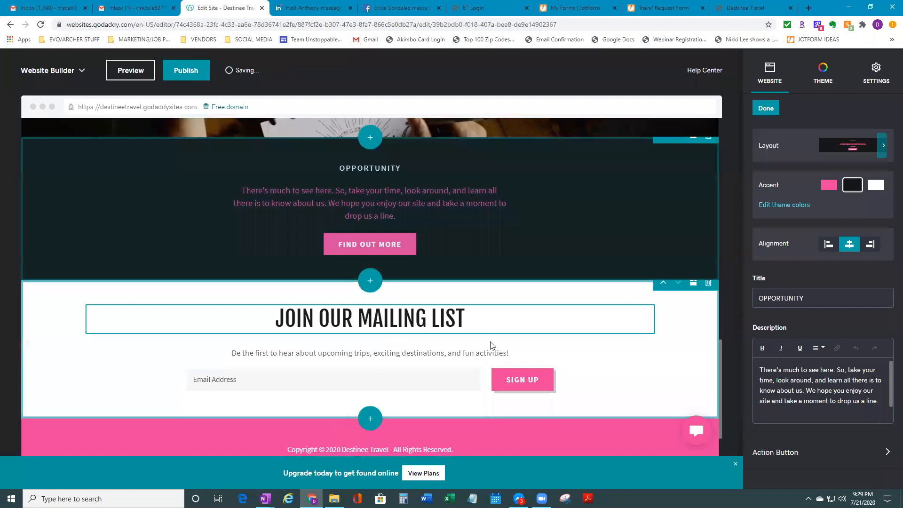
scroll(491, 345, up, 3)
Adjust the text formatting options for the OPPORTUNITY title and description
click(395, 307)
double_click(374, 302)
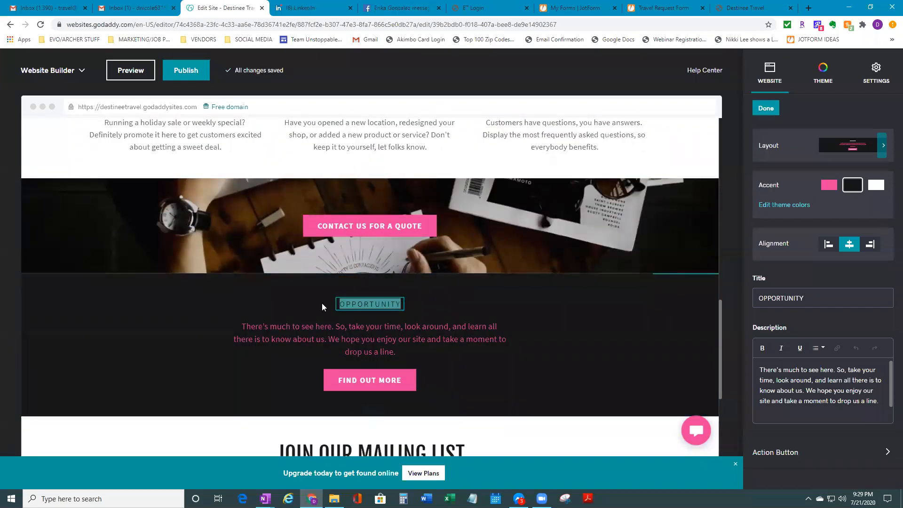
click(374, 303)
drag(401, 305, 340, 303)
drag(407, 351, 233, 327)
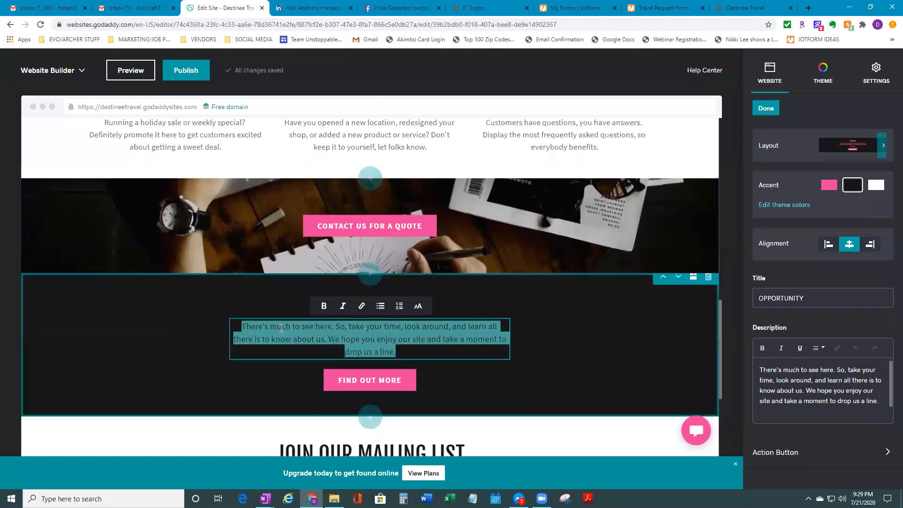
click(419, 307)
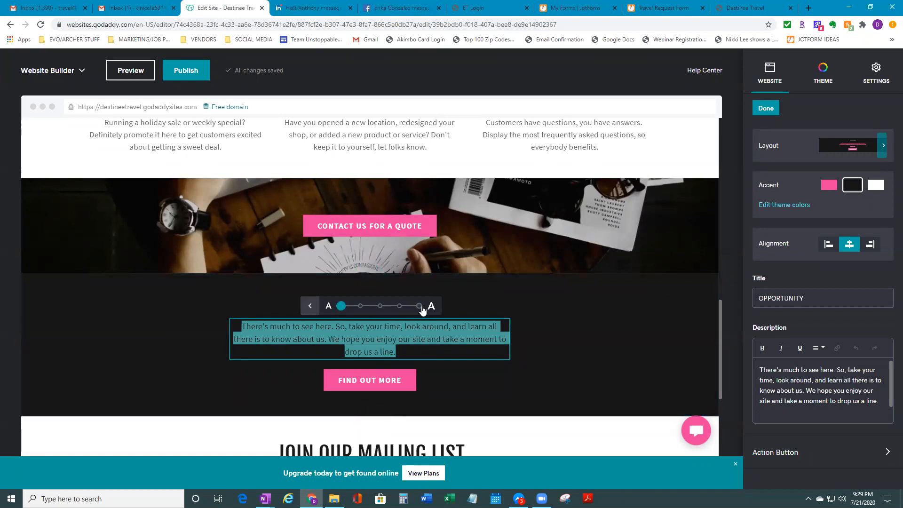
click(310, 307)
click(536, 392)
Select the entire Opportunity description paragraph
scroll(663, 334, down, 3)
scroll(387, 218, up, 3)
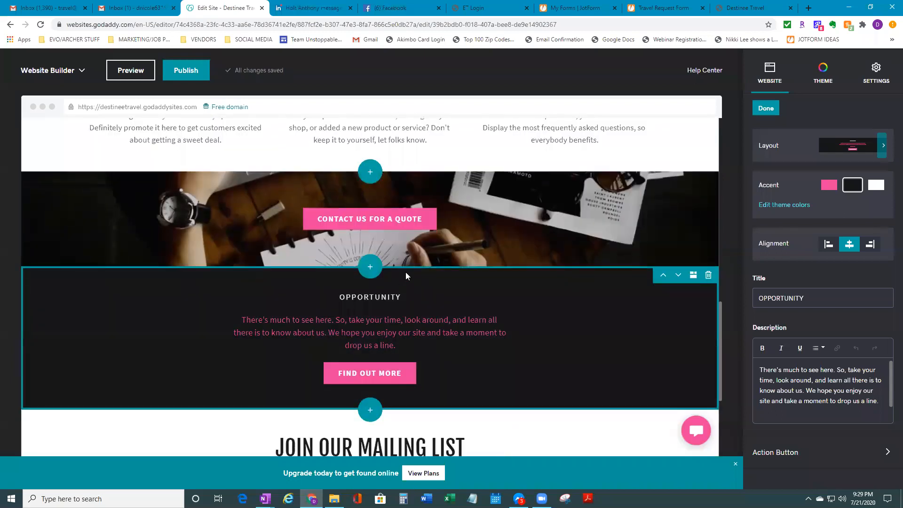
drag(419, 349, 236, 322)
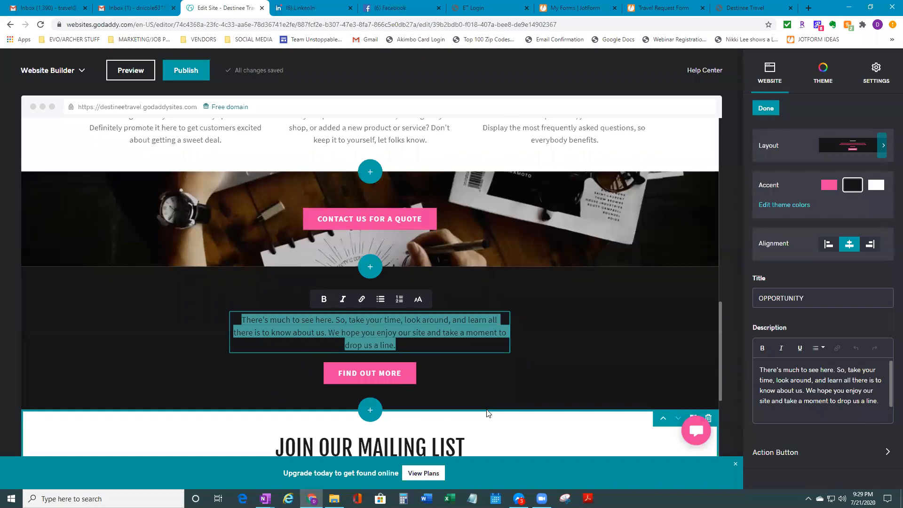
Replace the description with 'If you are interested in learning how to become a Travel Coordinator please contact us for more information', then view the live site
key(BackSpace)
text(iF)
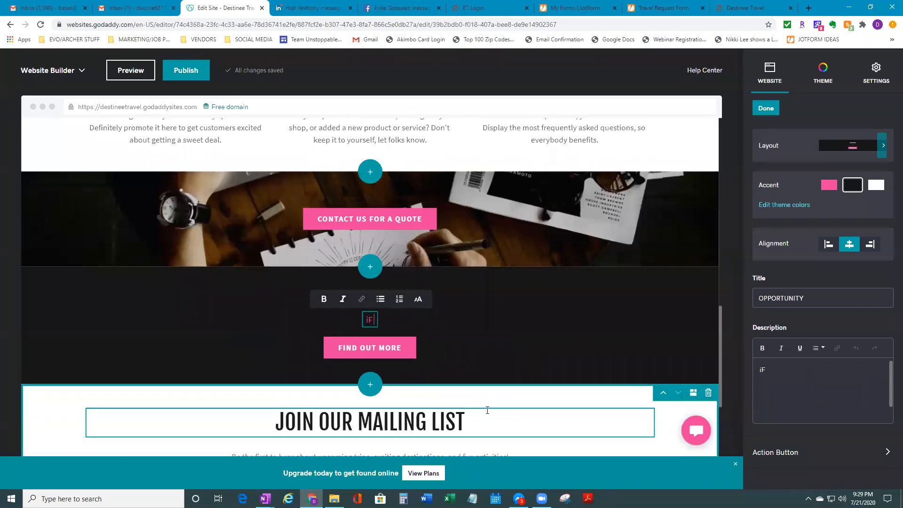
text(If you are a)
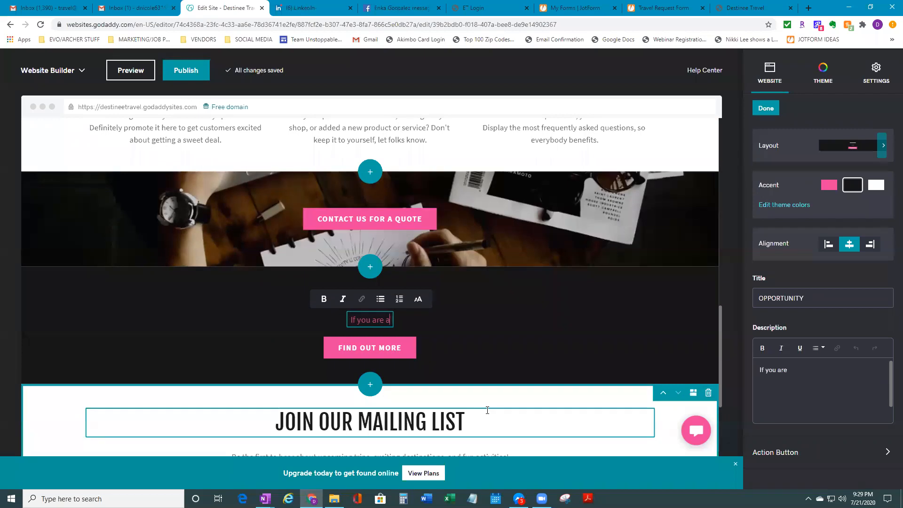
key(BackSpace)
text(inte)
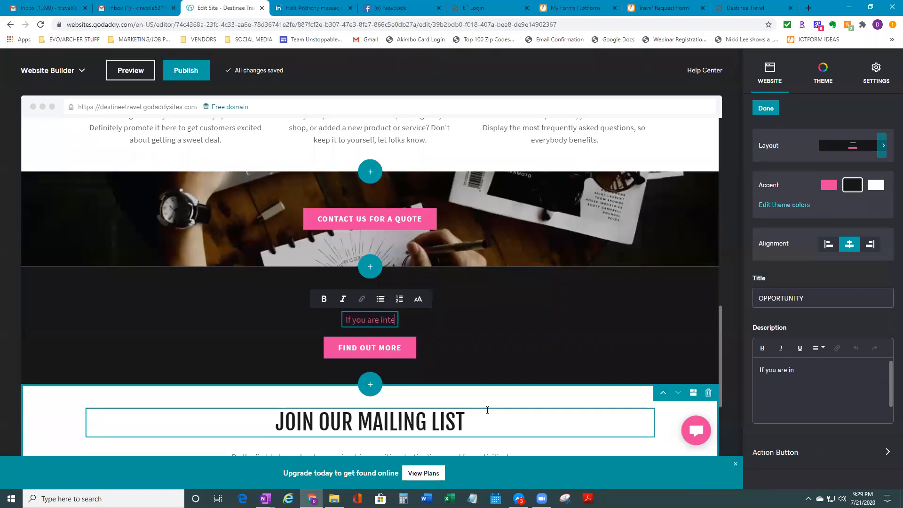
text(rested in l)
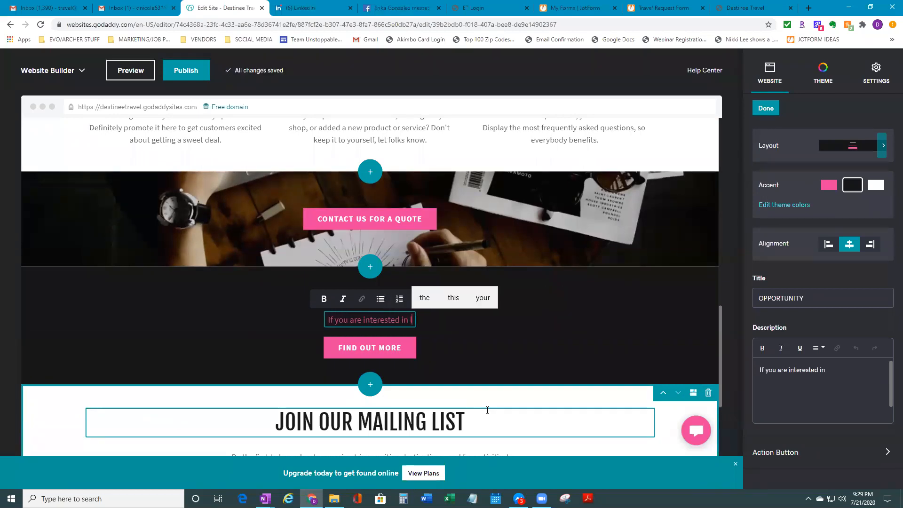
text(earning h)
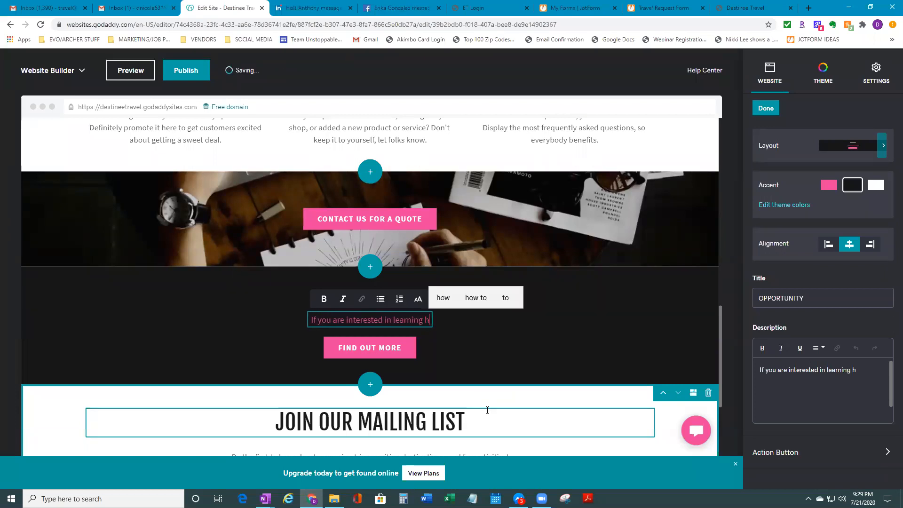
text(ow to become a c)
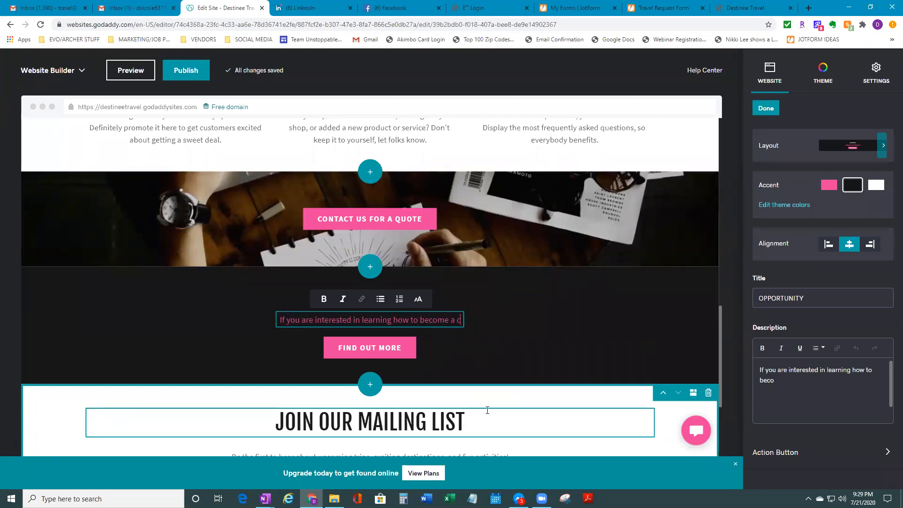
key(BackSpace)
text(T)
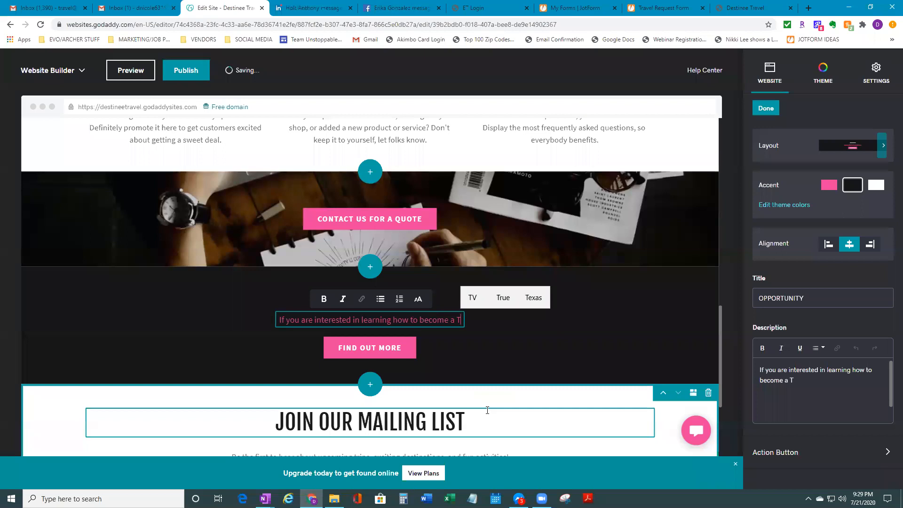
text(ravel Coordinator)
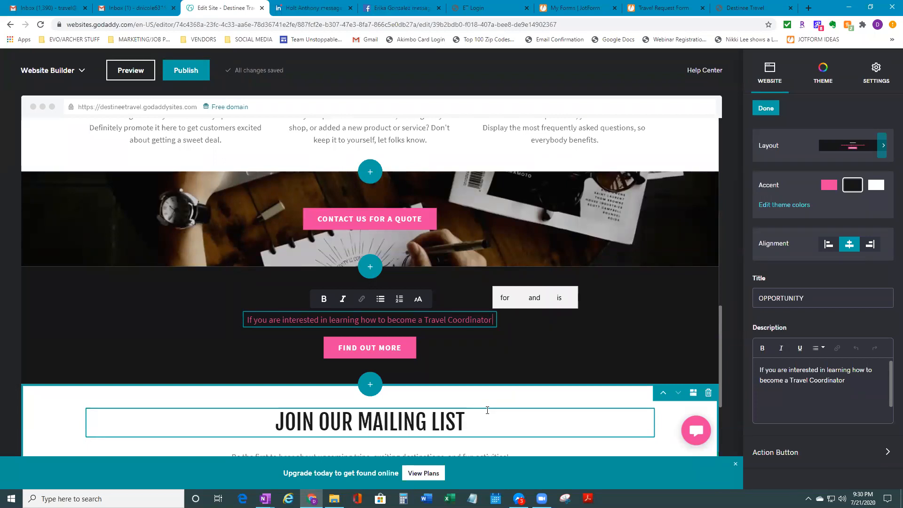
text(please cont)
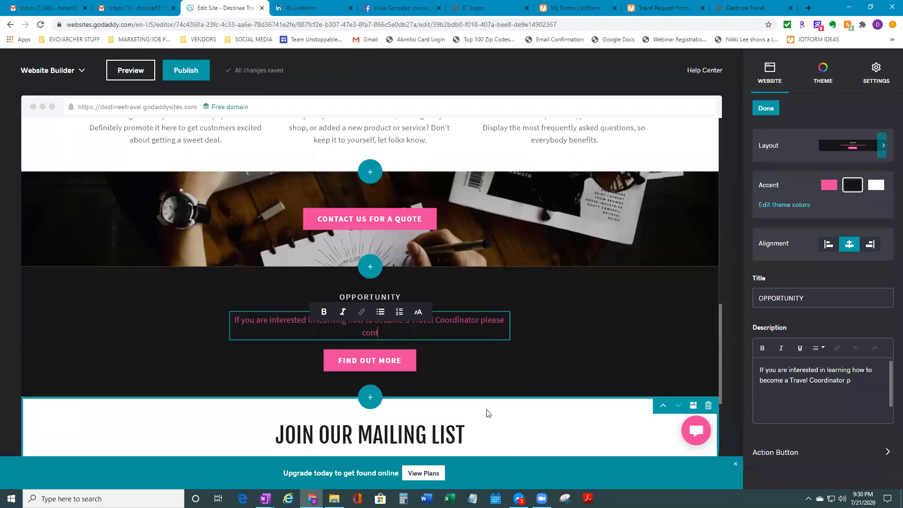
text(act us for more)
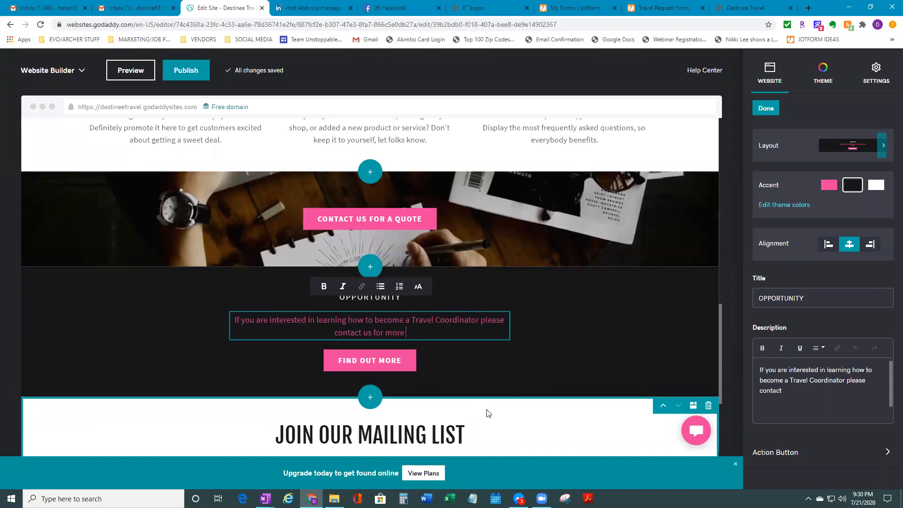
text( information.)
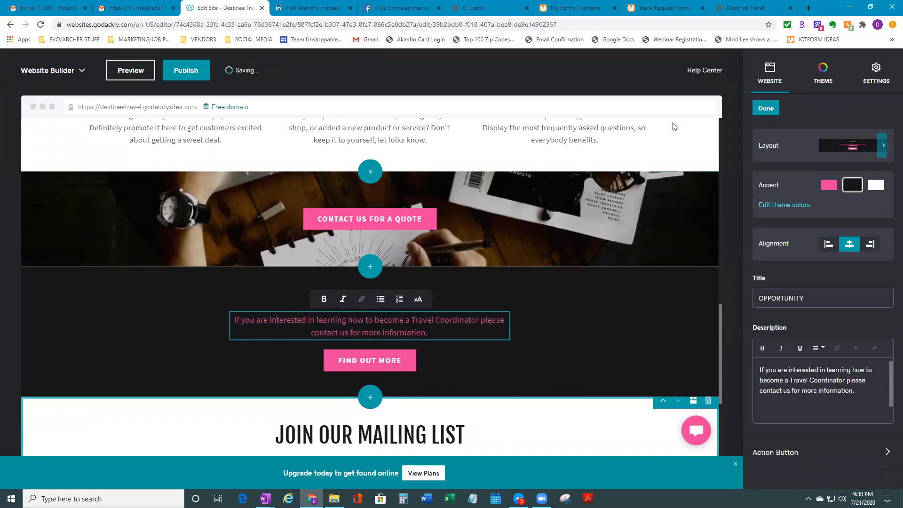
click(746, 8)
scroll(388, 337, down, 15)
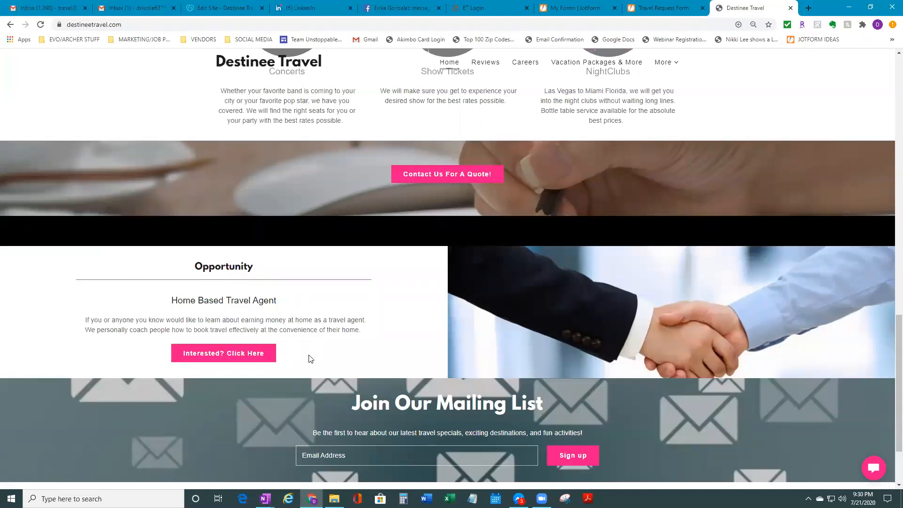
Open the 'Interested? Click Here' JotForm application and scroll through its questions
click(235, 358)
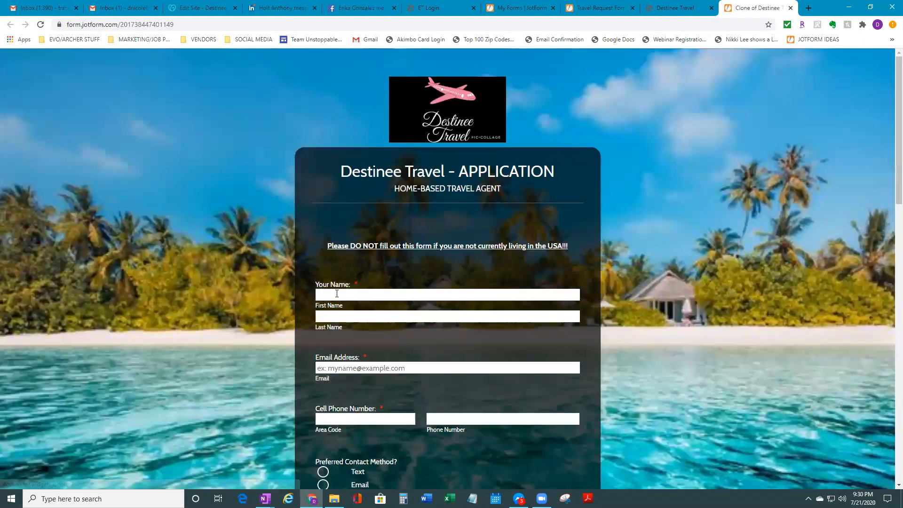
scroll(424, 323, down, 4)
scroll(424, 322, up, 4)
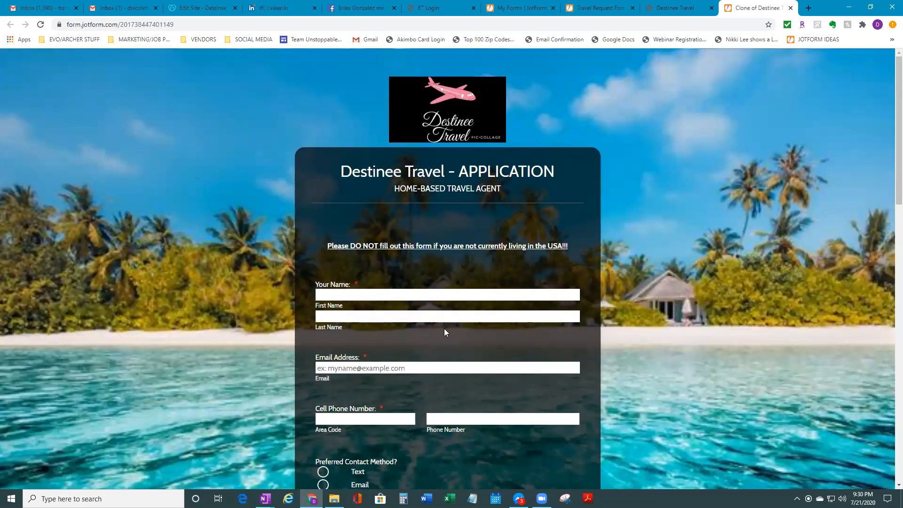
scroll(441, 324, down, 8)
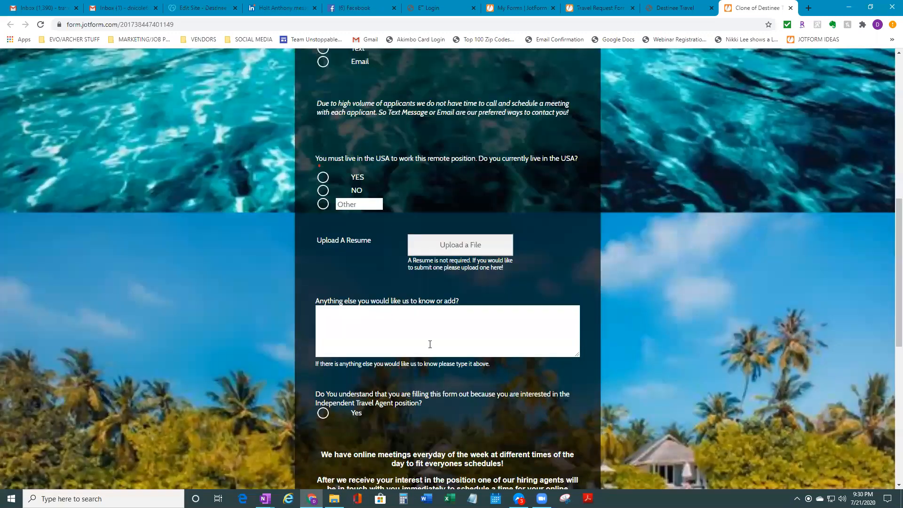
scroll(429, 344, up, 8)
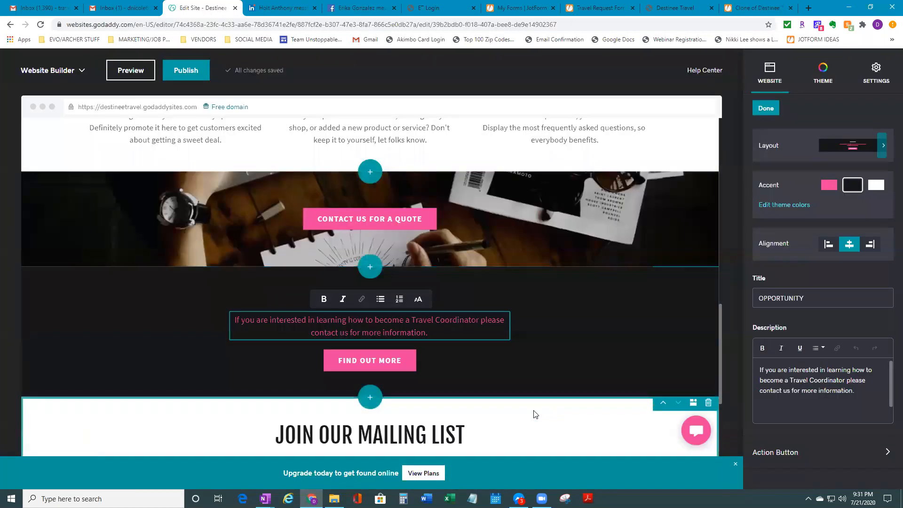
Review the Join Our Mailing List description, thank-you message and 'Sign up' label settings
scroll(491, 372, down, 4)
scroll(488, 379, up, 1)
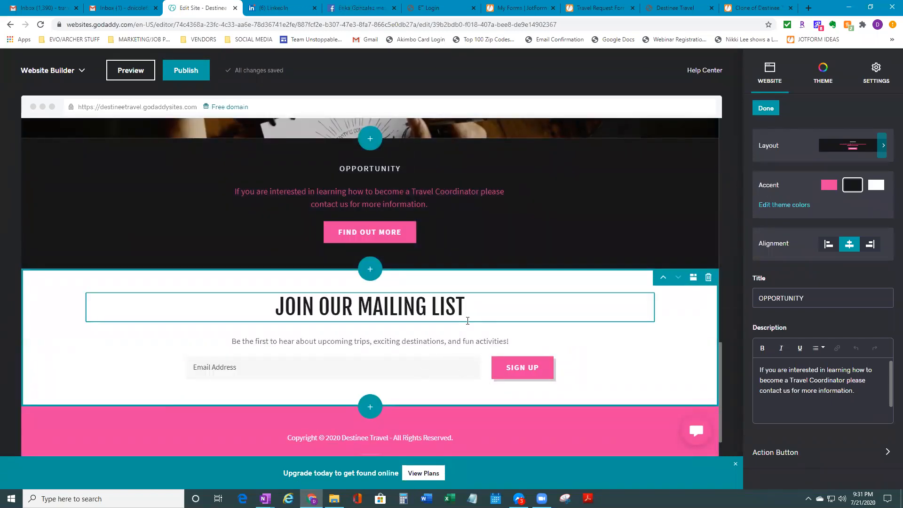
click(566, 360)
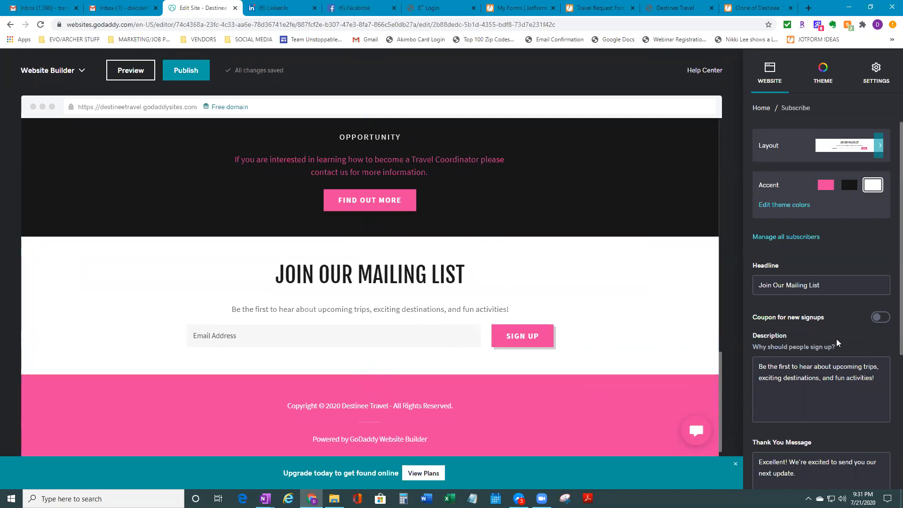
scroll(884, 382, down, 5)
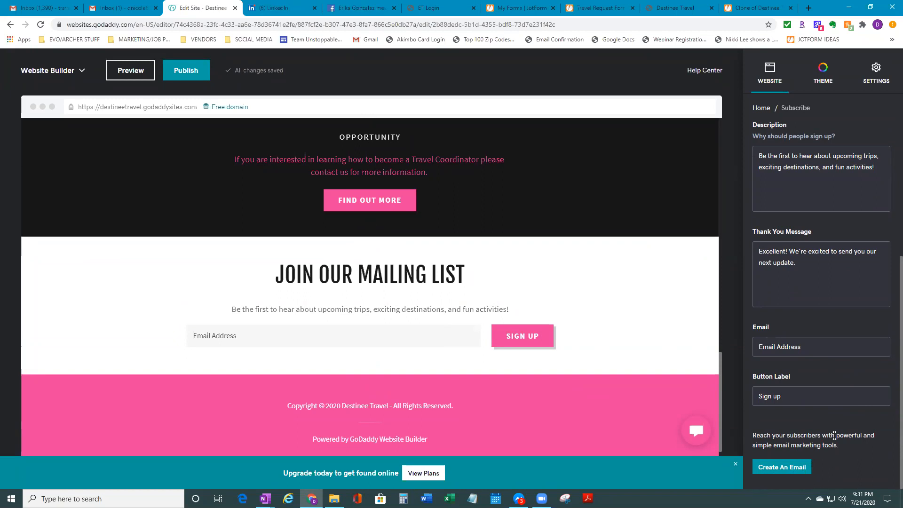
scroll(838, 443, up, 5)
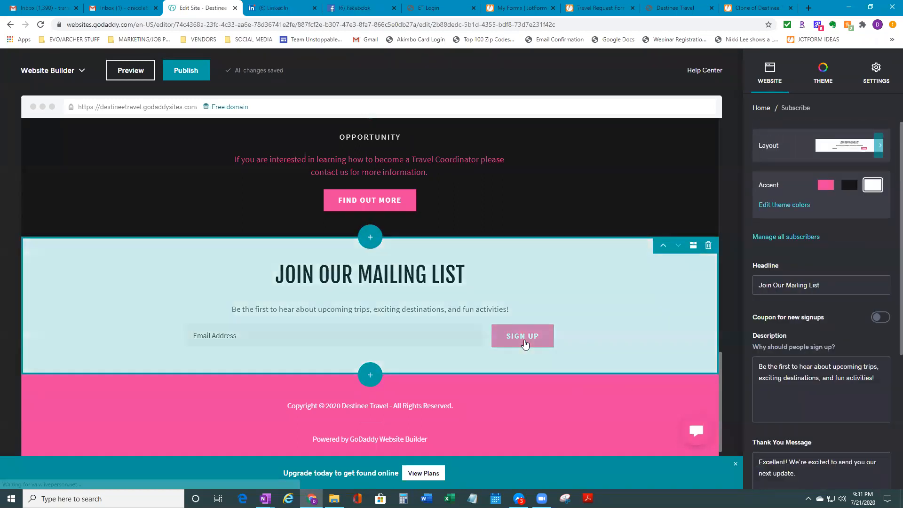
scroll(813, 401, down, 5)
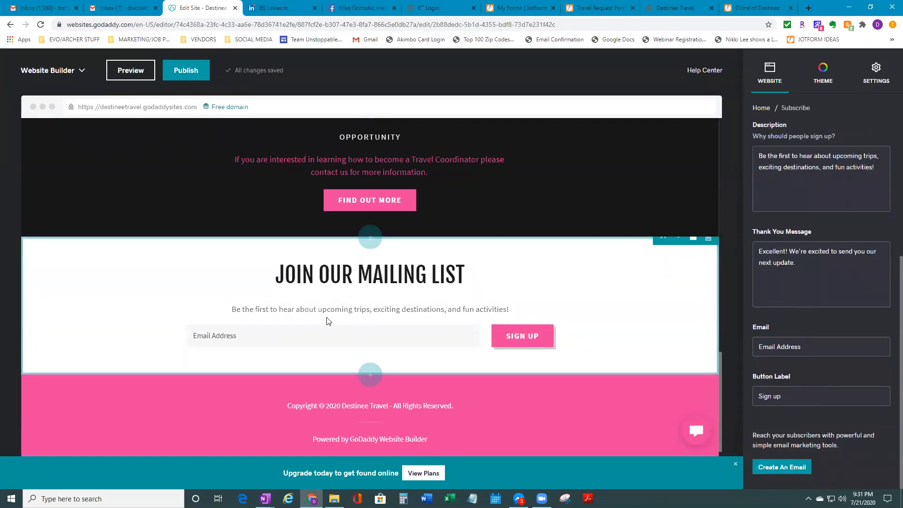
scroll(329, 300, up, 4)
scroll(346, 313, down, 4)
scroll(454, 352, up, 3)
scroll(456, 356, down, 3)
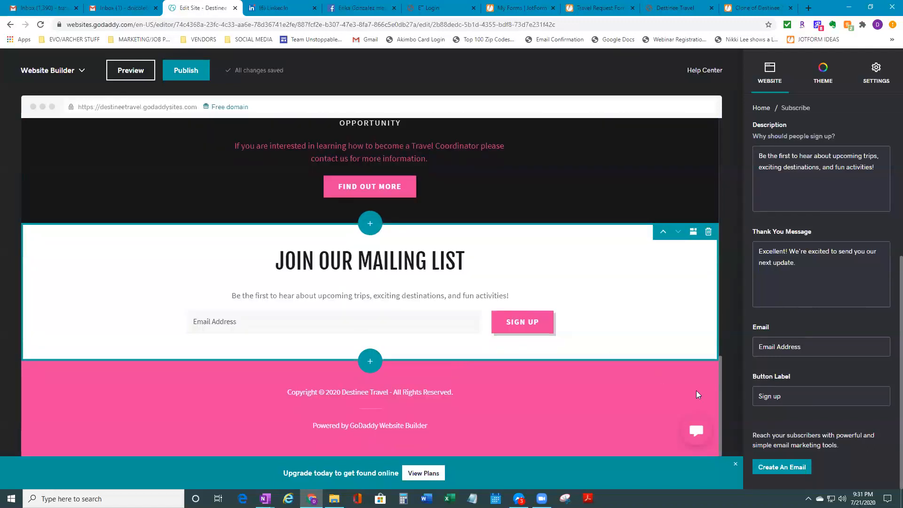
scroll(546, 412, up, 8)
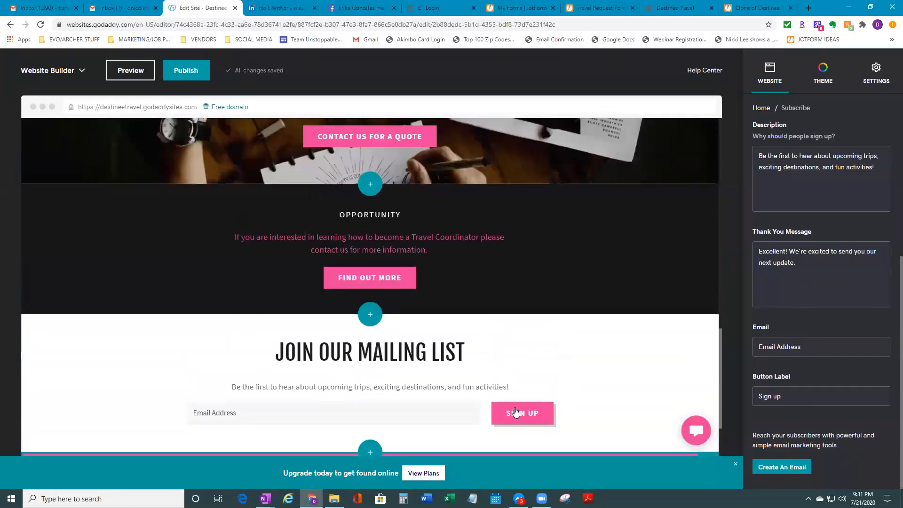
scroll(442, 409, up, 3)
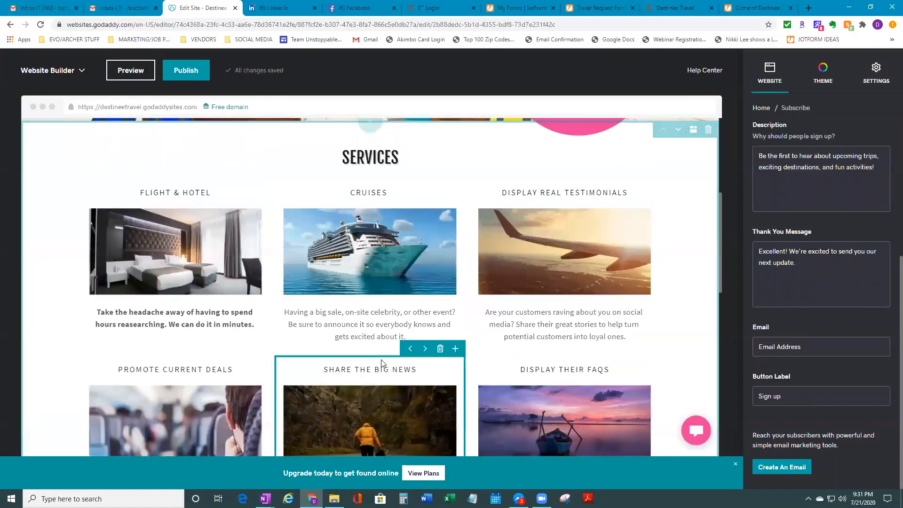
scroll(416, 393, up, 5)
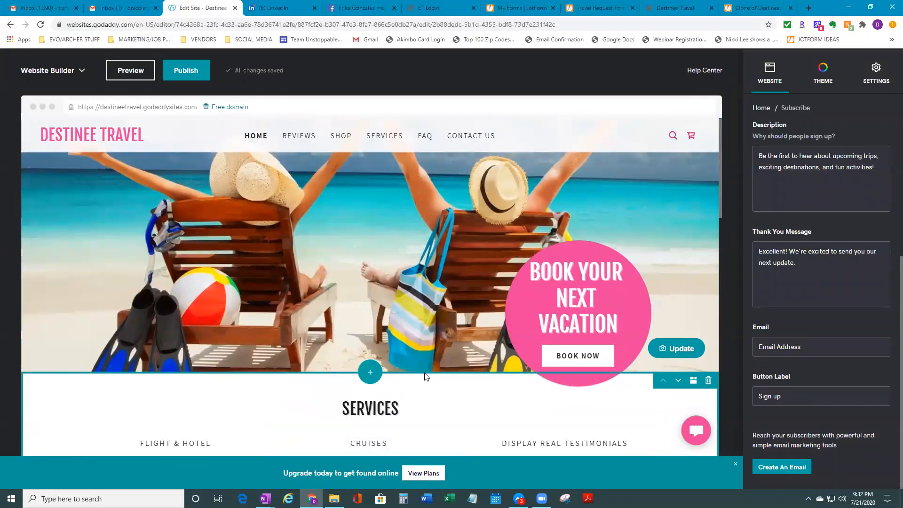
Apply the 'Display contact info, form, map' layout to the Contact Us section
click(790, 74)
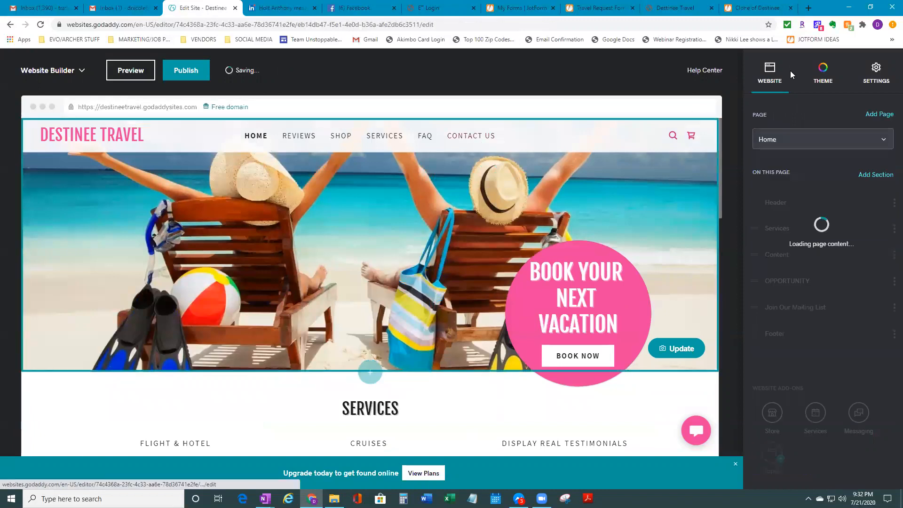
scroll(582, 301, down, 2)
scroll(582, 301, up, 2)
click(599, 228)
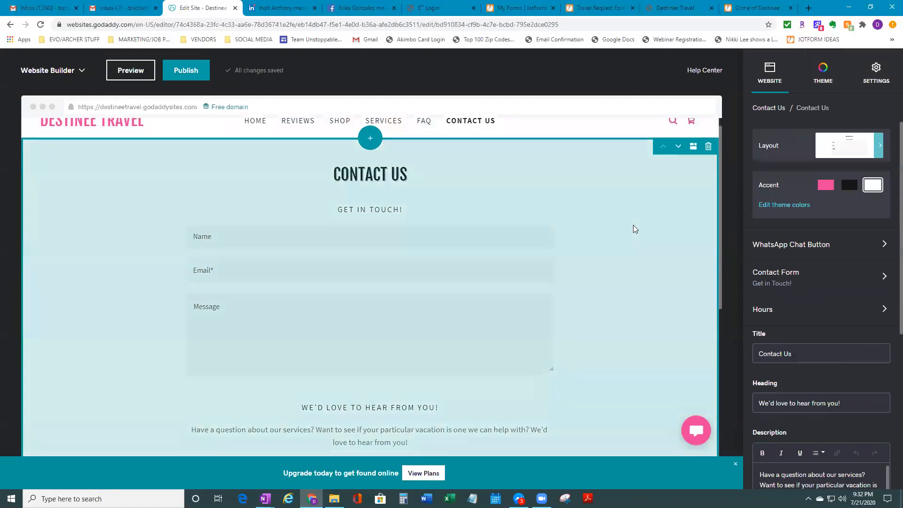
click(879, 146)
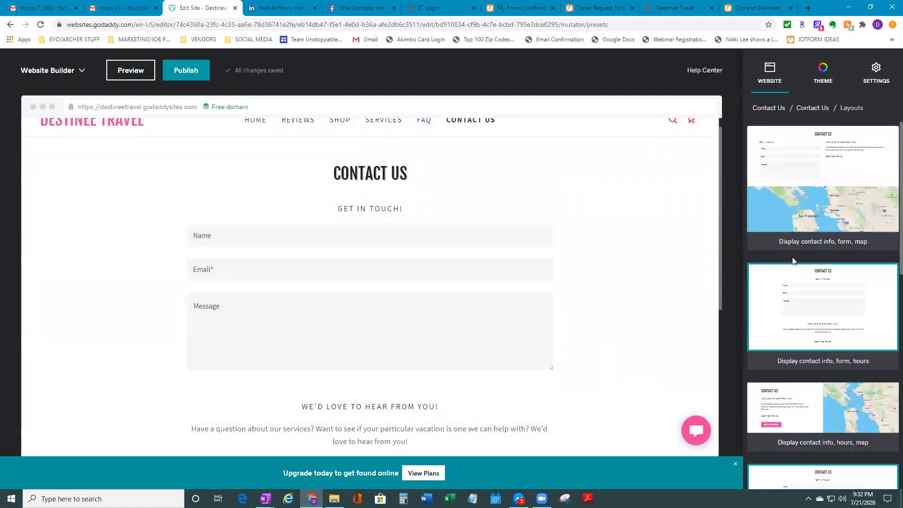
scroll(798, 263, down, 6)
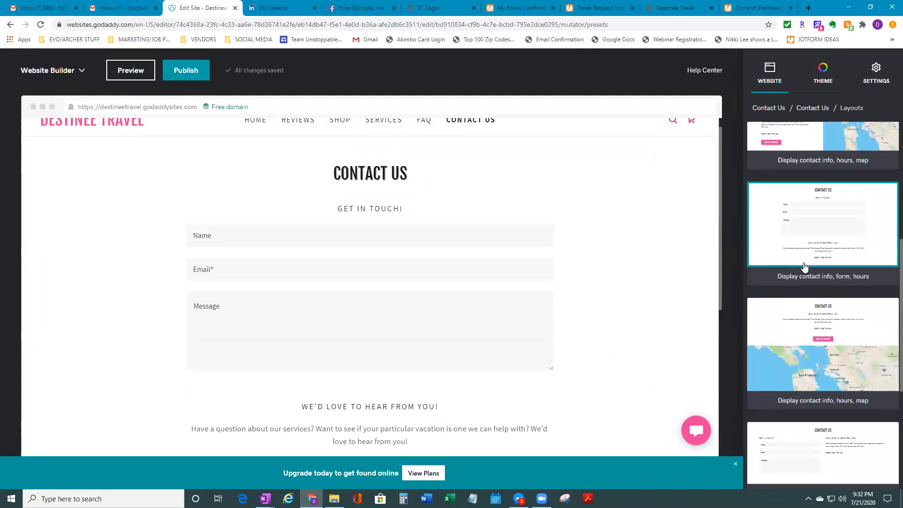
scroll(805, 267, down, 3)
scroll(806, 269, up, 4)
scroll(806, 268, down, 1)
scroll(805, 268, up, 1)
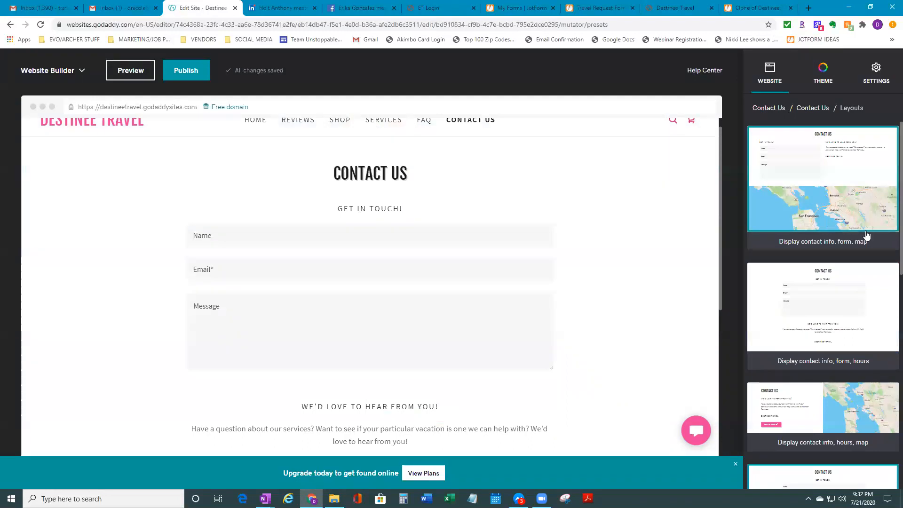
click(835, 190)
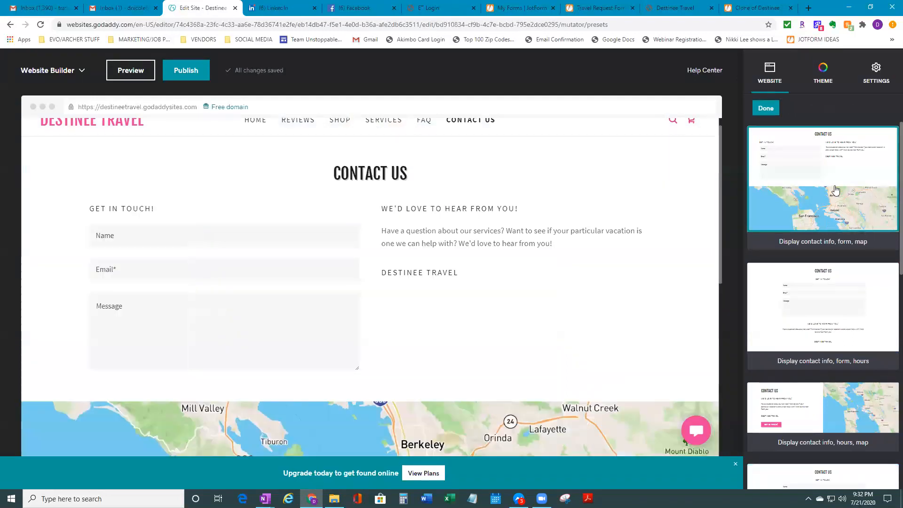
Switch to the text-beside-map layout, then apply the background-image preset
scroll(604, 324, down, 8)
scroll(607, 325, up, 8)
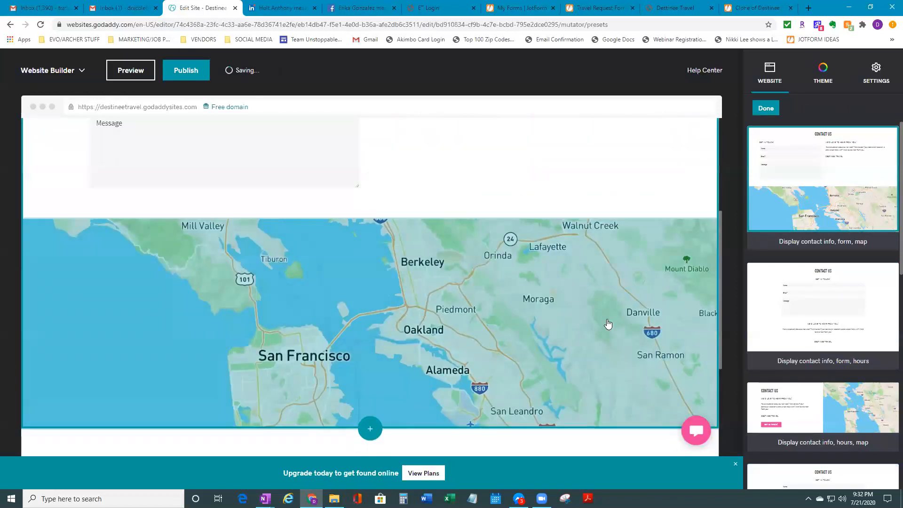
scroll(855, 309, down, 2)
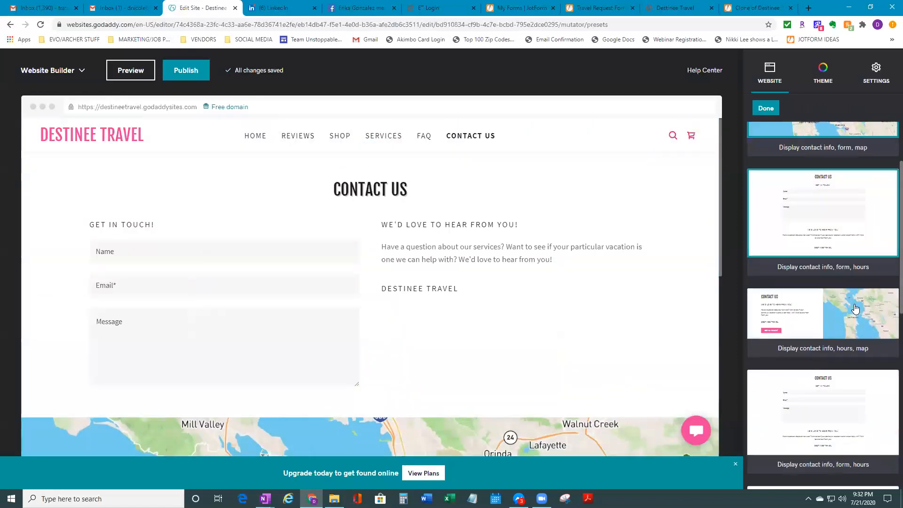
click(855, 308)
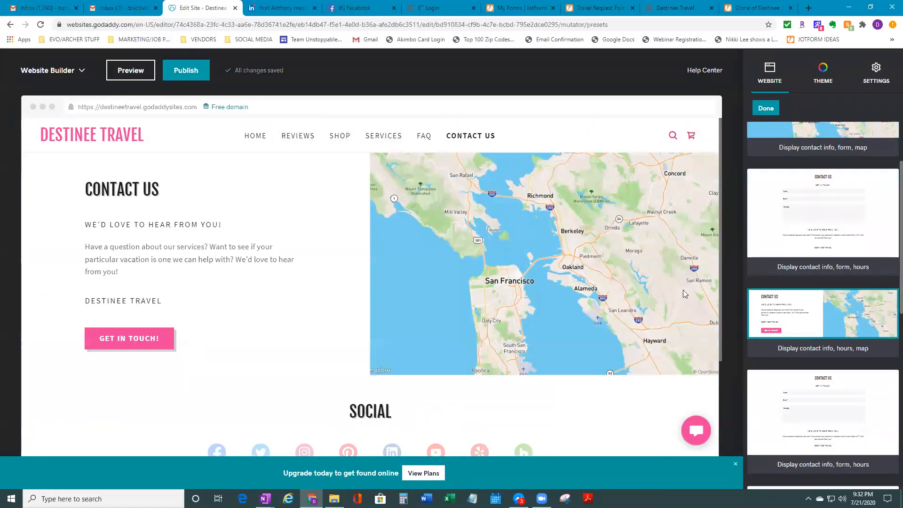
scroll(683, 290, down, 3)
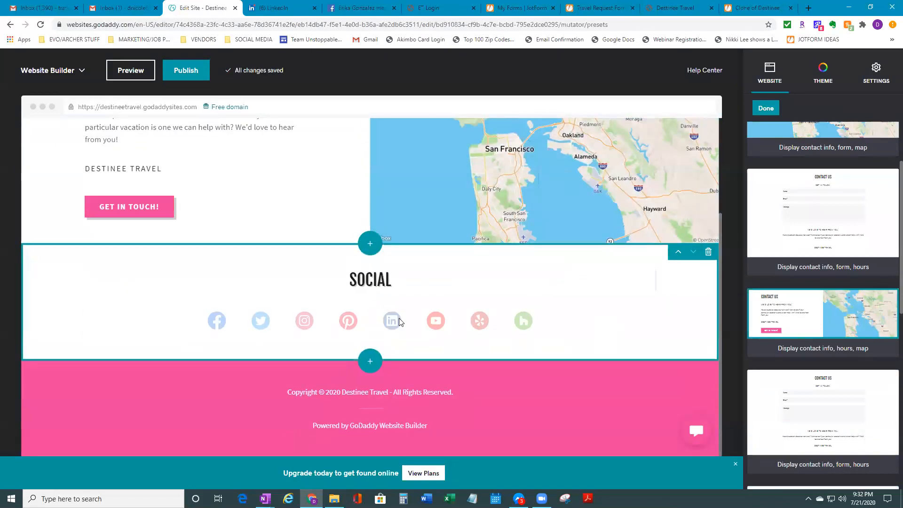
scroll(584, 327, up, 3)
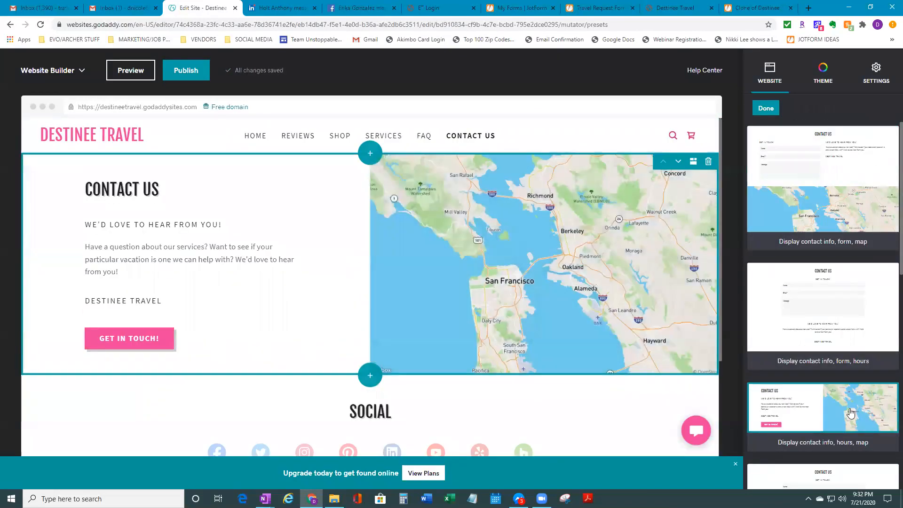
scroll(852, 413, down, 2)
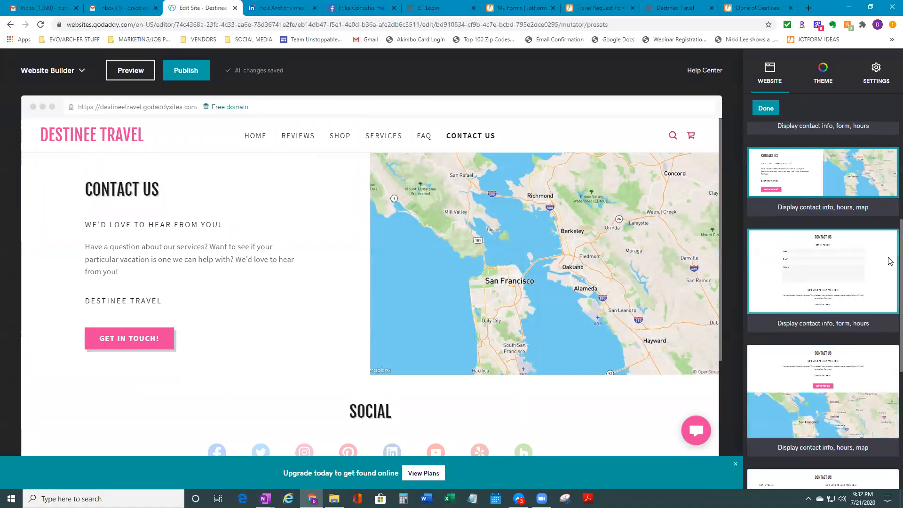
scroll(858, 450, down, 4)
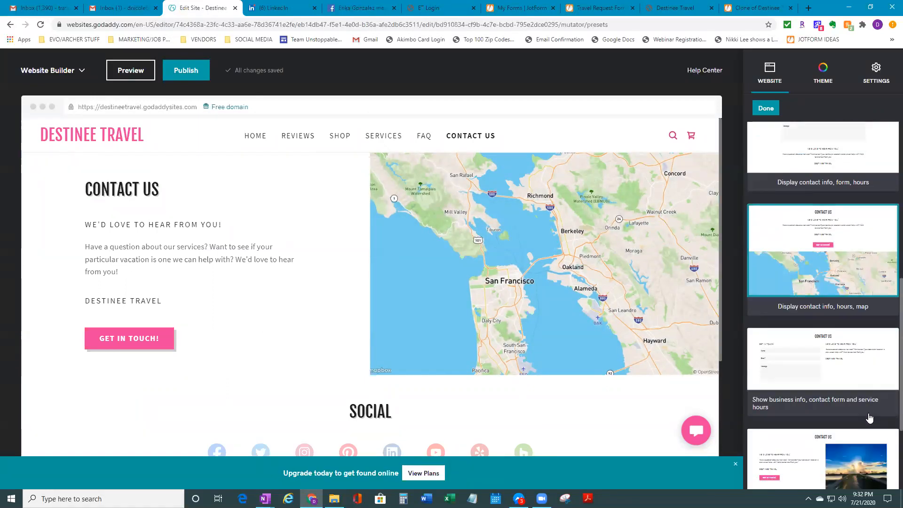
scroll(857, 450, down, 1)
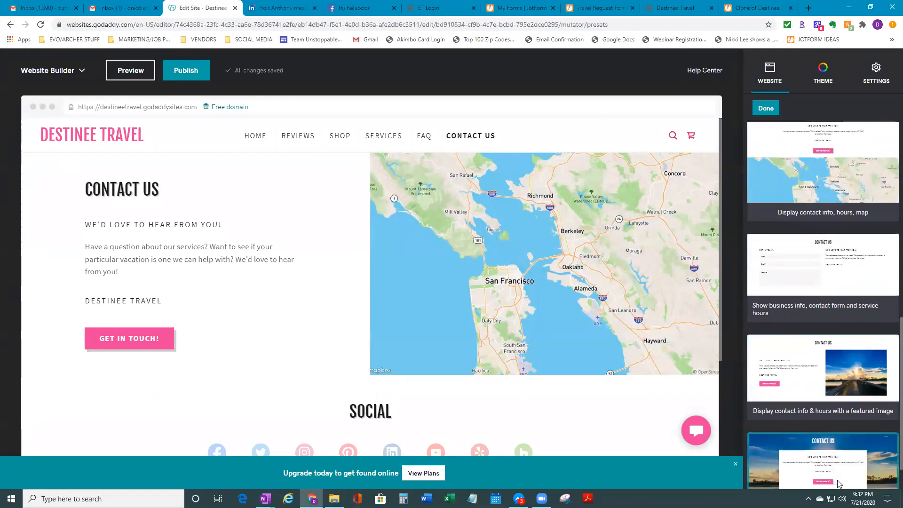
scroll(836, 485, down, 1)
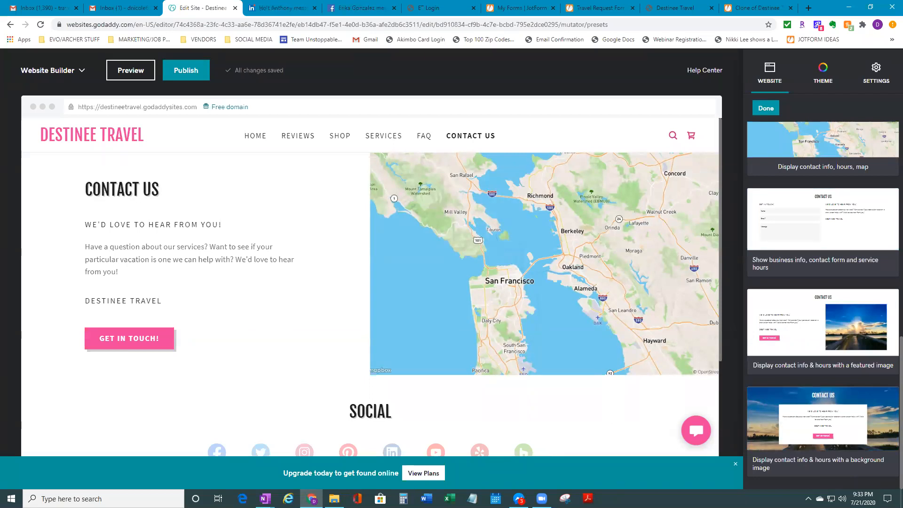
click(877, 416)
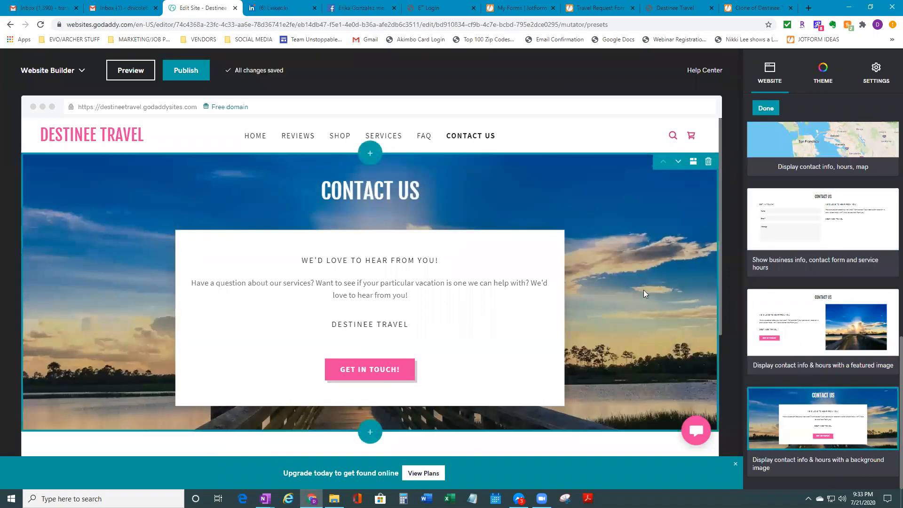
Try the featured-image layout, go back to the background-image layout, then view the live site
click(826, 331)
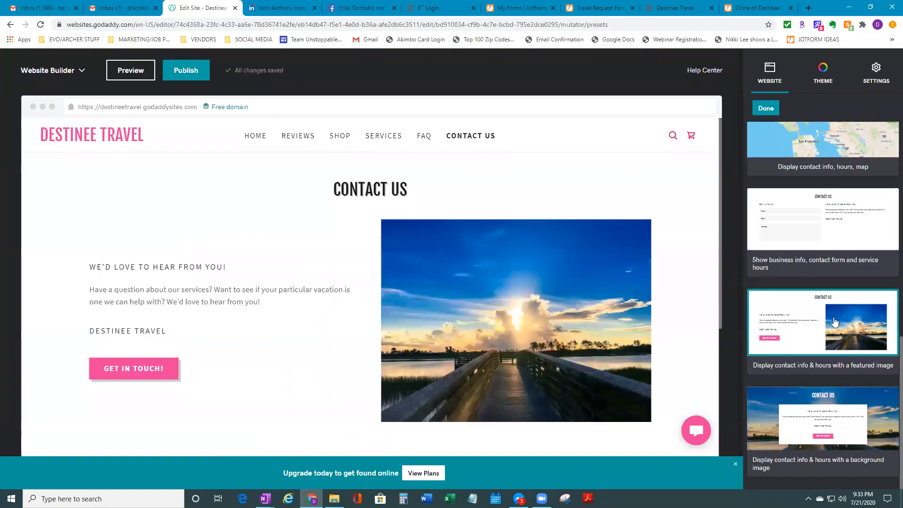
click(880, 442)
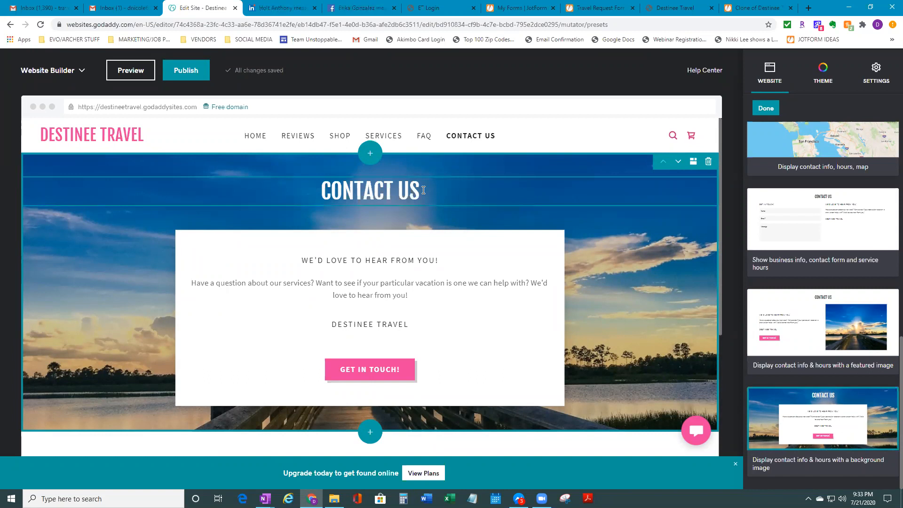
click(715, 4)
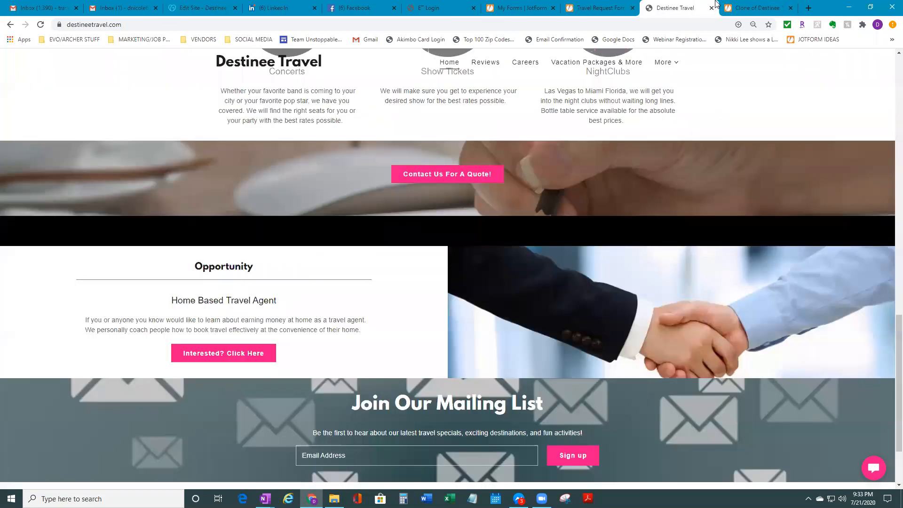
View the live Contact Destinee Travel page under More, then reopen the Contact Us section settings
scroll(567, 322, up, 15)
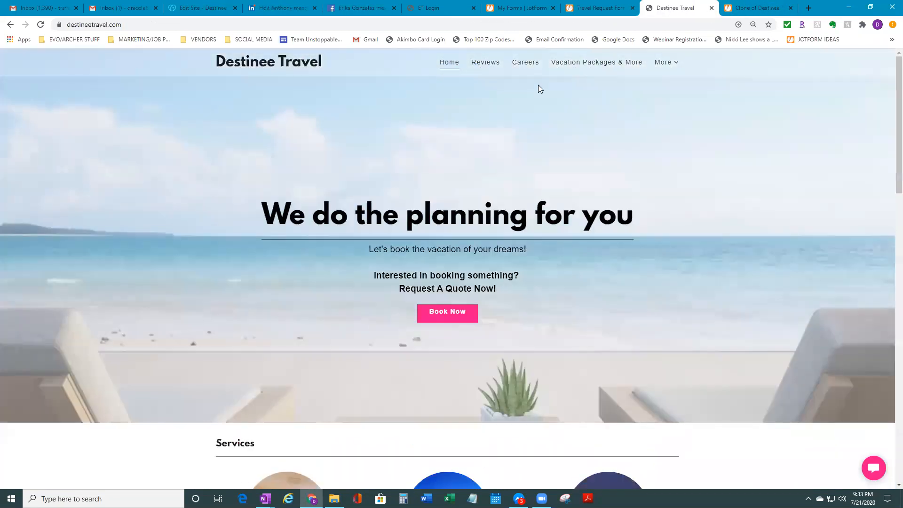
click(667, 63)
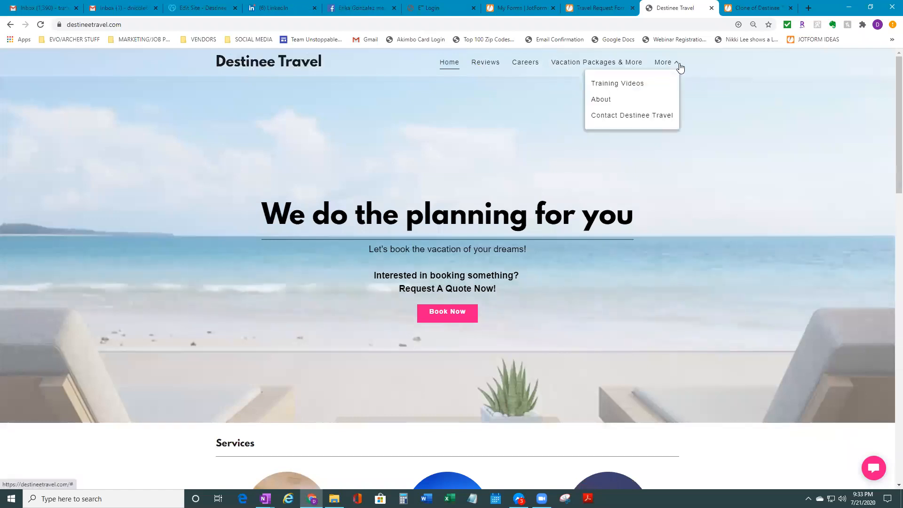
click(604, 120)
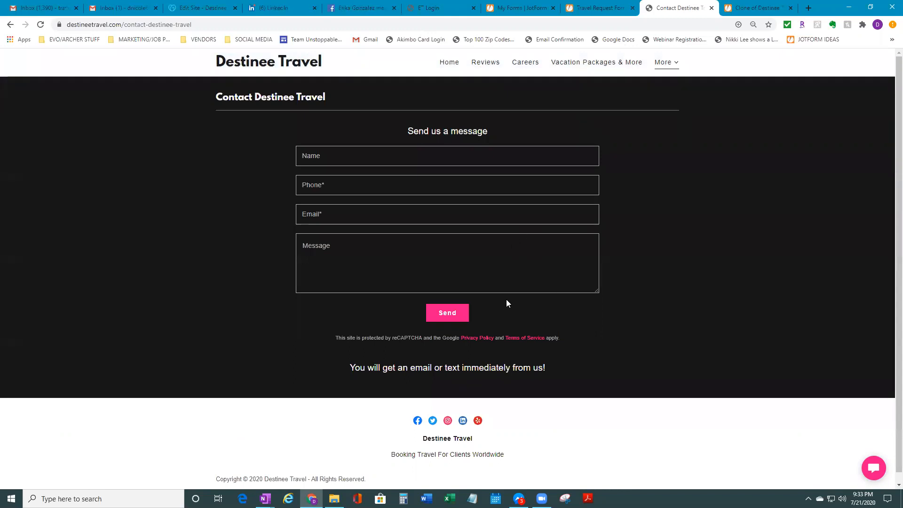
click(210, 9)
click(423, 187)
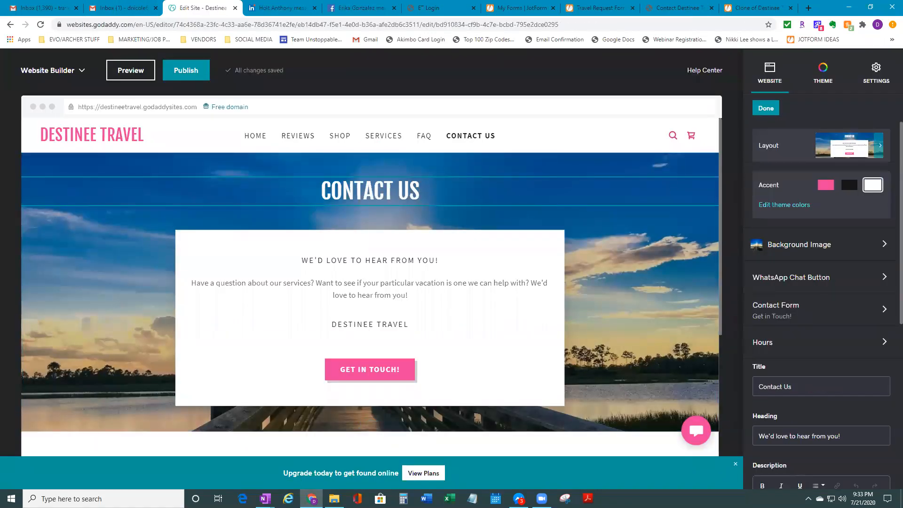
click(850, 187)
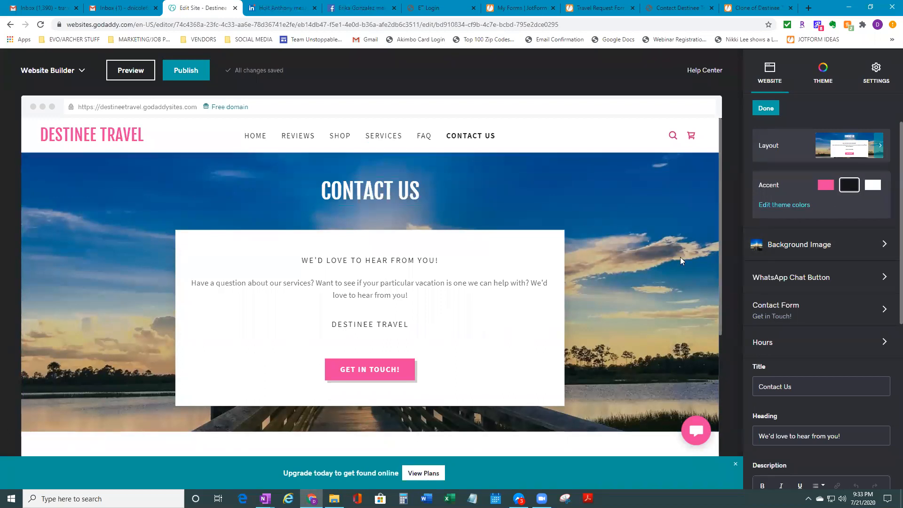
click(877, 188)
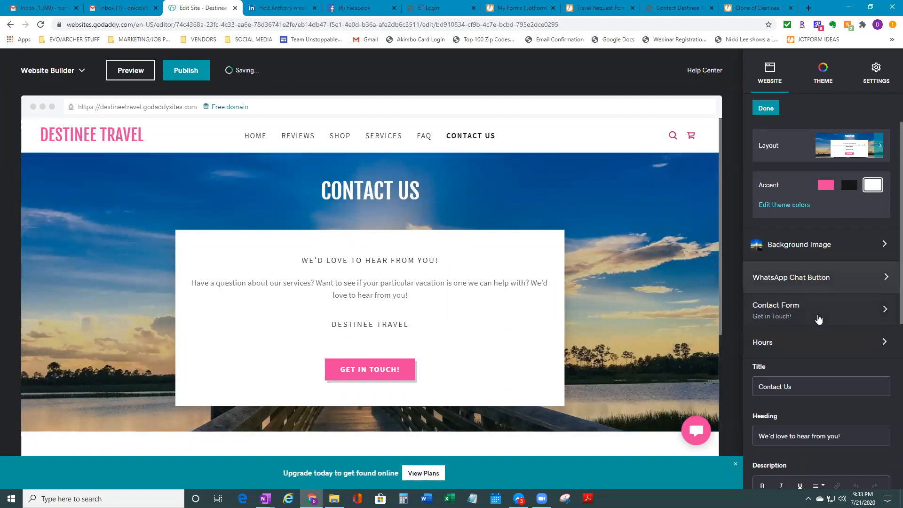
scroll(822, 402, down, 3)
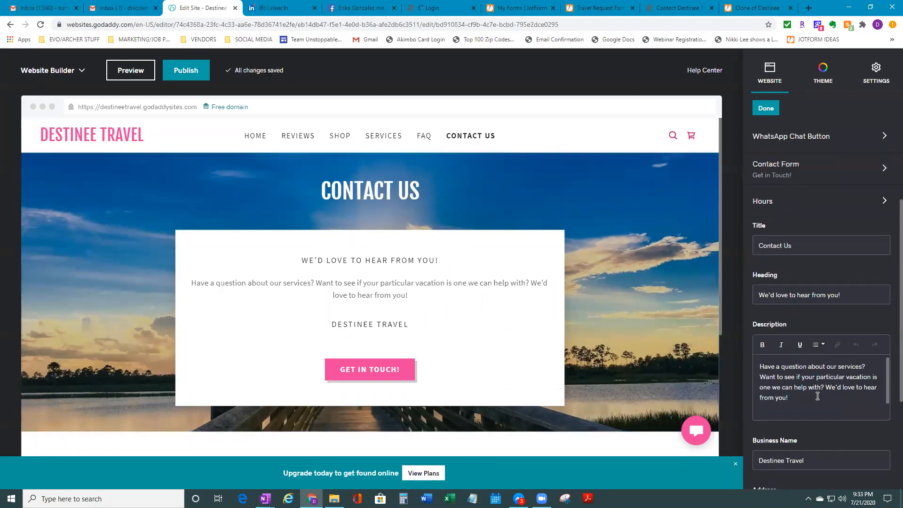
scroll(820, 397, down, 1)
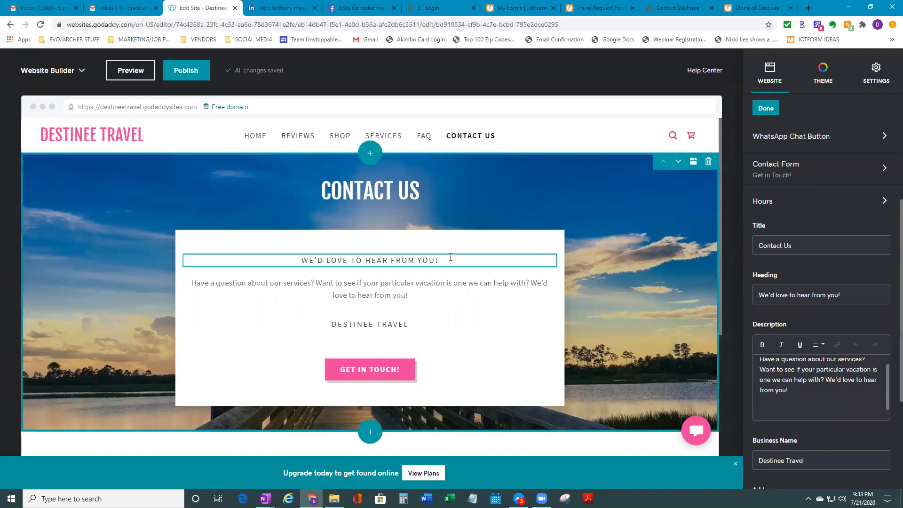
scroll(636, 311, down, 3)
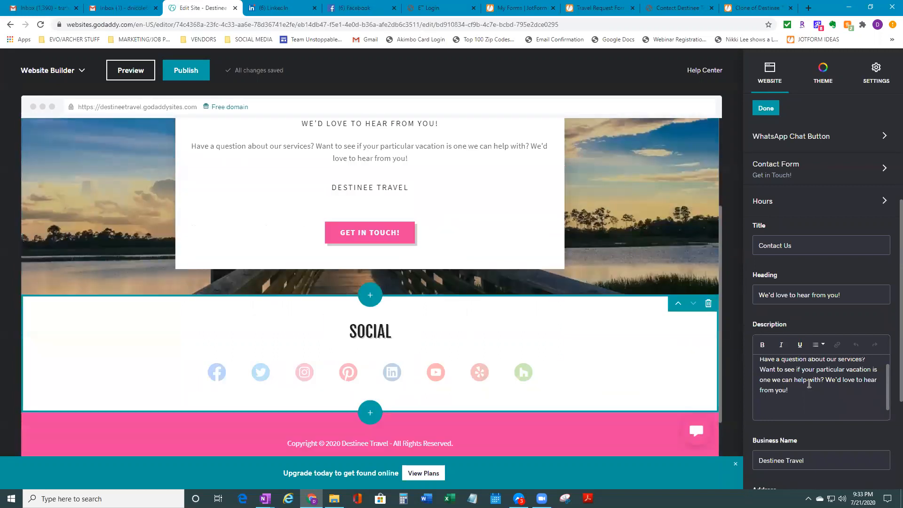
scroll(839, 400, down, 3)
scroll(831, 399, up, 1)
scroll(671, 373, up, 3)
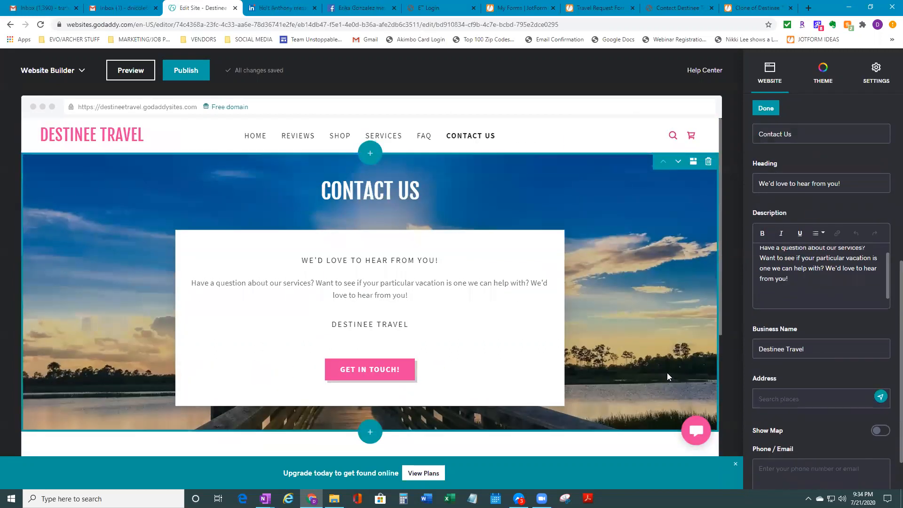
scroll(636, 238, down, 4)
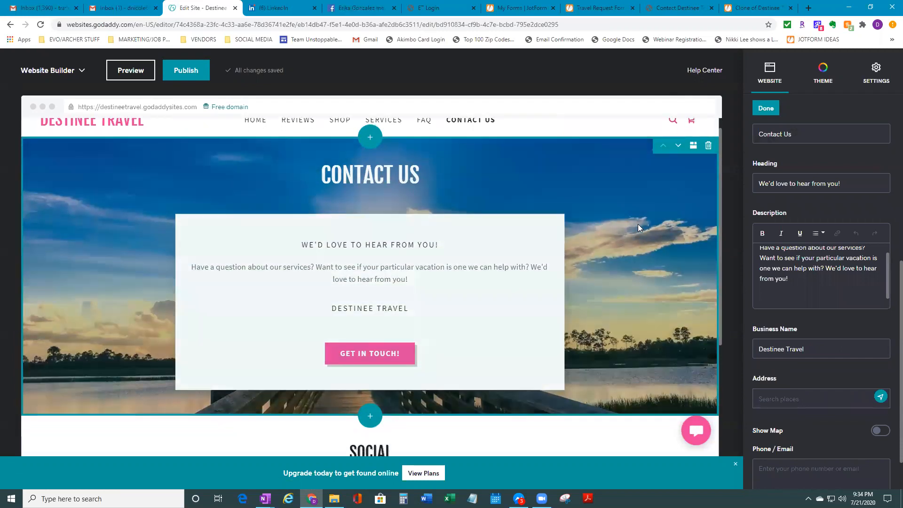
scroll(662, 304, up, 4)
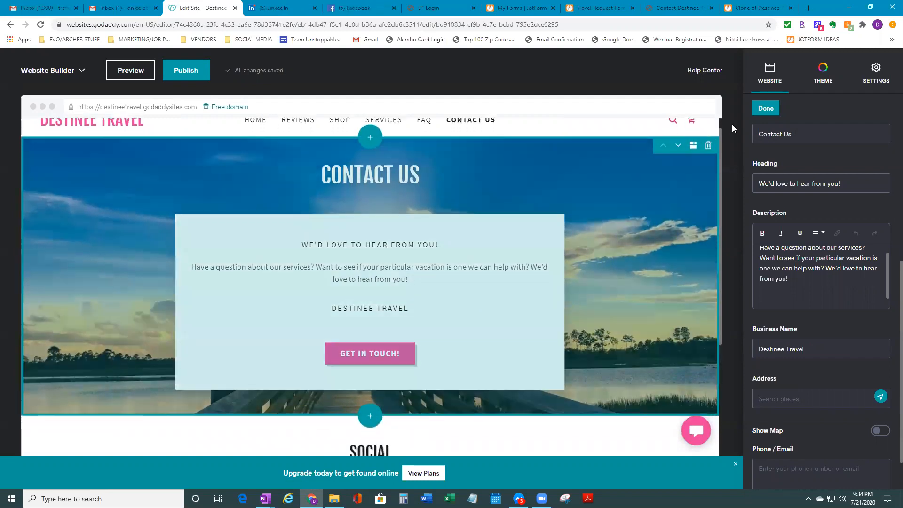
click(766, 108)
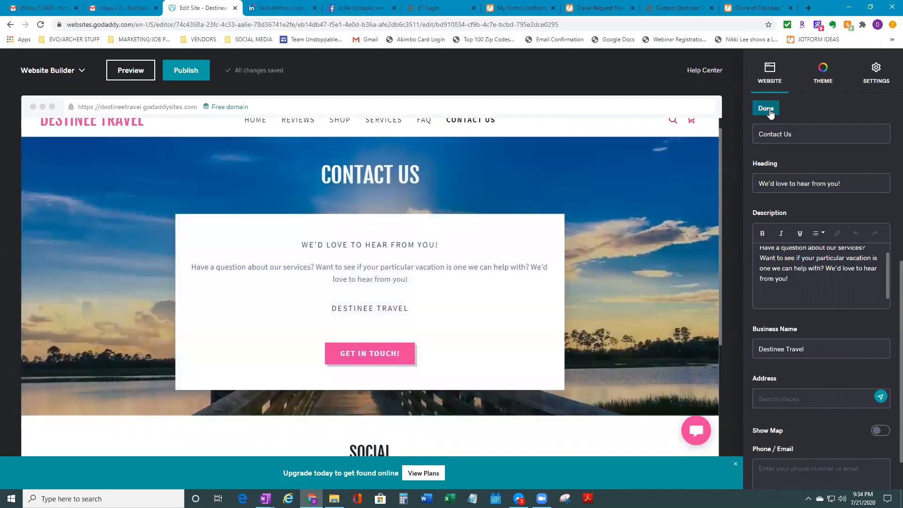
click(640, 278)
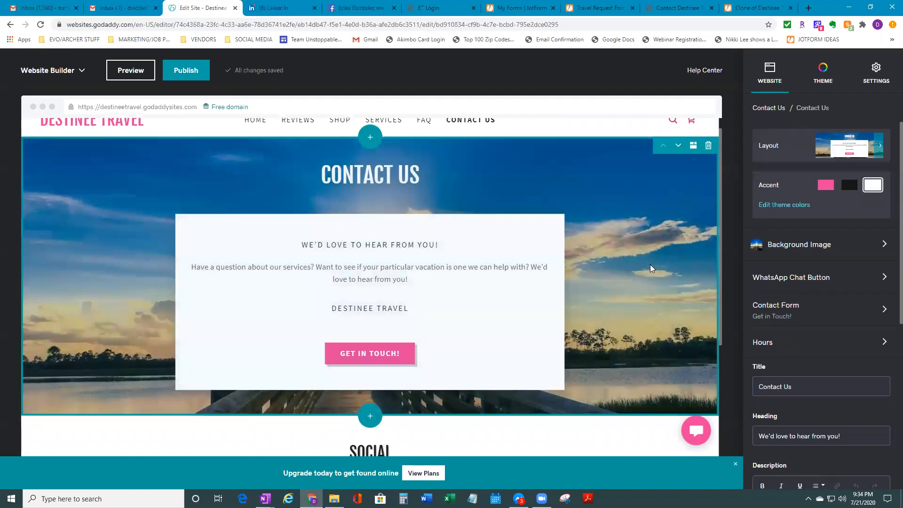
Apply the 'Display contact info, form, hours' layout to the Contact Us section
click(884, 150)
scroll(871, 306, down, 5)
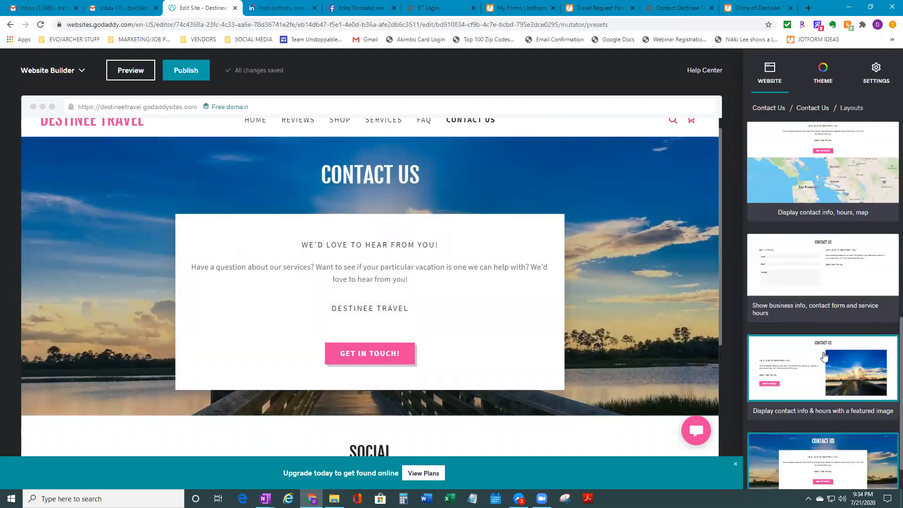
scroll(838, 282, up, 4)
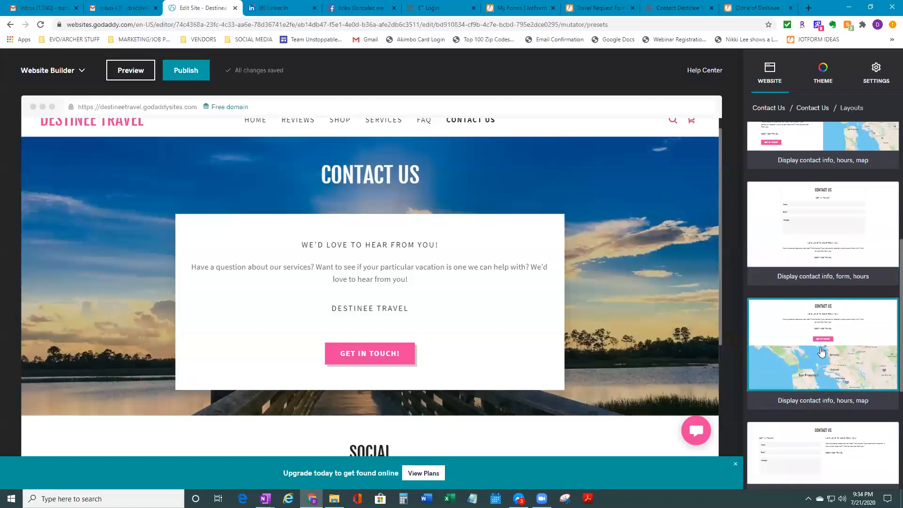
click(849, 229)
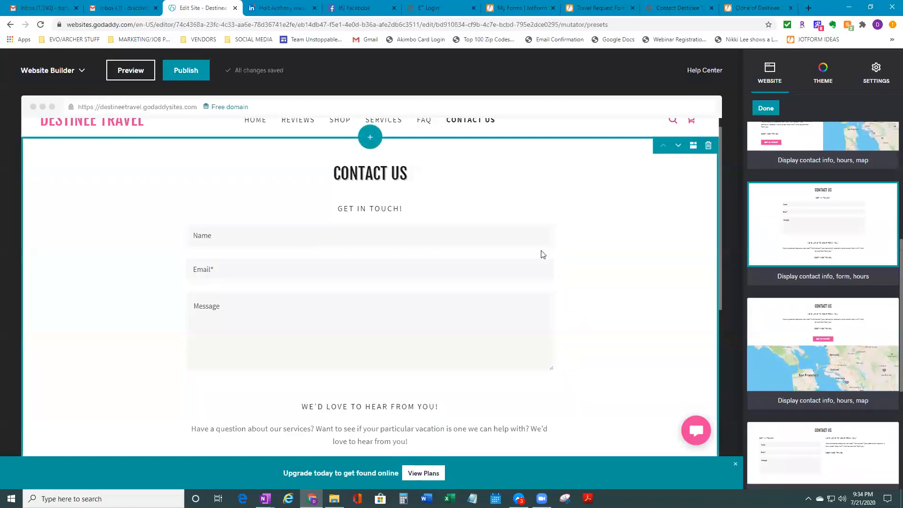
click(605, 287)
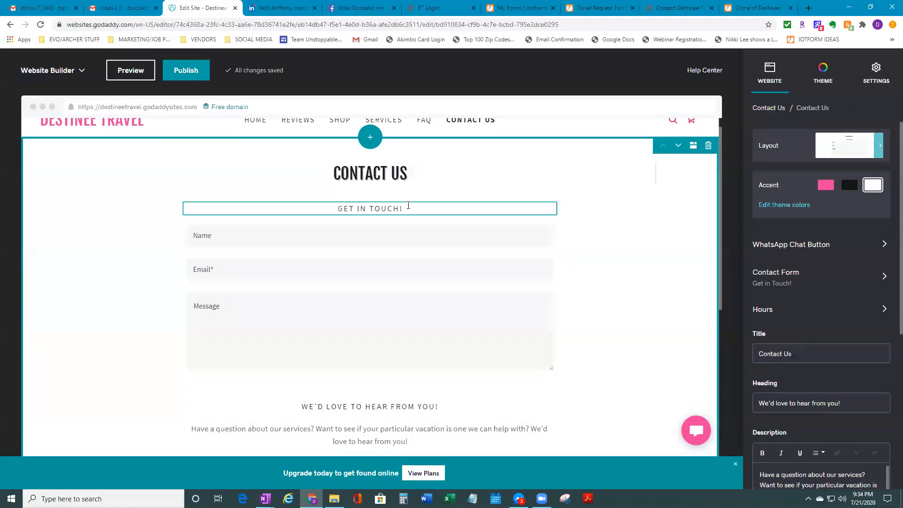
scroll(457, 275, up, 1)
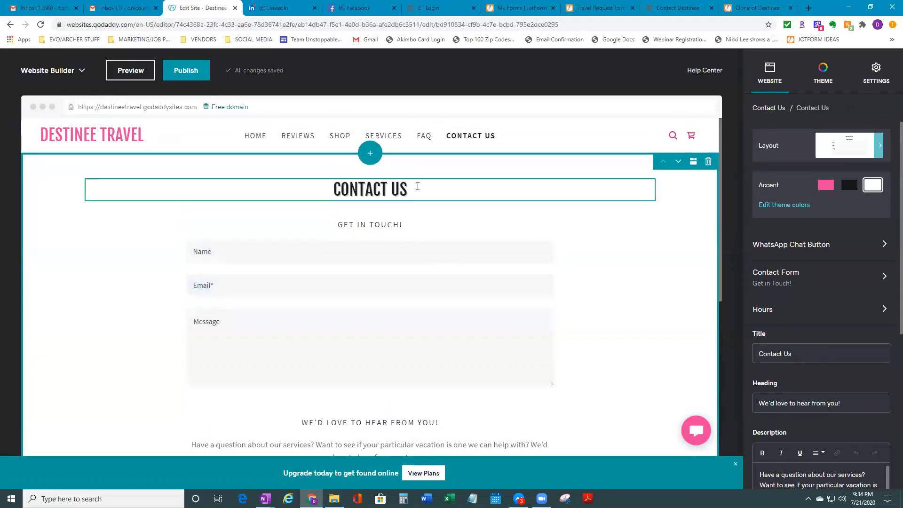
click(408, 189)
drag(408, 189, 329, 190)
text(Derst)
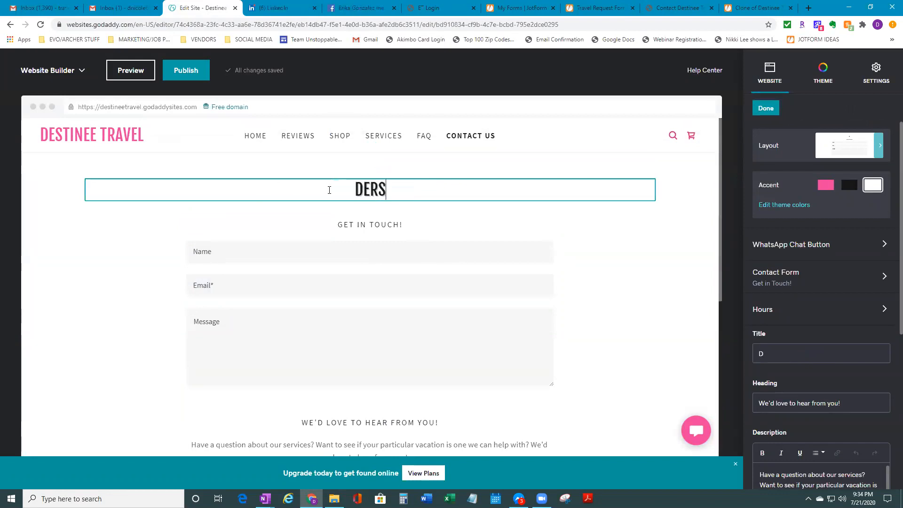
key(BackSpace)
key(BackSpace)
key(BackSpace)
key(BackSpace)
key(BackSpace)
text(Contact Us)
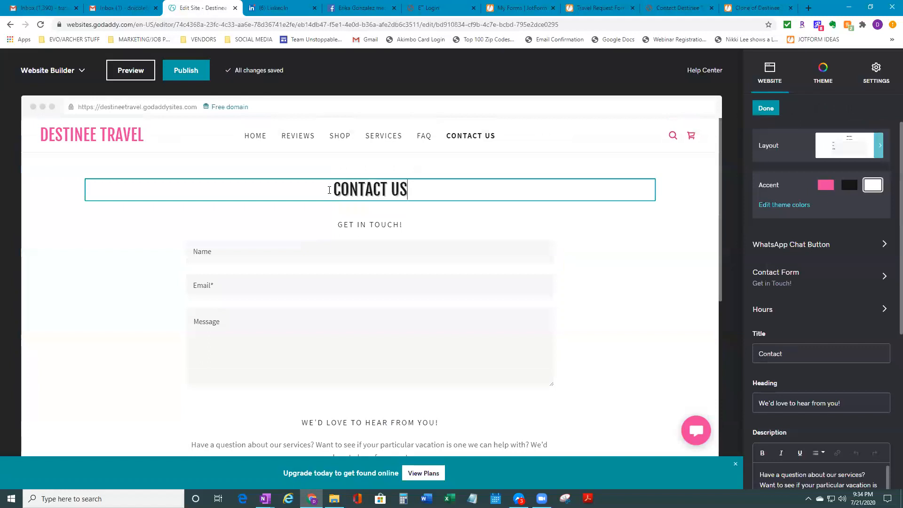
drag(403, 225, 344, 224)
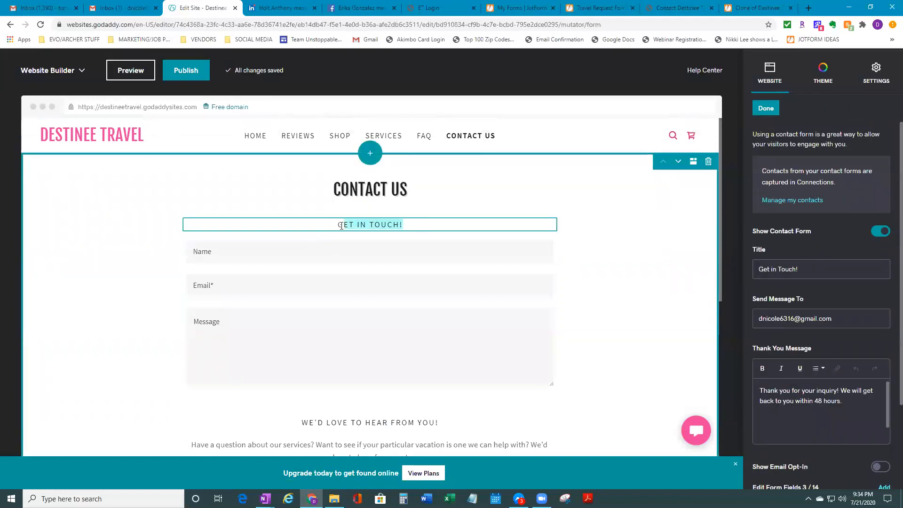
scroll(459, 409, down, 1)
click(456, 410)
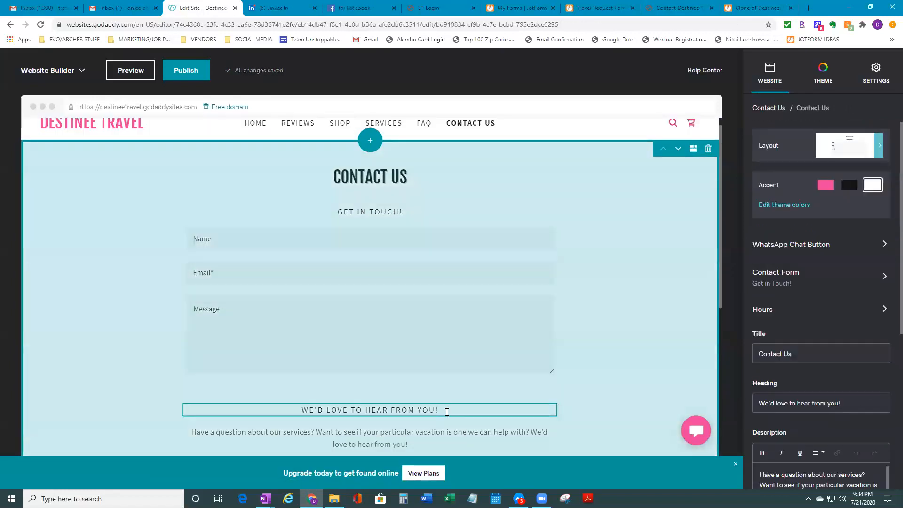
drag(447, 412, 294, 412)
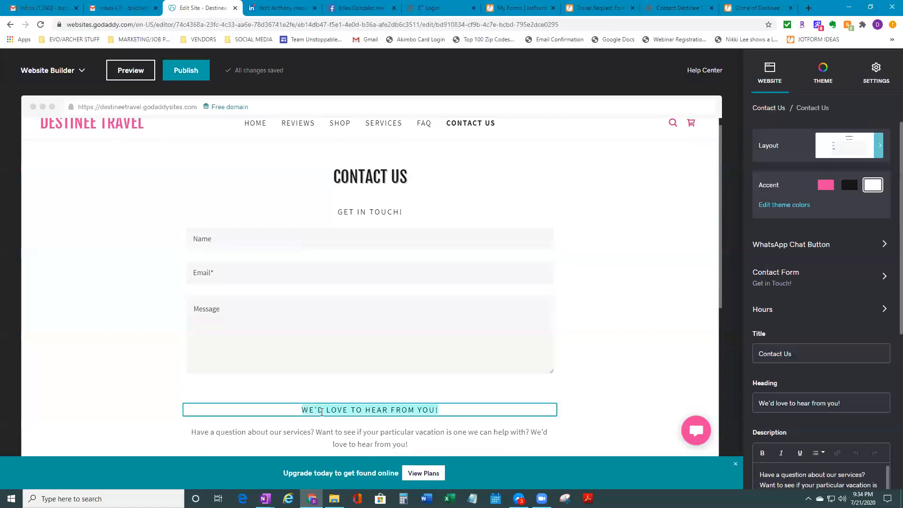
drag(408, 444, 194, 426)
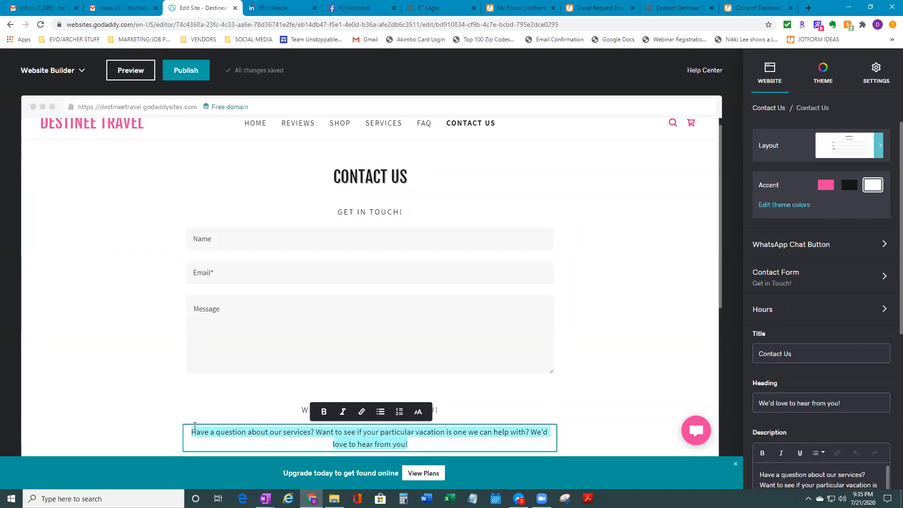
Replace the description text with 'One of our agents will be in touch with you as soon as possible!'
key(BackSpace)
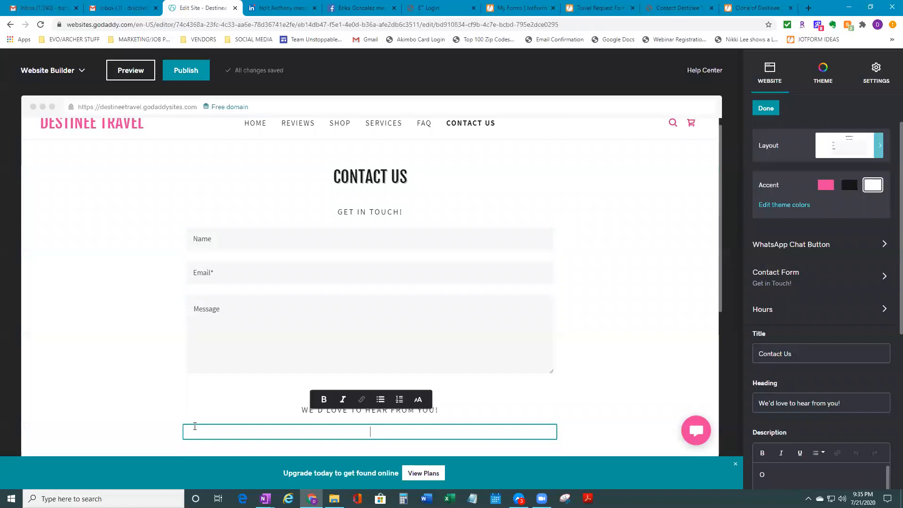
text(One )
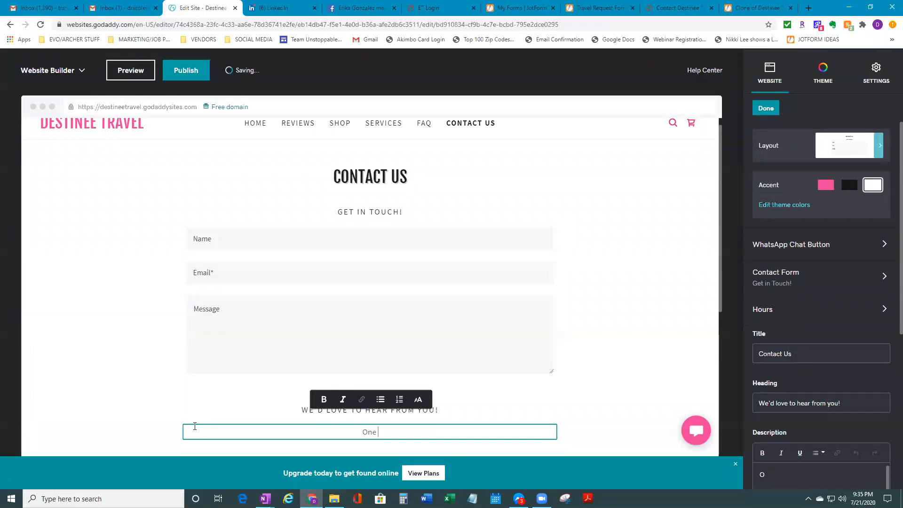
text(of our agents )
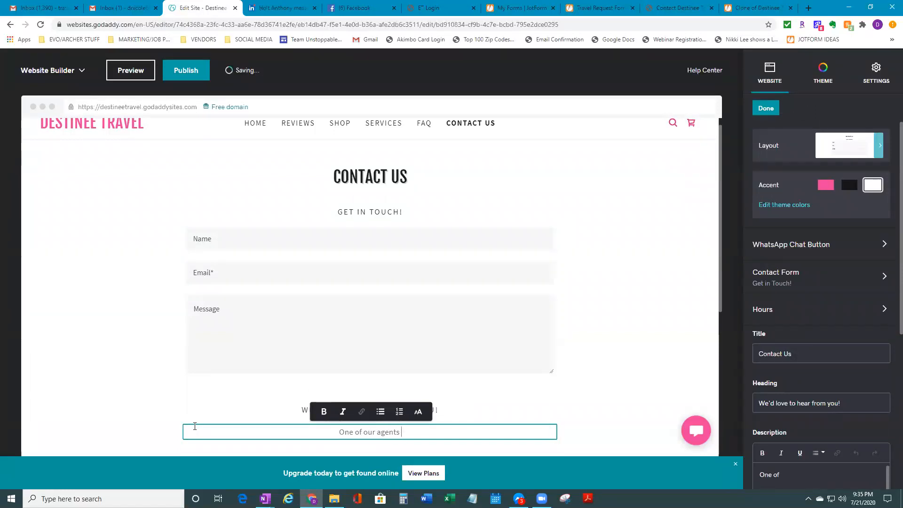
text(will be in tou)
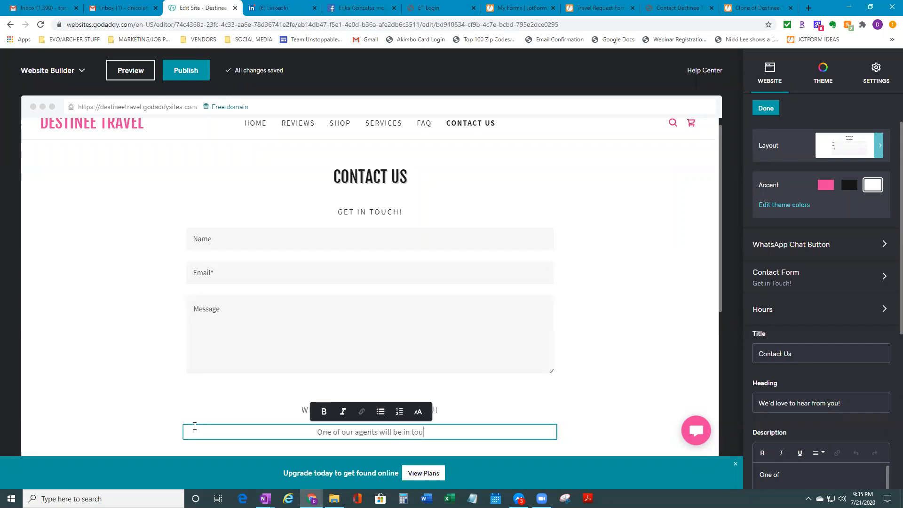
text(ch with )
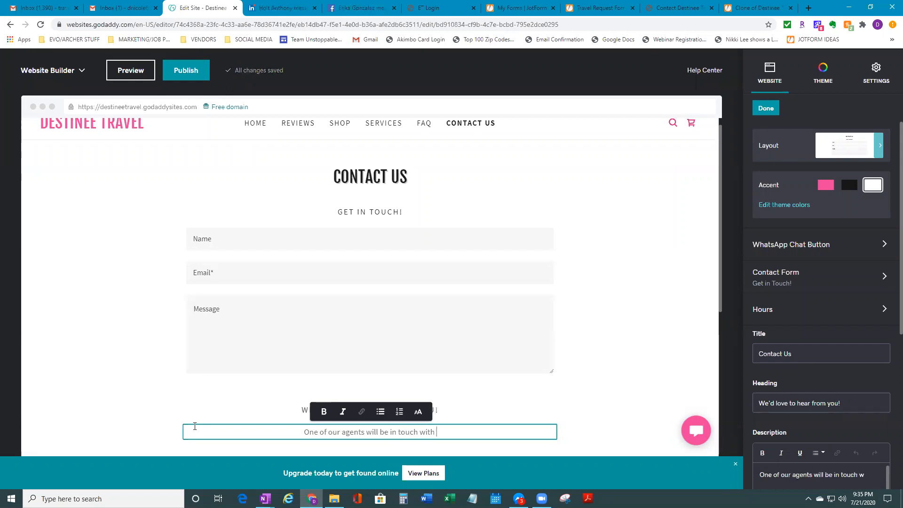
text(you as soon a)
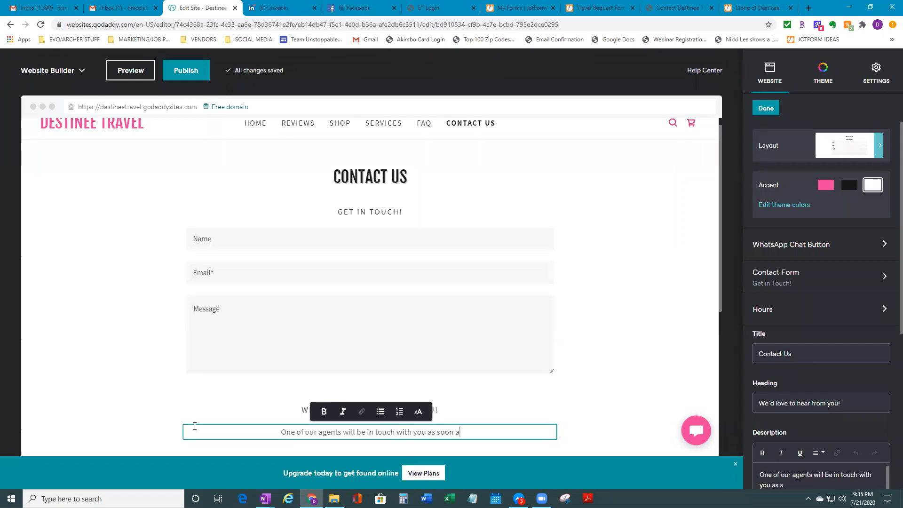
text(s possible)
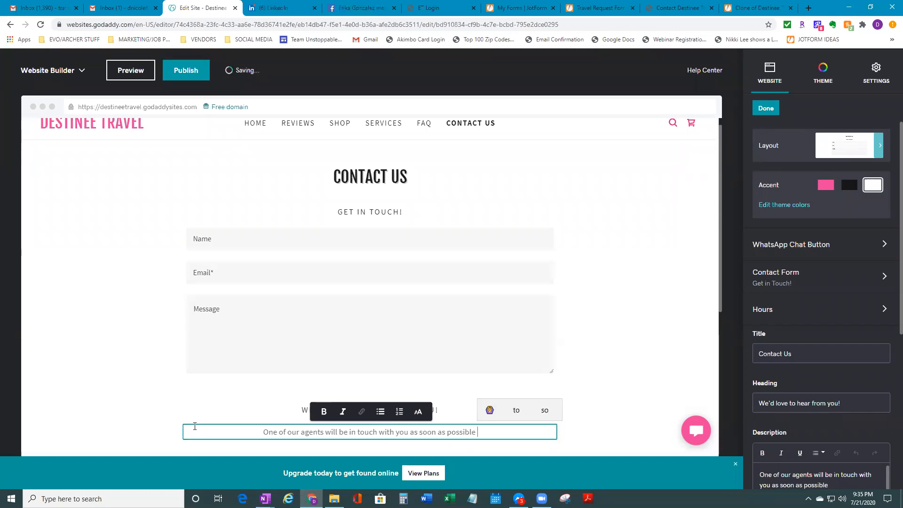
key(BackSpace)
text(!)
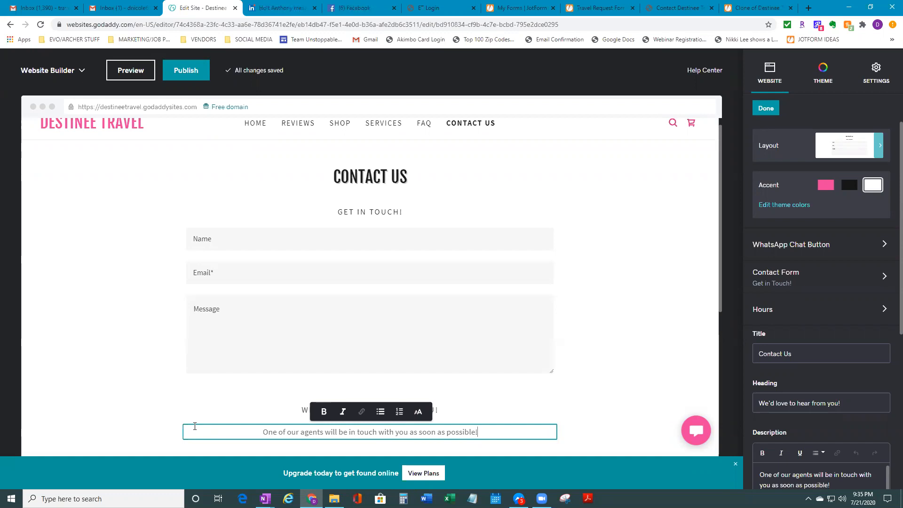
click(596, 414)
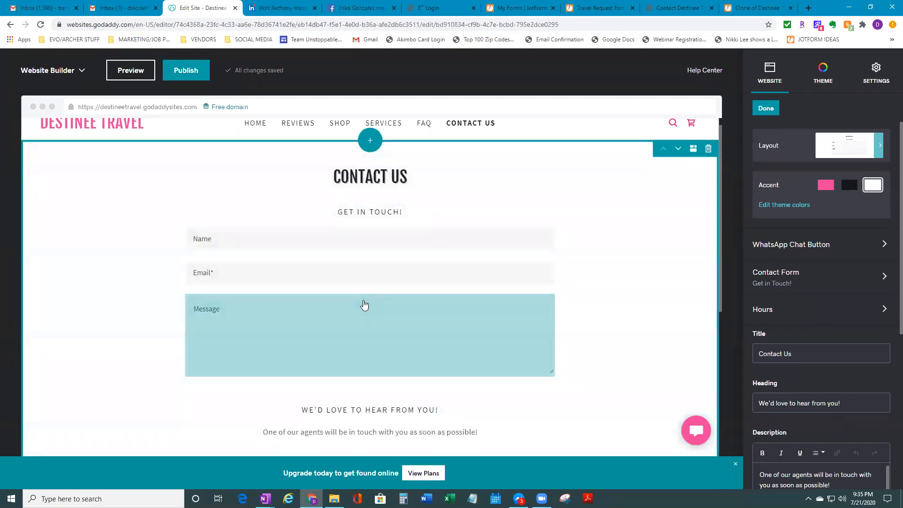
scroll(454, 407, down, 2)
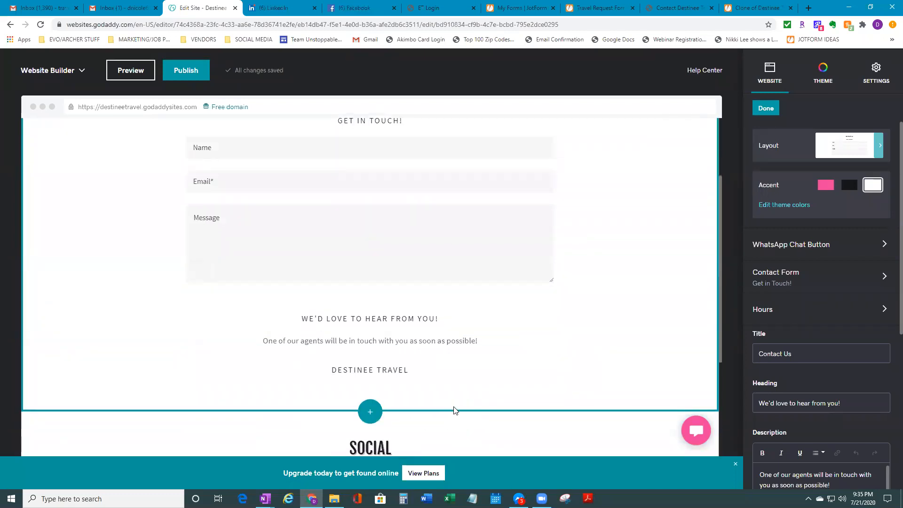
scroll(454, 411, down, 6)
scroll(454, 353, up, 8)
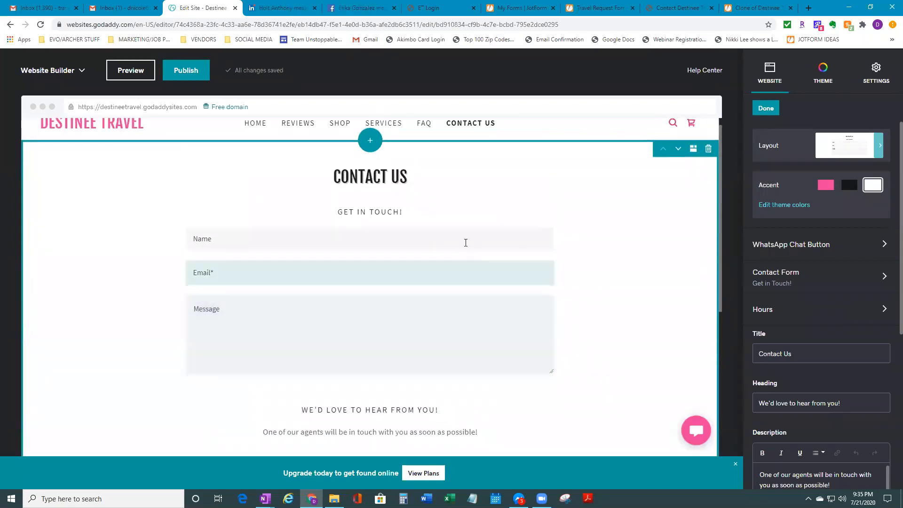
Keep the Name form field as single-line text and make it required
click(465, 242)
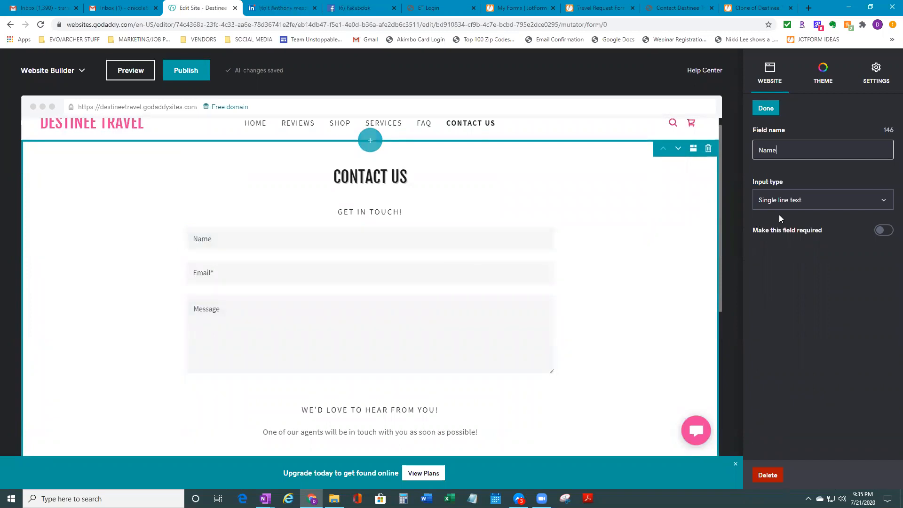
click(837, 204)
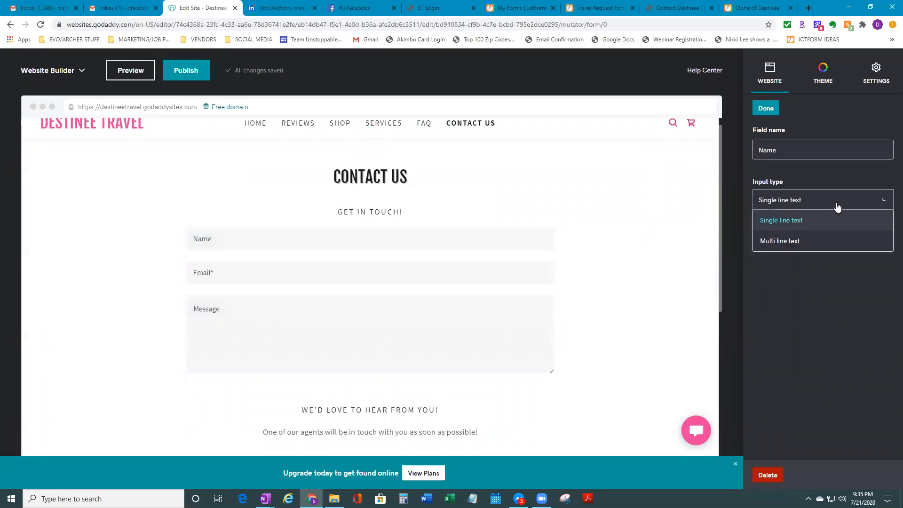
click(851, 310)
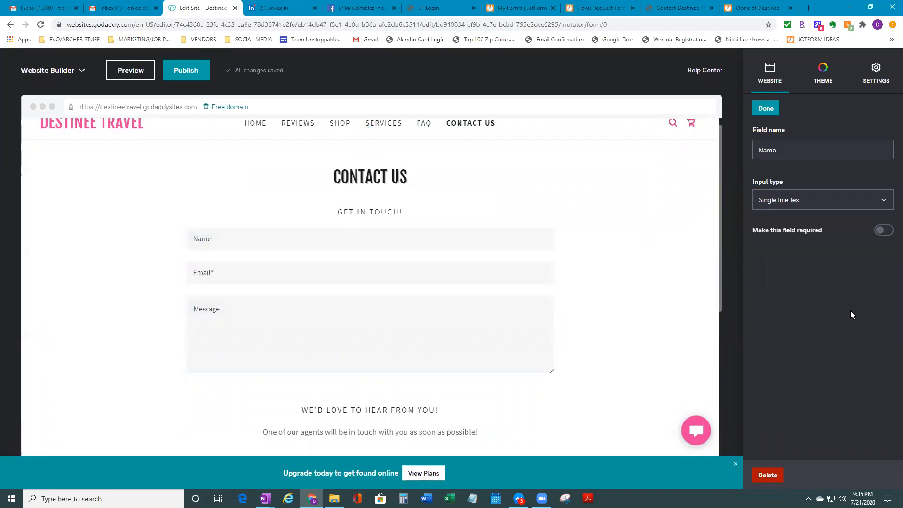
click(386, 231)
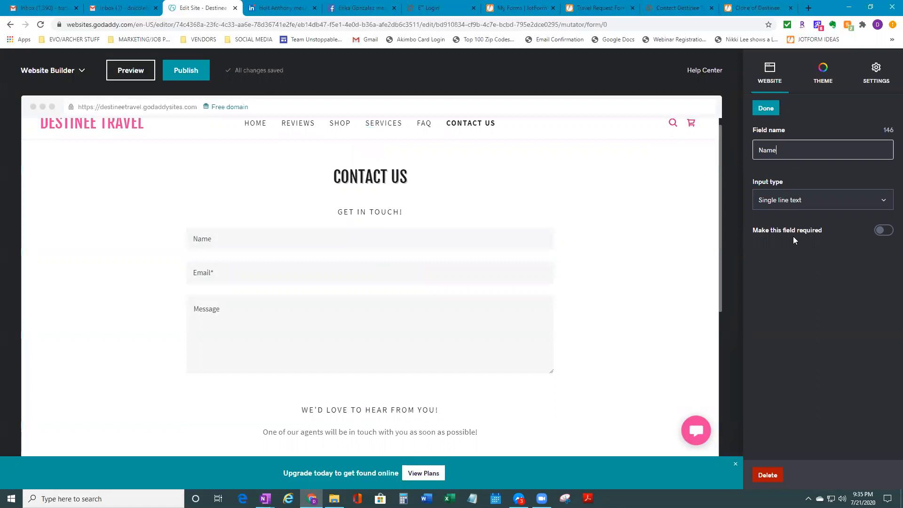
click(883, 232)
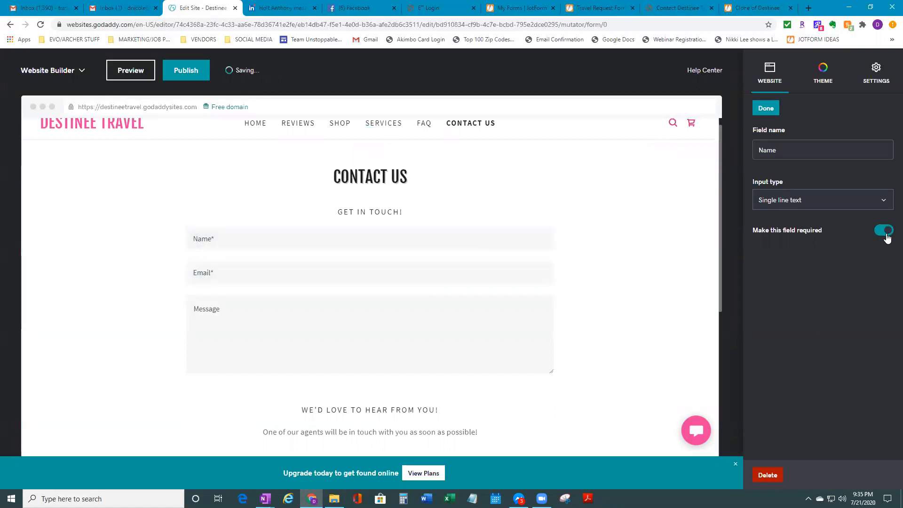
click(460, 274)
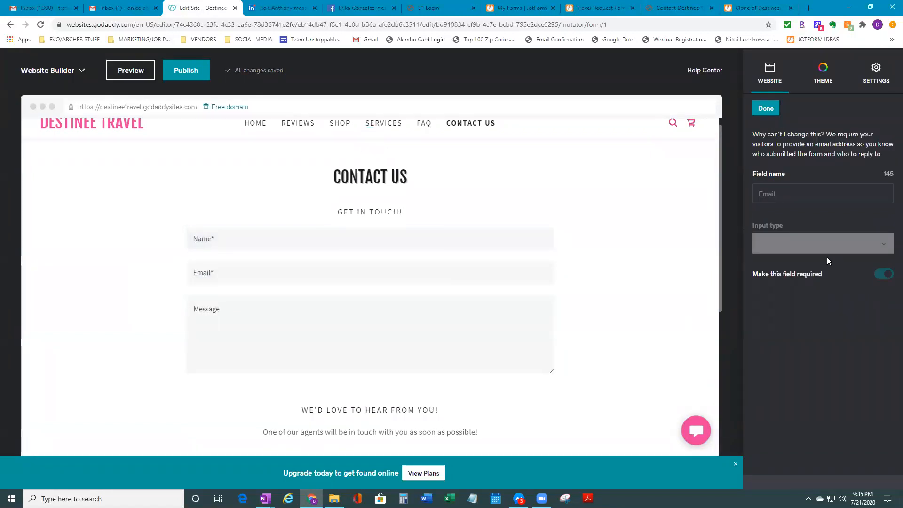
click(375, 323)
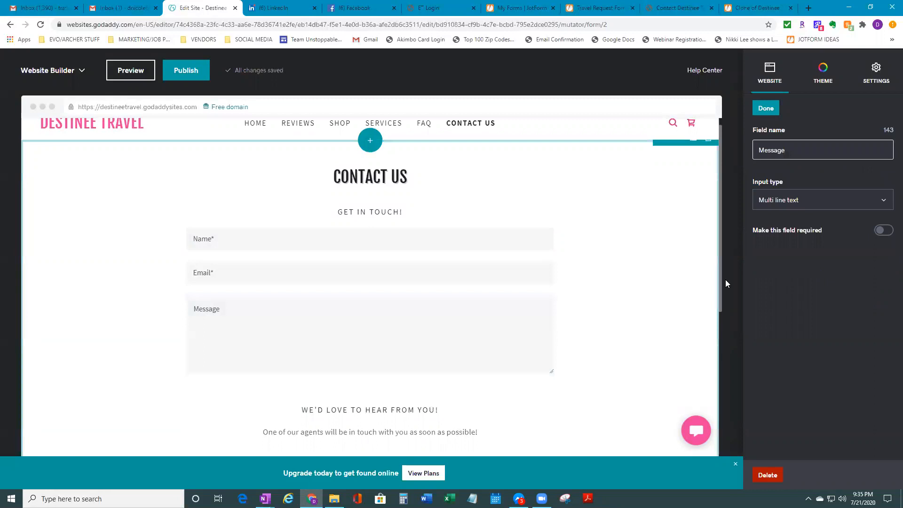
click(585, 264)
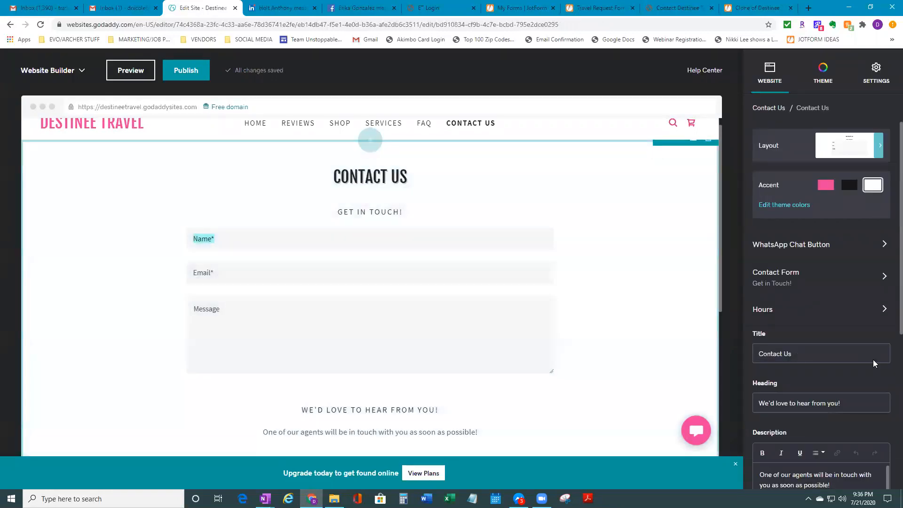
Turn the Message field into a required single-line field named 'Phone Number'
scroll(874, 359, down, 6)
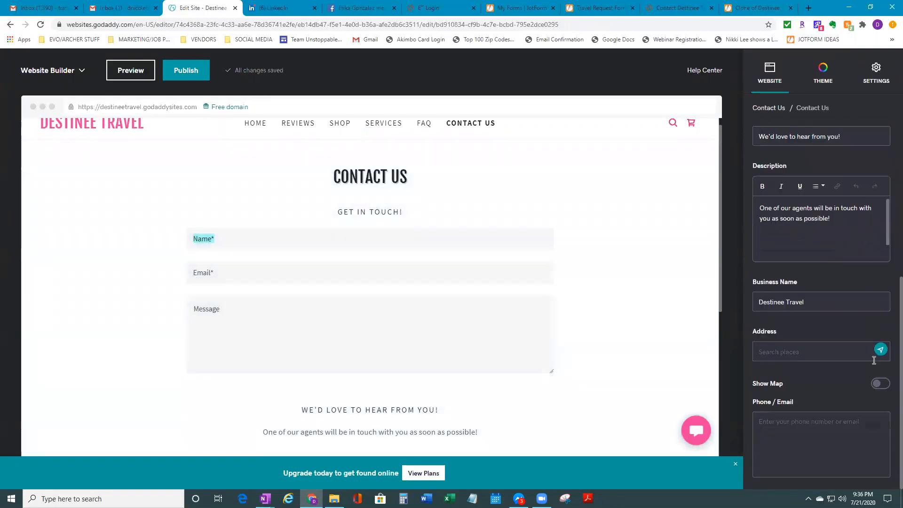
scroll(874, 360, up, 5)
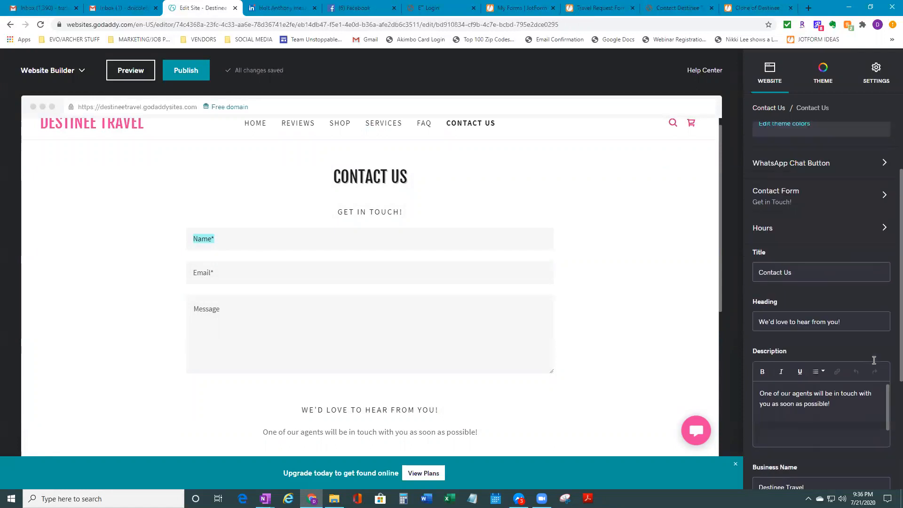
scroll(874, 361, up, 2)
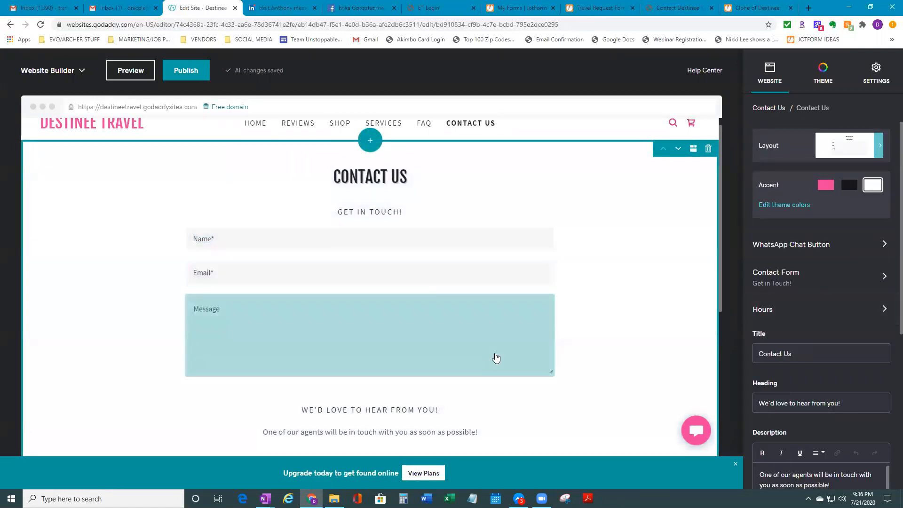
scroll(562, 455, down, 2)
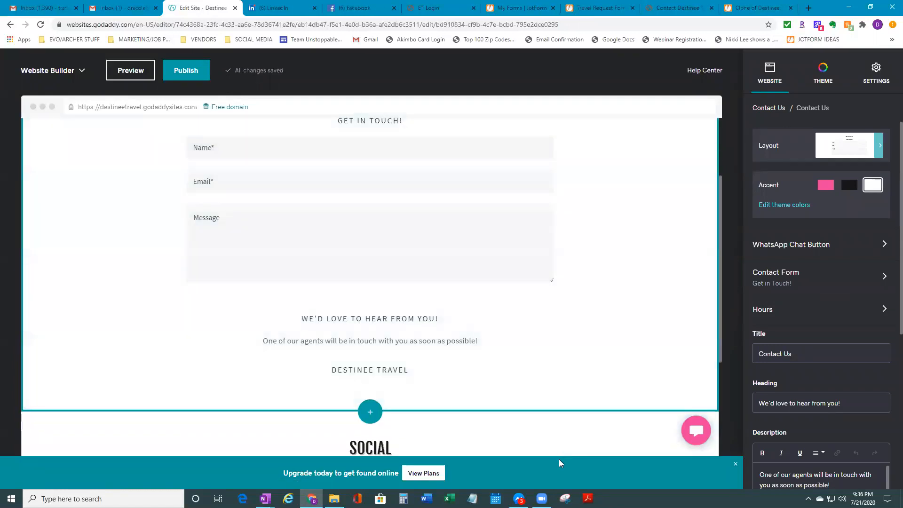
click(334, 256)
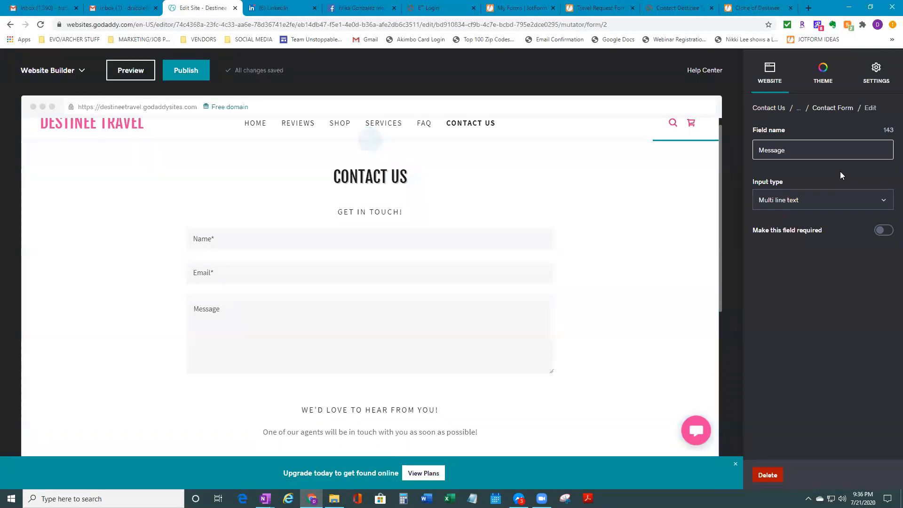
click(885, 204)
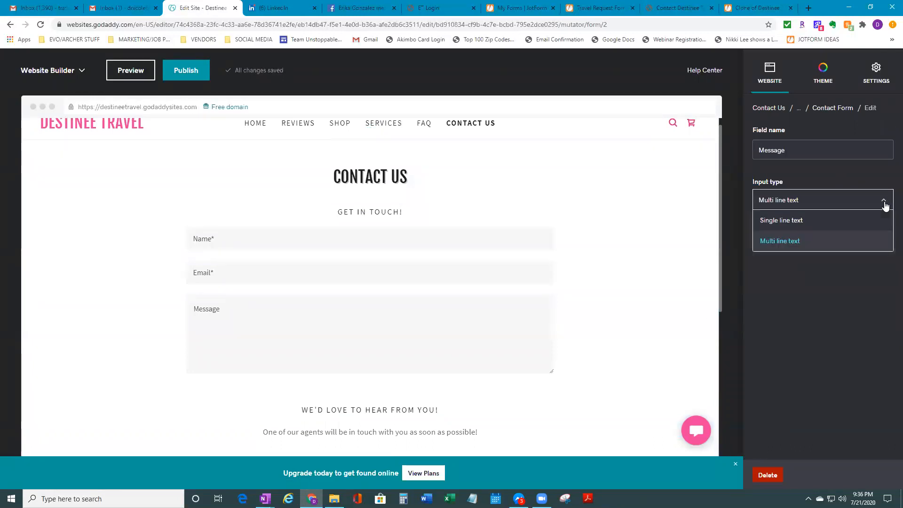
click(808, 225)
double_click(806, 146)
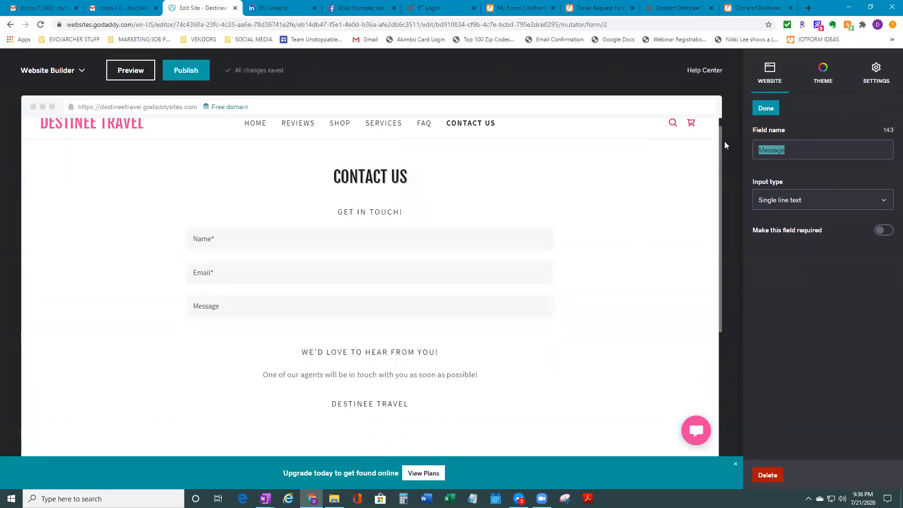
text(Phone Number)
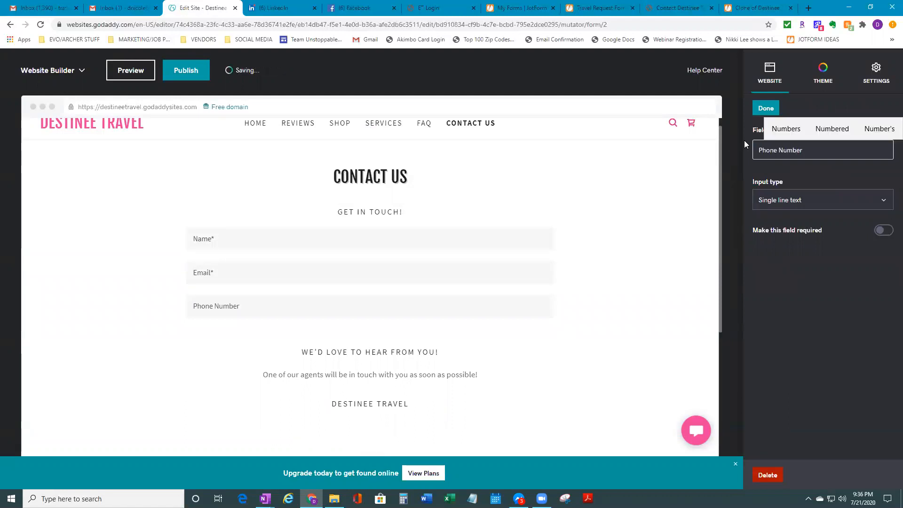
click(882, 231)
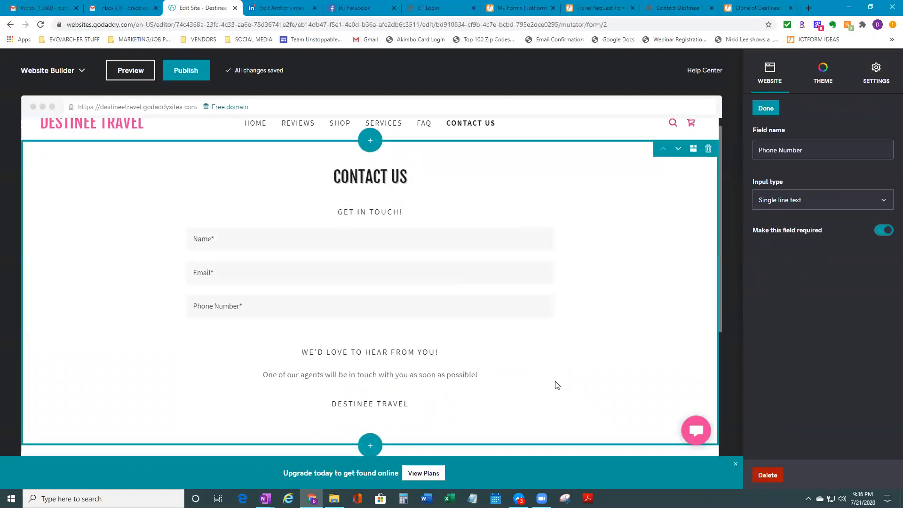
Revert that field to a multi-line box named 'Message', keeping it required
click(796, 201)
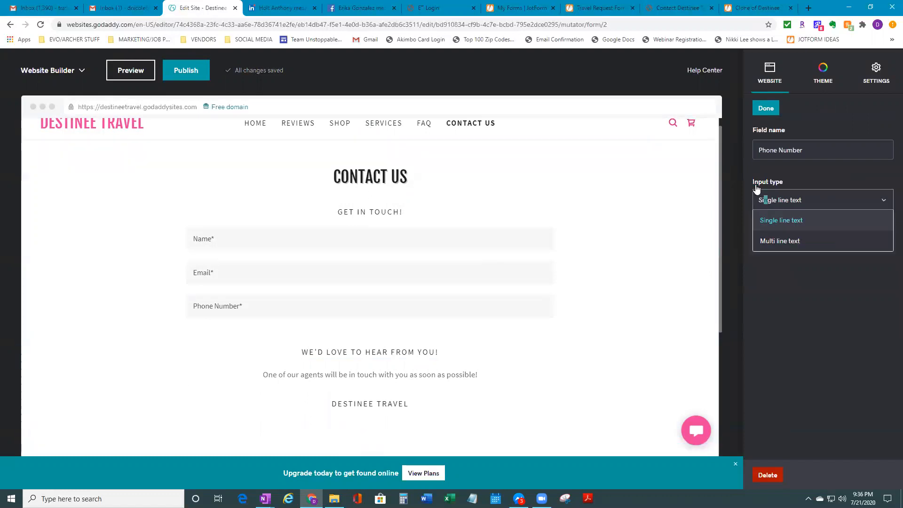
click(776, 243)
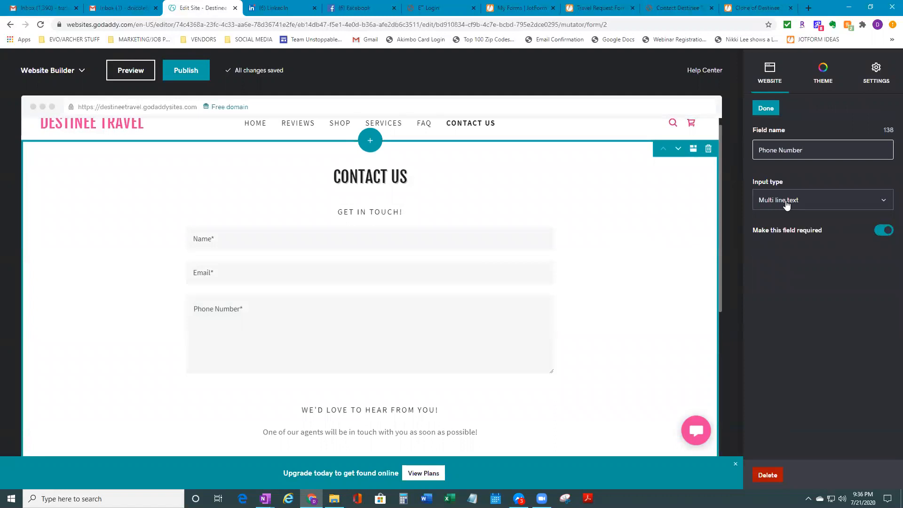
drag(734, 152, 763, 163)
text(M)
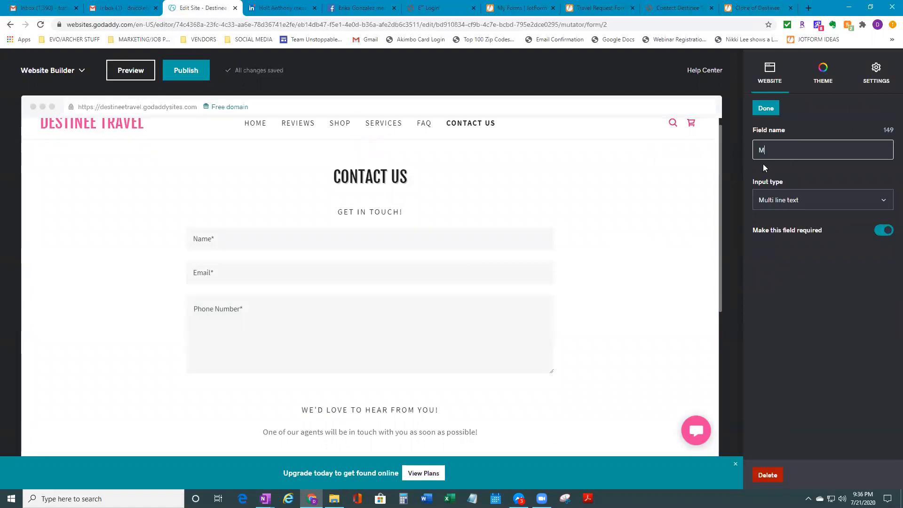
text(essage)
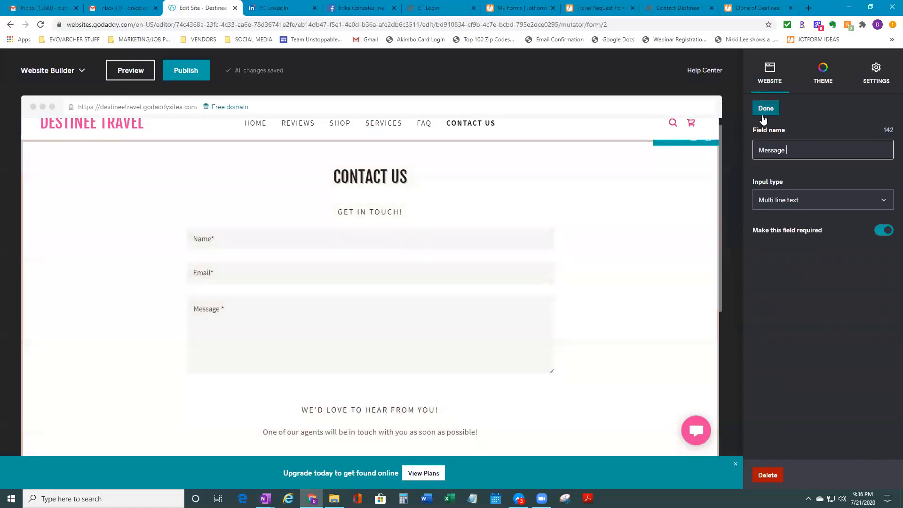
click(765, 111)
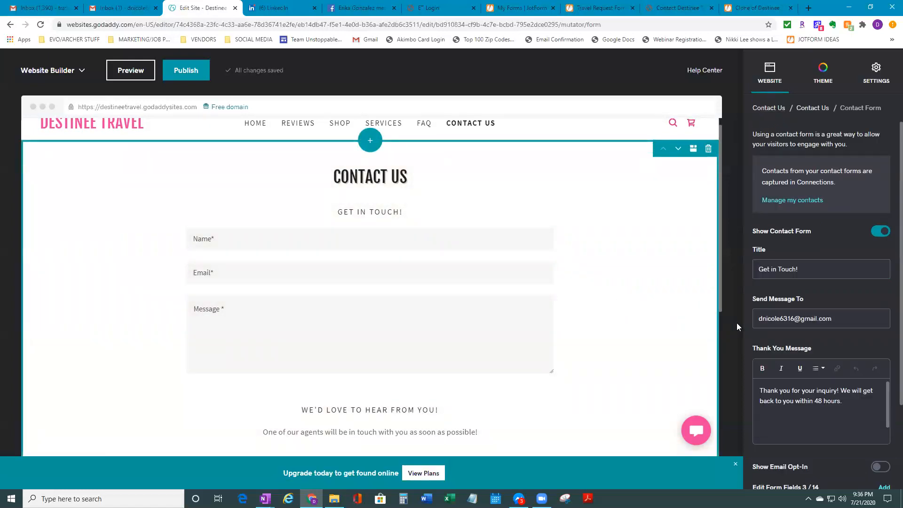
click(651, 317)
scroll(820, 378, down, 3)
scroll(820, 378, down, 2)
scroll(796, 375, up, 4)
scroll(407, 318, up, 1)
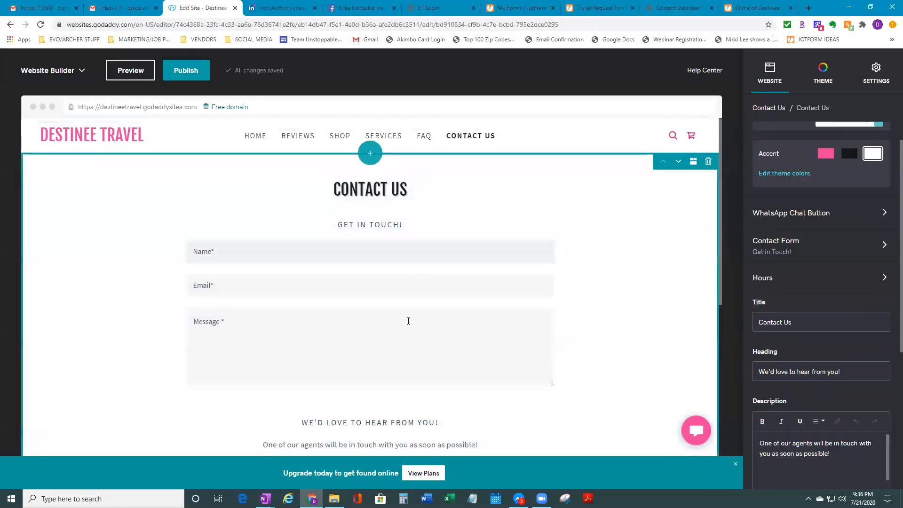
click(410, 291)
click(429, 259)
click(513, 363)
click(605, 317)
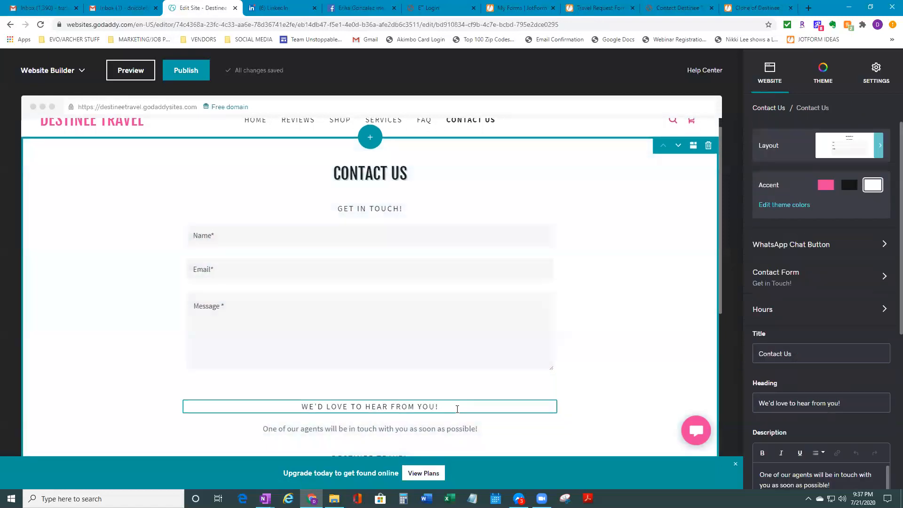
click(458, 407)
click(530, 430)
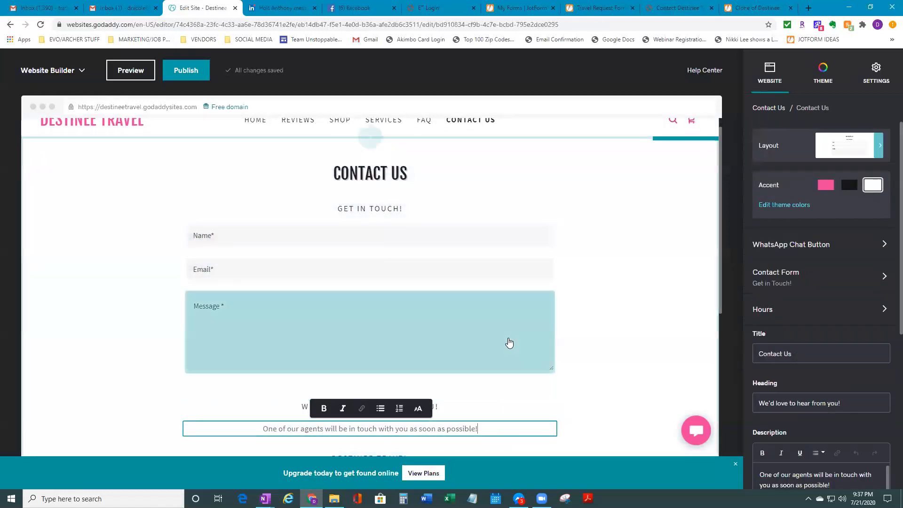
click(509, 343)
click(530, 274)
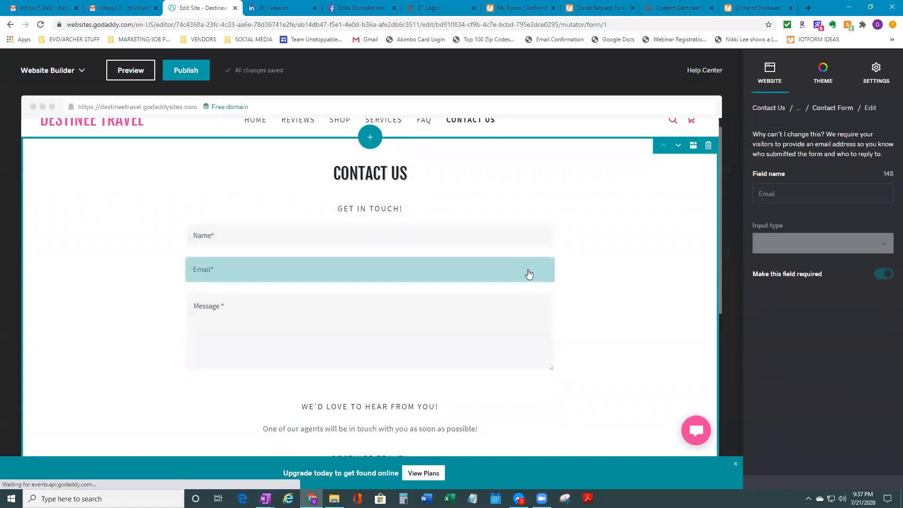
click(514, 236)
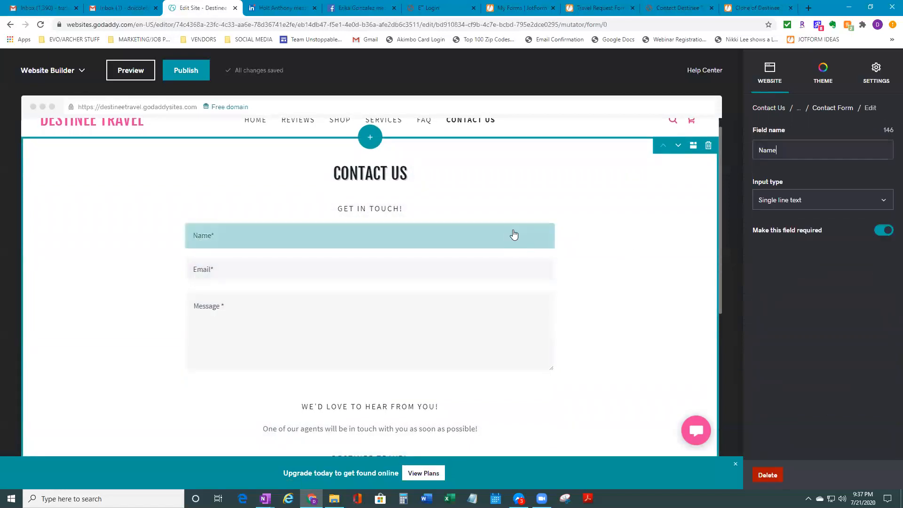
click(662, 246)
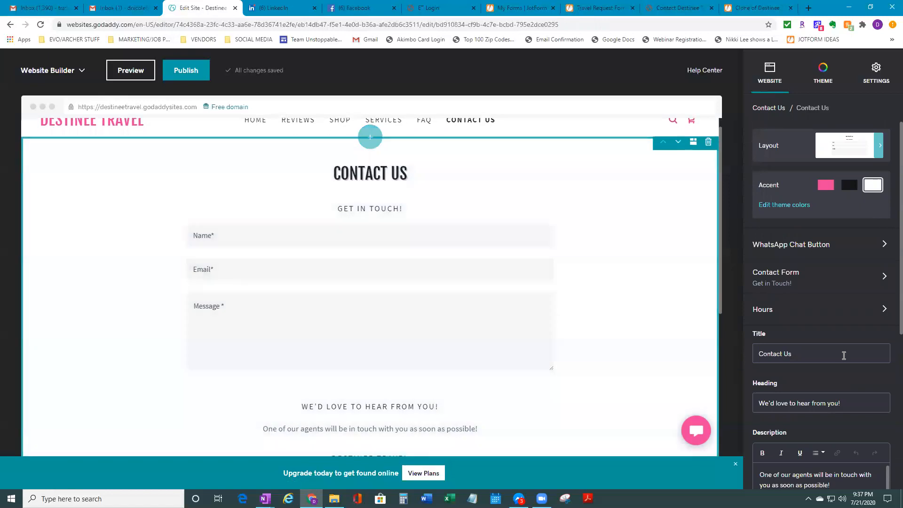
scroll(855, 380, down, 5)
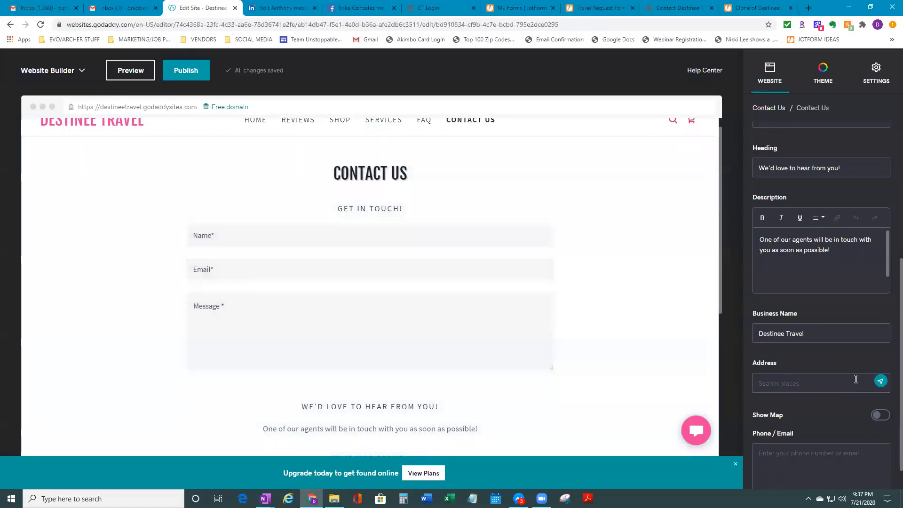
scroll(853, 379, down, 1)
scroll(859, 414, up, 6)
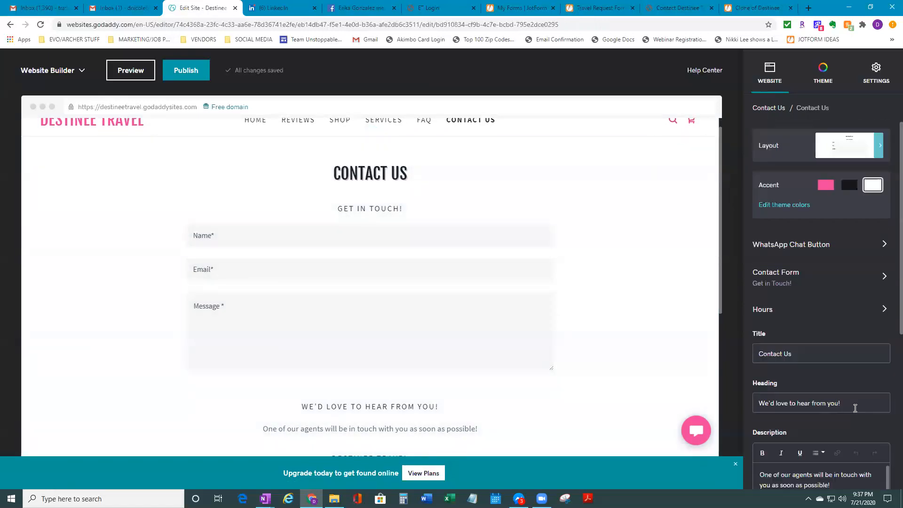
click(815, 285)
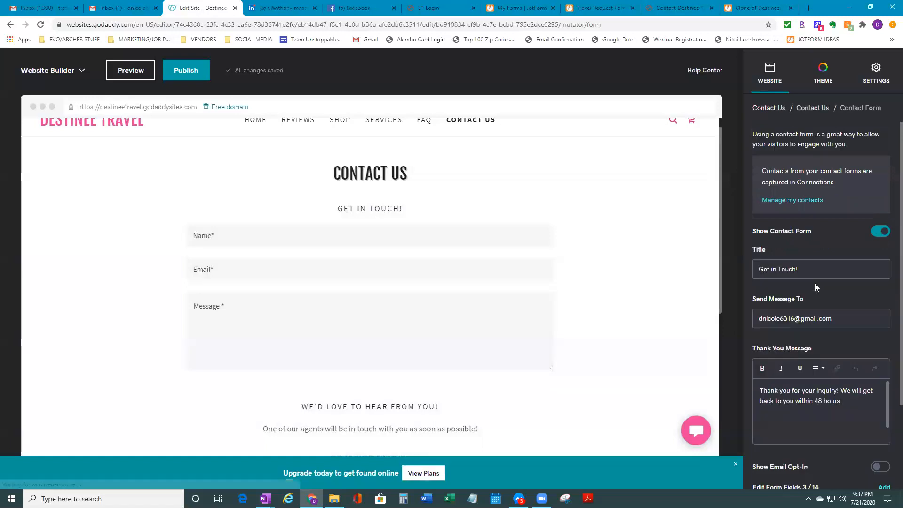
click(644, 282)
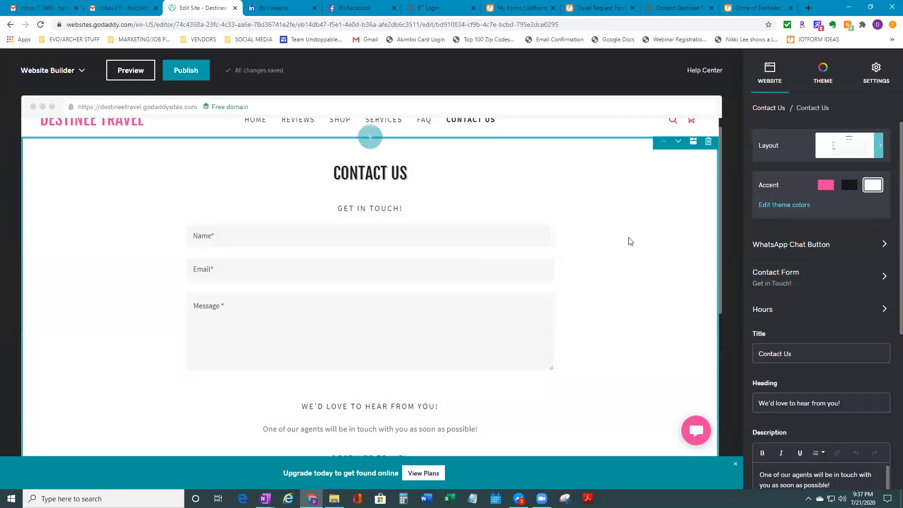
click(774, 285)
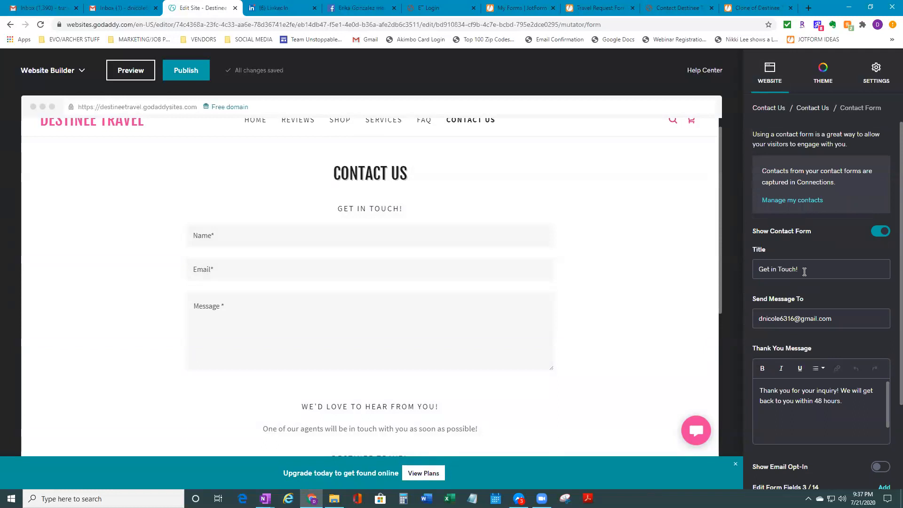
scroll(659, 325, down, 1)
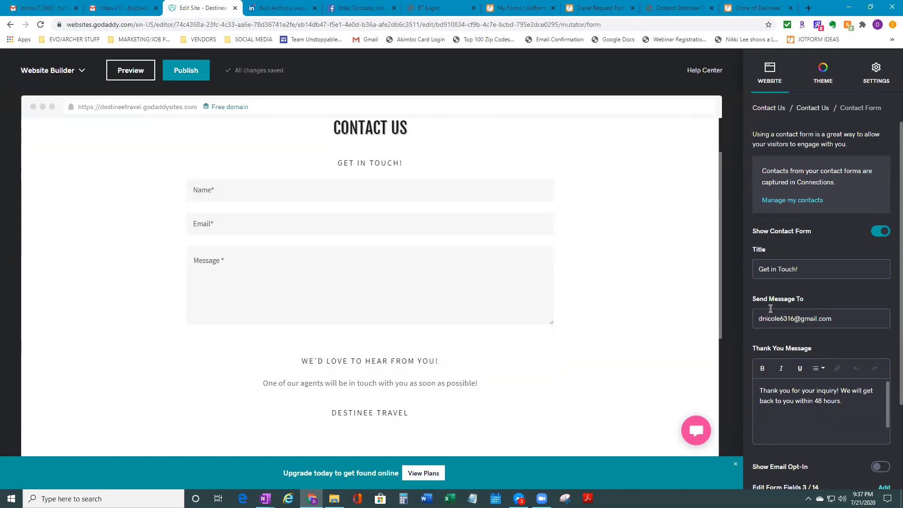
click(847, 327)
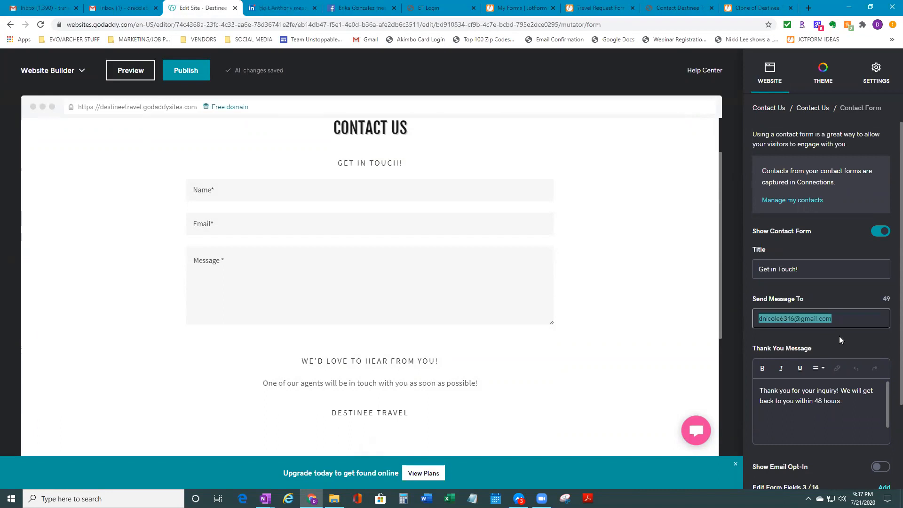
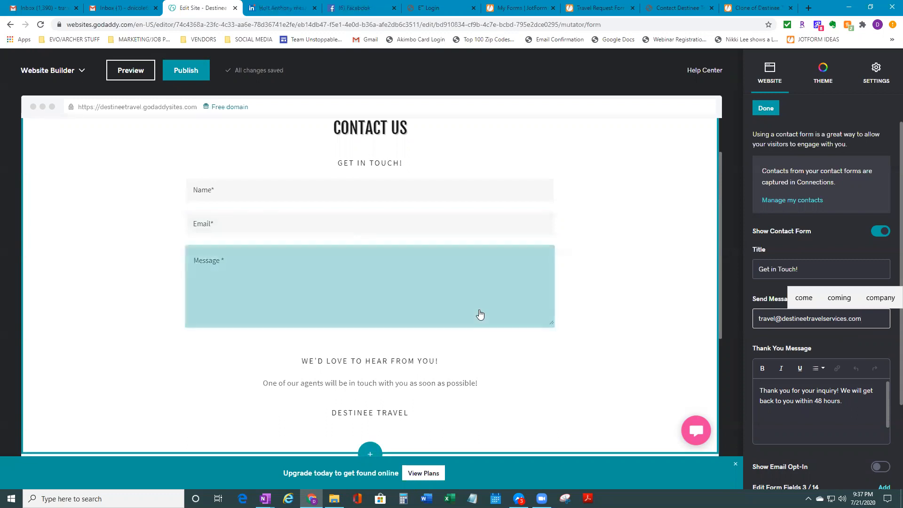
Enter the business's travel services e-mail as the contact form's Send Message To address
click(654, 325)
scroll(549, 341, down, 5)
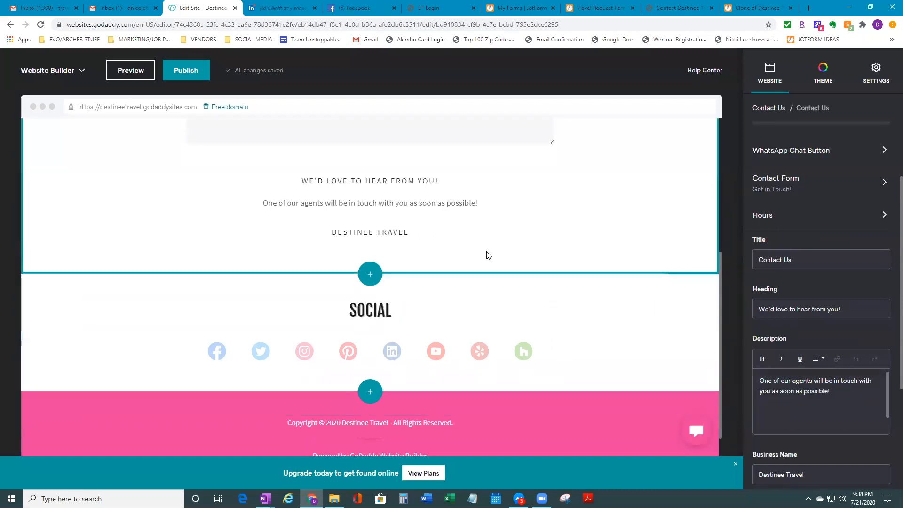
click(518, 309)
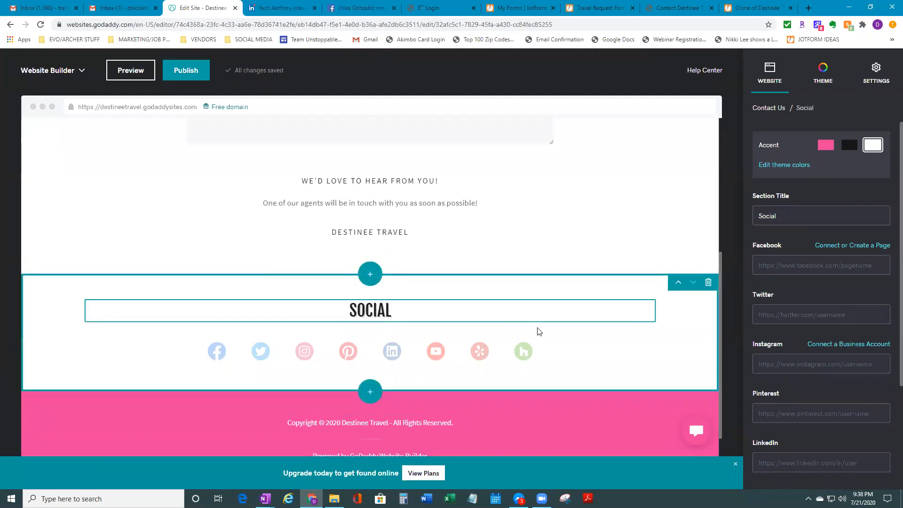
Retitle the Social section 'Follow Us On social media', then switch to Facebook
key(BackSpace)
key(BackSpace)
key(BackSpace)
key(BackSpace)
key(BackSpace)
key(BackSpace)
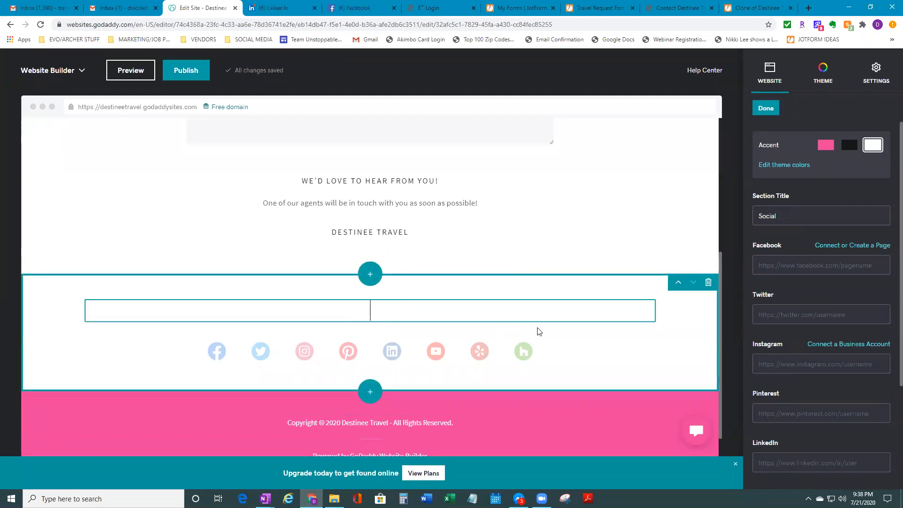
text(Follow Us On social med)
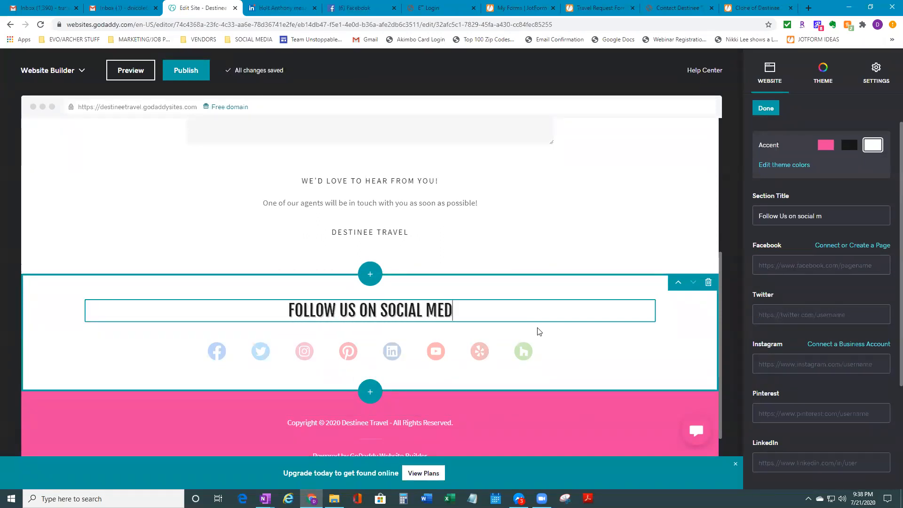
text(ia)
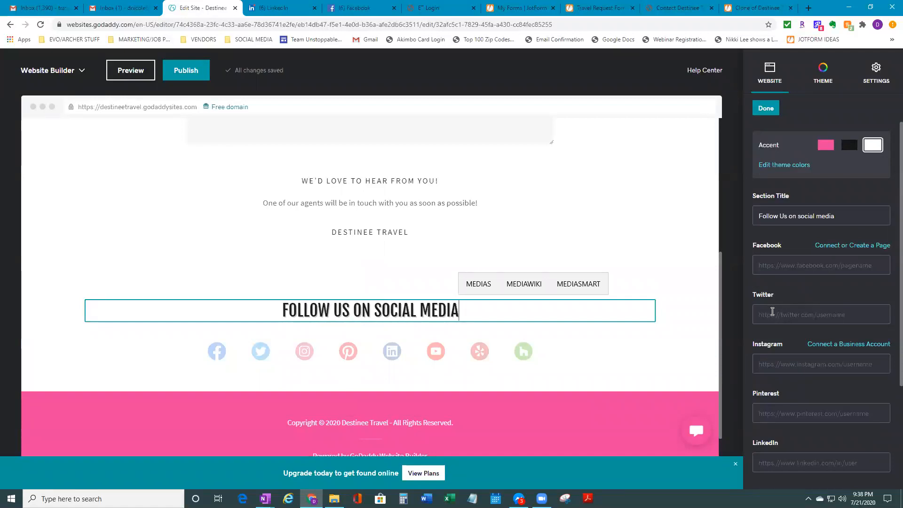
click(767, 269)
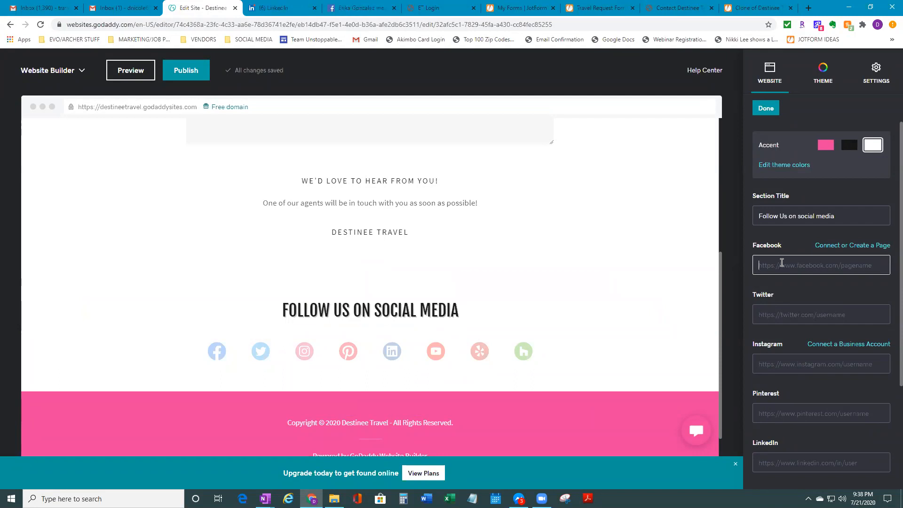
scroll(783, 380, down, 3)
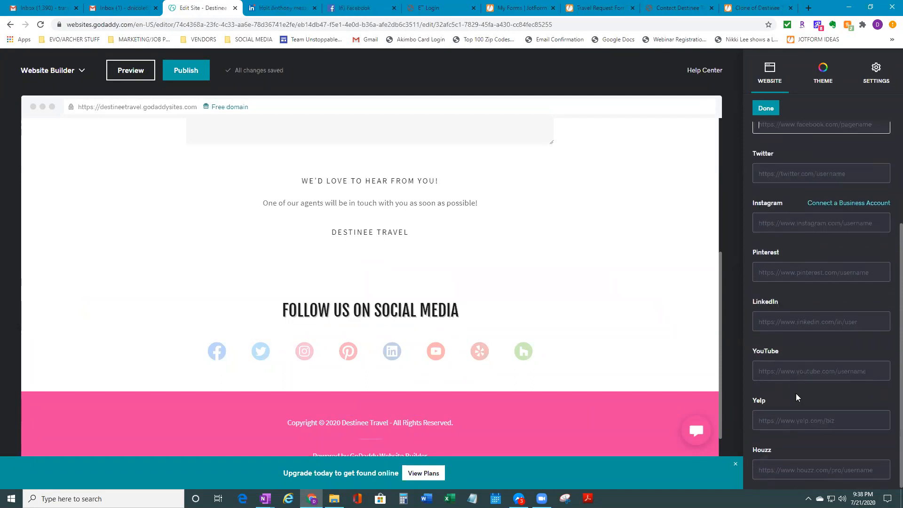
scroll(794, 374, up, 3)
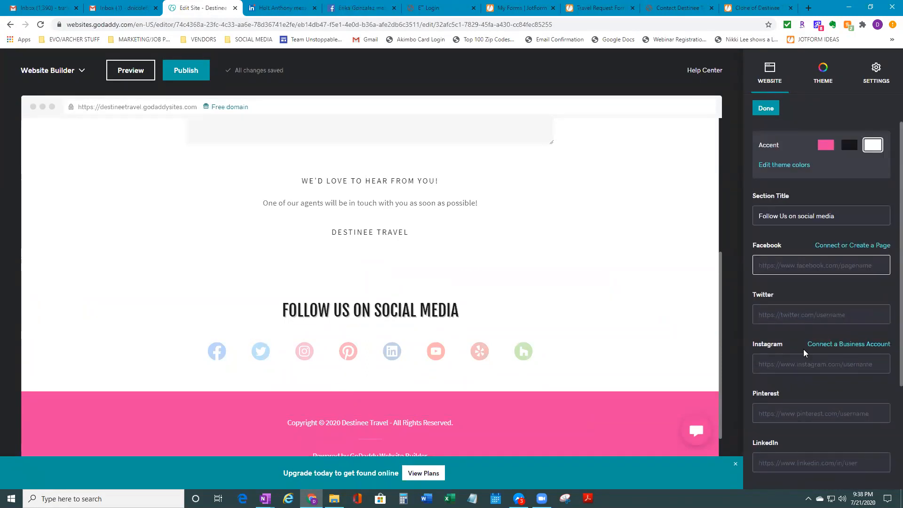
click(359, 10)
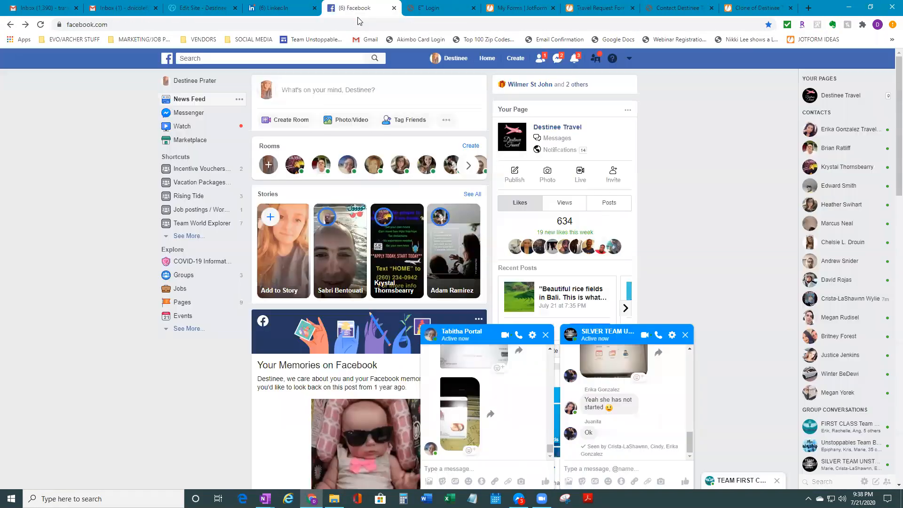
Copy the Facebook profile page's web address and go back to the site editor
click(644, 329)
click(534, 338)
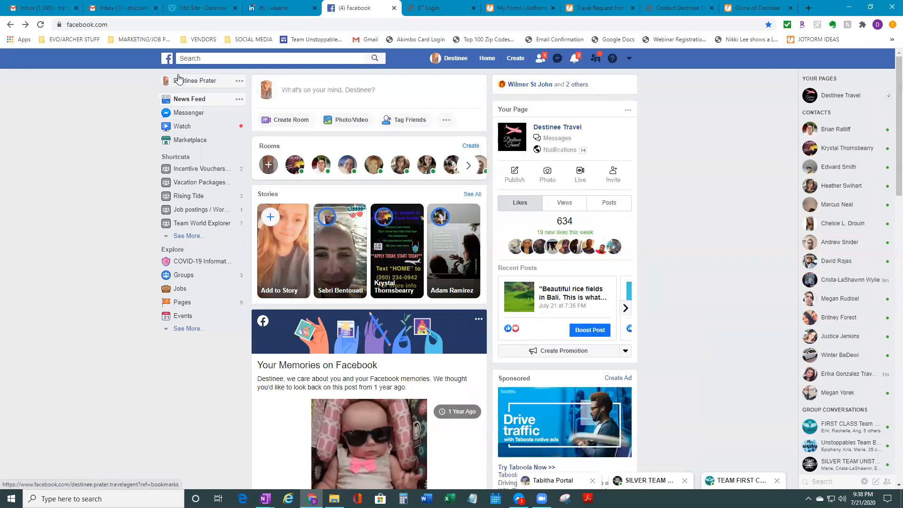
click(195, 80)
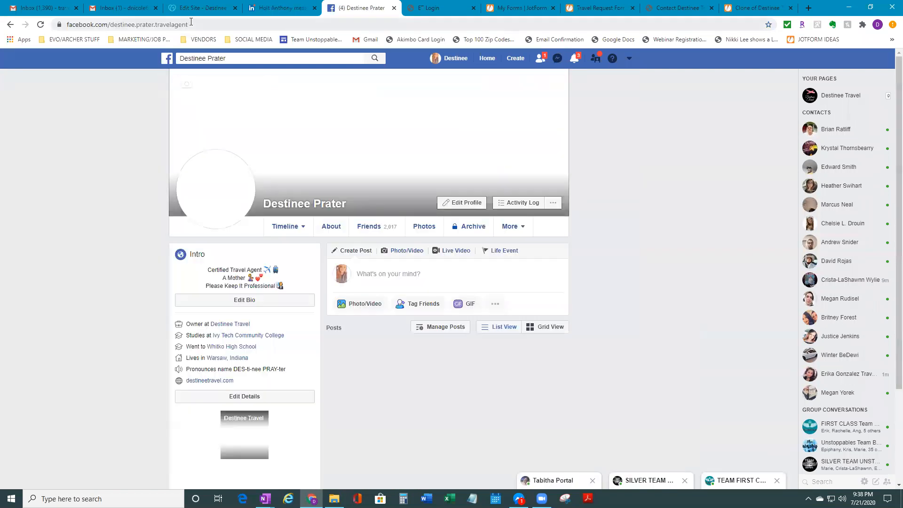
click(105, 25)
right_click(104, 25)
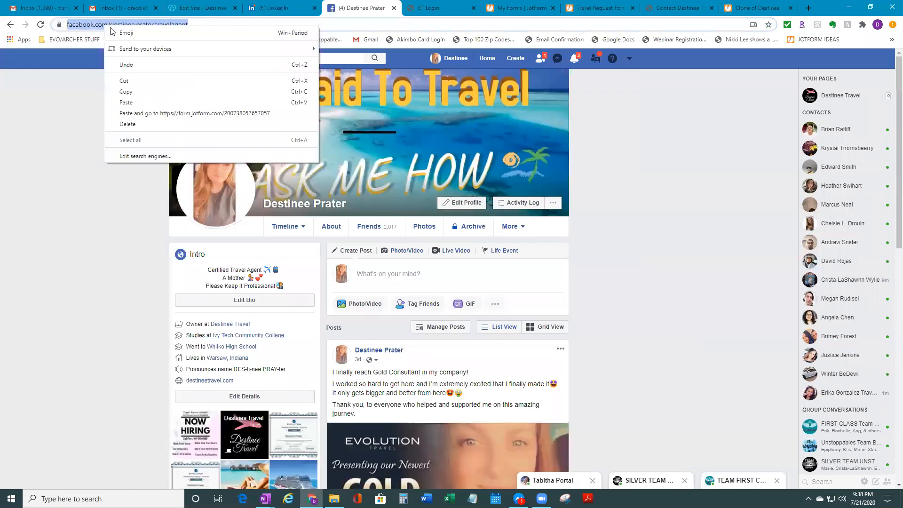
click(162, 93)
click(188, 9)
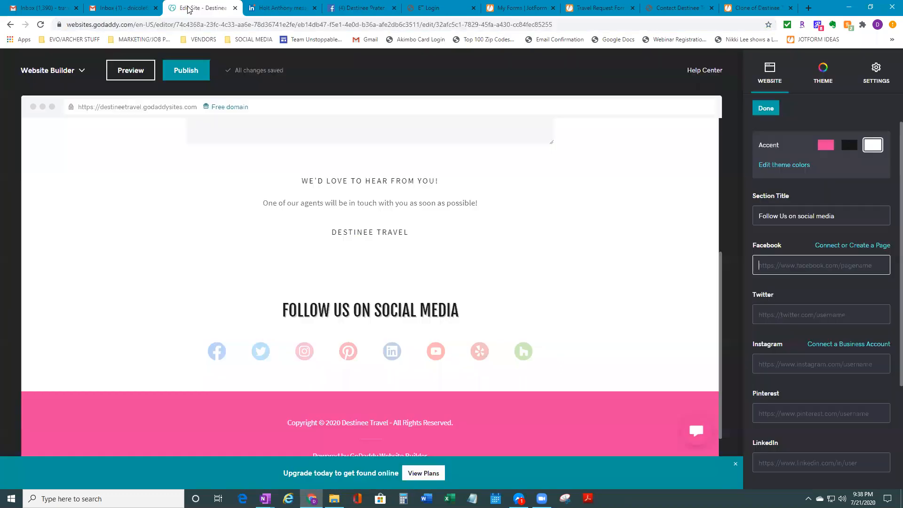
Paste the copied Facebook profile address into the Facebook link field
click(780, 267)
right_click(780, 267)
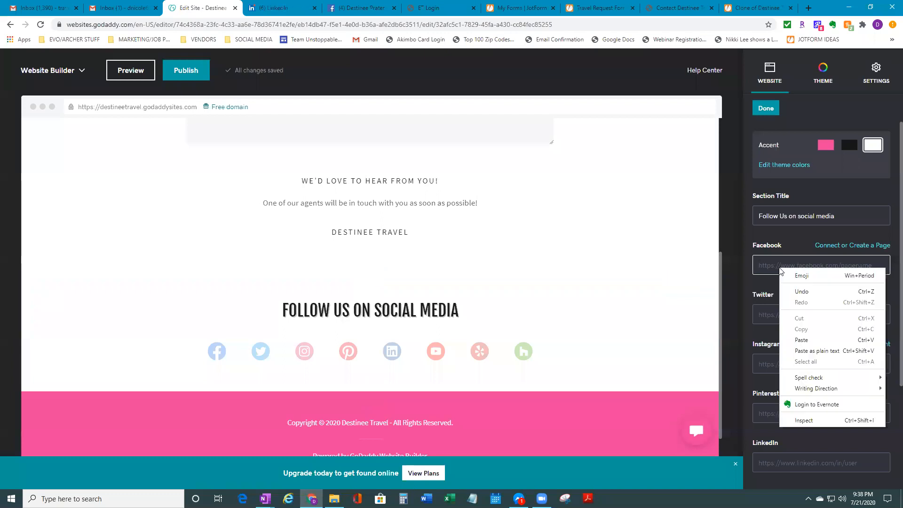
click(803, 339)
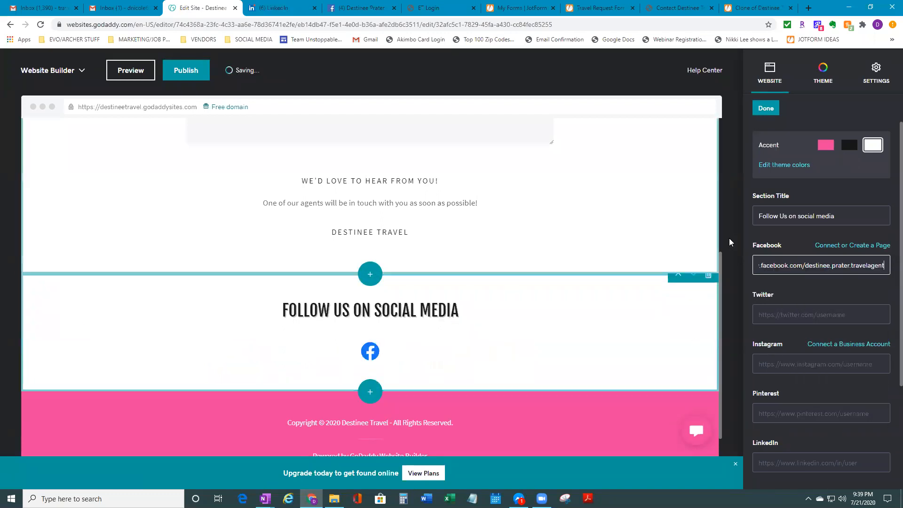
scroll(825, 427, down, 2)
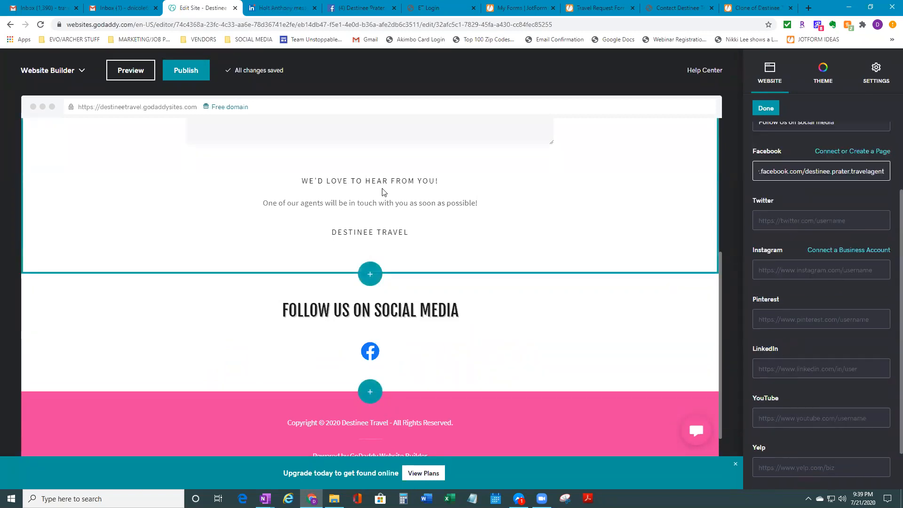
click(283, 8)
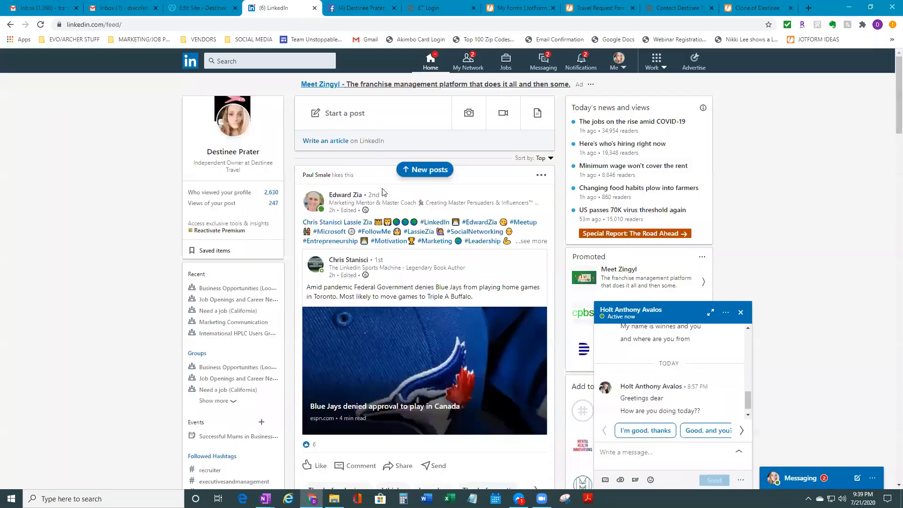
Copy the LinkedIn profile page's web address via Me > View profile, then return to the editor
click(674, 318)
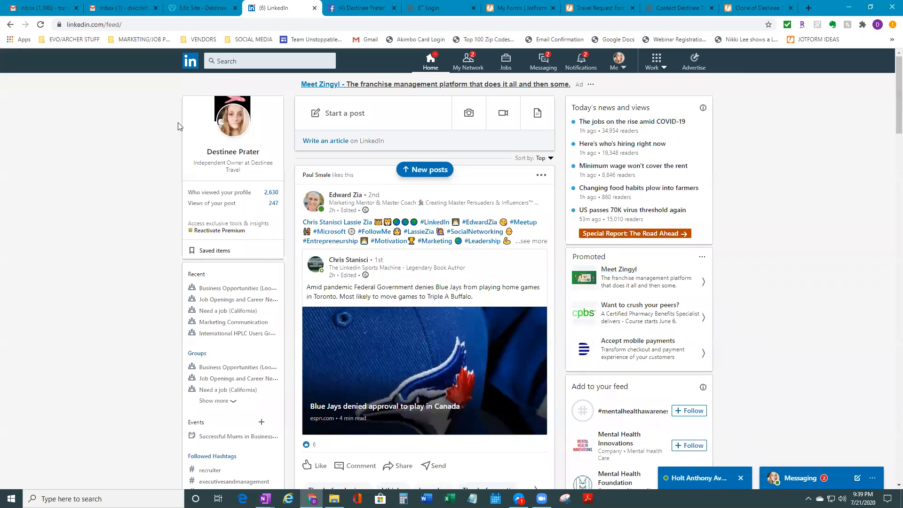
click(629, 70)
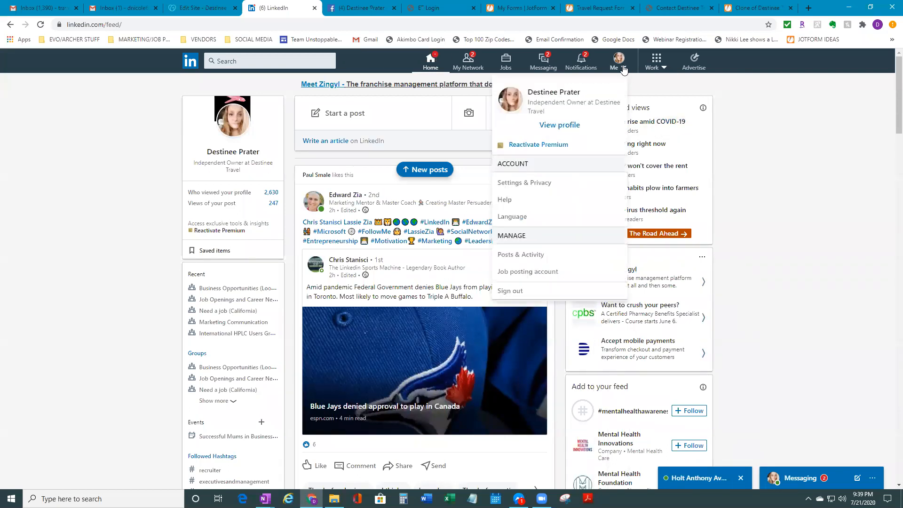
click(584, 126)
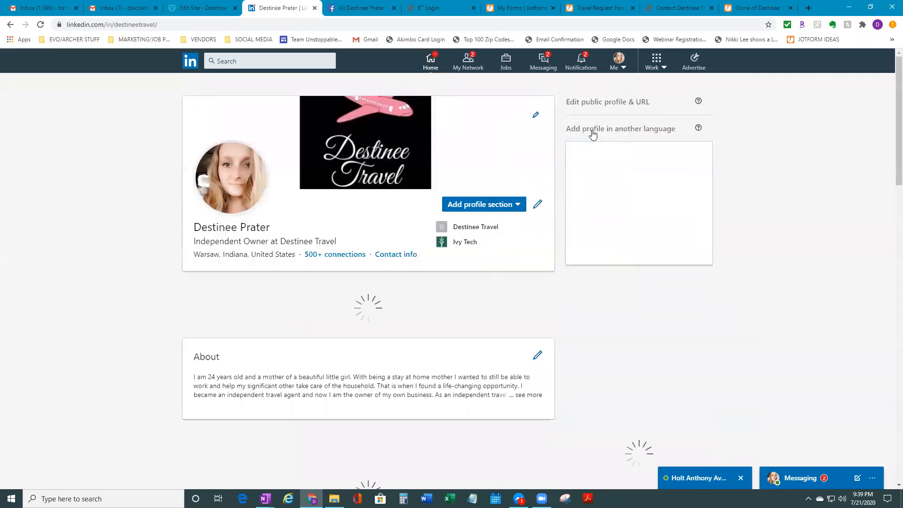
click(182, 26)
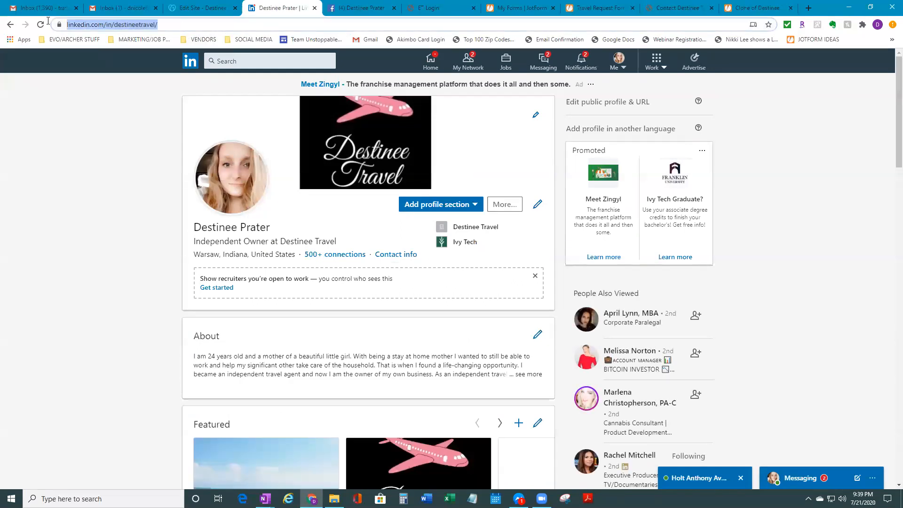
right_click(73, 26)
click(104, 91)
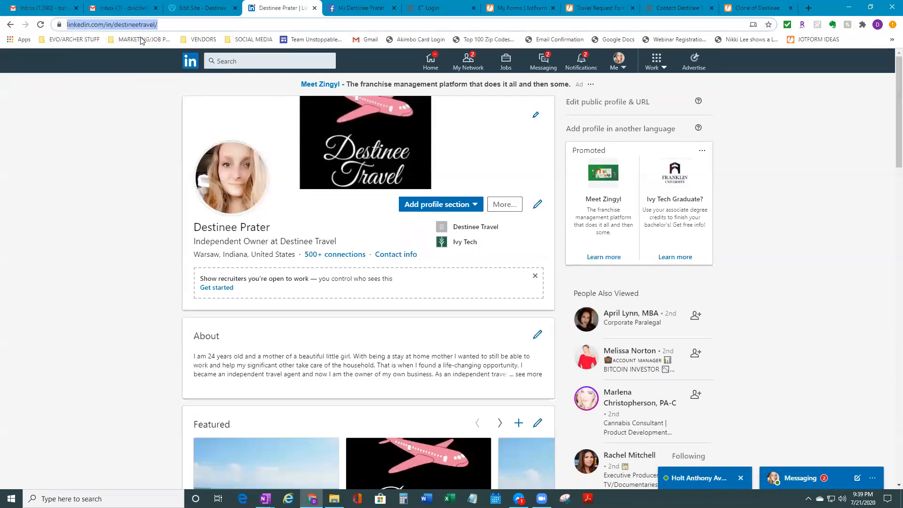
click(198, 8)
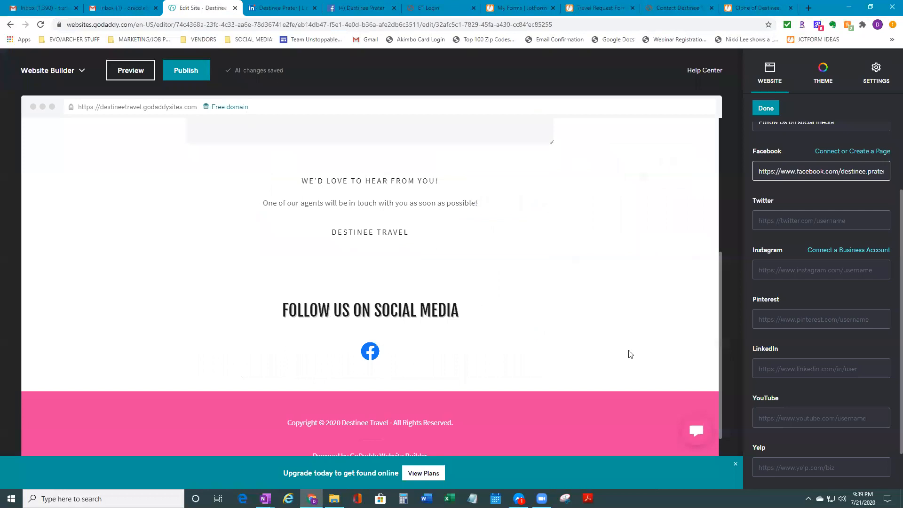
Paste the copied LinkedIn profile address into the LinkedIn link field
click(795, 369)
right_click(798, 373)
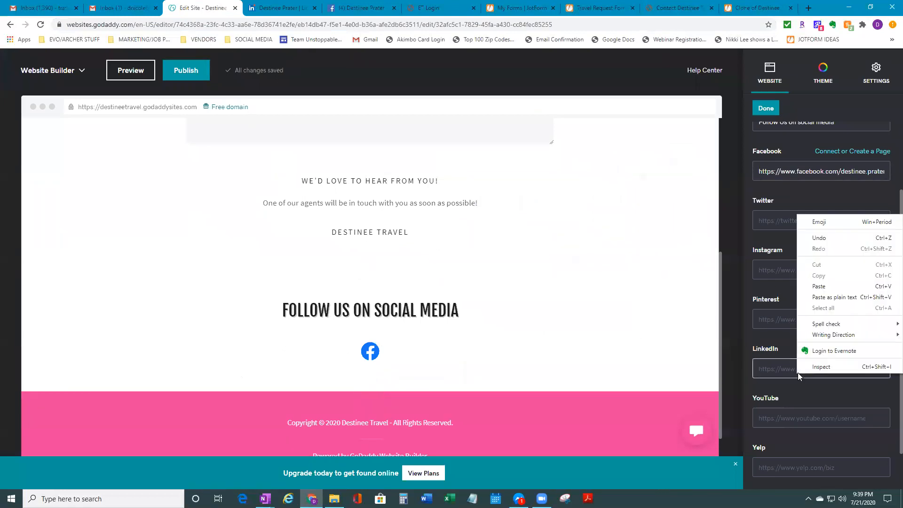
click(819, 287)
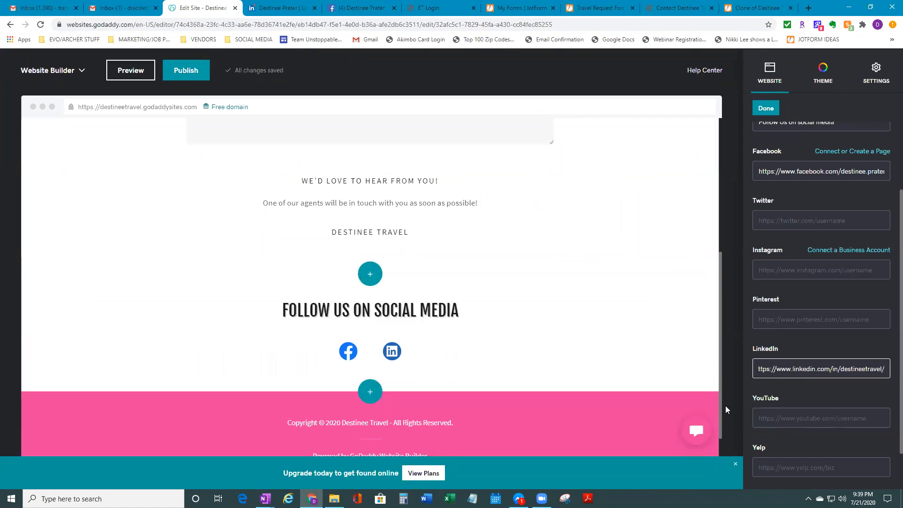
scroll(809, 389, up, 2)
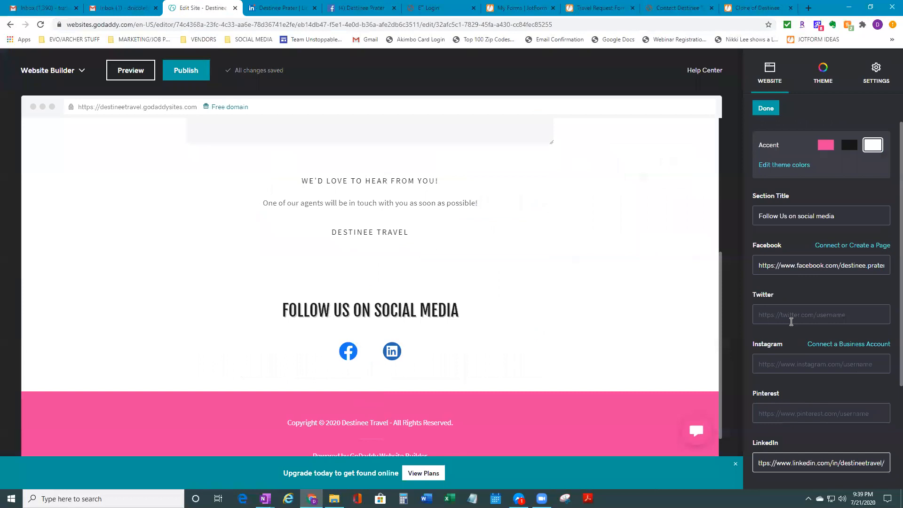
scroll(859, 447, down, 3)
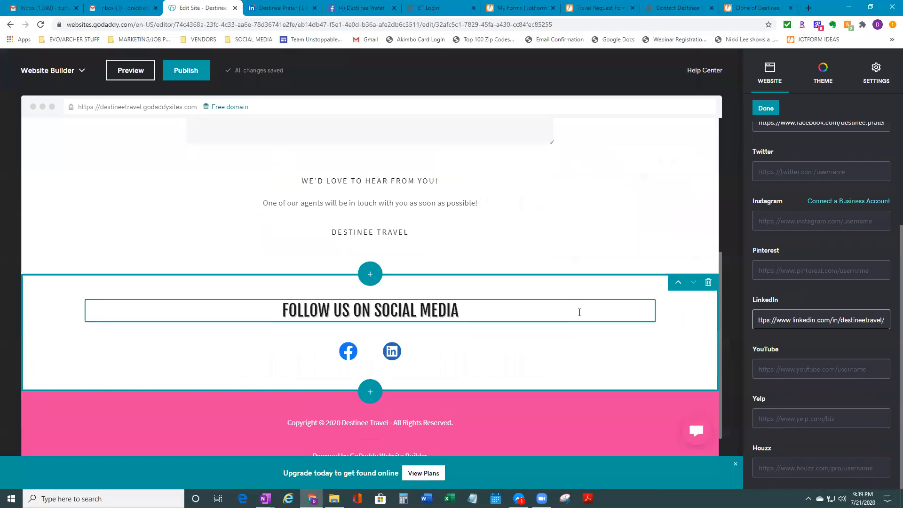
scroll(553, 365, down, 1)
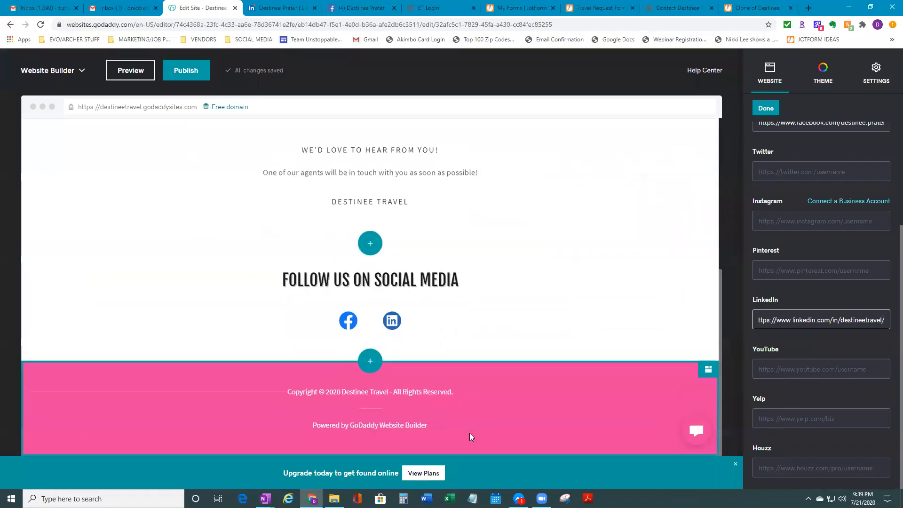
scroll(602, 382, up, 5)
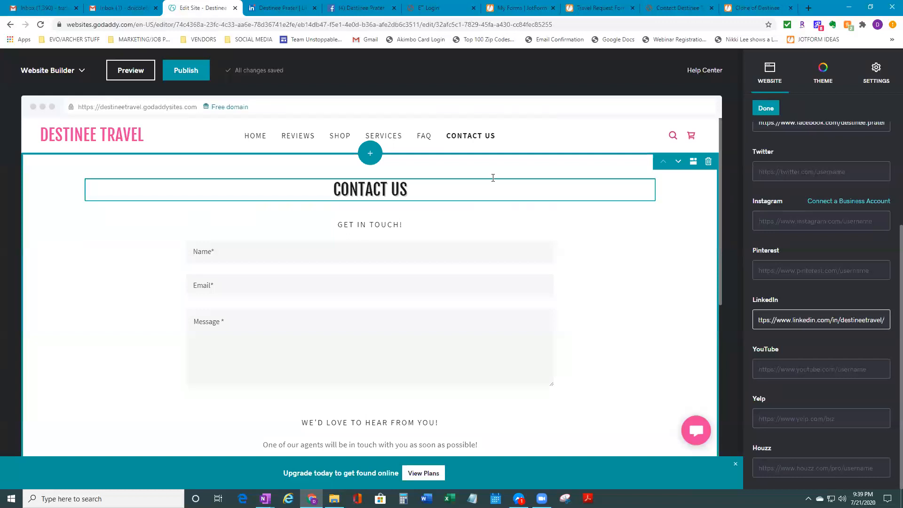
click(682, 8)
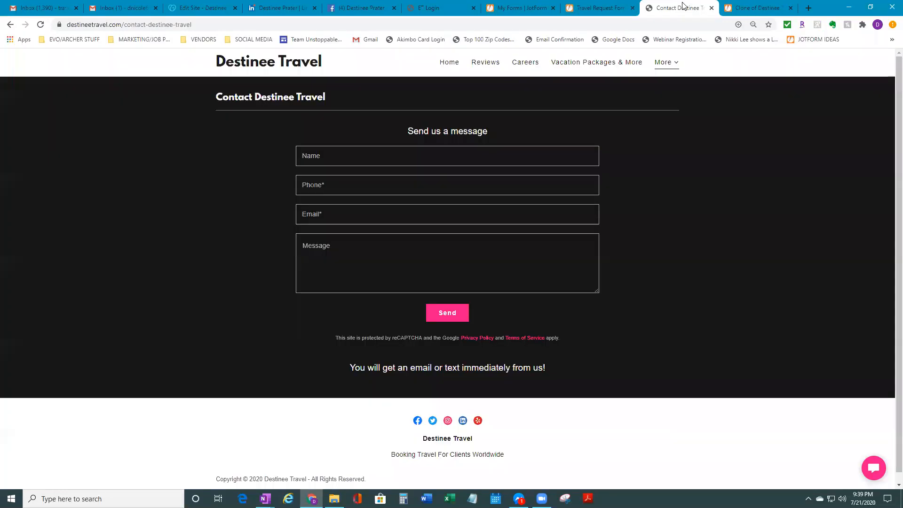
Open the live site's Reviews page under More and page through the Facebook review cards
click(679, 59)
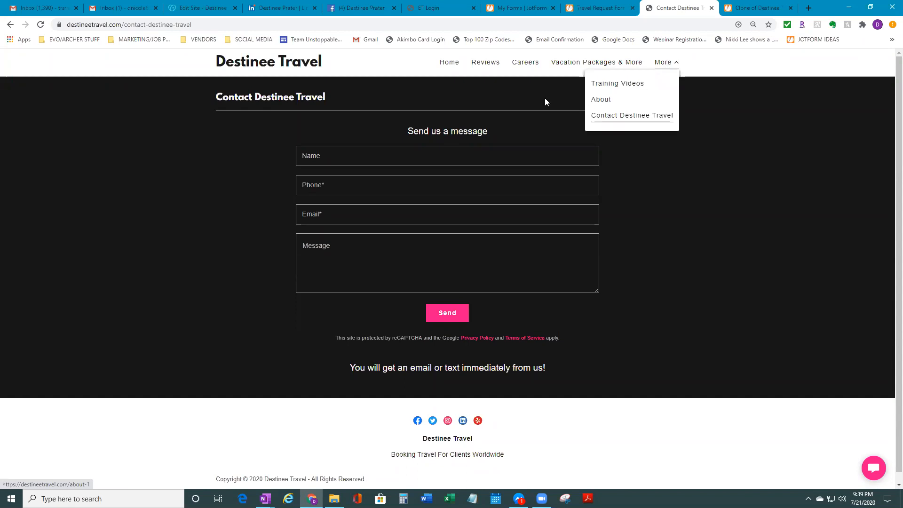
click(486, 66)
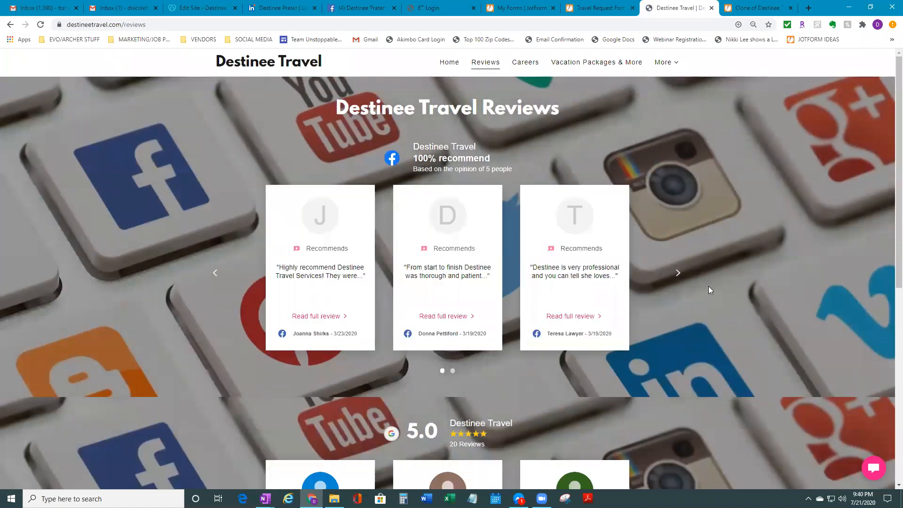
click(683, 277)
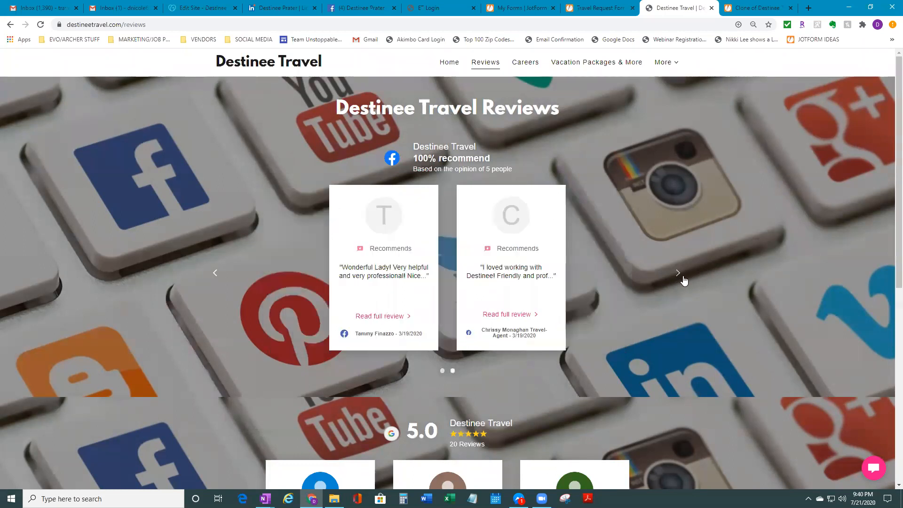
scroll(683, 277, down, 4)
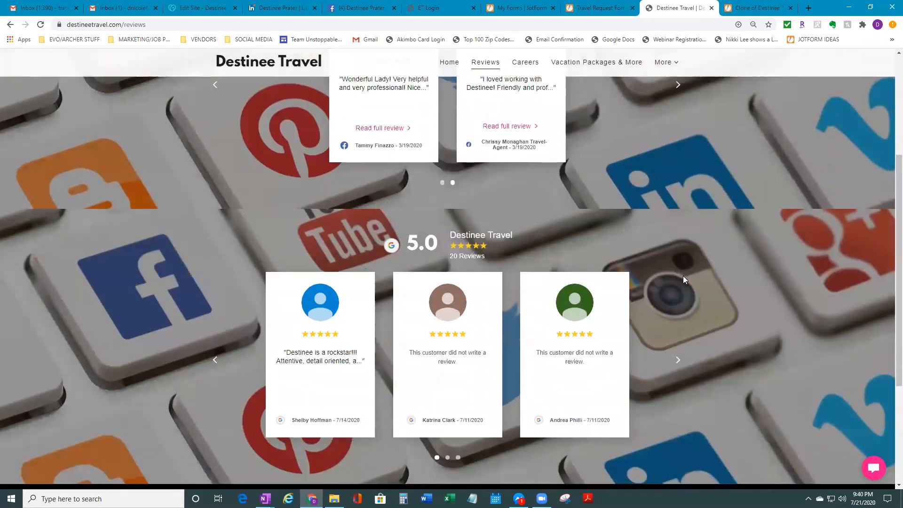
scroll(684, 276, up, 4)
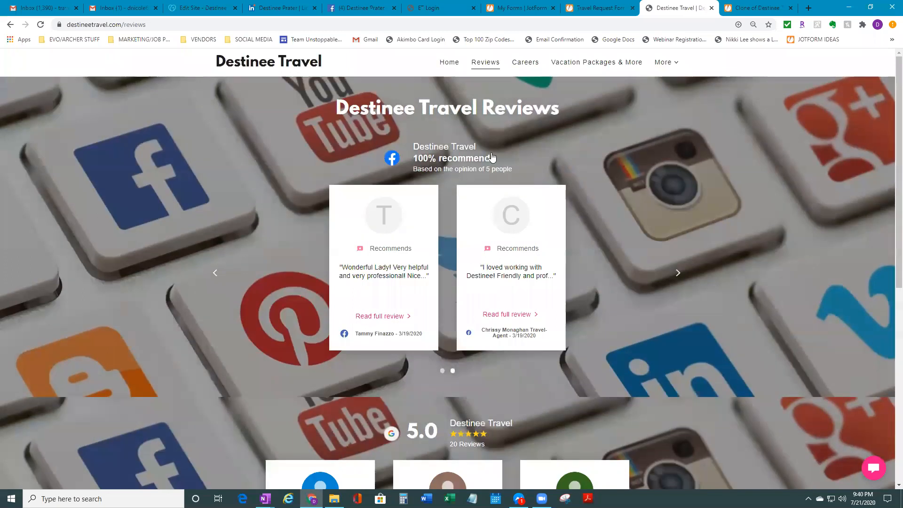
scroll(711, 238, down, 5)
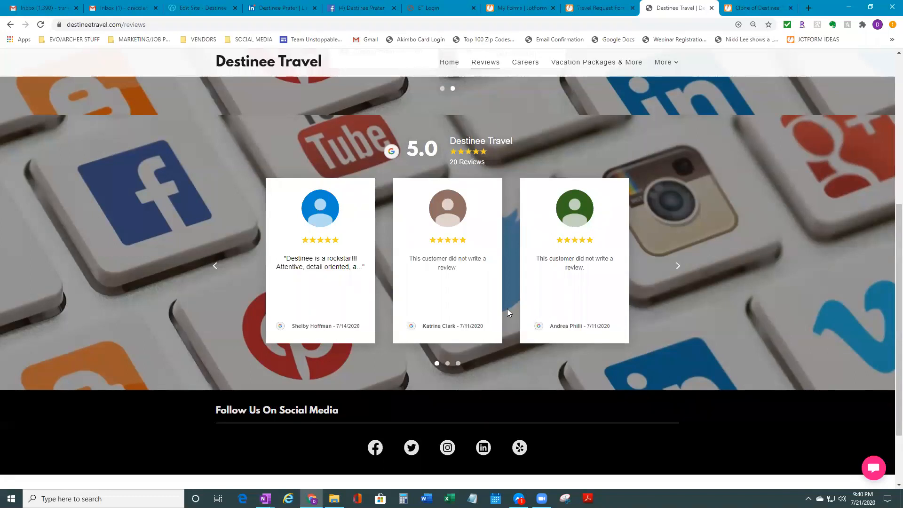
Page through the Google review cards, then return to the site editor
click(680, 267)
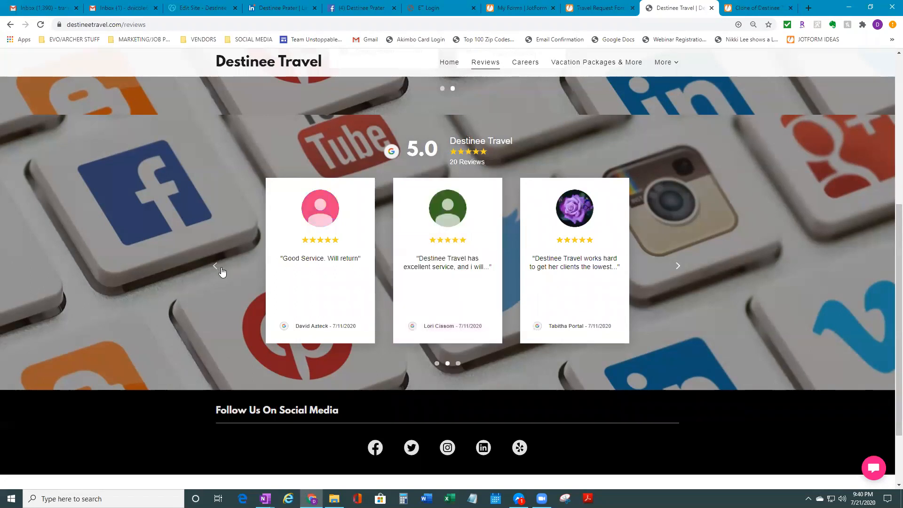
mouse_move(470, 284)
scroll(410, 413, down, 2)
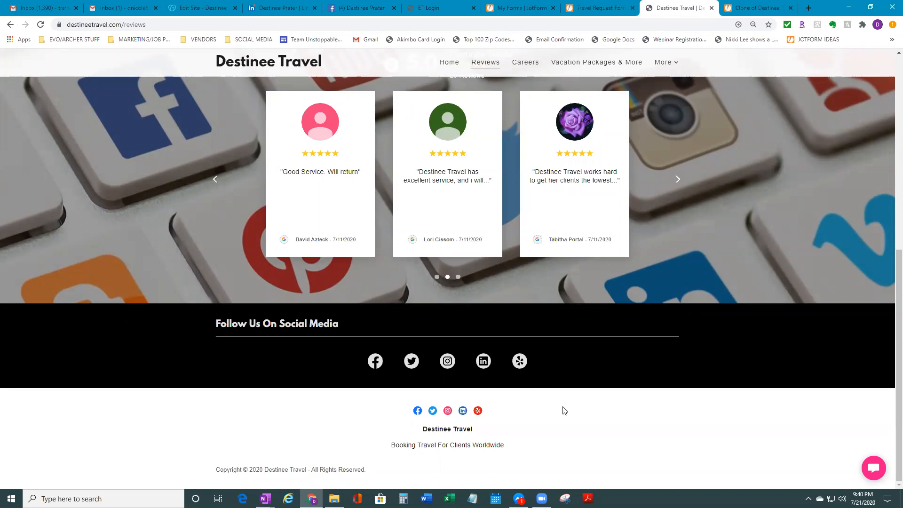
scroll(423, 414, up, 8)
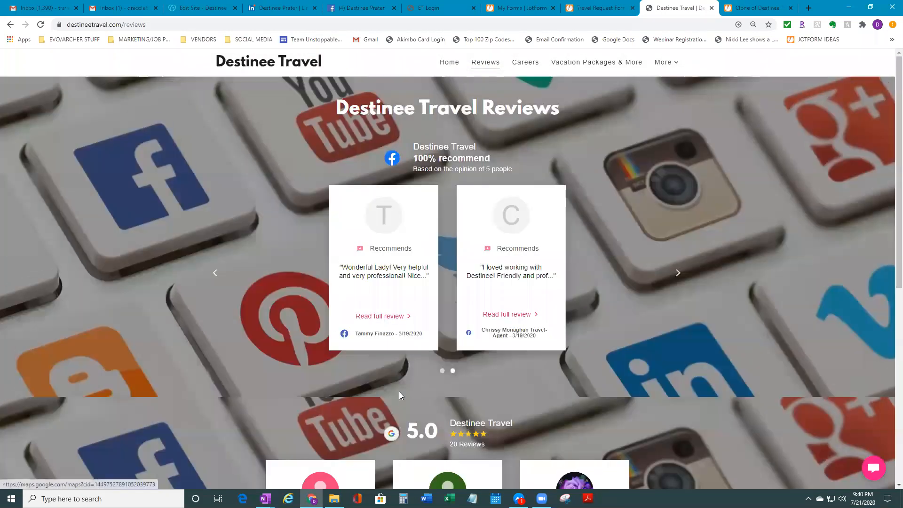
click(243, 4)
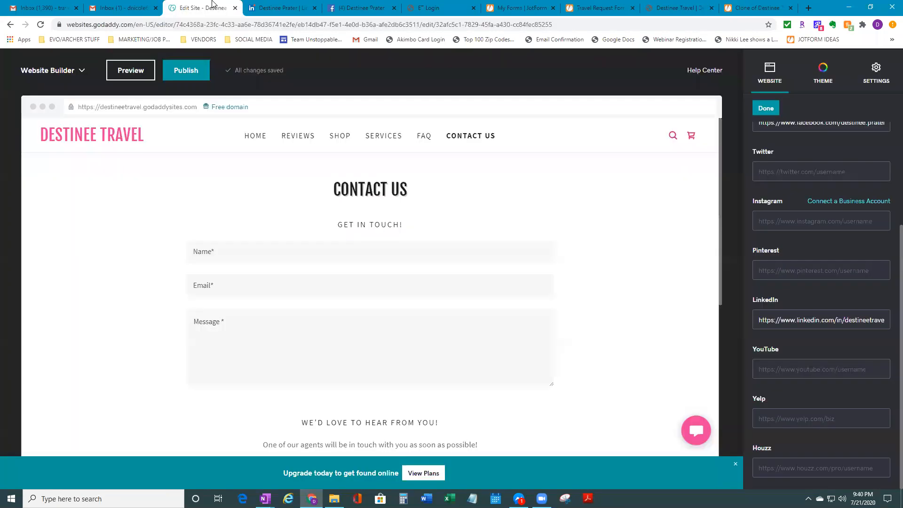
Switch from the Reviews page back to Home and open the Manage Pages list
click(301, 136)
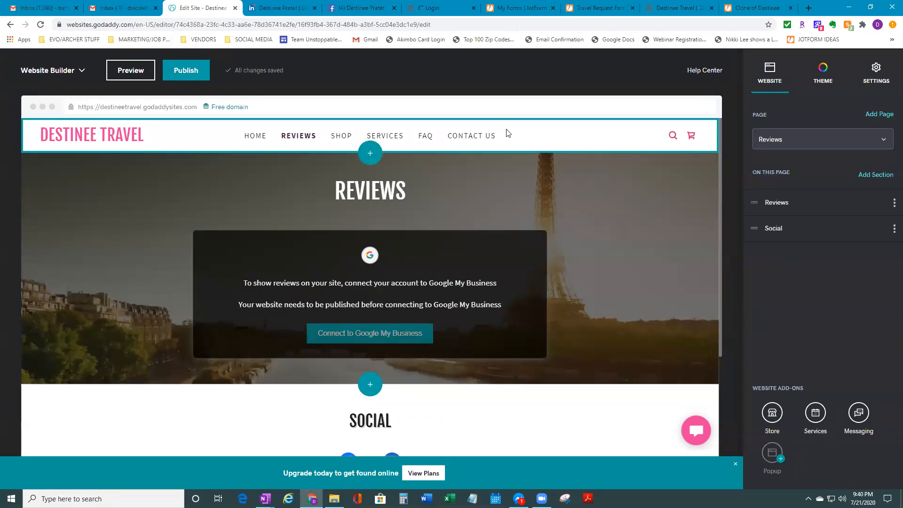
click(252, 136)
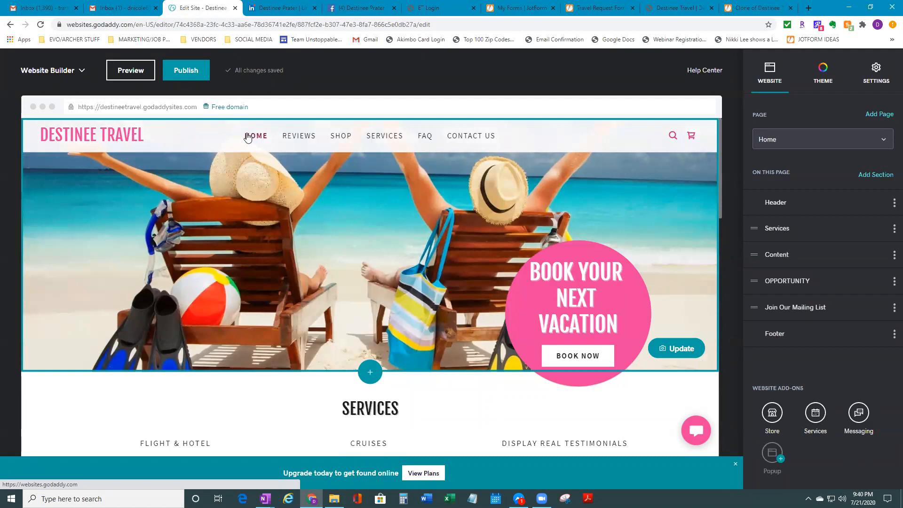
click(883, 141)
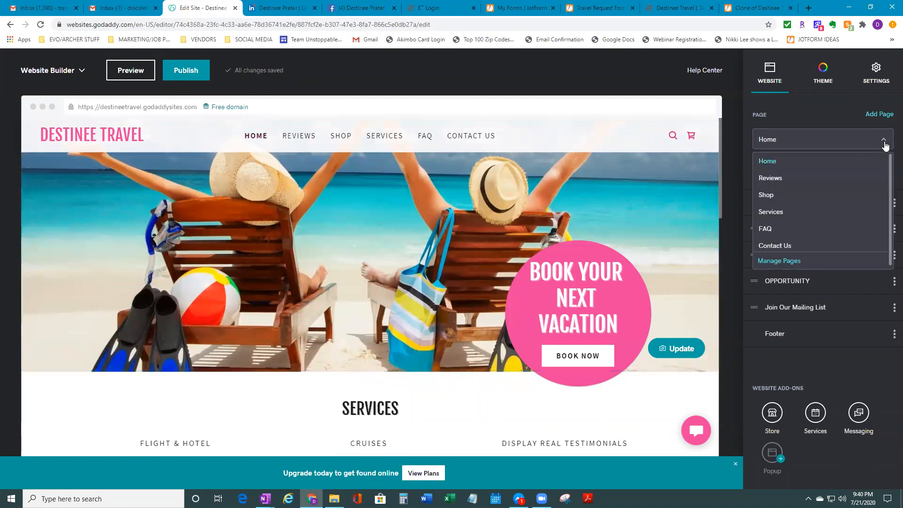
click(884, 141)
click(884, 140)
key(Down)
key(Down)
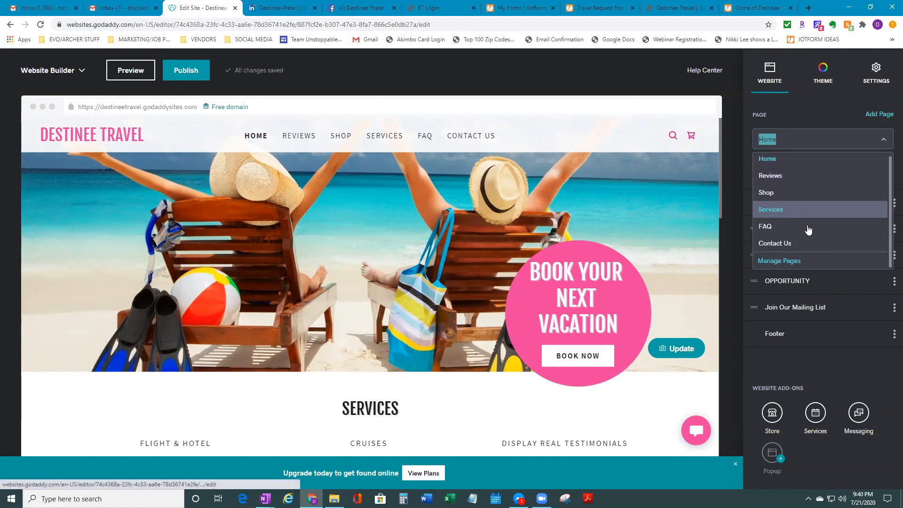
click(788, 261)
mouse_move(756, 227)
mouse_down()
mouse_move(757, 202)
mouse_move(759, 232)
mouse_up()
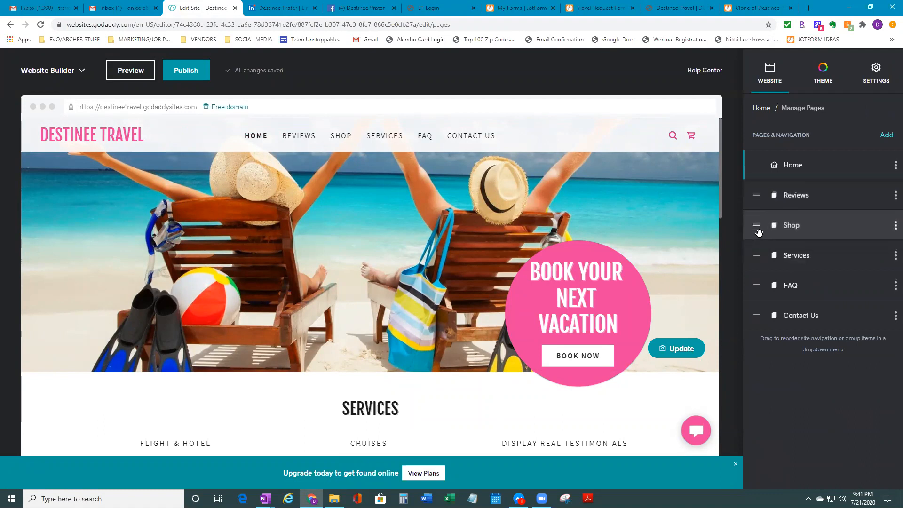
Delete the FAQ page from the pages list and confirm the deletion
click(893, 229)
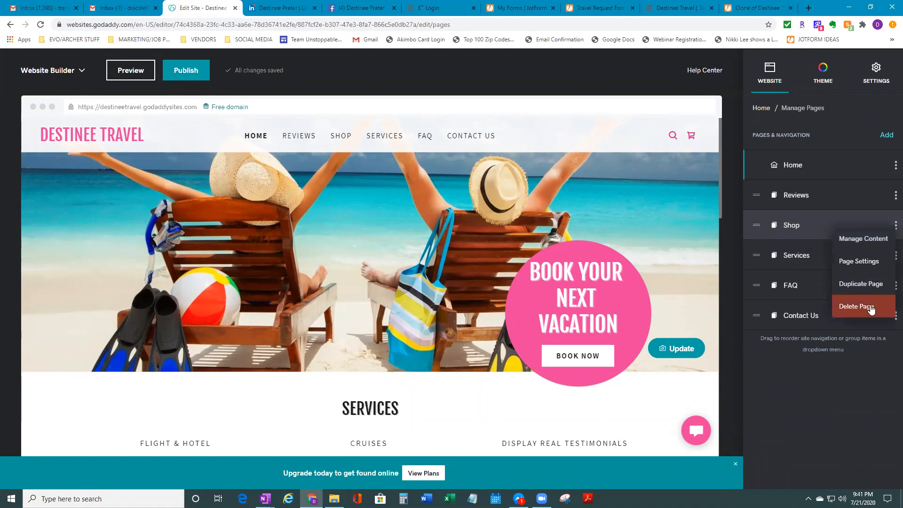
click(807, 289)
click(759, 108)
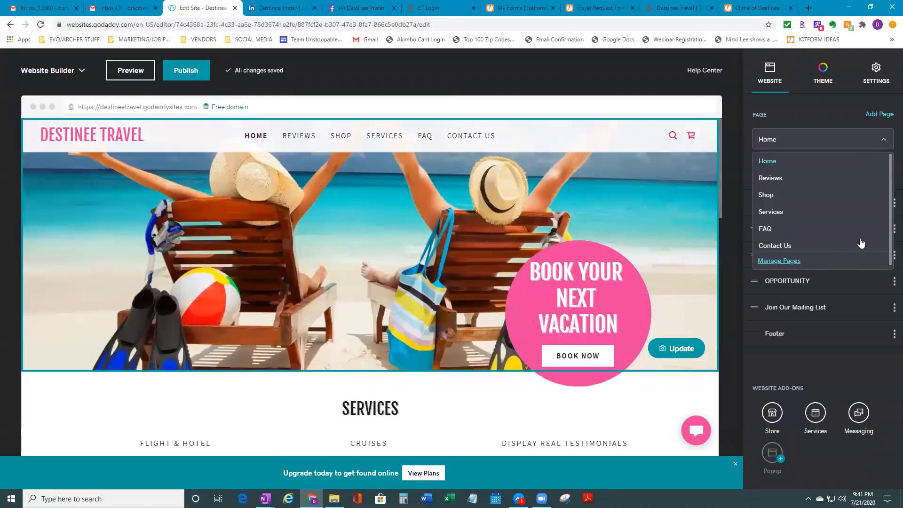
click(855, 266)
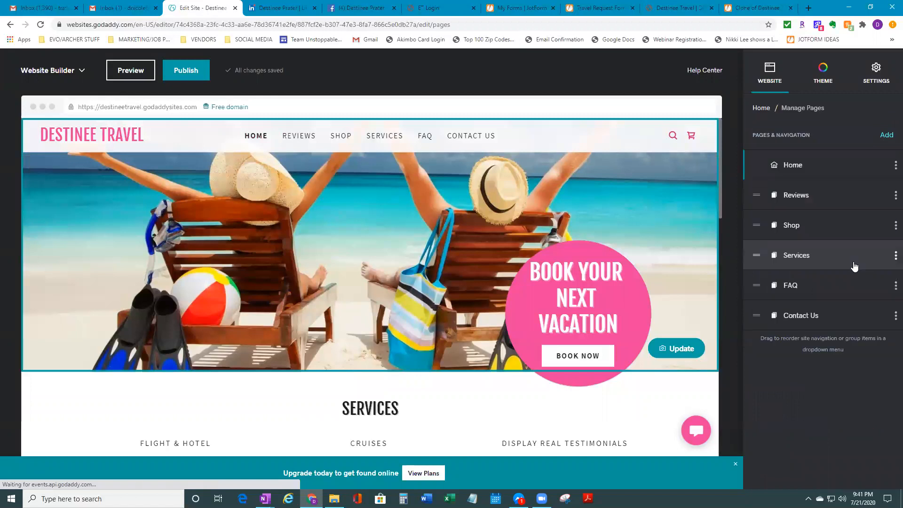
click(896, 285)
click(856, 368)
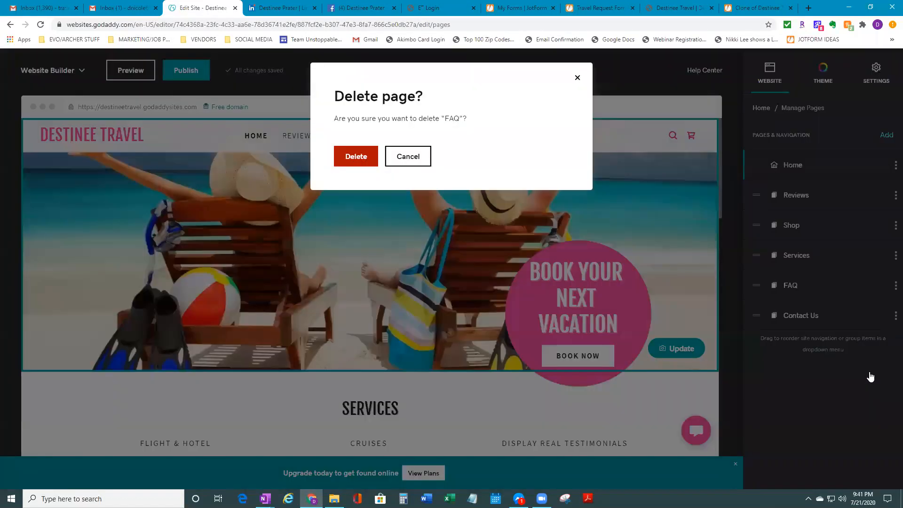
click(347, 154)
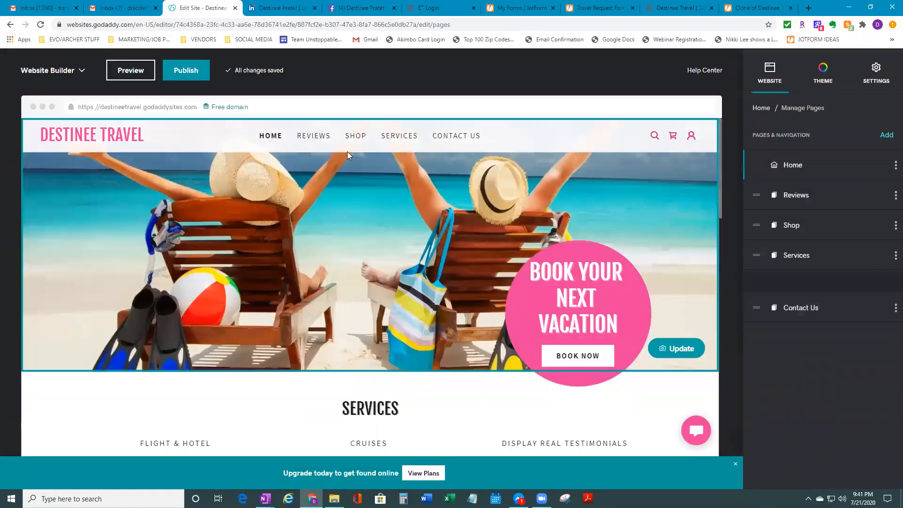
Create a new blank page titled 'More'
click(887, 136)
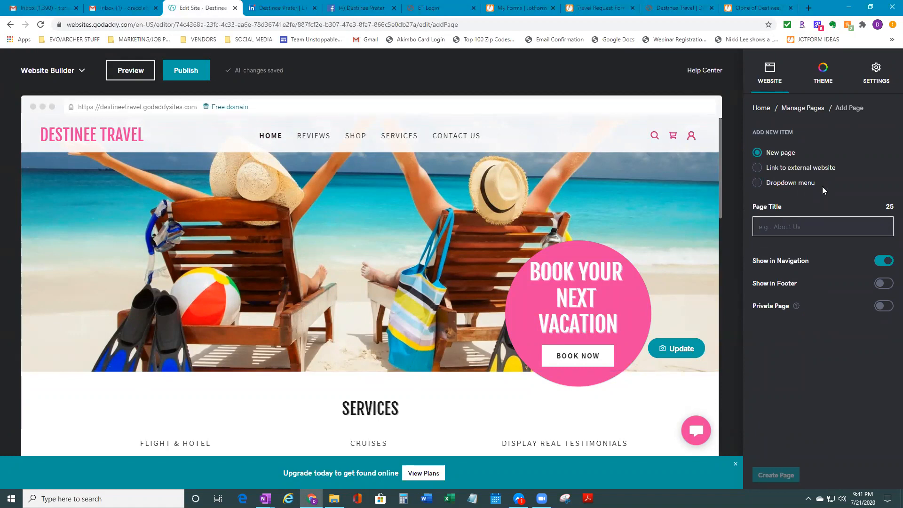
text(More)
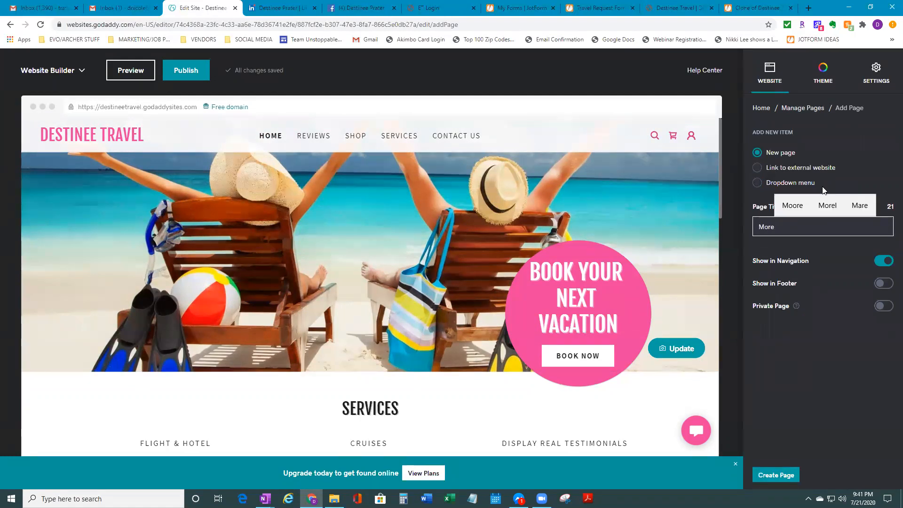
click(833, 384)
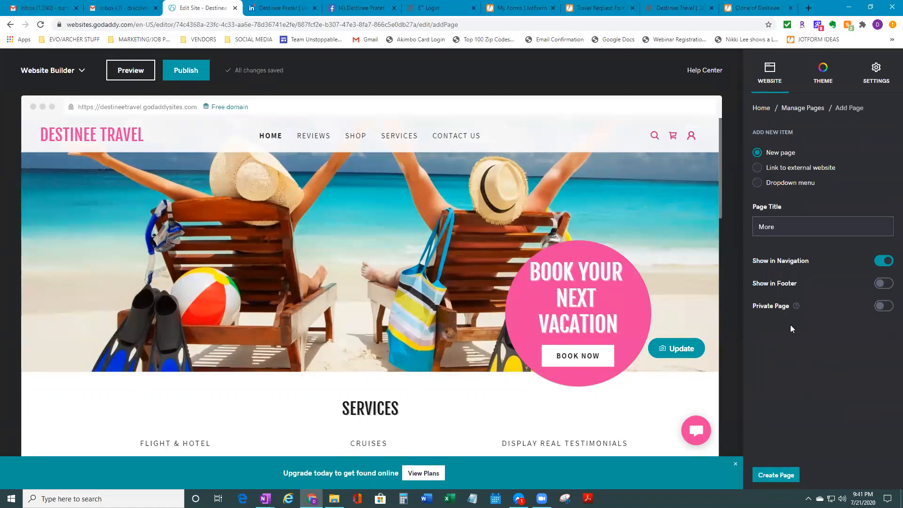
click(776, 475)
right_click(776, 475)
click(653, 327)
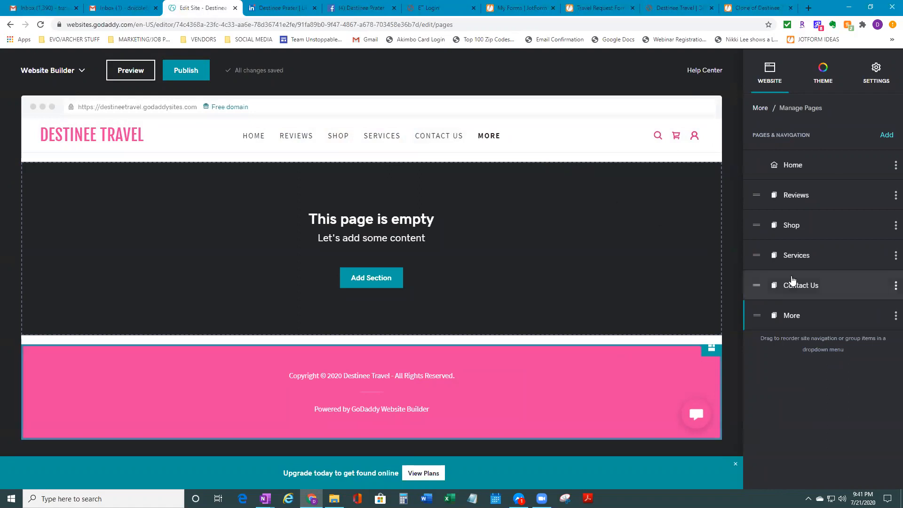
Reorder the pages so Contact Us comes after More
click(893, 319)
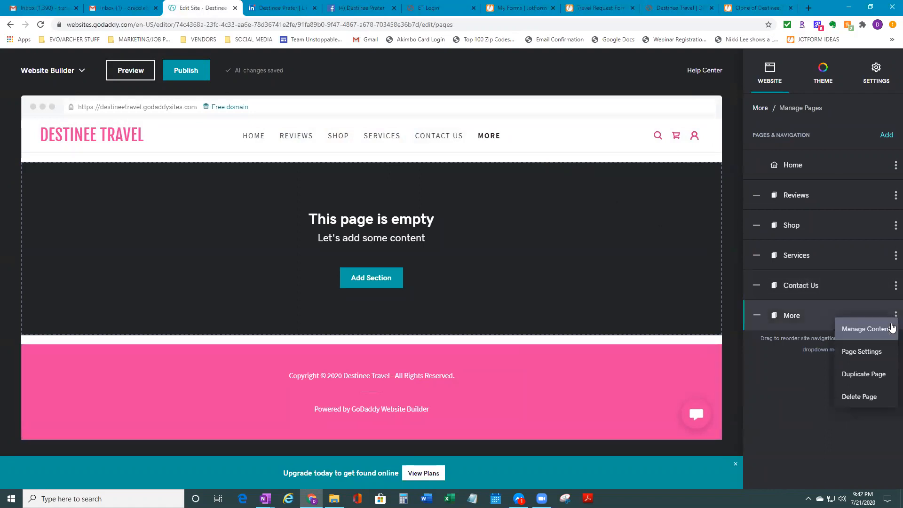
click(862, 352)
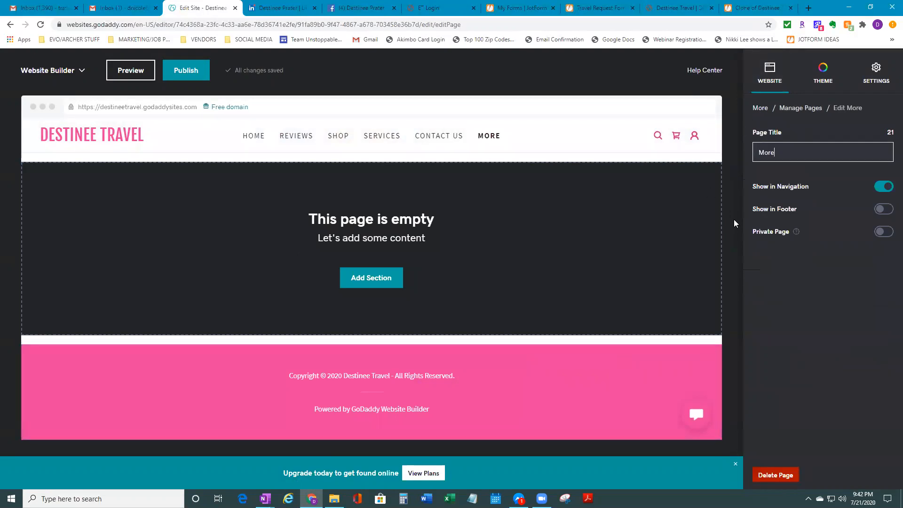
click(256, 137)
click(842, 136)
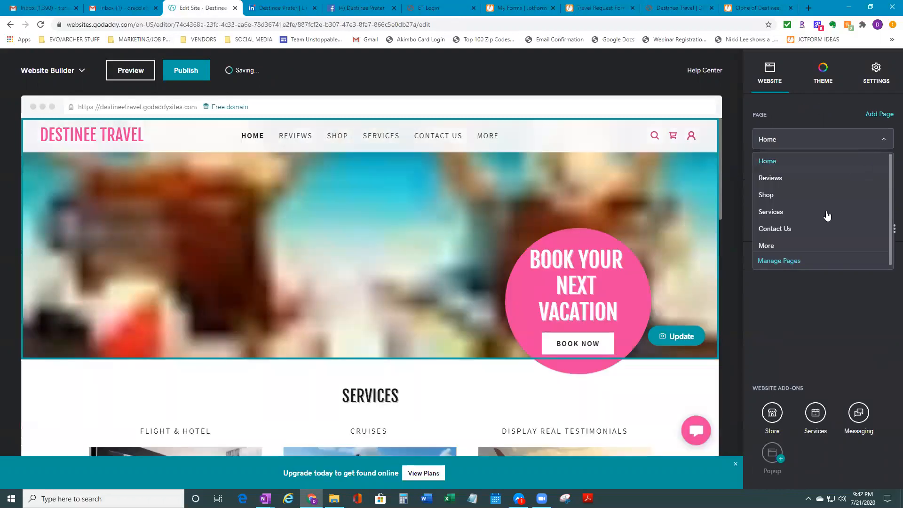
click(790, 260)
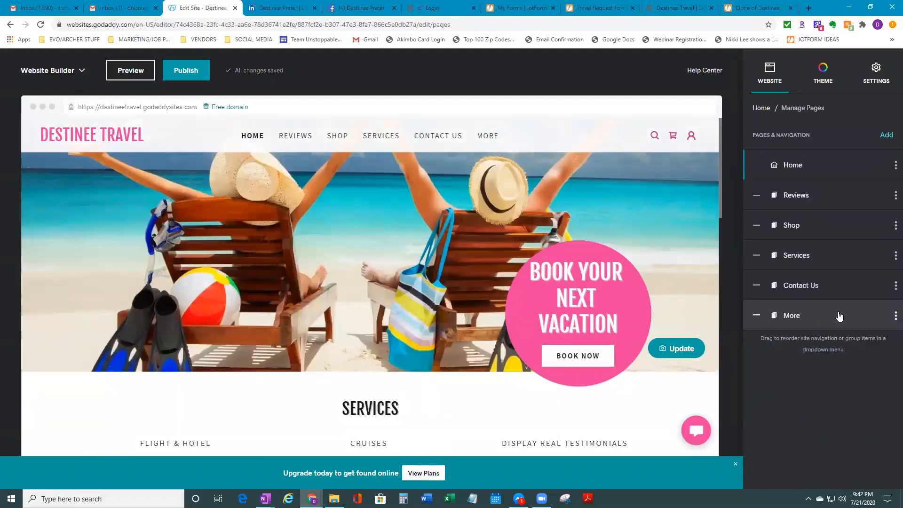
mouse_move(758, 287)
mouse_down()
mouse_move(761, 315)
mouse_move(772, 291)
mouse_up()
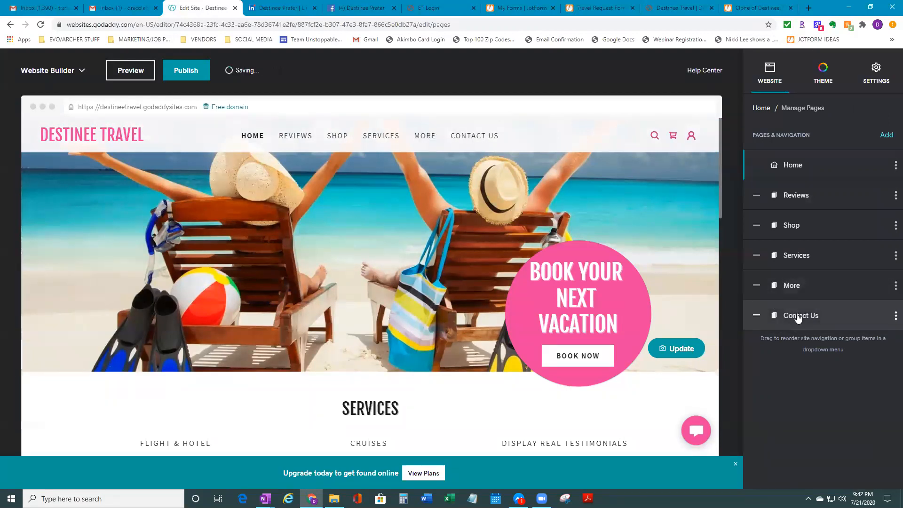
click(794, 286)
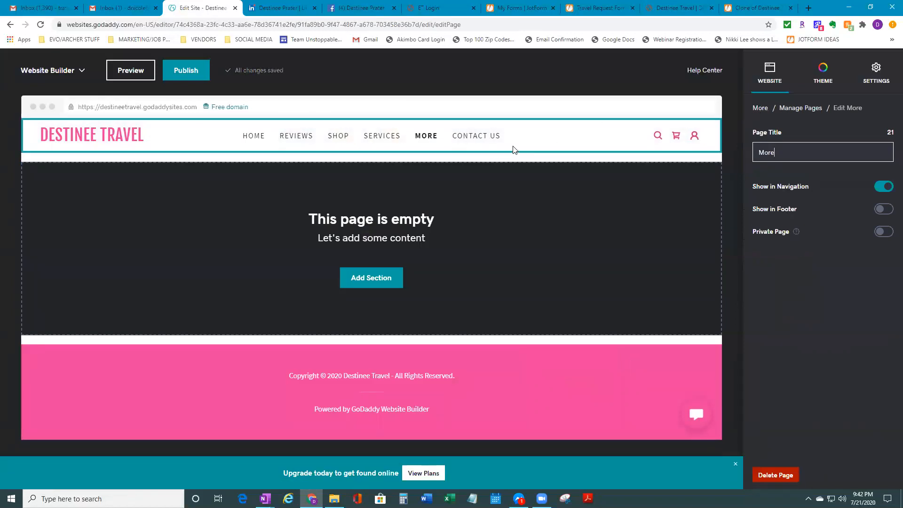
Switch to the More page and review its page settings in Manage Pages
click(453, 137)
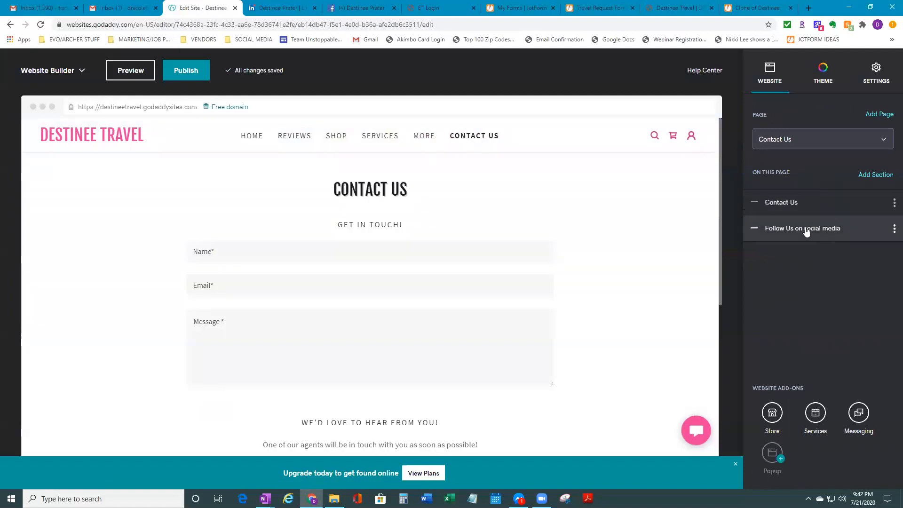
click(423, 137)
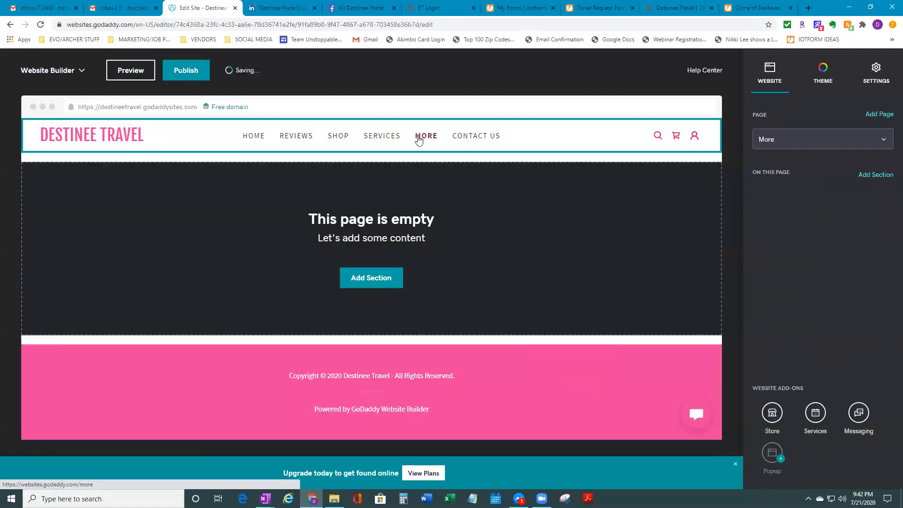
click(871, 138)
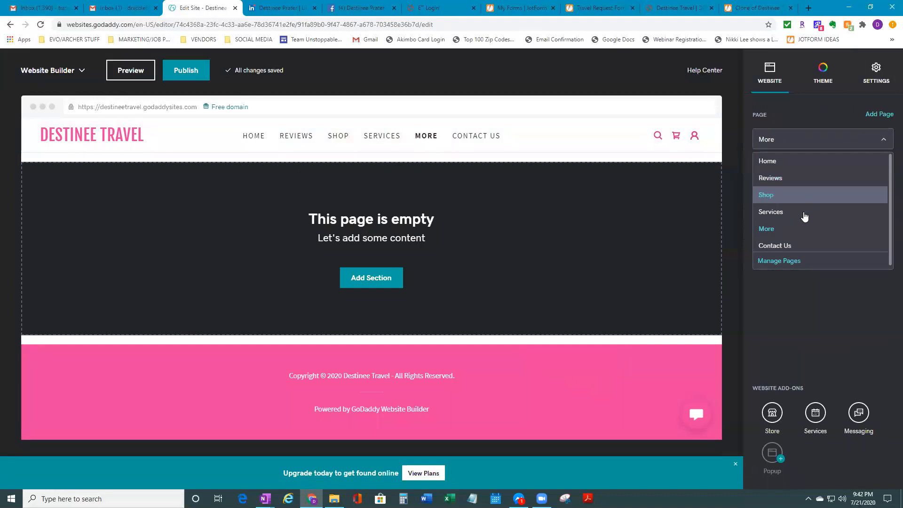
click(774, 263)
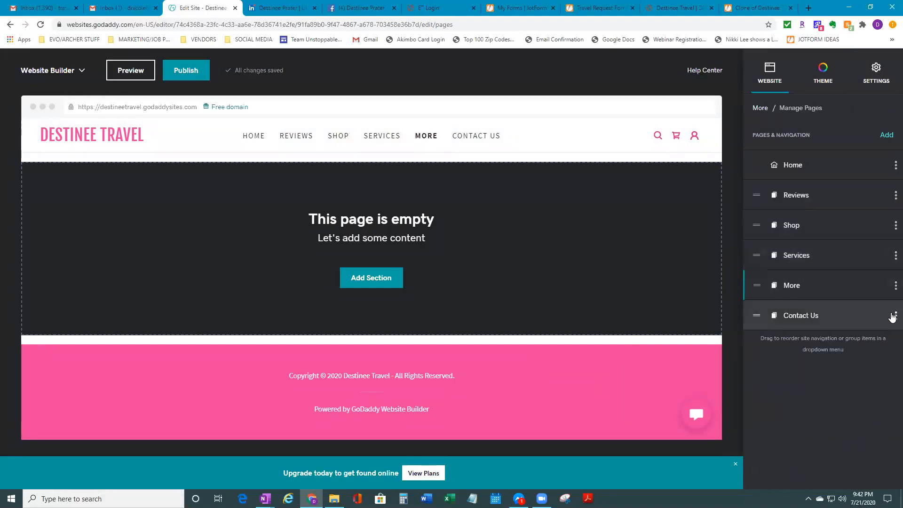
click(817, 296)
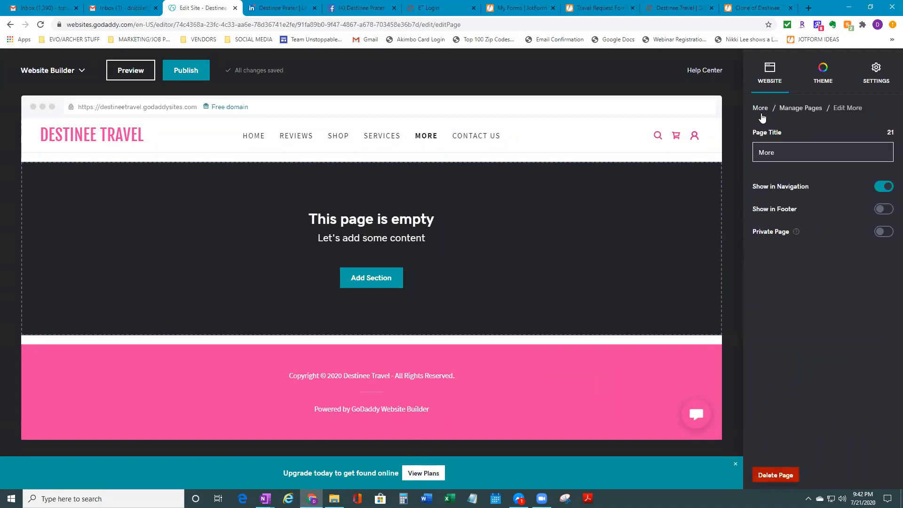
click(800, 109)
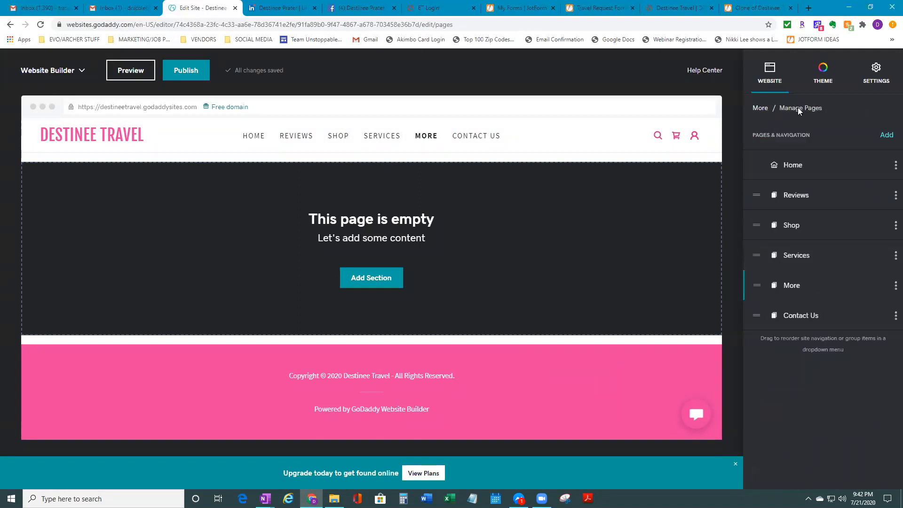
click(777, 287)
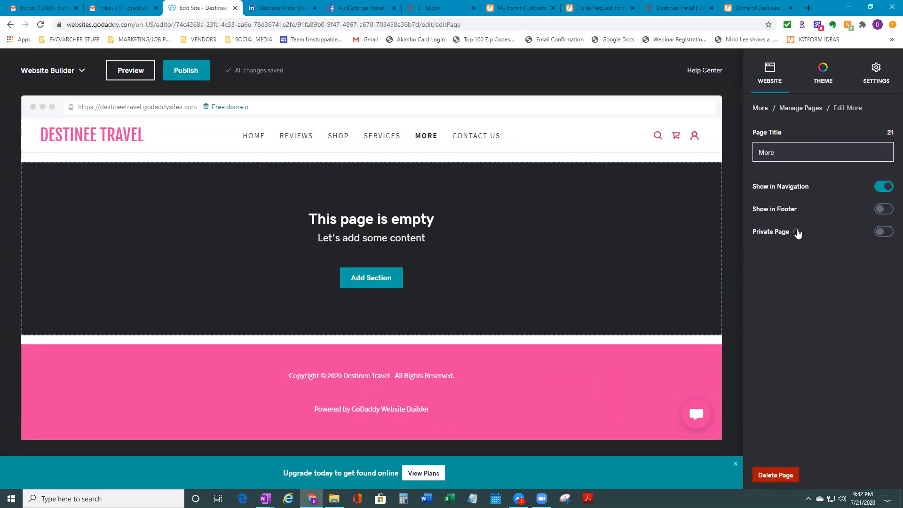
click(801, 108)
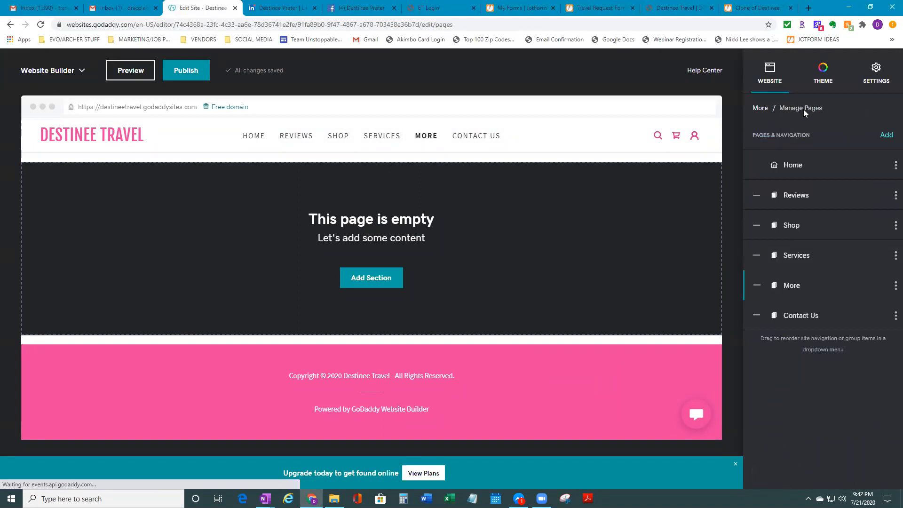
Open the More page's content sections through its options menu > Manage Content
click(895, 285)
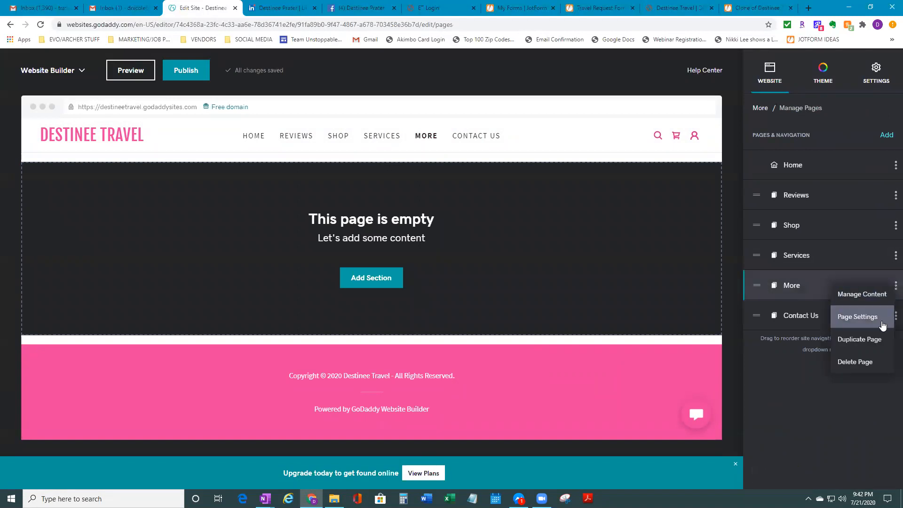
click(871, 297)
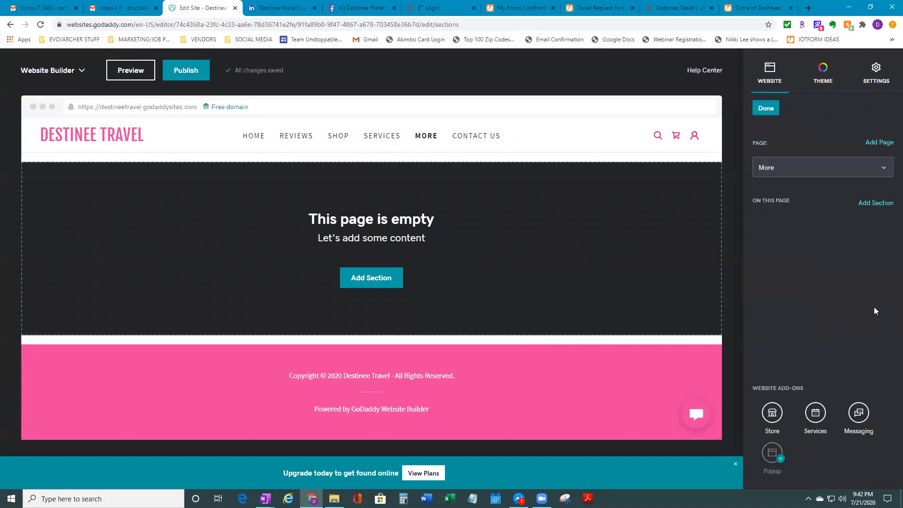
click(761, 108)
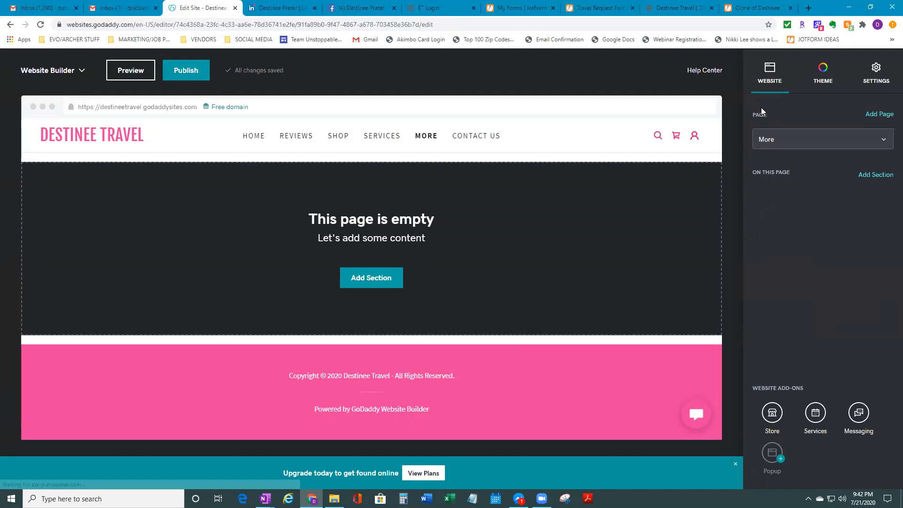
click(858, 149)
click(793, 263)
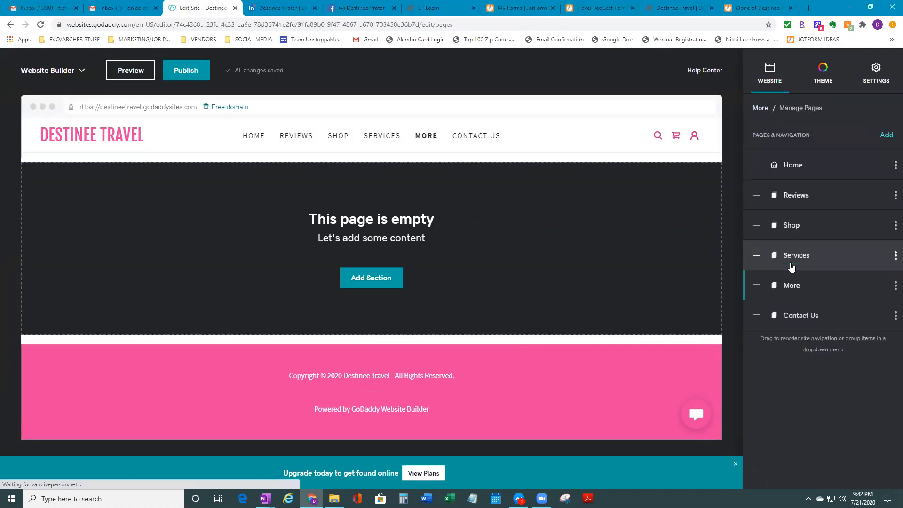
click(893, 291)
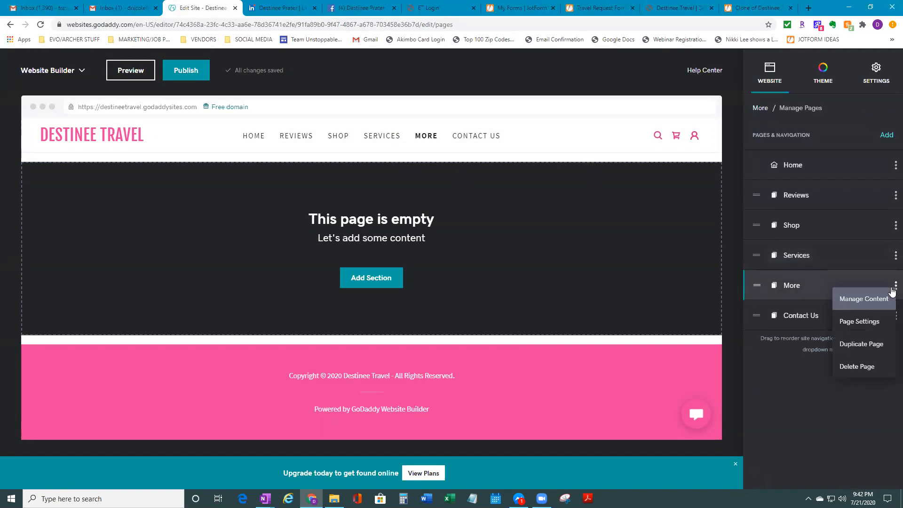
click(867, 301)
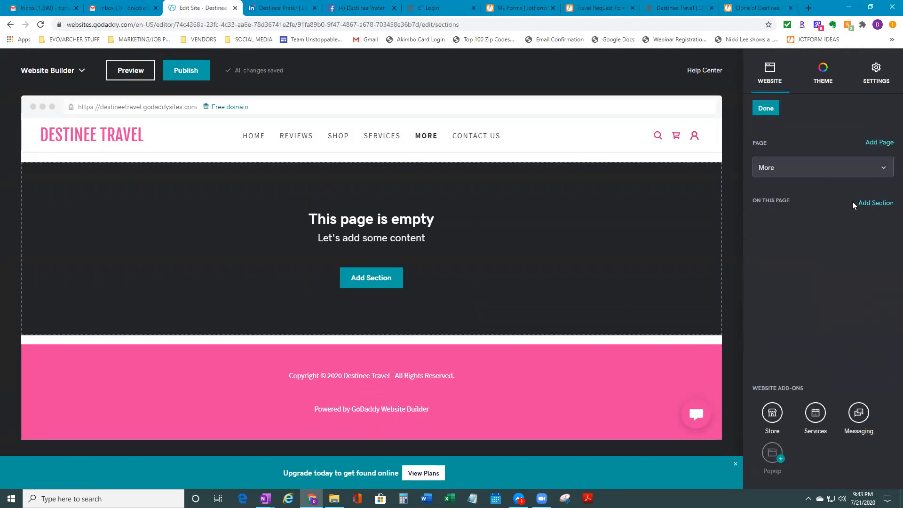
click(873, 146)
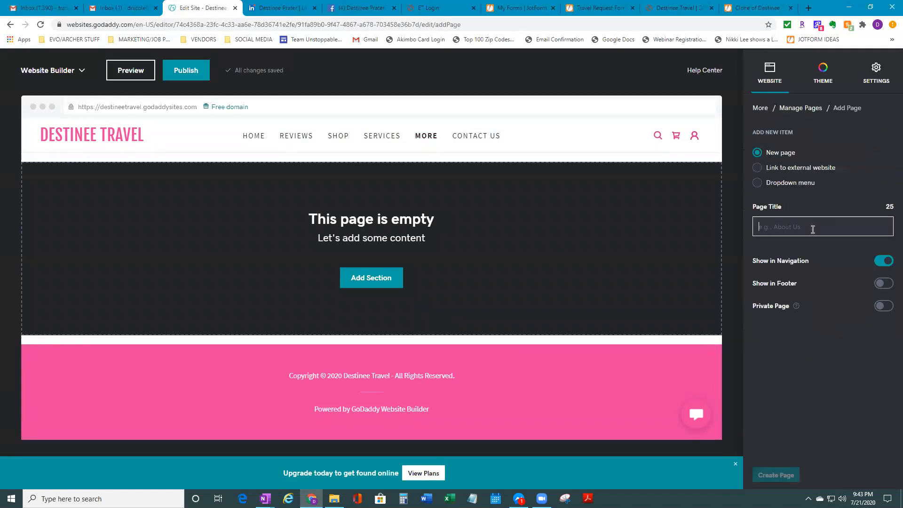
Create a new page titled 'Contact Us'
text(Cac)
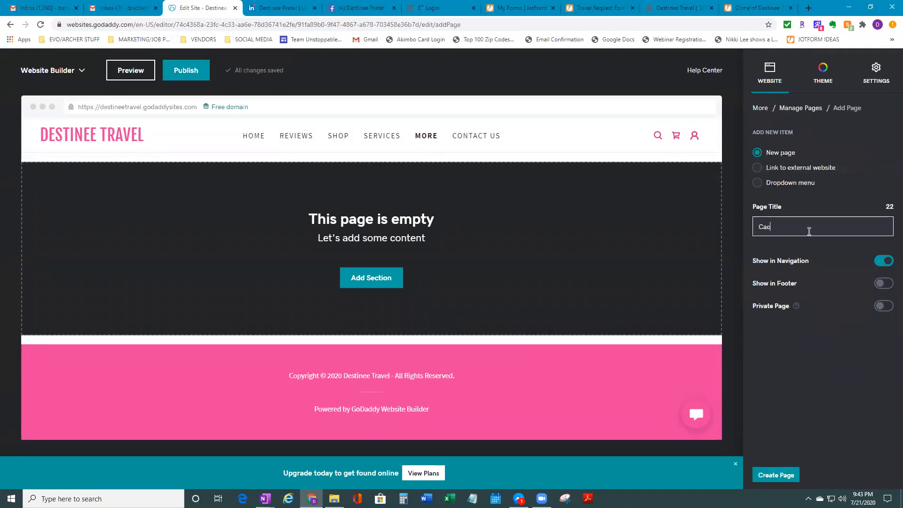
text(t)
key(BackSpace)
key(BackSpace)
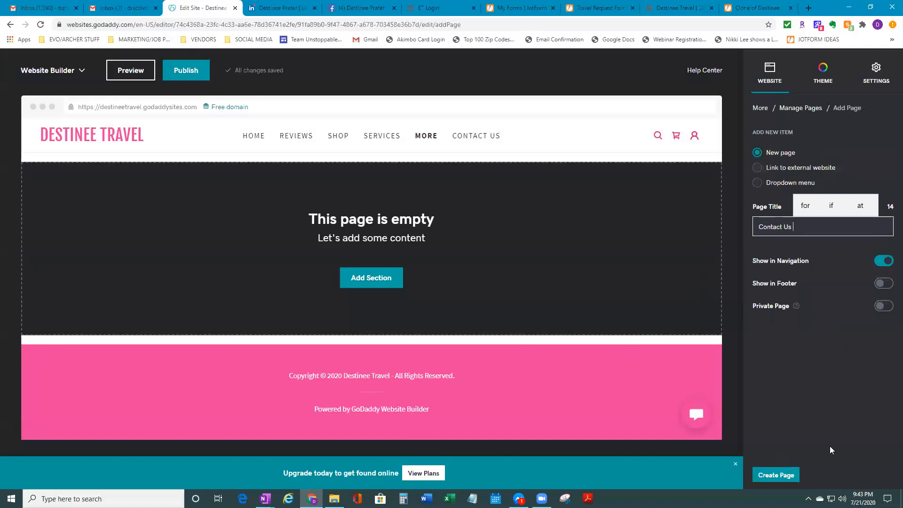
click(783, 476)
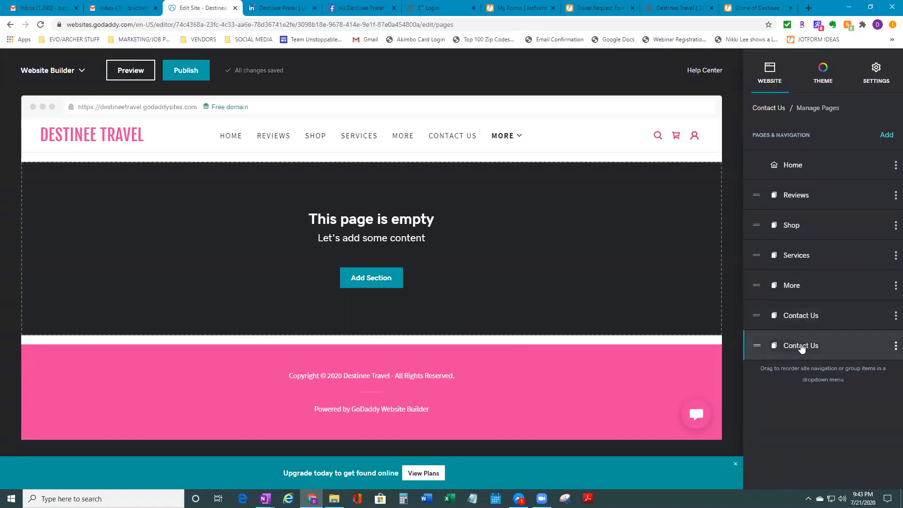
Delete the duplicate Contact Us page and confirm the deletion
mouse_move(519, 138)
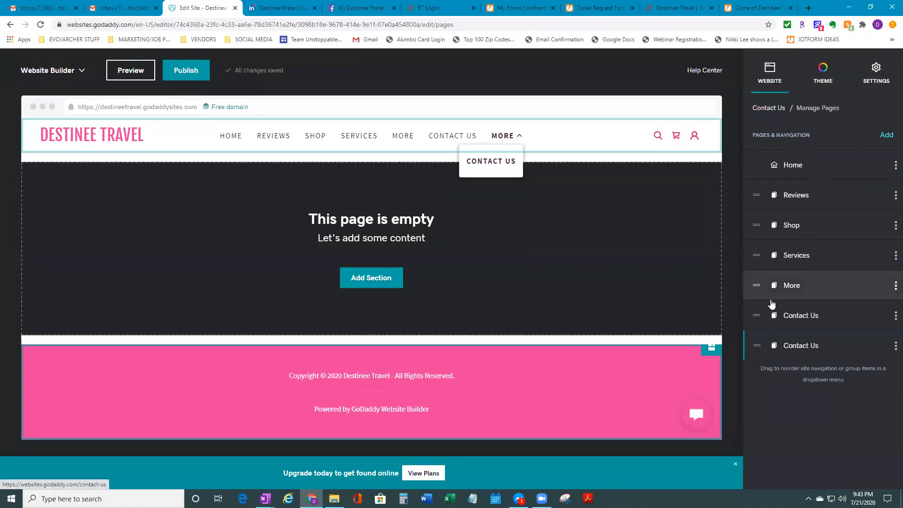
click(894, 349)
click(877, 429)
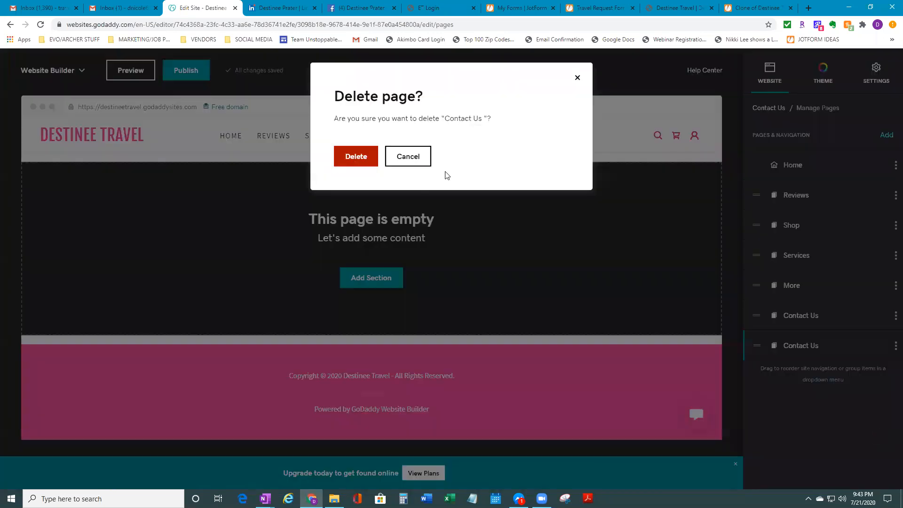
click(365, 155)
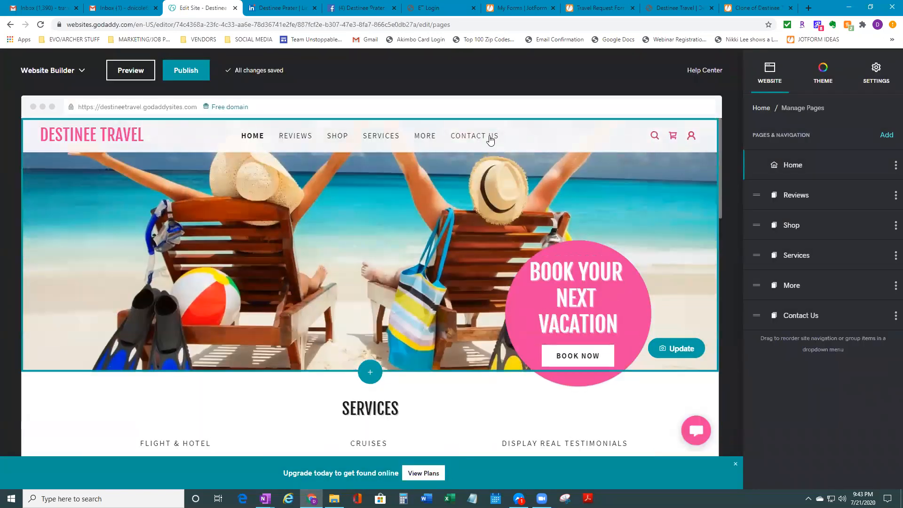
From the More page, create a 'Contact Us' page and open it under MORE
click(425, 136)
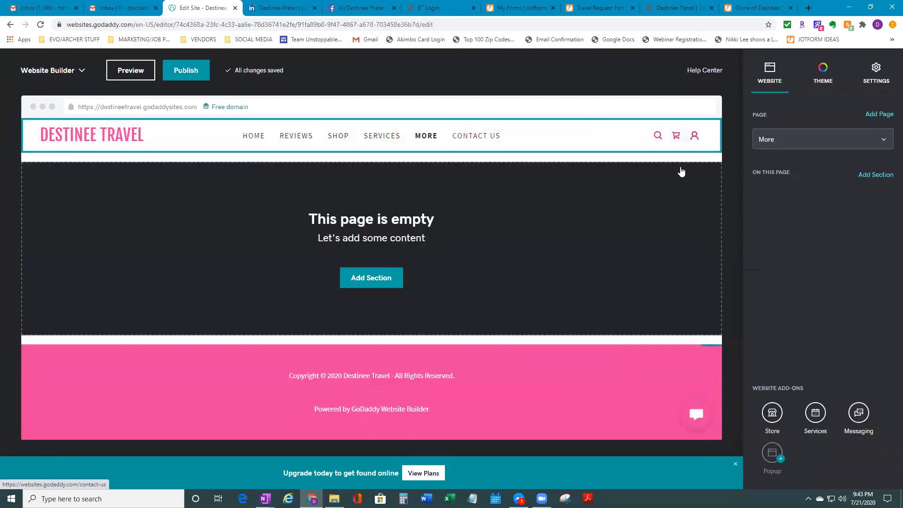
click(884, 116)
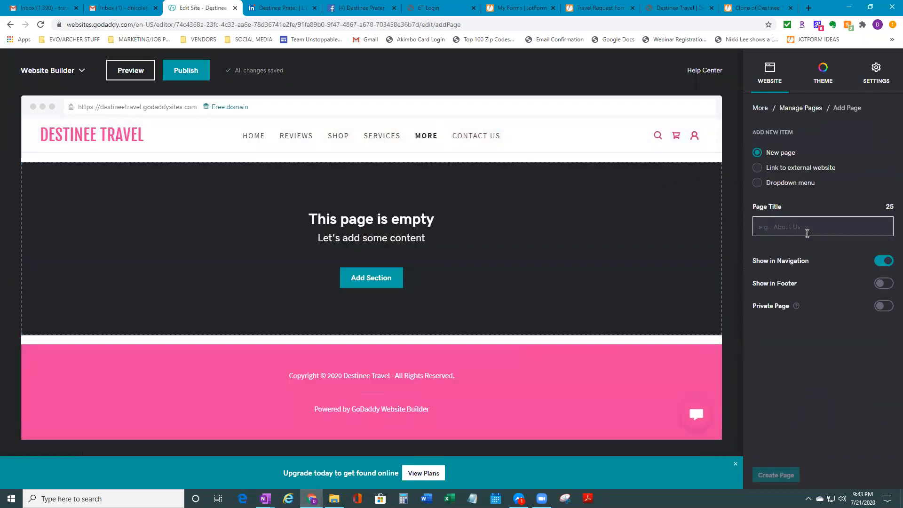
text(Contac)
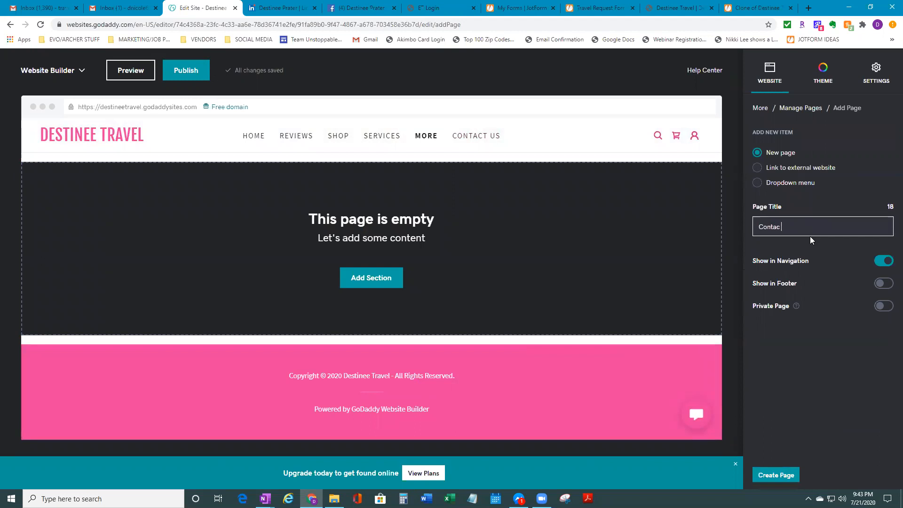
text(t Us)
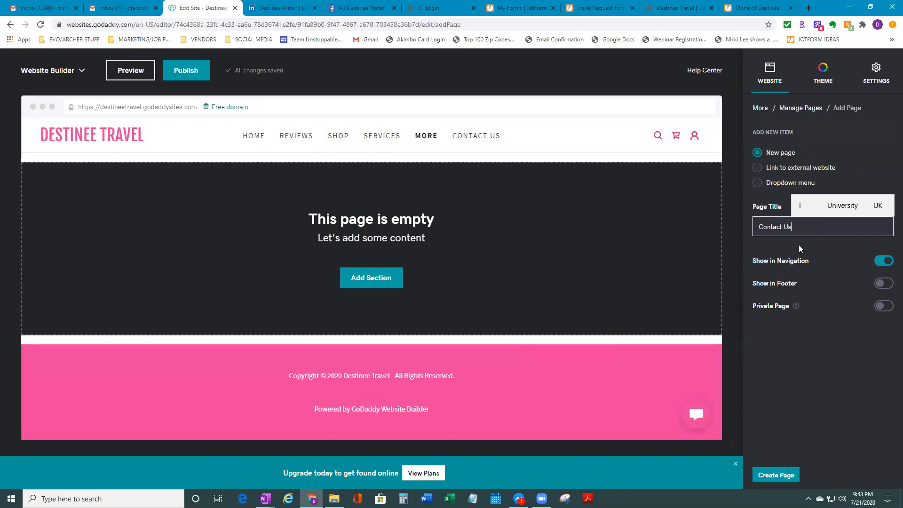
click(781, 476)
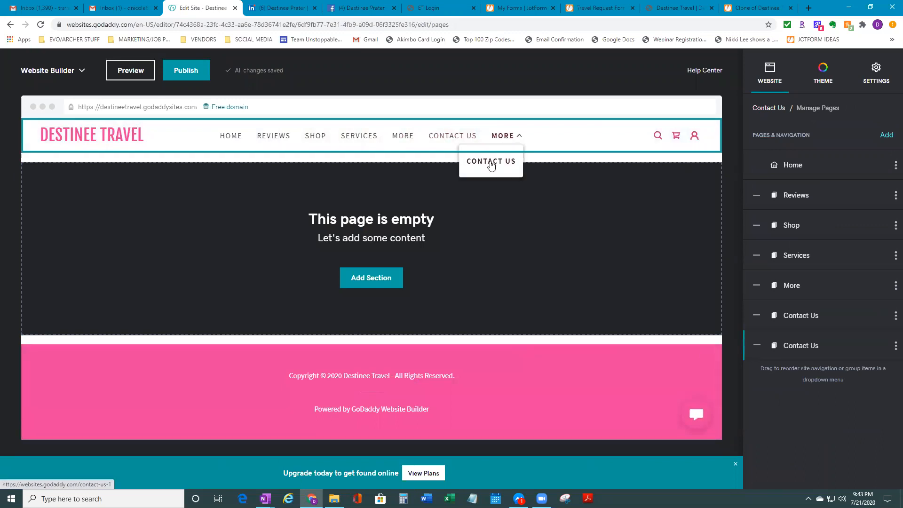
click(491, 162)
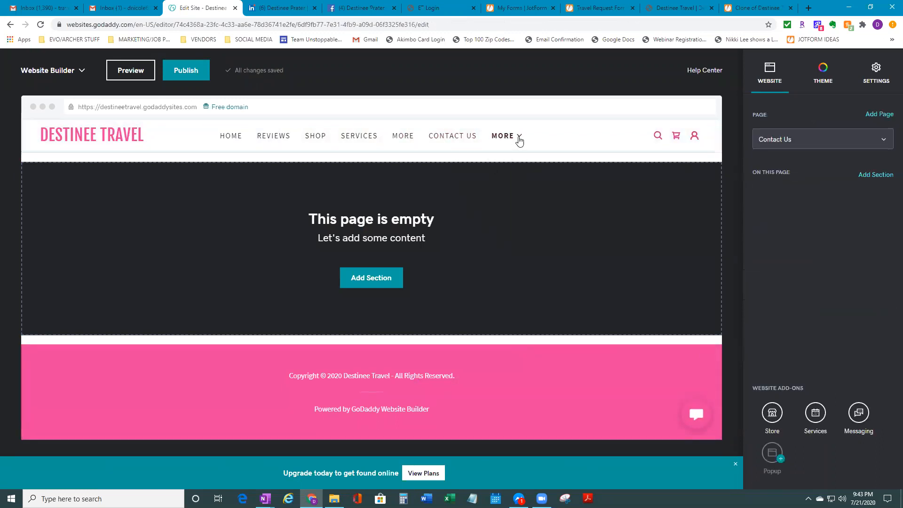
Dismiss the section choices, check the pages under MORE, and switch to the Home page
click(876, 175)
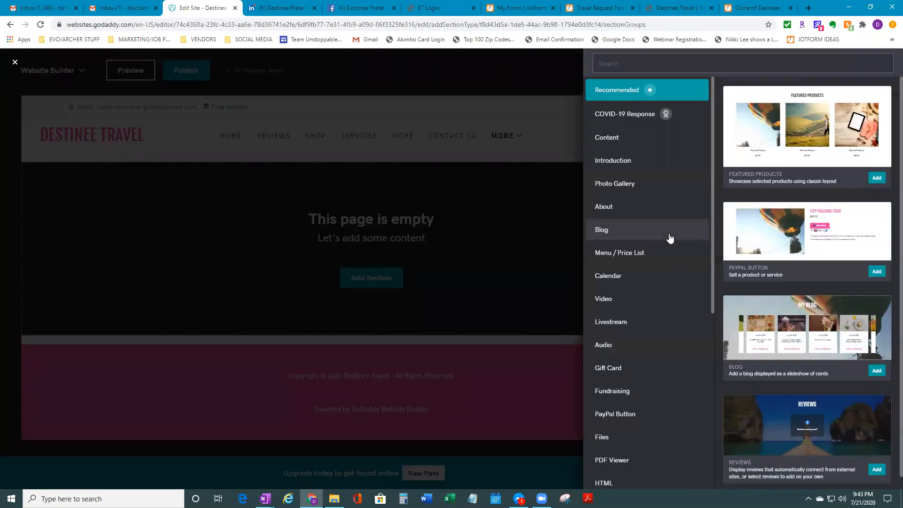
click(515, 347)
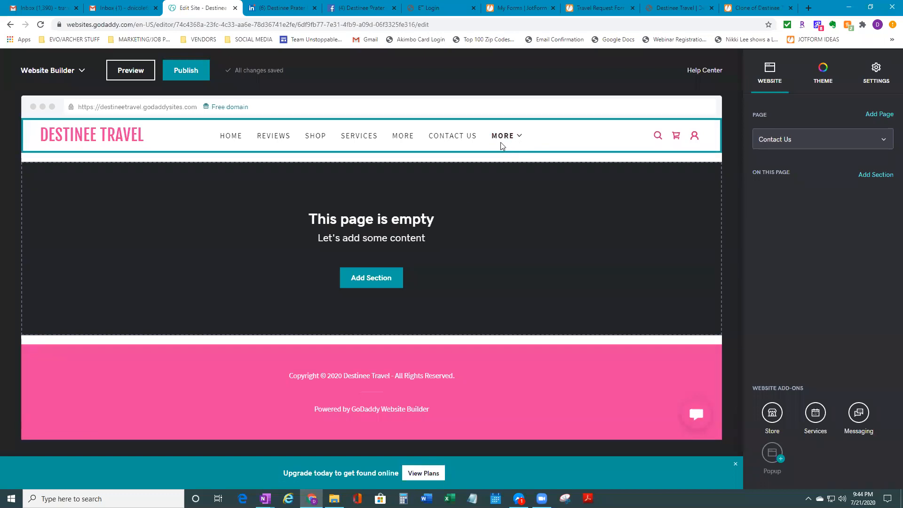
click(507, 141)
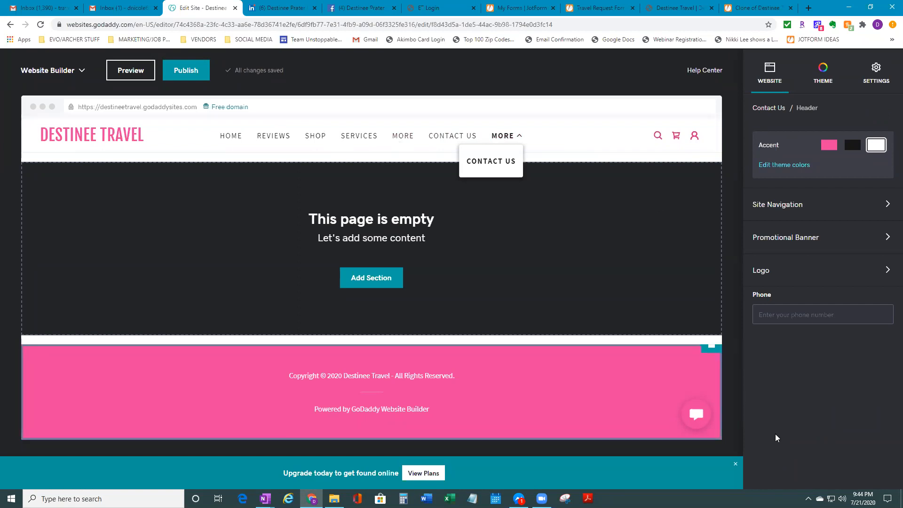
click(518, 136)
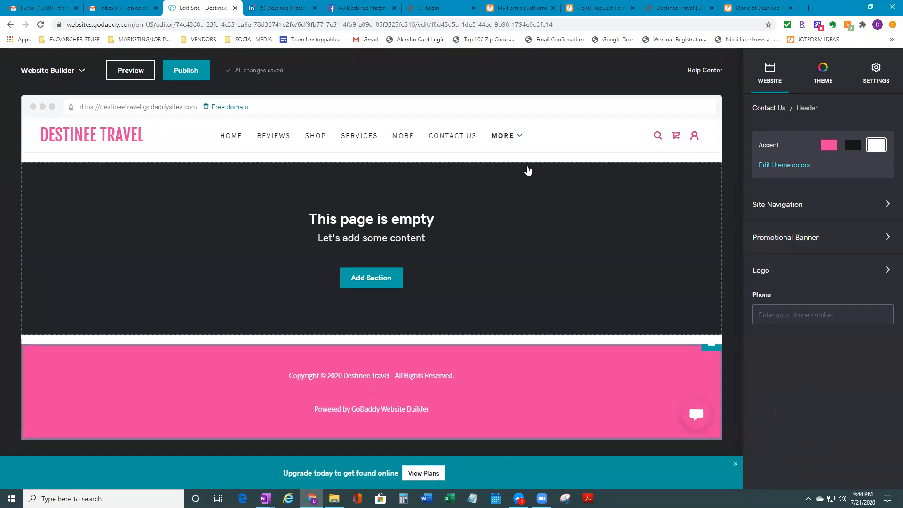
click(519, 137)
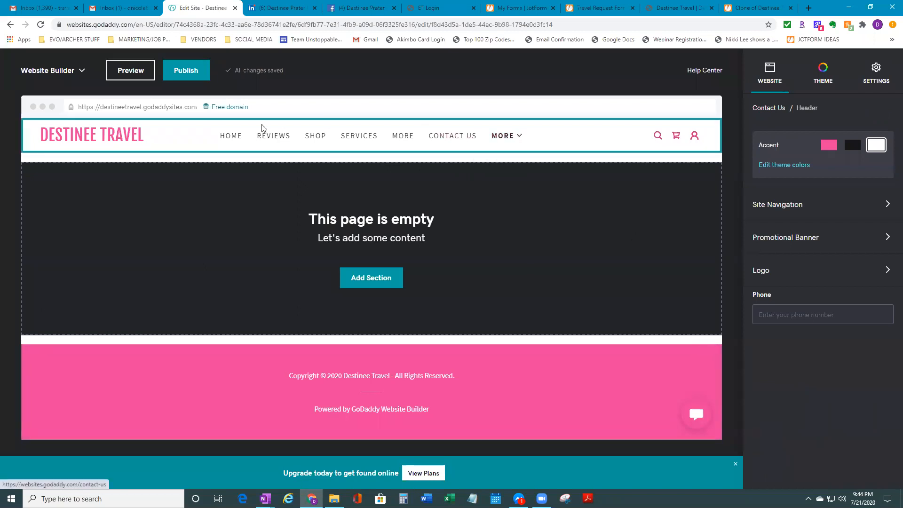
click(236, 137)
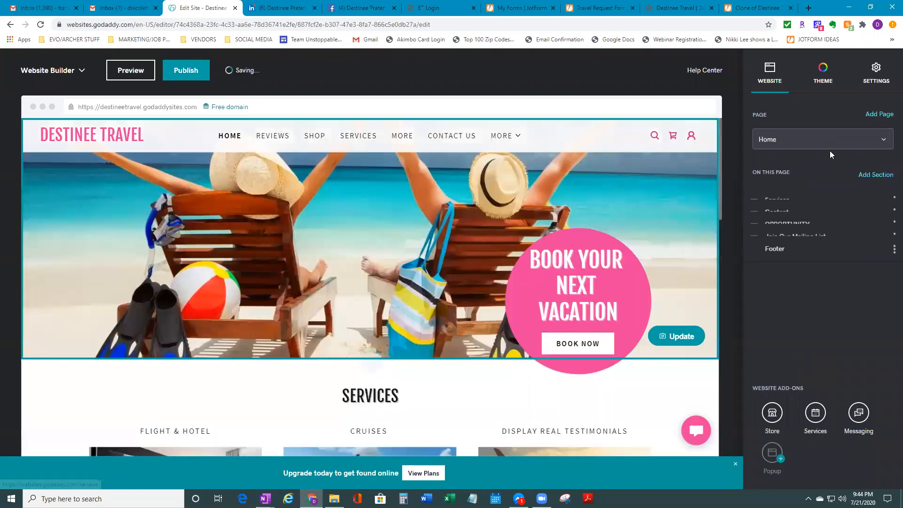
Open the empty More page's content from Manage Pages
click(862, 144)
click(798, 262)
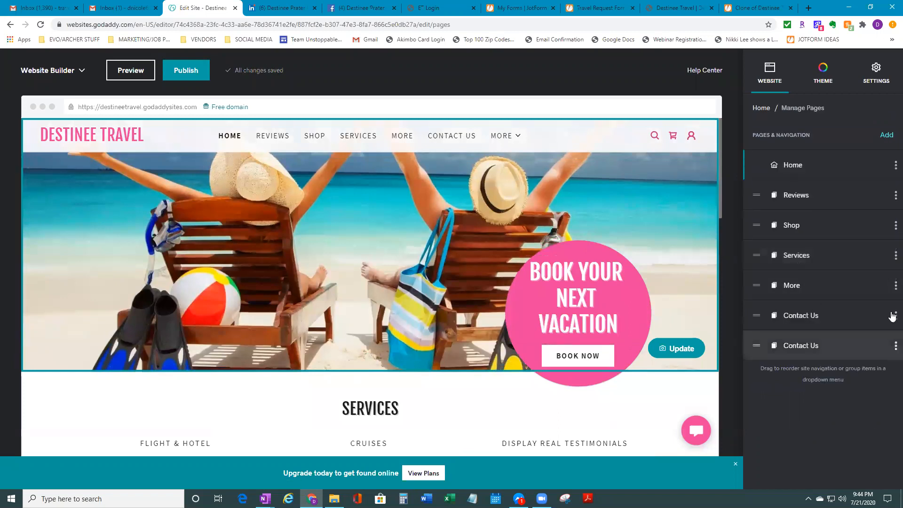
click(892, 289)
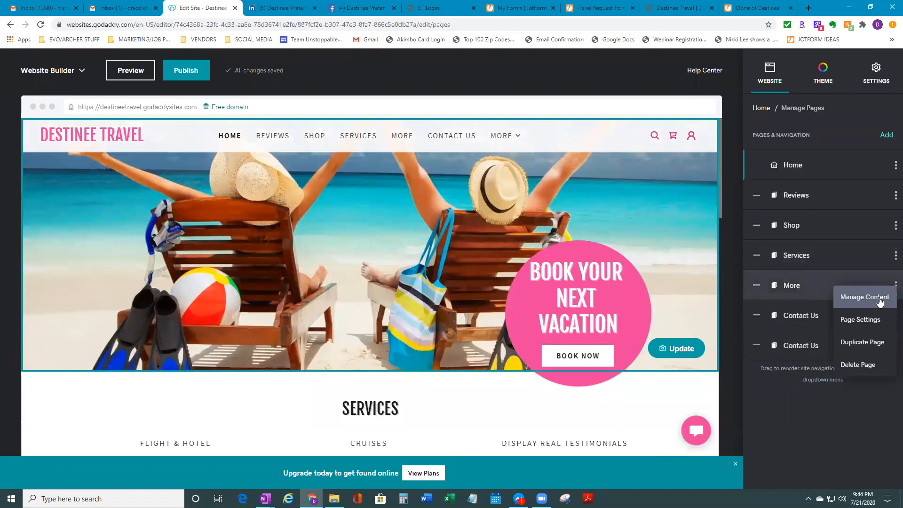
click(854, 296)
Create a new page titled 'About'
click(880, 143)
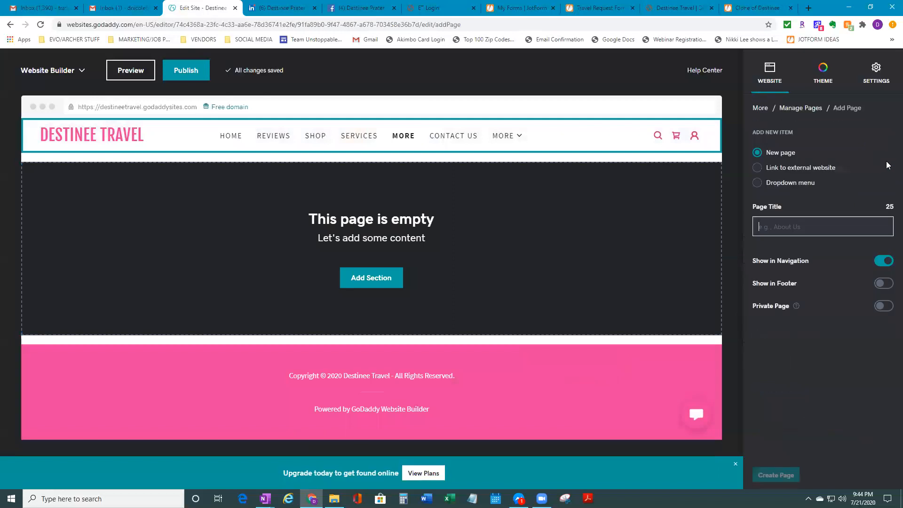
text(About)
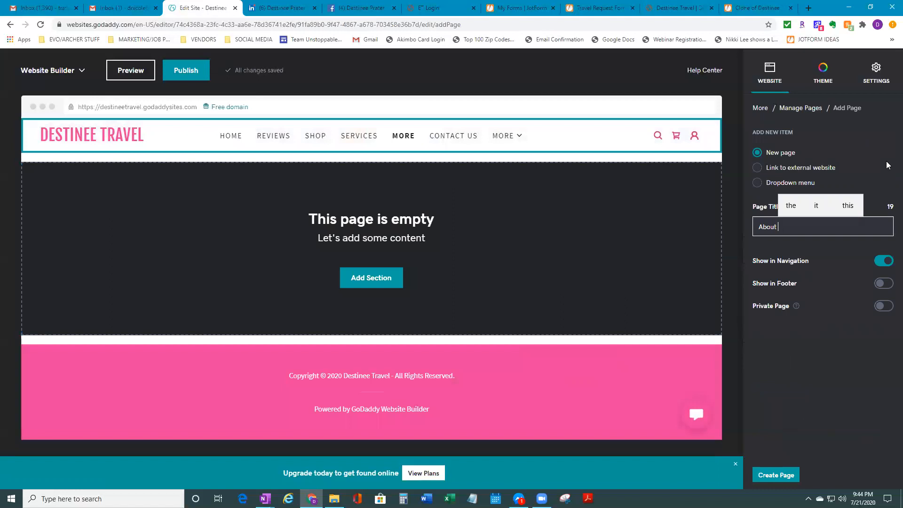
click(765, 475)
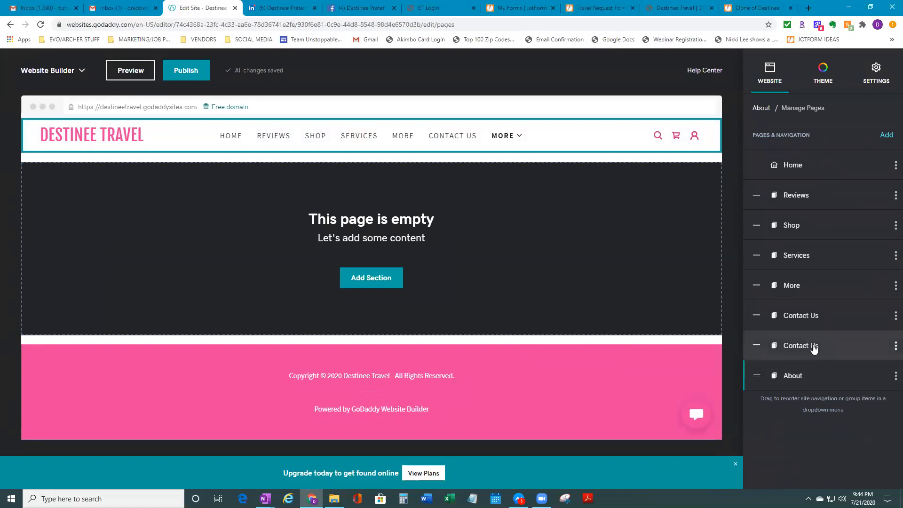
Delete both Contact Us pages, confirming each deletion, leaving More's settings open
click(896, 315)
click(878, 397)
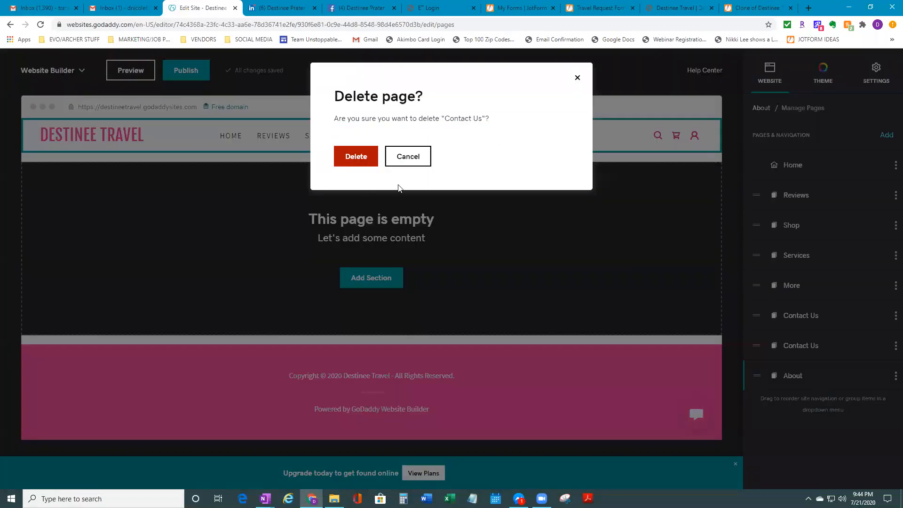
click(354, 157)
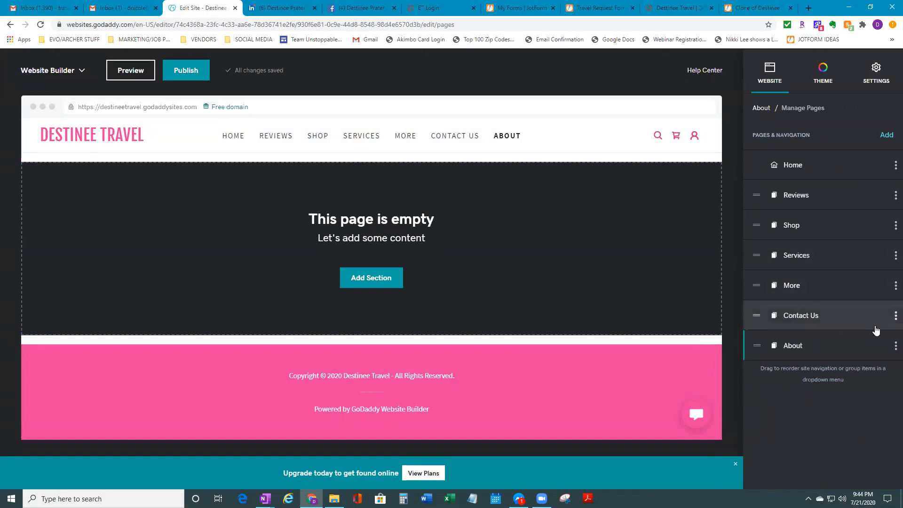
click(894, 317)
click(874, 393)
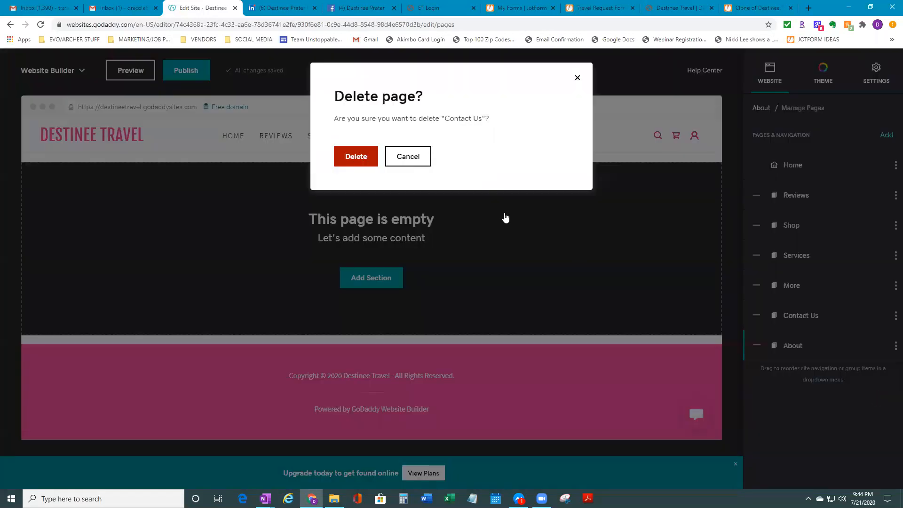
click(350, 162)
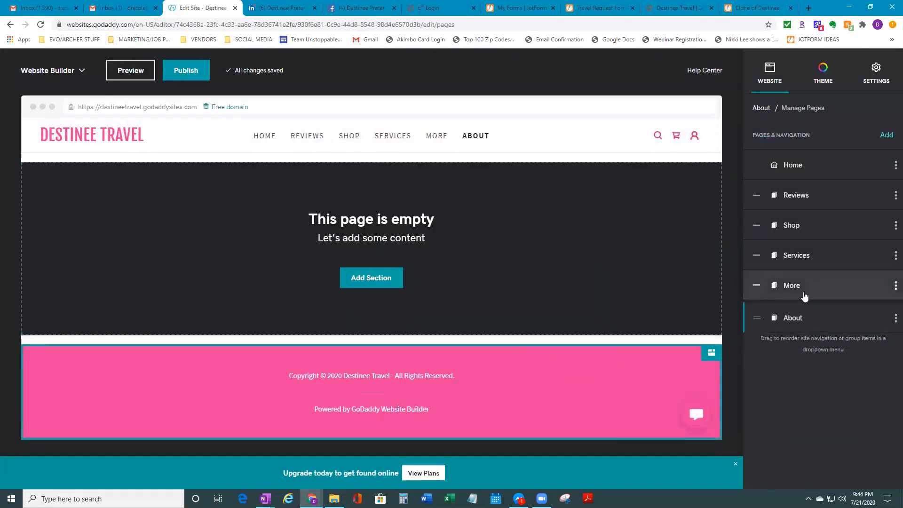
click(758, 293)
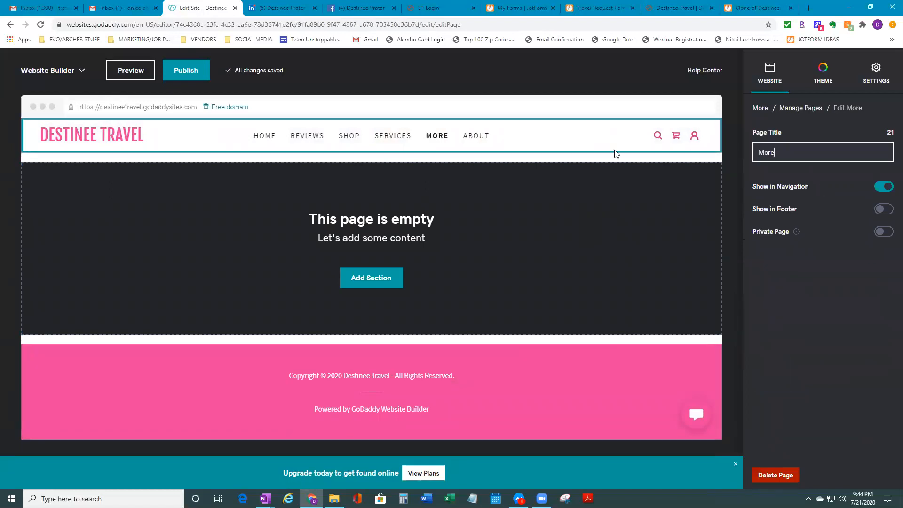
Return to the pages list and open the More page's content
click(816, 109)
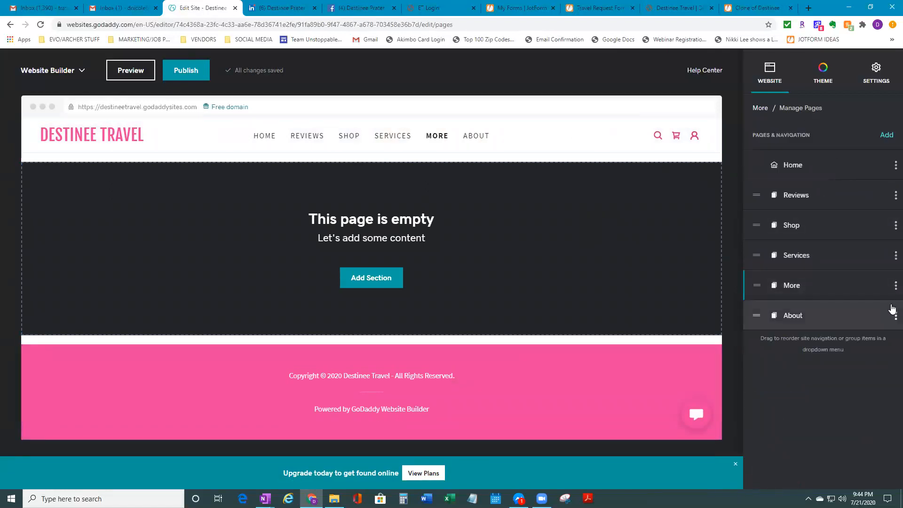
click(896, 285)
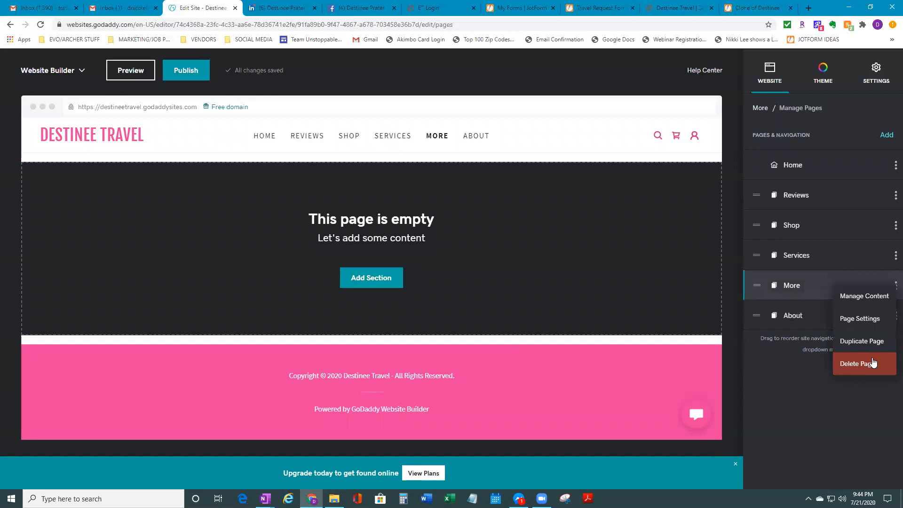
click(874, 301)
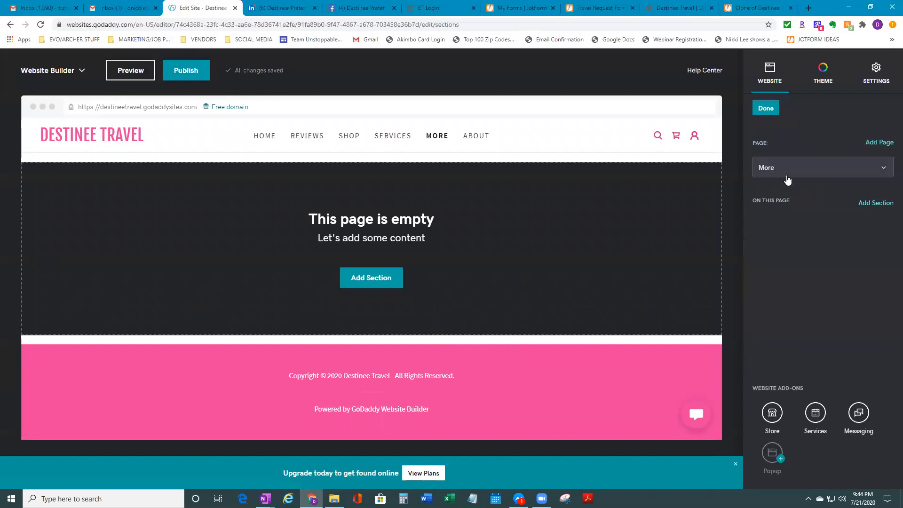
Create a new page titled 'Contact US'
click(879, 143)
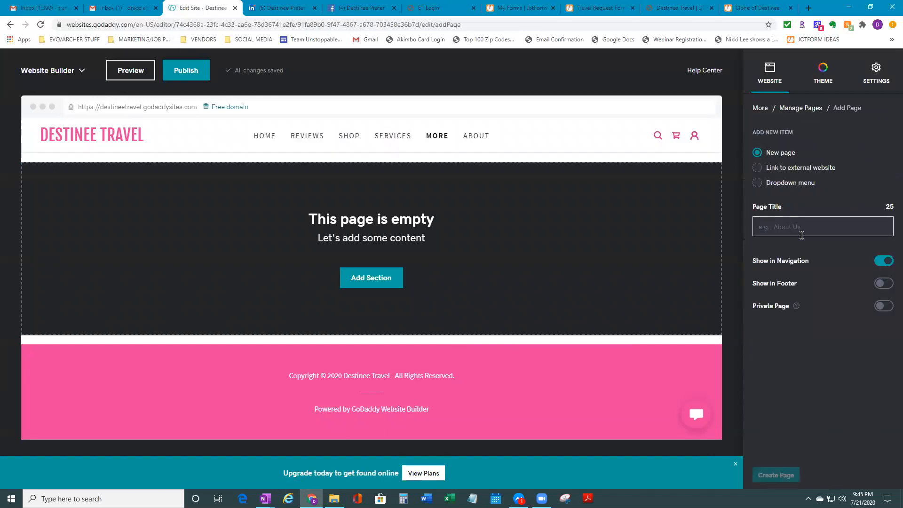
click(802, 236)
text(Co)
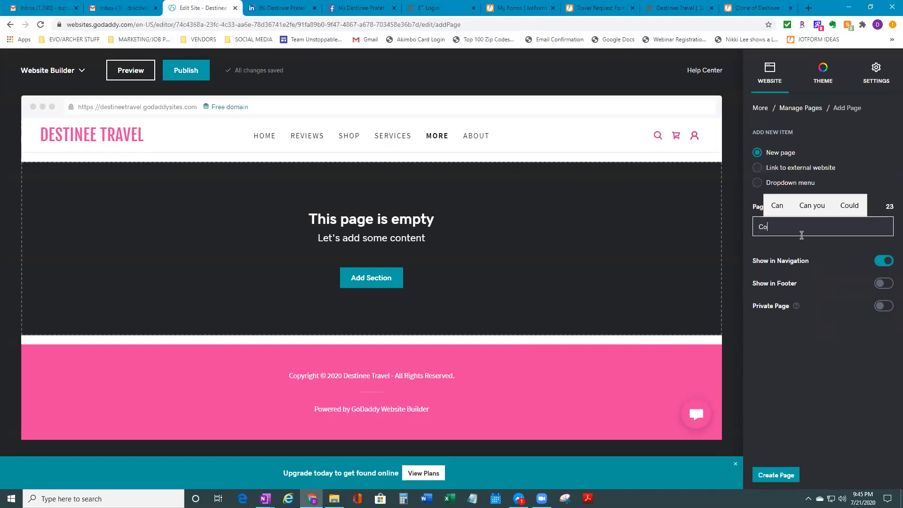
text(ntauc)
key(BackSpace)
key(BackSpace)
text(ct US)
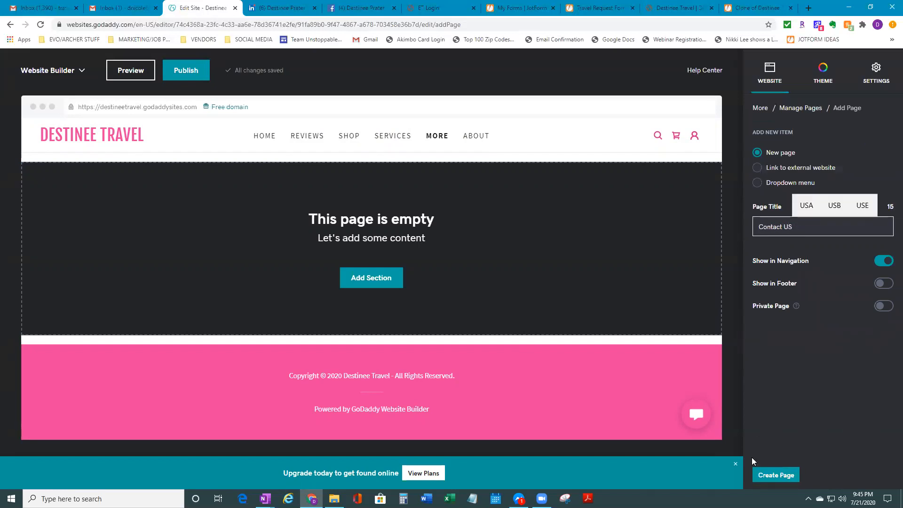
click(770, 476)
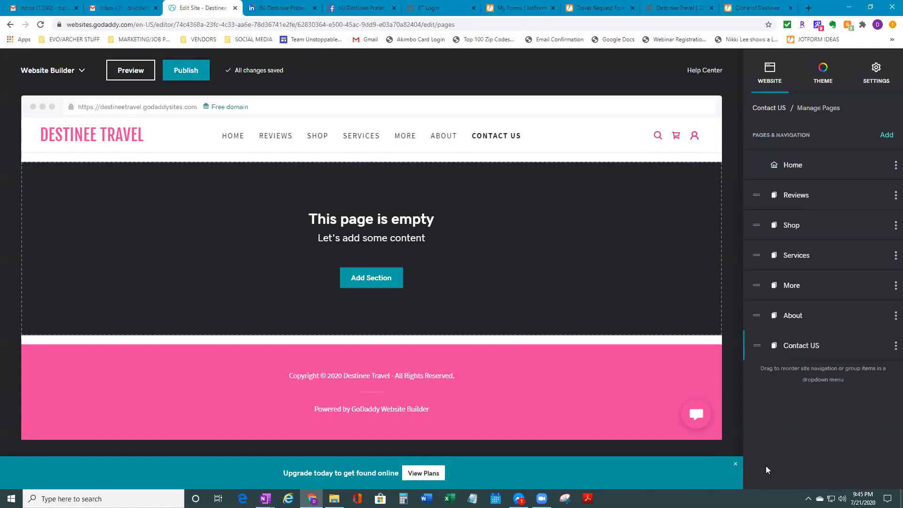
Open the More page's content for editing through its Manage Content option
click(895, 286)
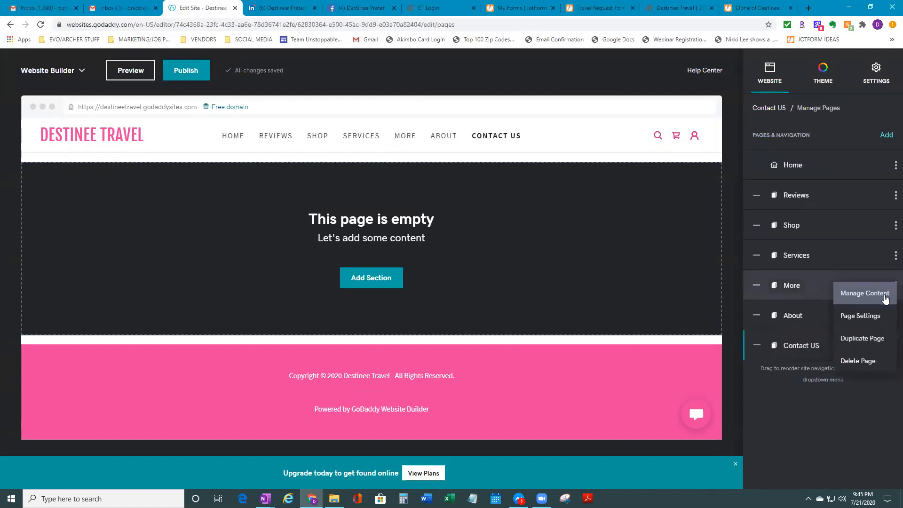
click(885, 296)
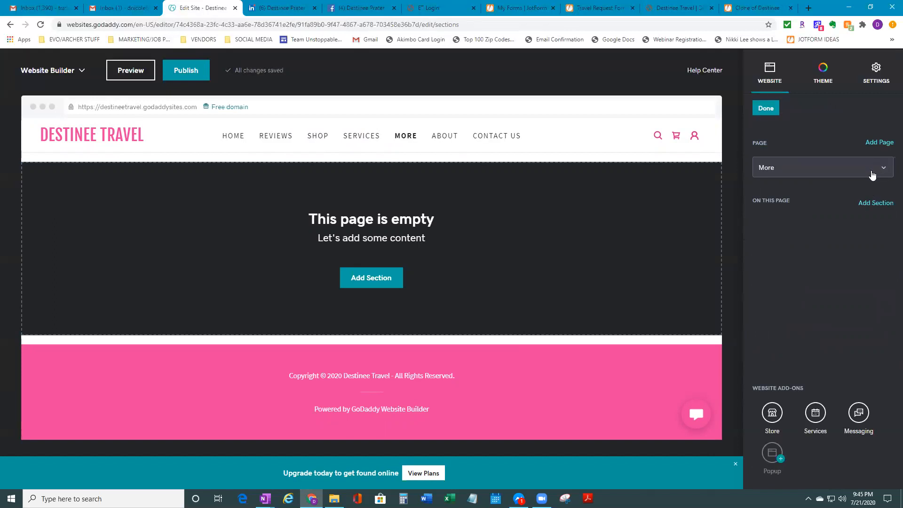
click(873, 175)
click(840, 344)
click(882, 172)
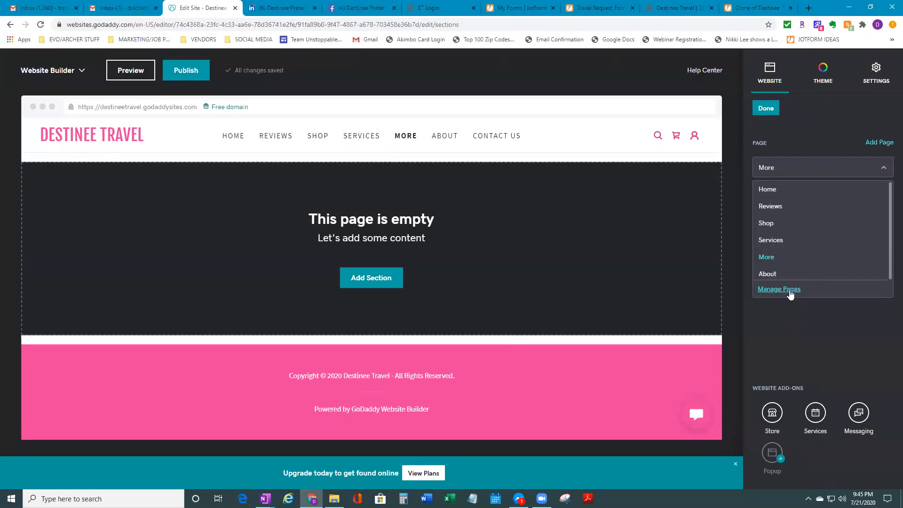
click(791, 291)
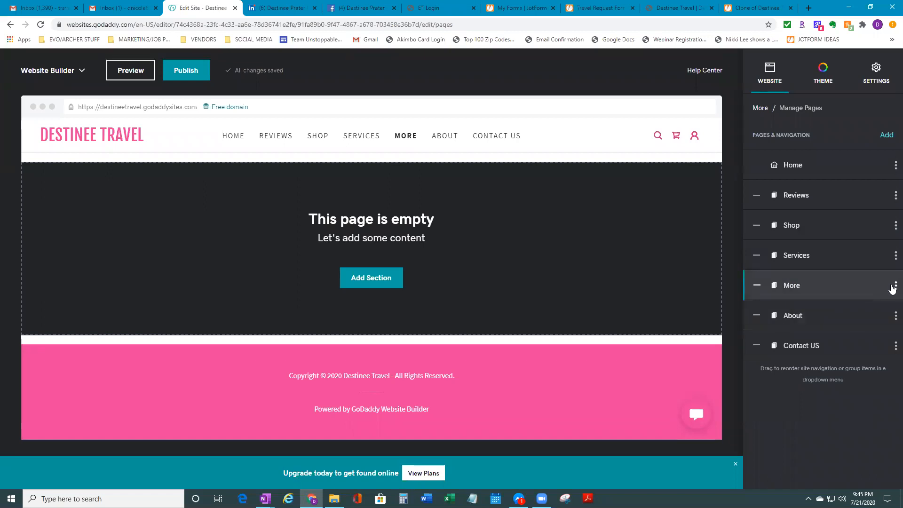
click(896, 286)
click(885, 296)
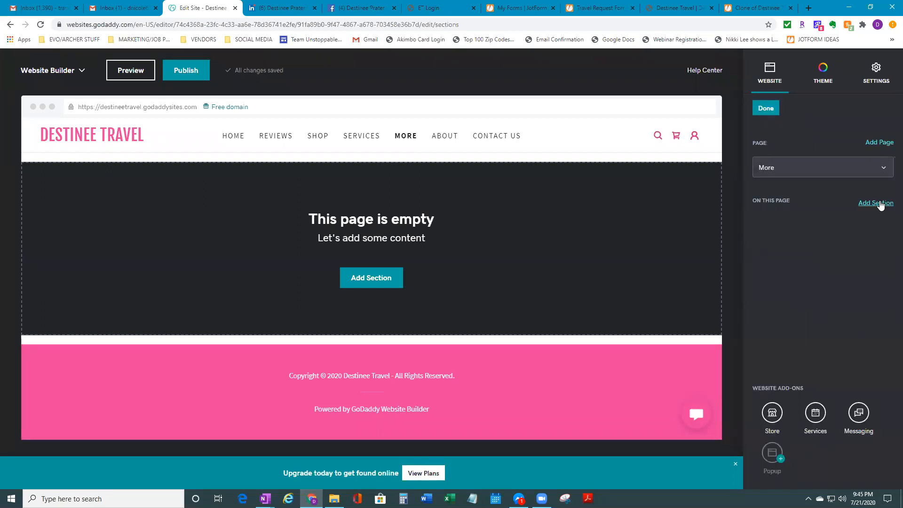
Add the first Contact Us design, with message form and business hours, to the More page
click(878, 203)
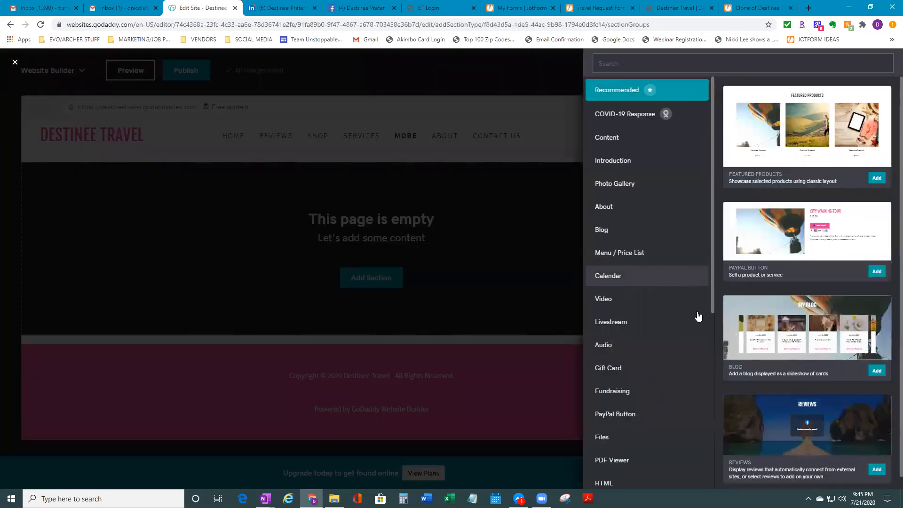
scroll(678, 392, down, 4)
scroll(677, 405, up, 3)
scroll(674, 424, down, 6)
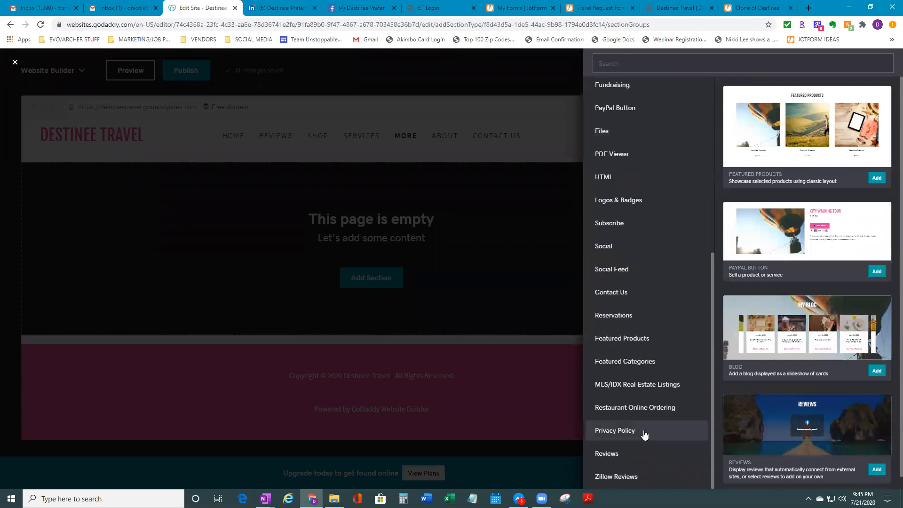
click(610, 295)
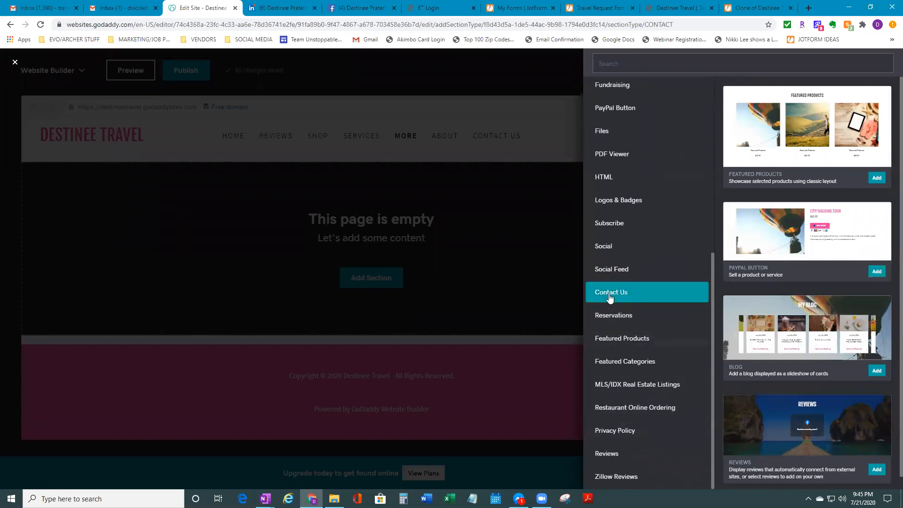
click(775, 160)
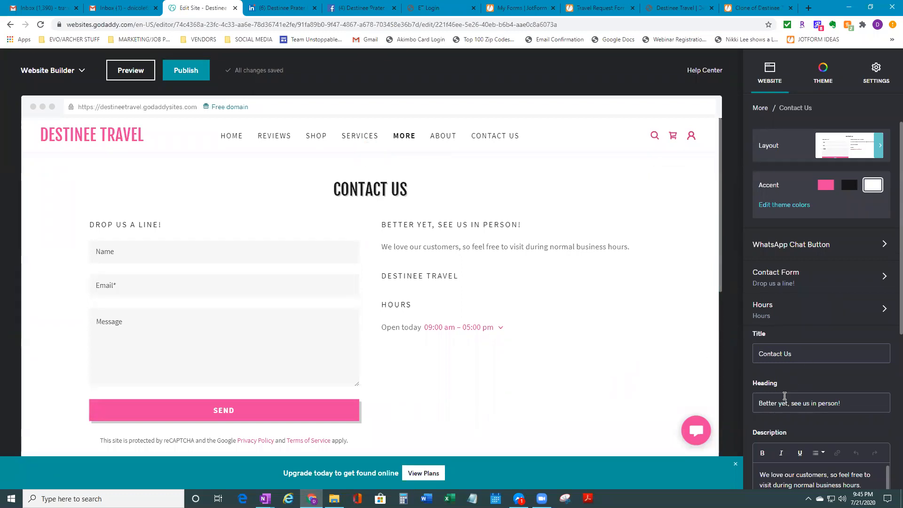
scroll(775, 407, down, 2)
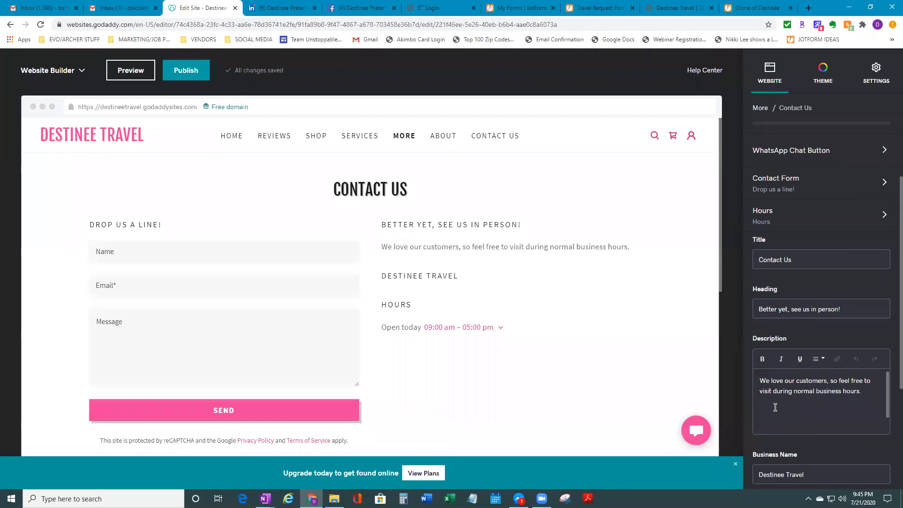
scroll(773, 424, down, 1)
scroll(786, 425, up, 1)
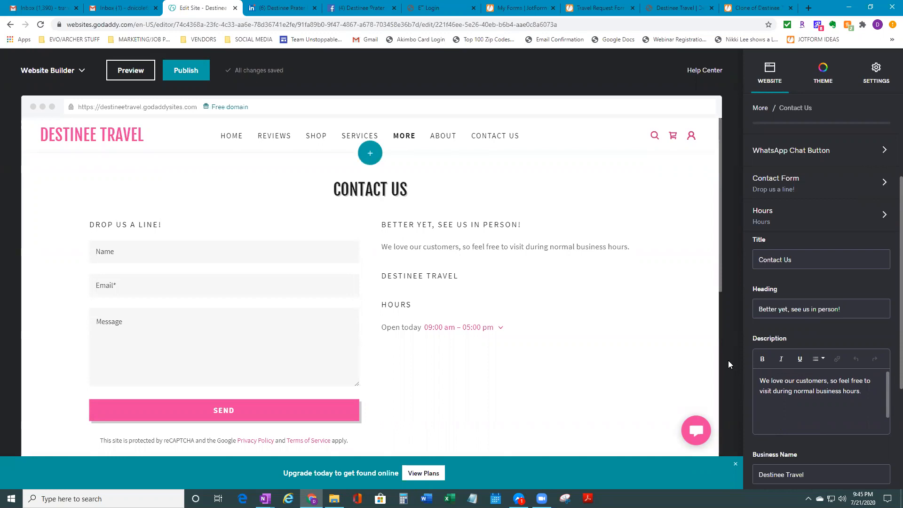
click(275, 139)
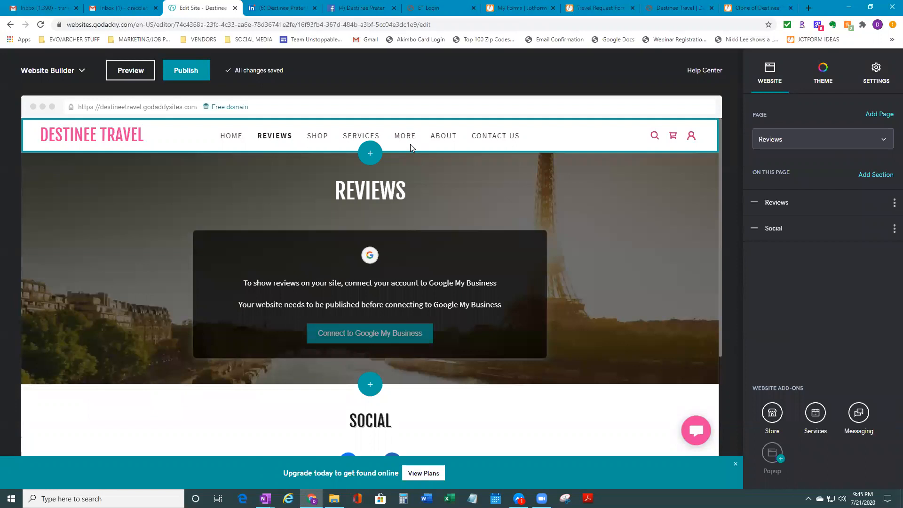
click(398, 135)
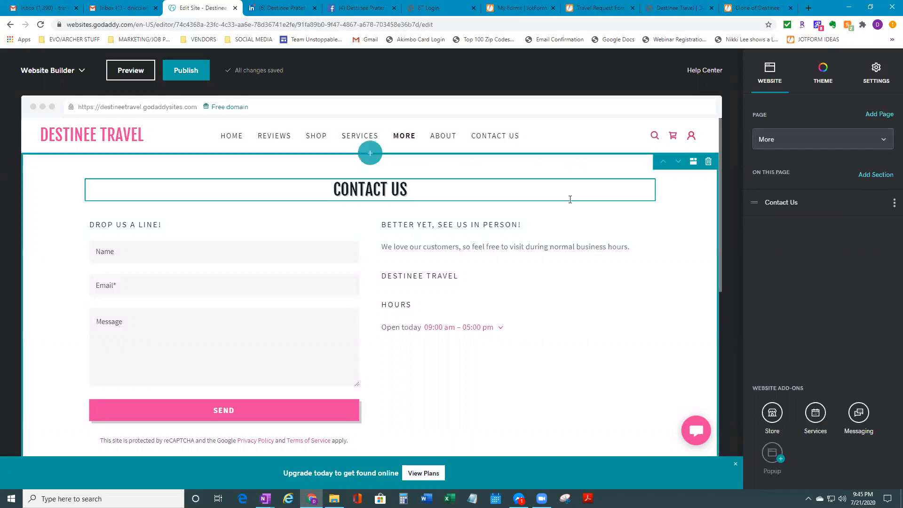
click(894, 204)
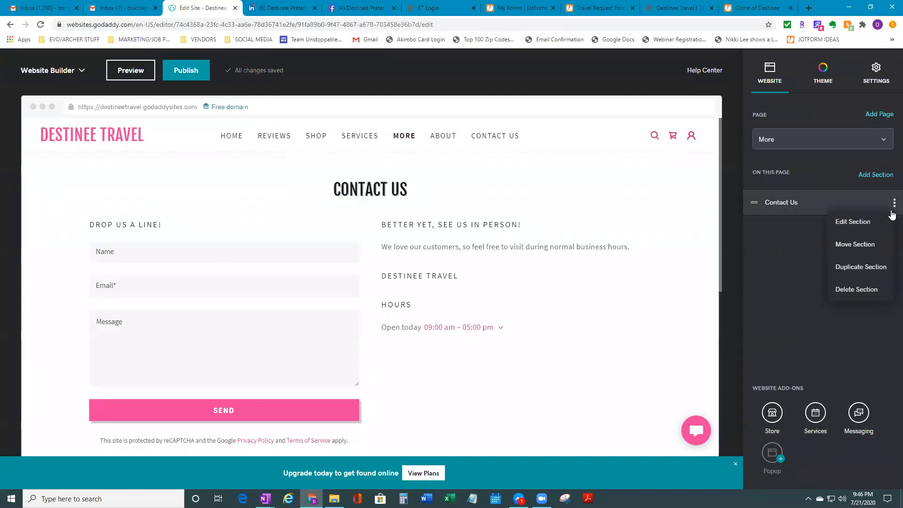
click(762, 351)
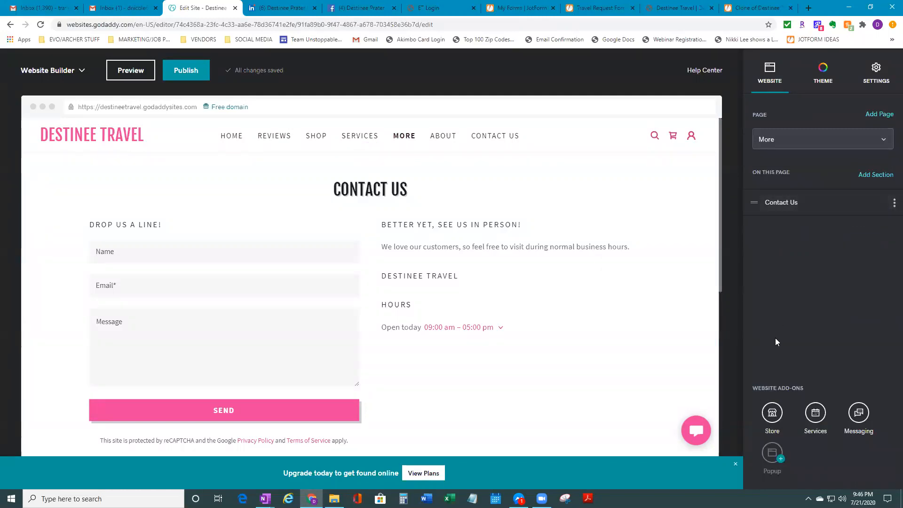
click(262, 133)
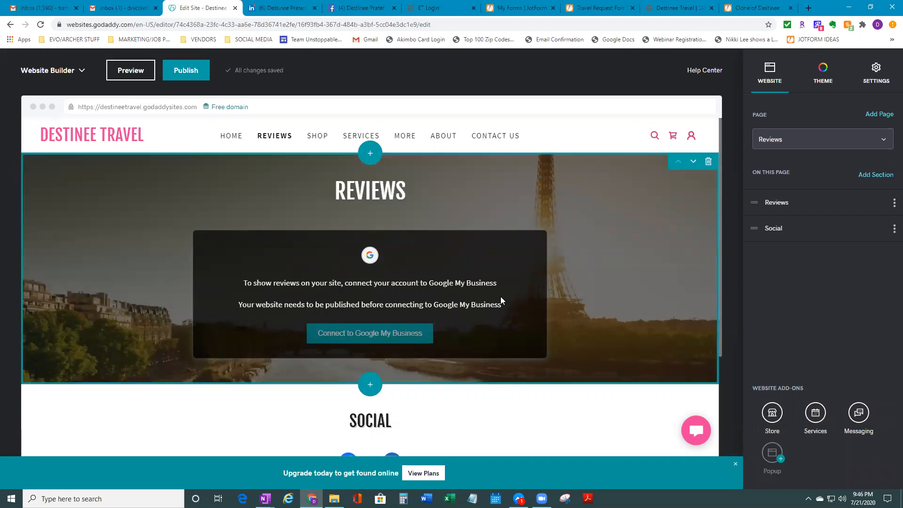
Set the Reviews section to 'Add reviews manually', then switch to the Facebook profile tab
click(399, 333)
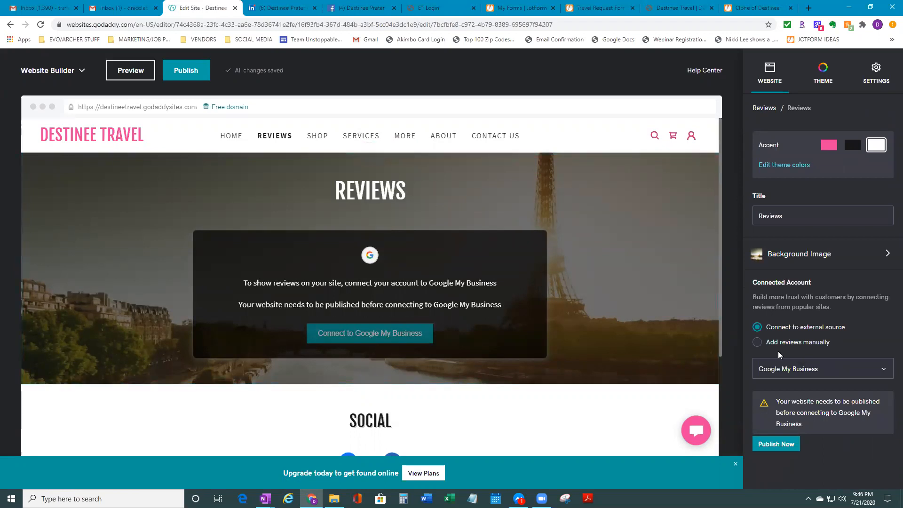
click(758, 343)
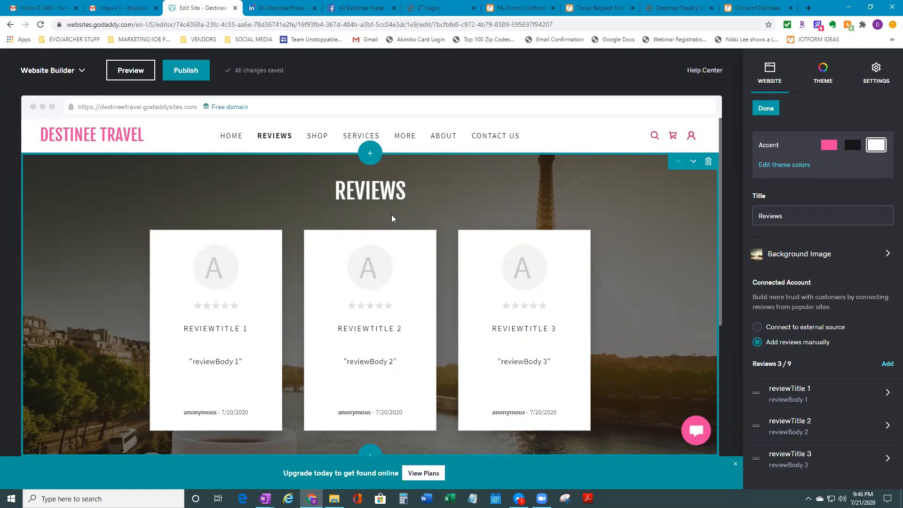
click(329, 10)
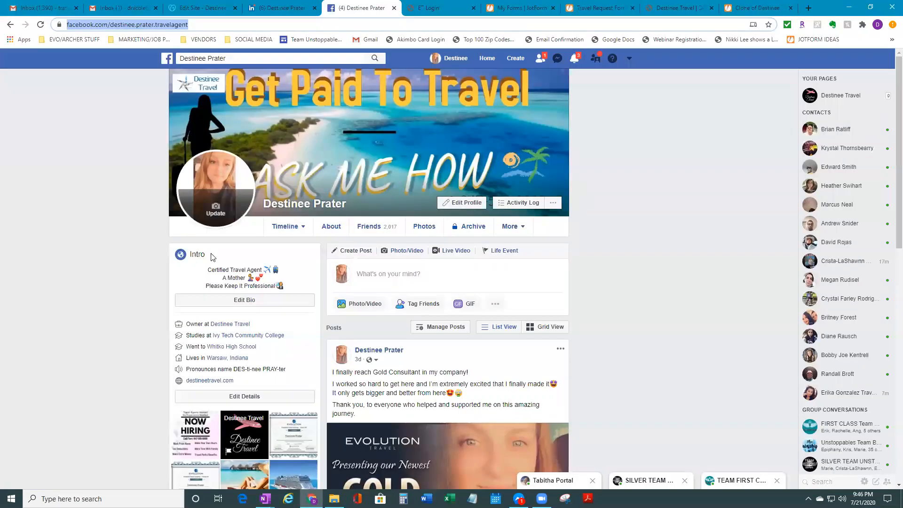
Copy the top review's text from the Destinee Travel Facebook reviews and return to the editor
click(237, 326)
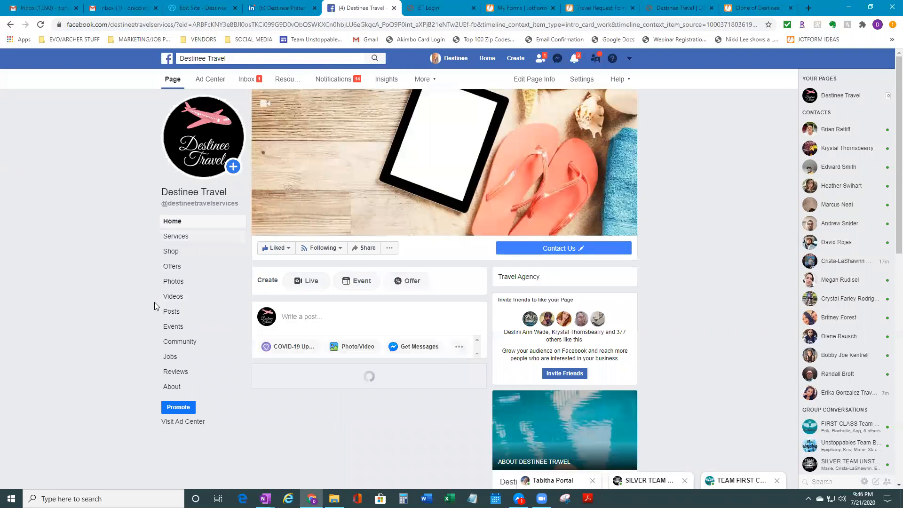
click(186, 373)
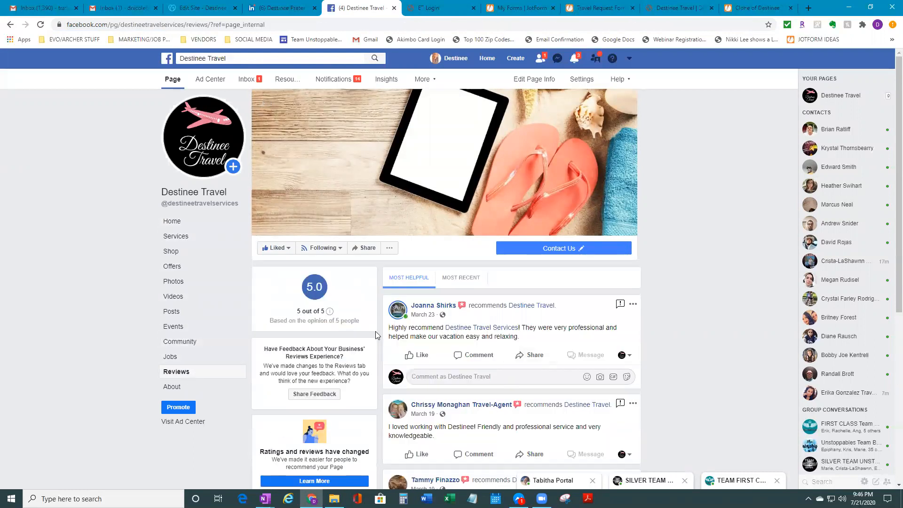
drag(521, 338, 390, 330)
right_click(407, 335)
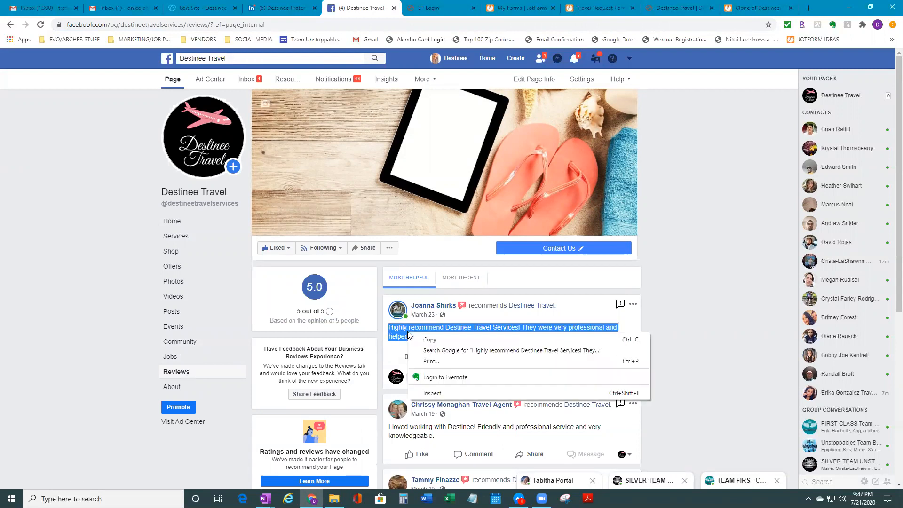
click(427, 346)
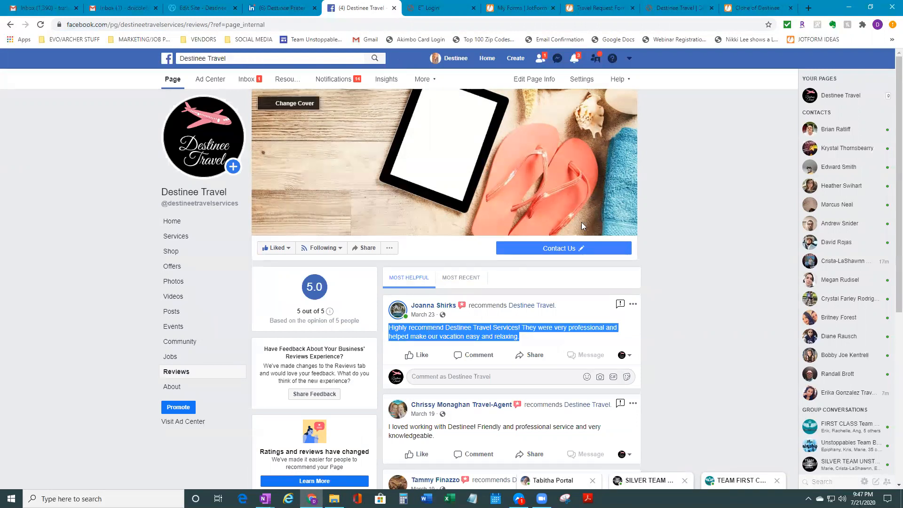
click(202, 7)
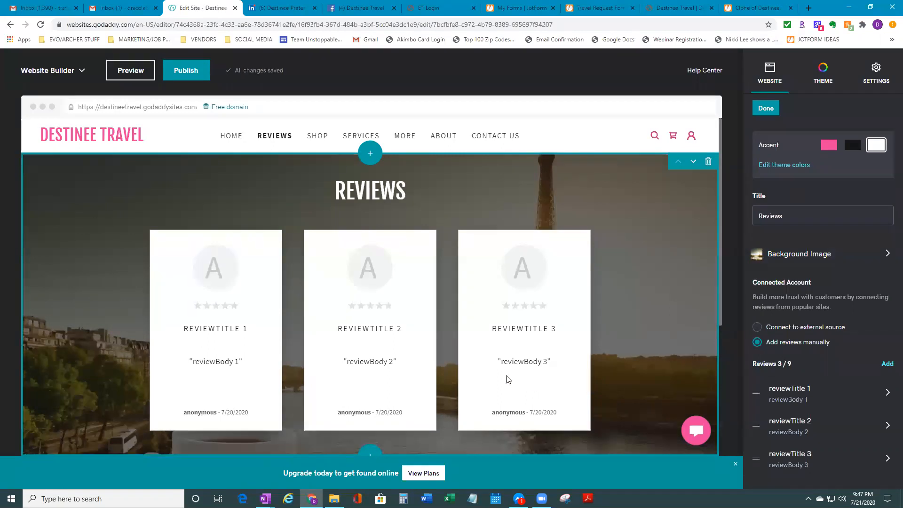
Replace the first review's placeholder text with the copied Facebook review
click(807, 401)
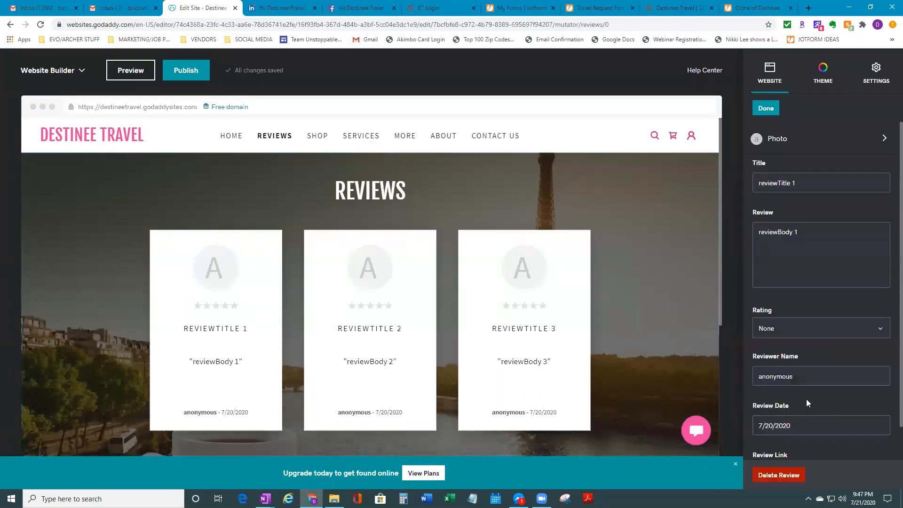
click(810, 179)
triple_click(807, 237)
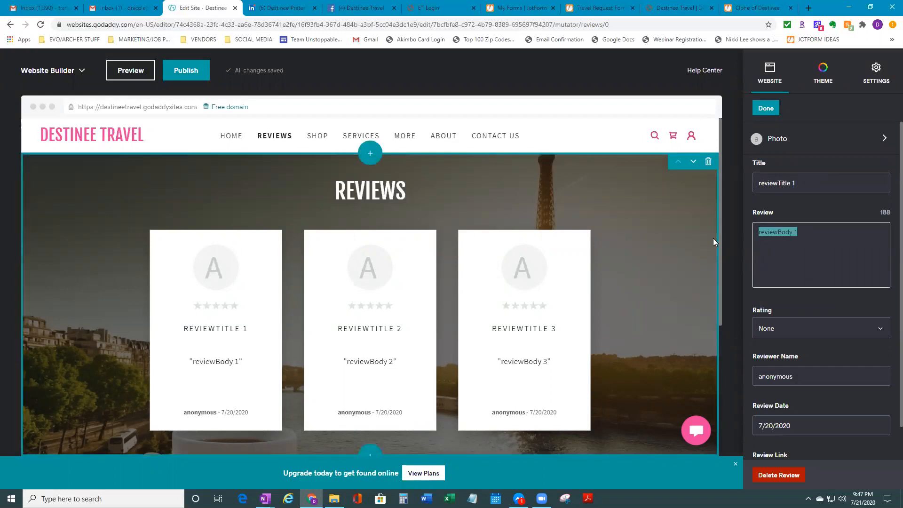
key(BackSpace)
right_click(799, 228)
click(826, 297)
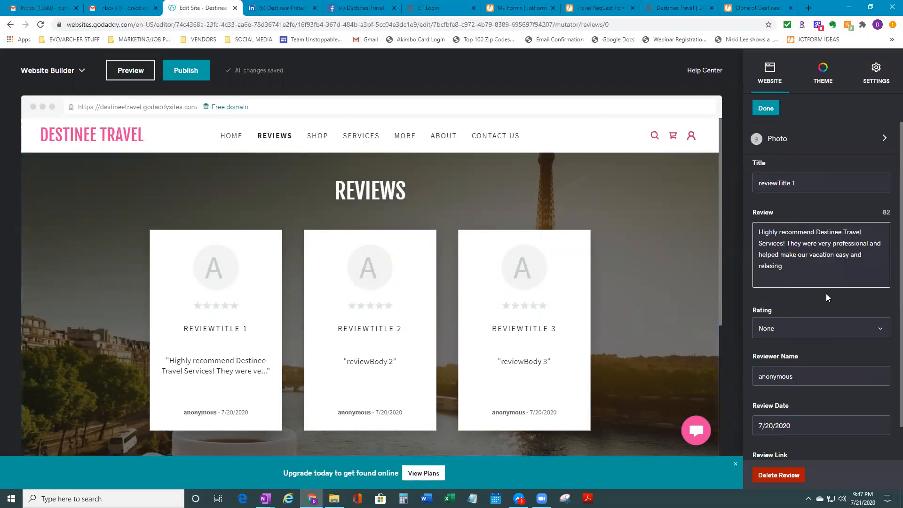
Retitle the first review 'fjkldklsjf' and go back to the review list
drag(799, 184, 745, 181)
key(BackSpace)
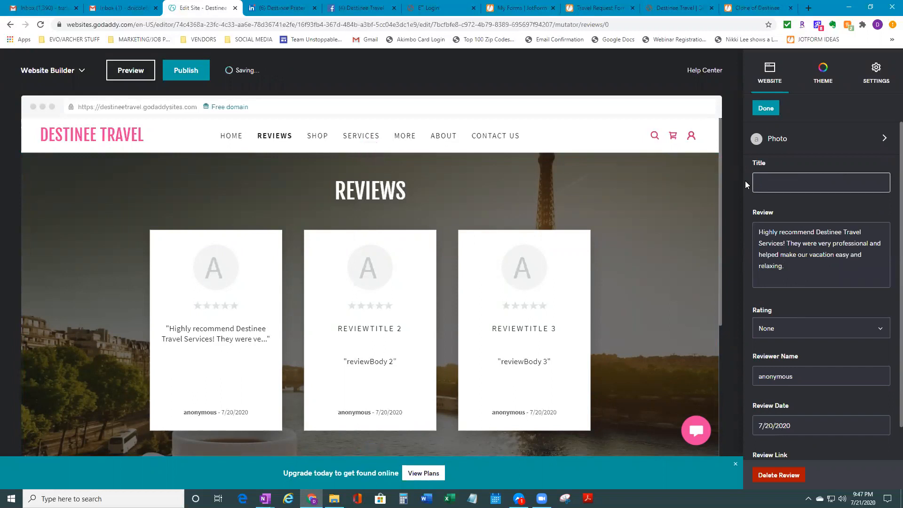
text(fjkldklsjf)
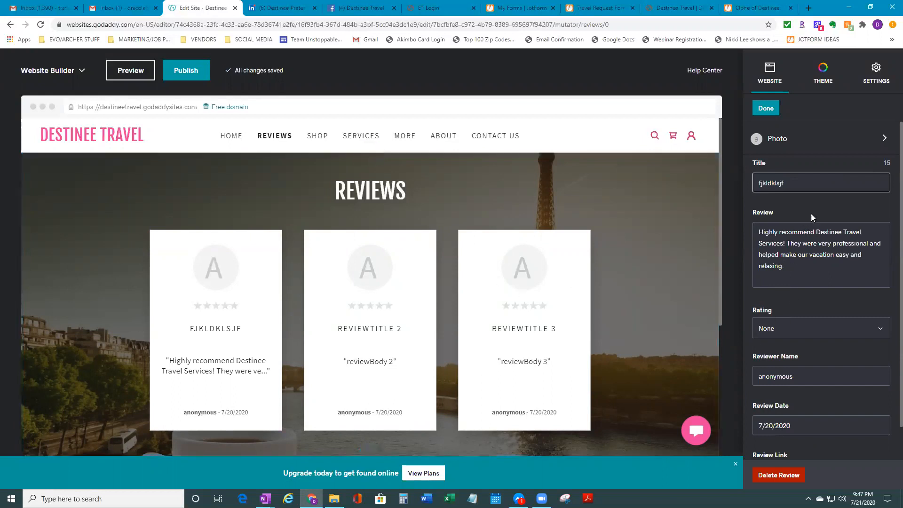
click(766, 108)
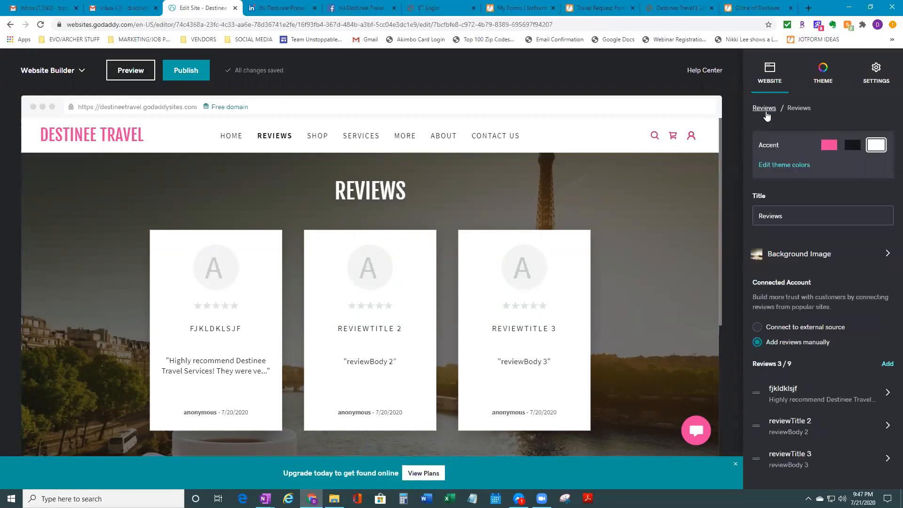
Switch the Reviews section back to the external Google My Business source
click(762, 328)
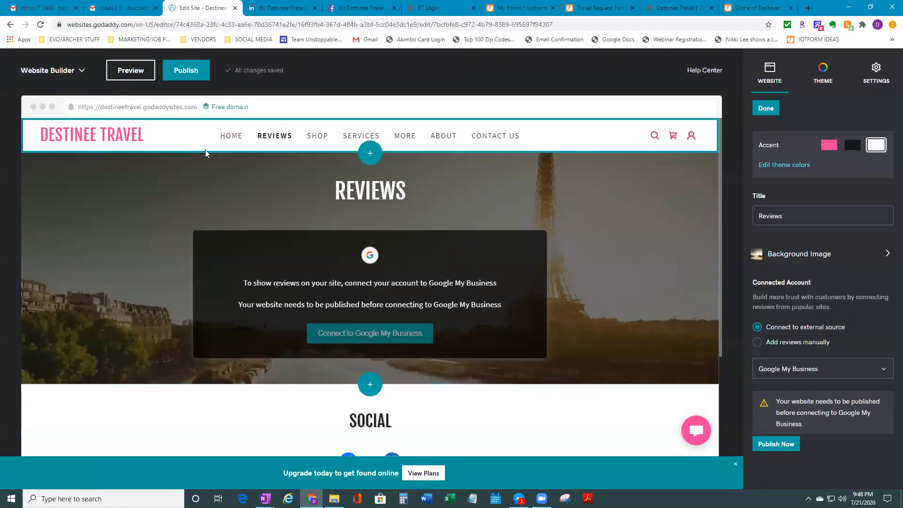
click(76, 74)
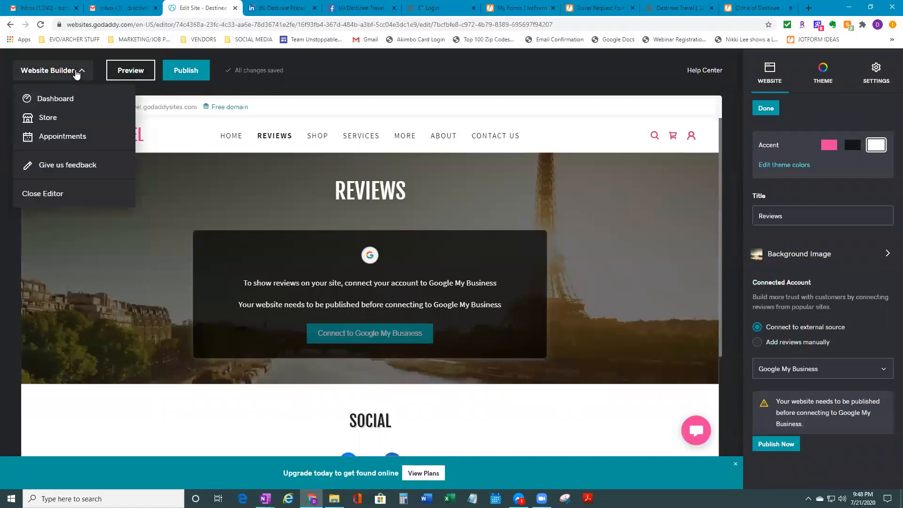
click(77, 75)
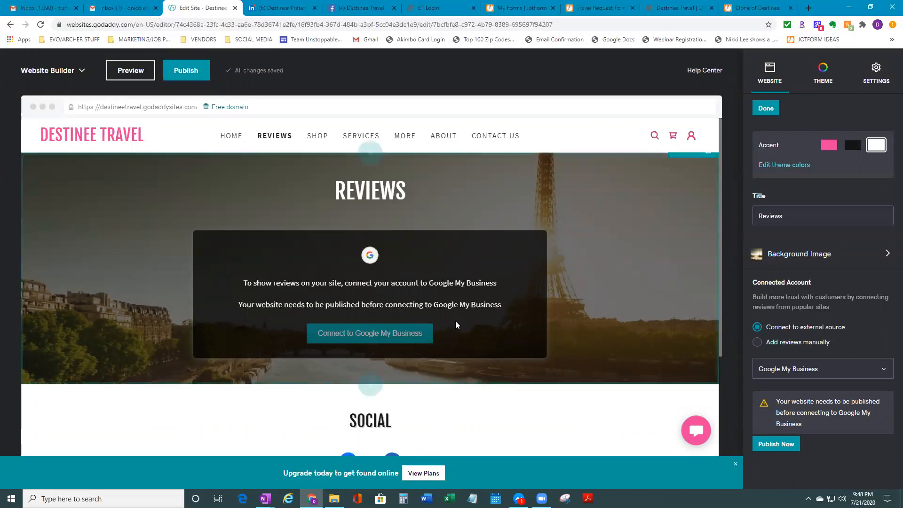
scroll(486, 325, down, 3)
scroll(486, 328, up, 3)
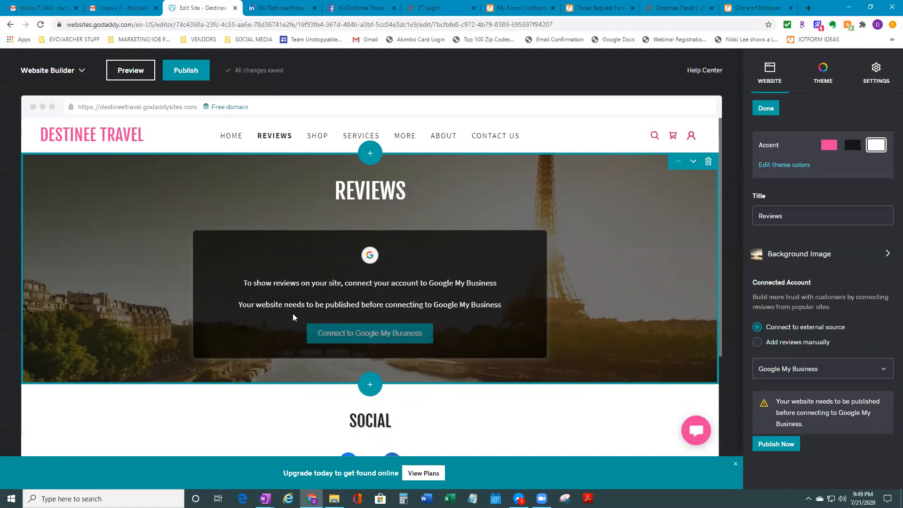
Flip the Reviews source to manual and back to external, then open the About page
click(758, 342)
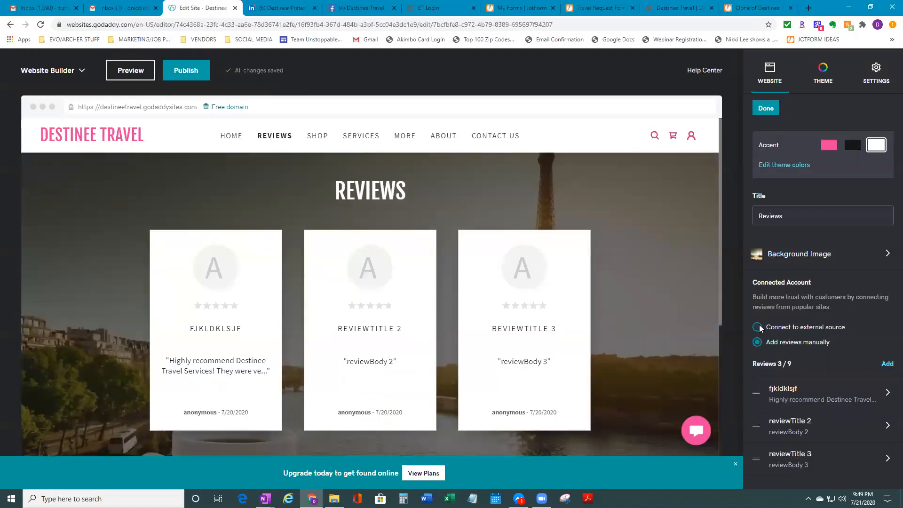
click(759, 327)
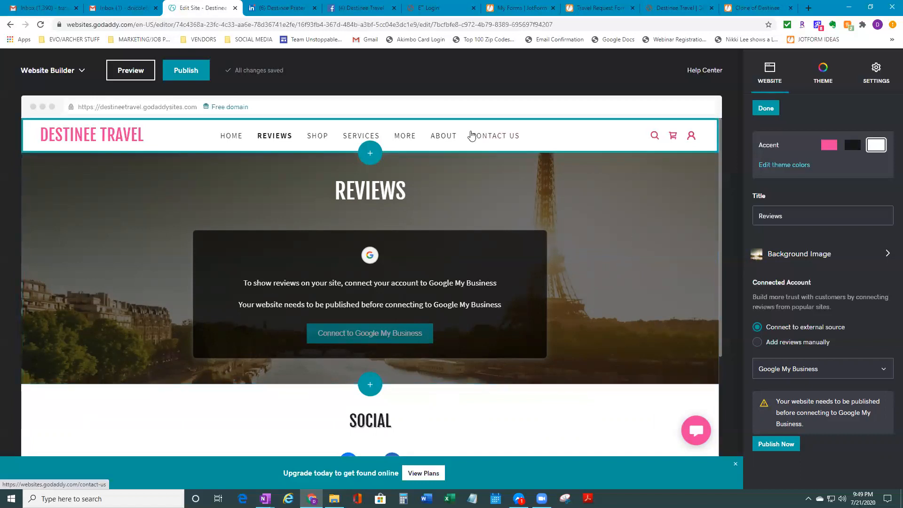
click(442, 136)
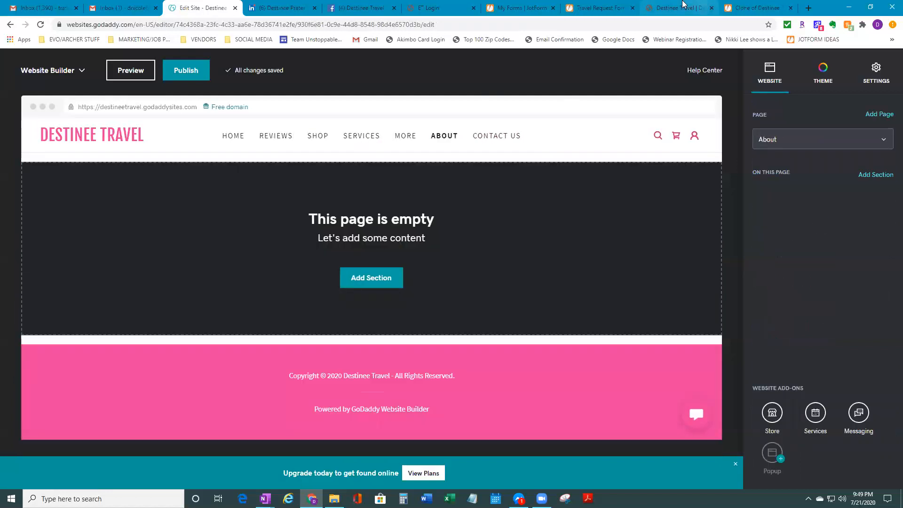
On the live destineetravel.com site, read the About page under More, then open Careers
click(683, 6)
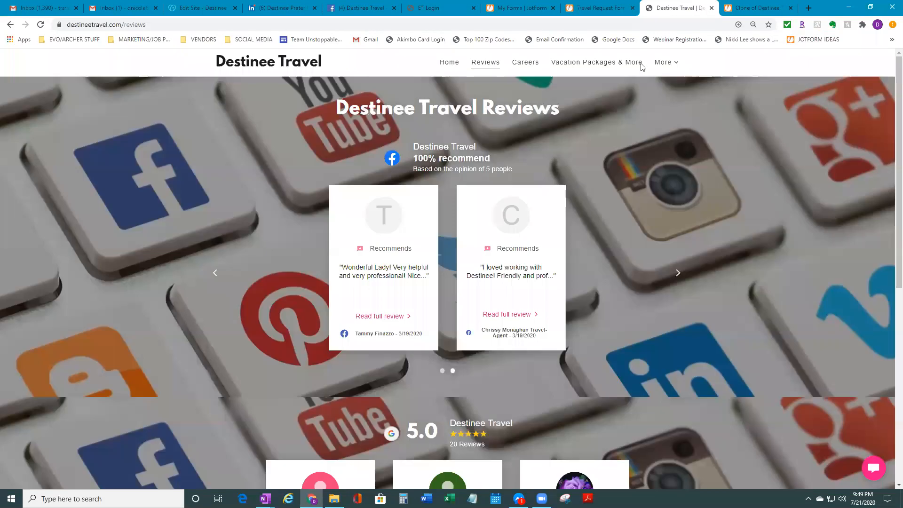
click(675, 64)
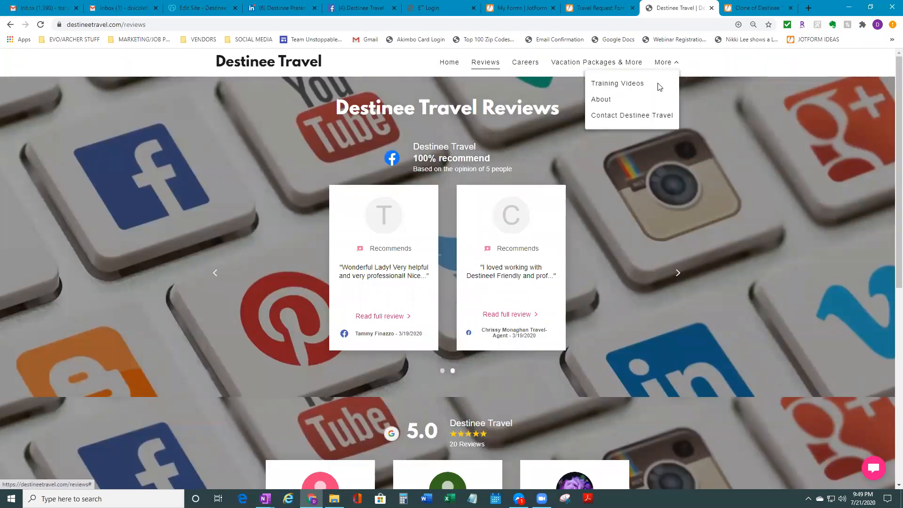
click(609, 100)
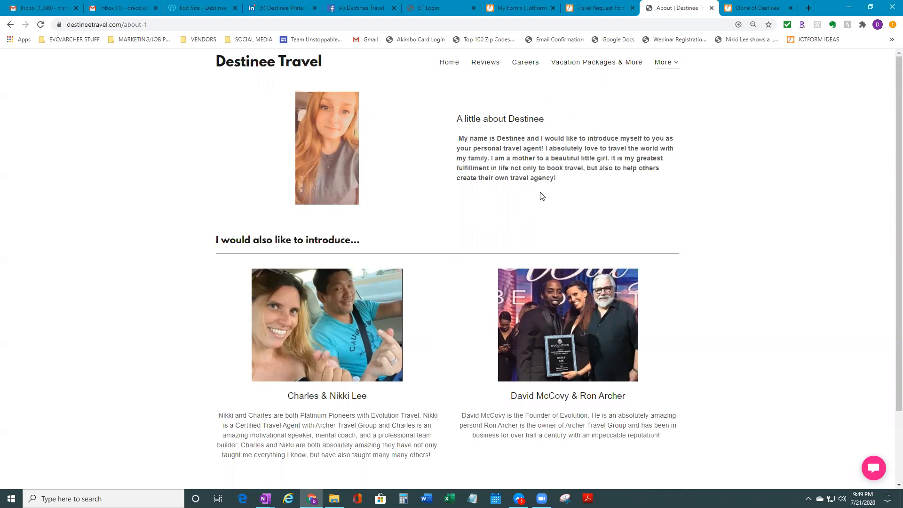
scroll(367, 193, down, 2)
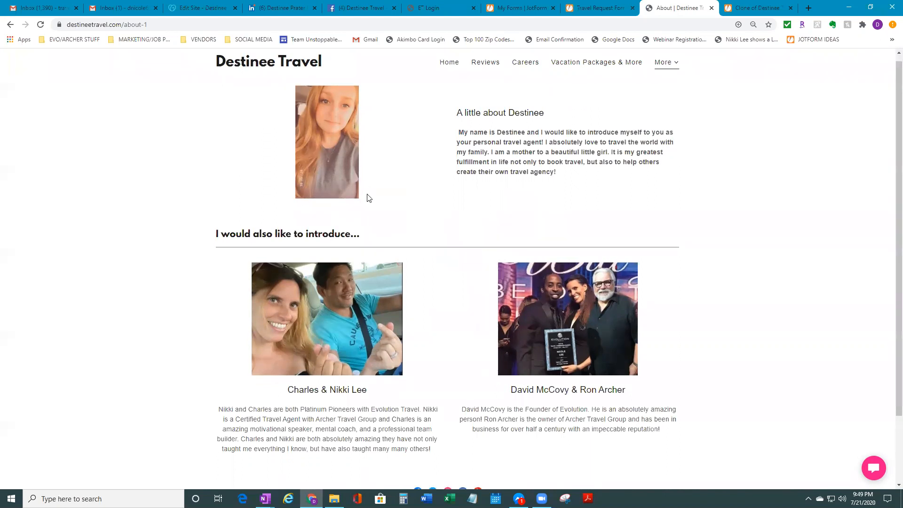
scroll(365, 186, up, 1)
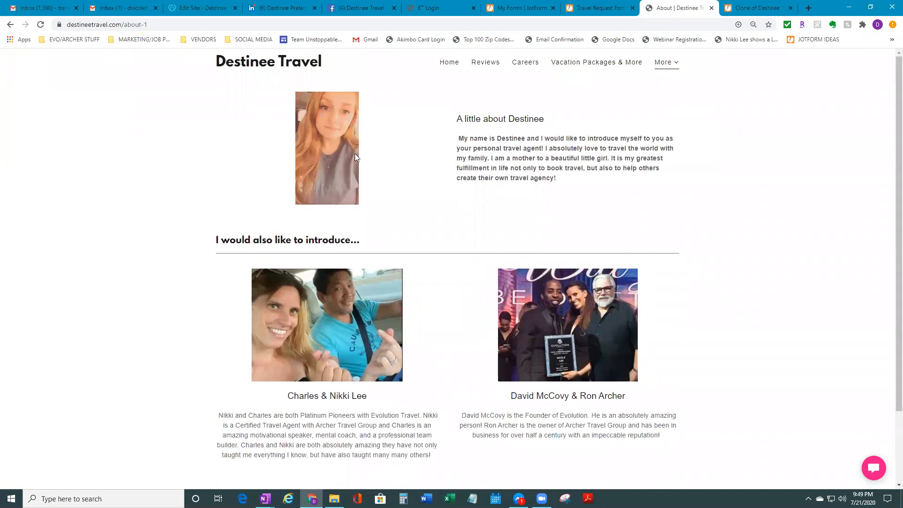
scroll(353, 169, down, 1)
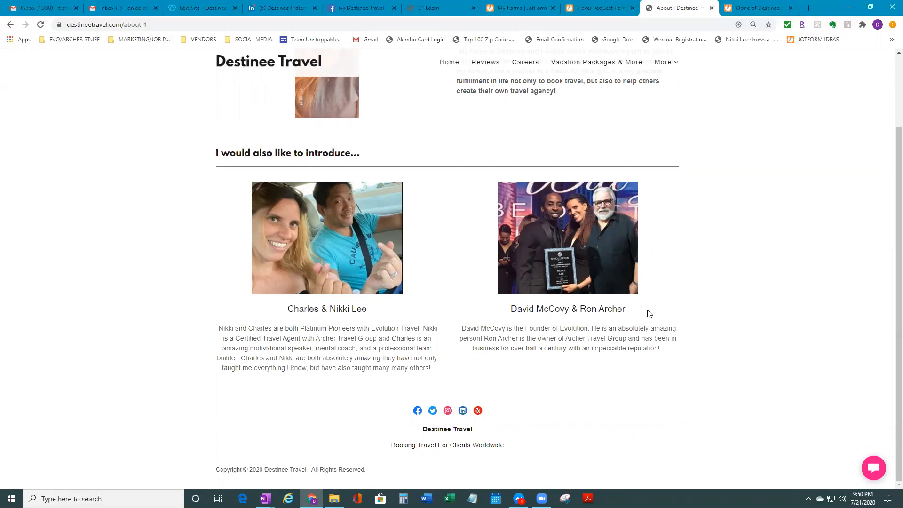
scroll(503, 231, up, 2)
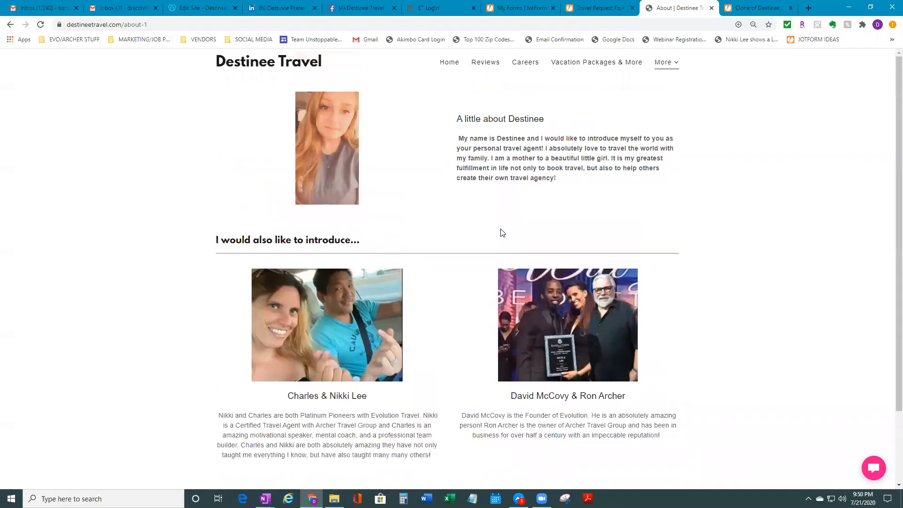
click(534, 63)
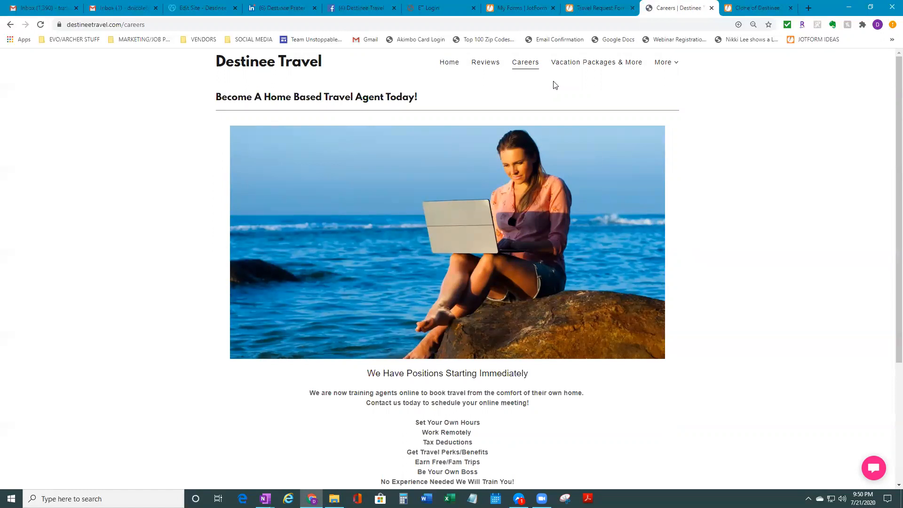
Scroll the Careers page down to the Schedule Online Meeting button and select the page address
scroll(495, 139, down, 1)
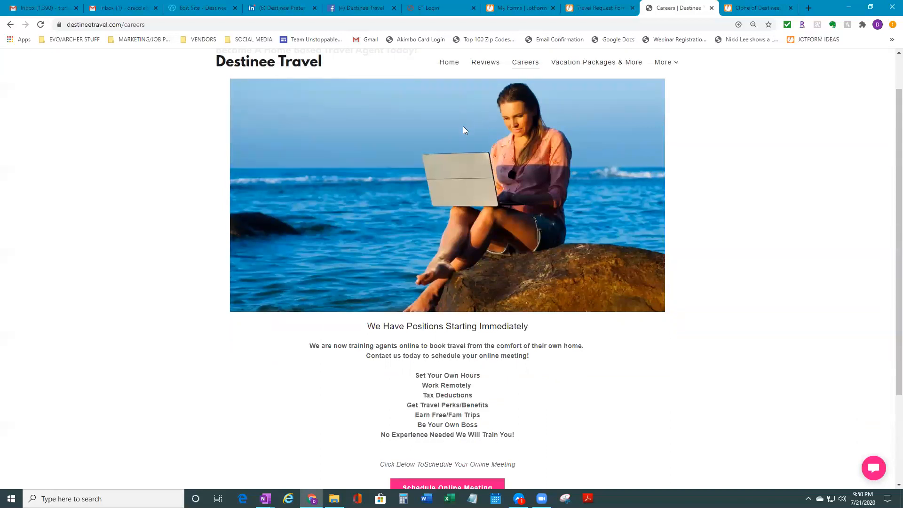
scroll(475, 130, down, 1)
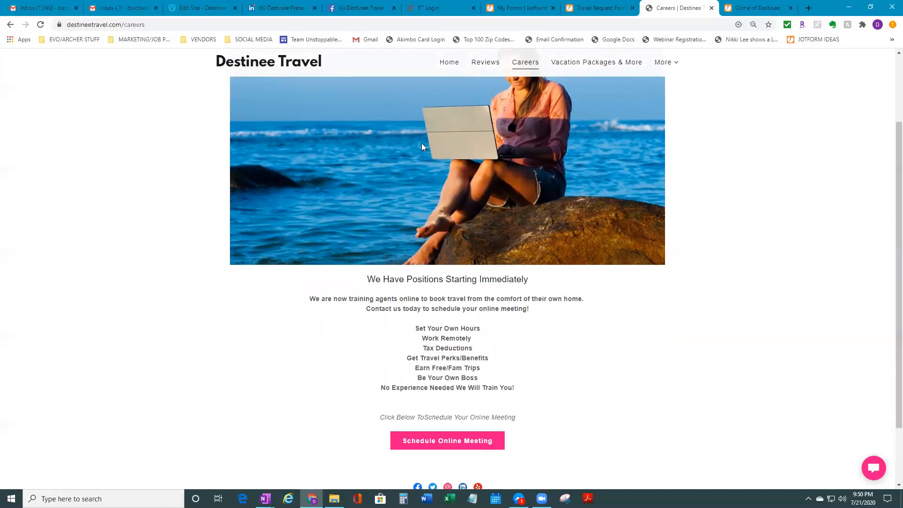
click(122, 25)
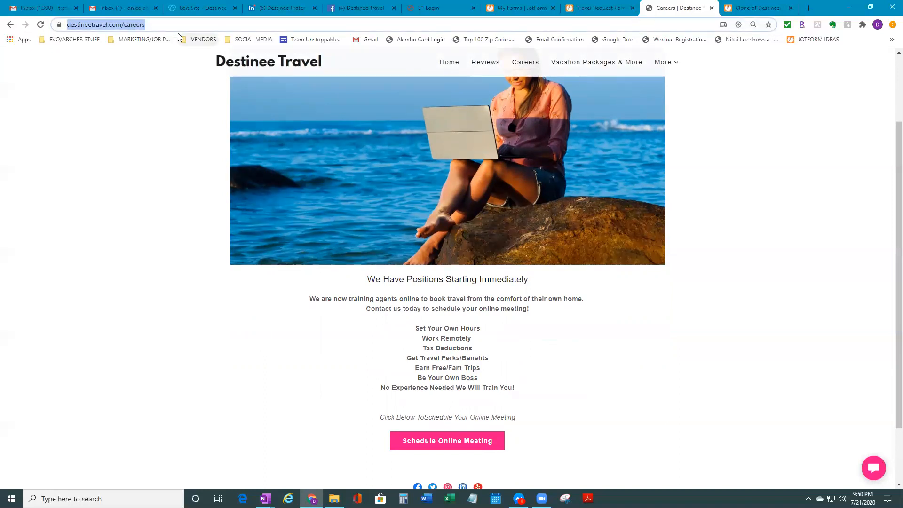
click(477, 442)
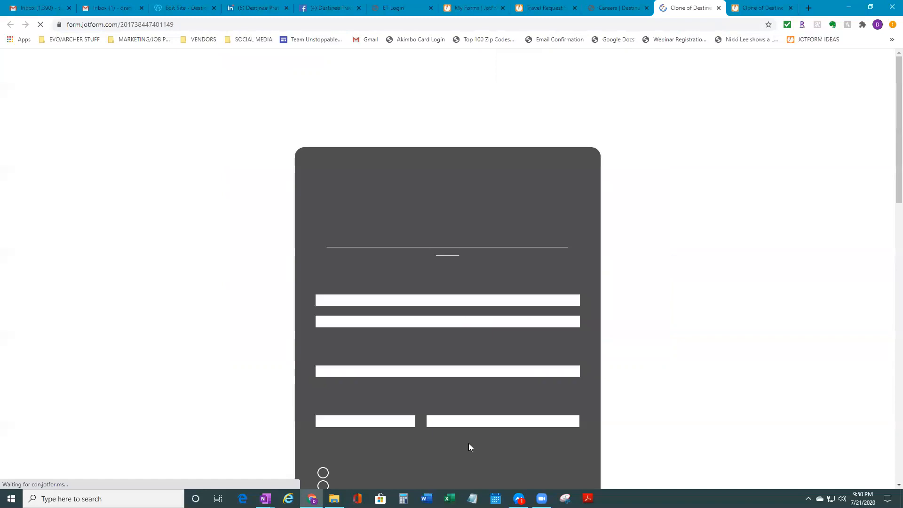
scroll(470, 443, down, 6)
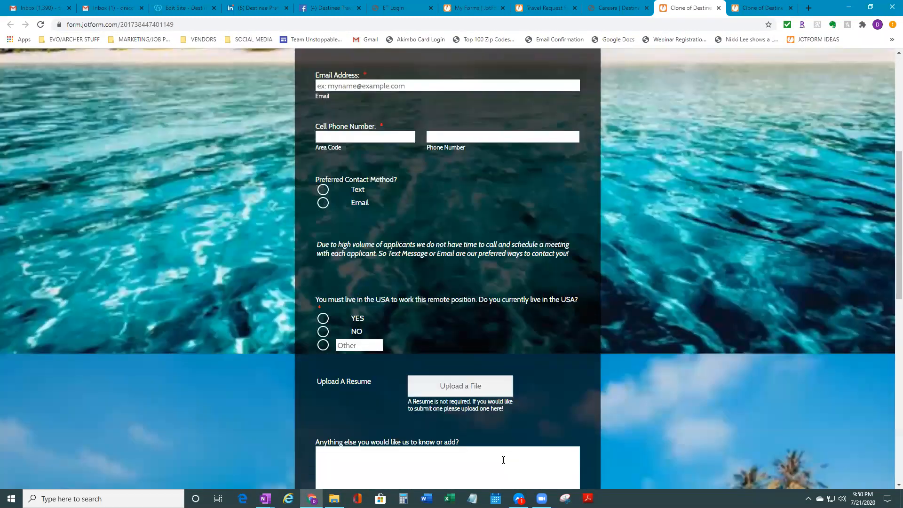
scroll(503, 461, up, 6)
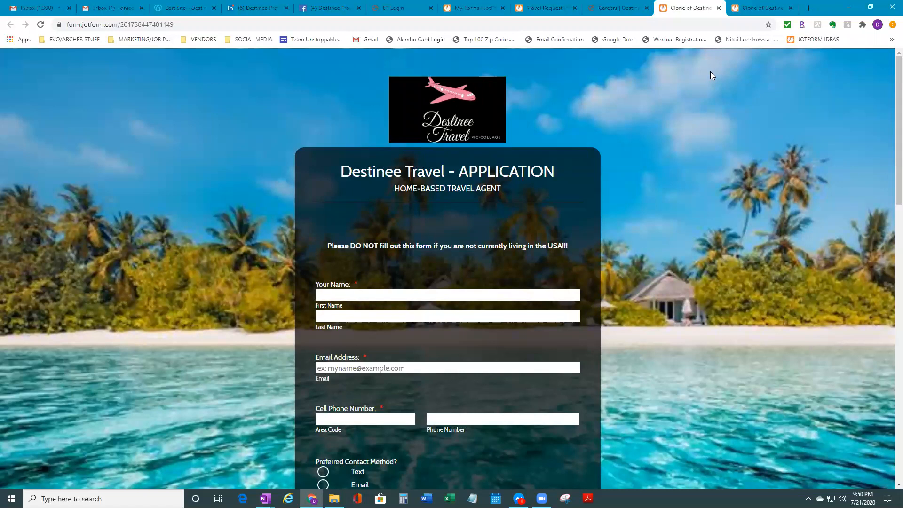
click(719, 8)
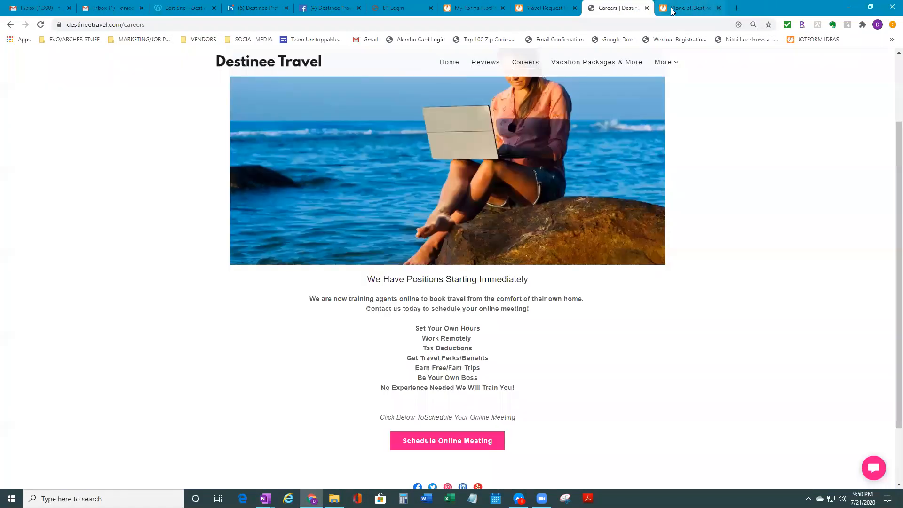
scroll(771, 202, up, 3)
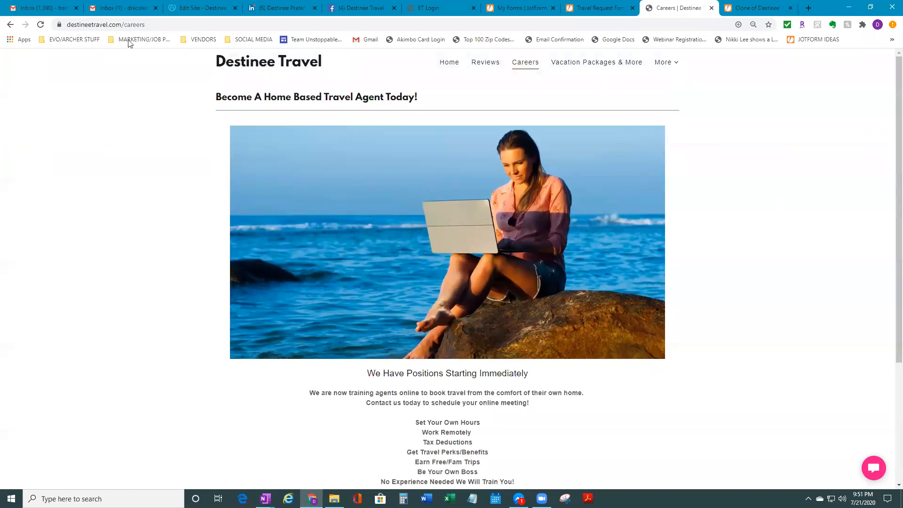
click(29, 8)
Scroll through the travel agent application emails in the Gmail inbox
scroll(471, 287, down, 2)
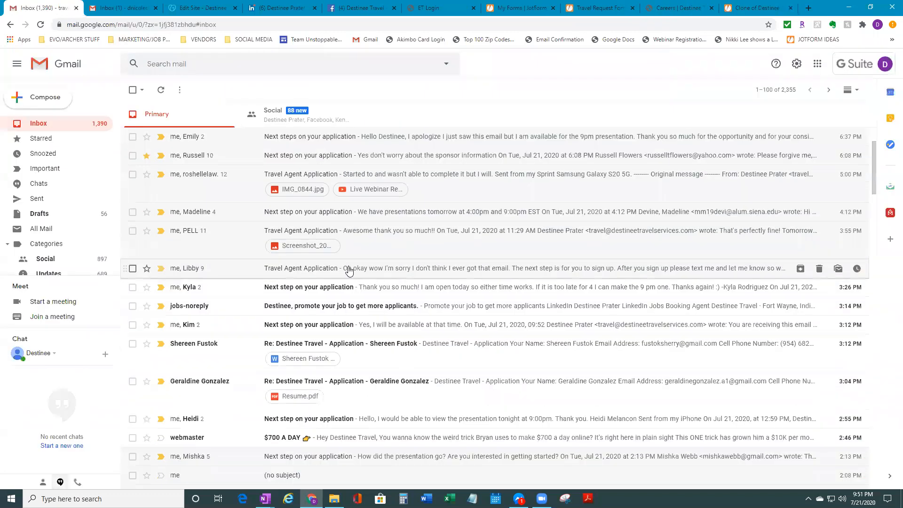
scroll(350, 269, up, 2)
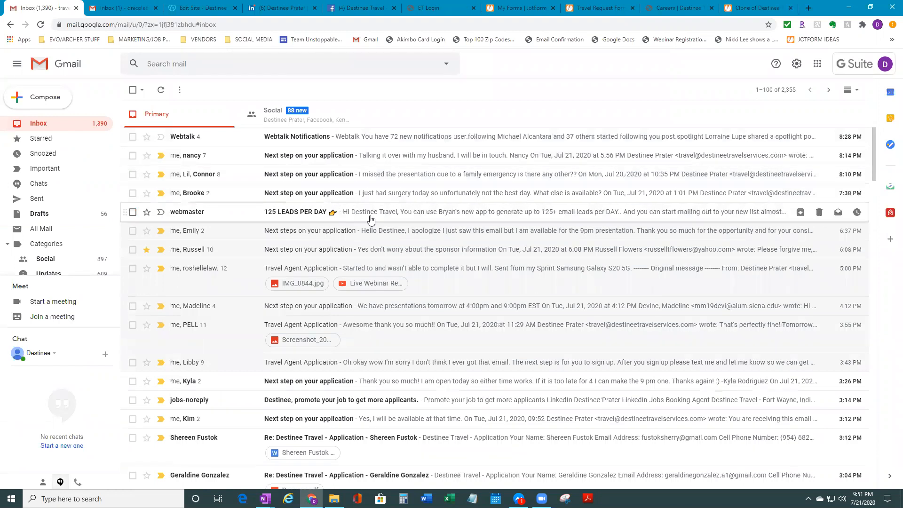
scroll(406, 215, down, 6)
scroll(406, 215, down, 2)
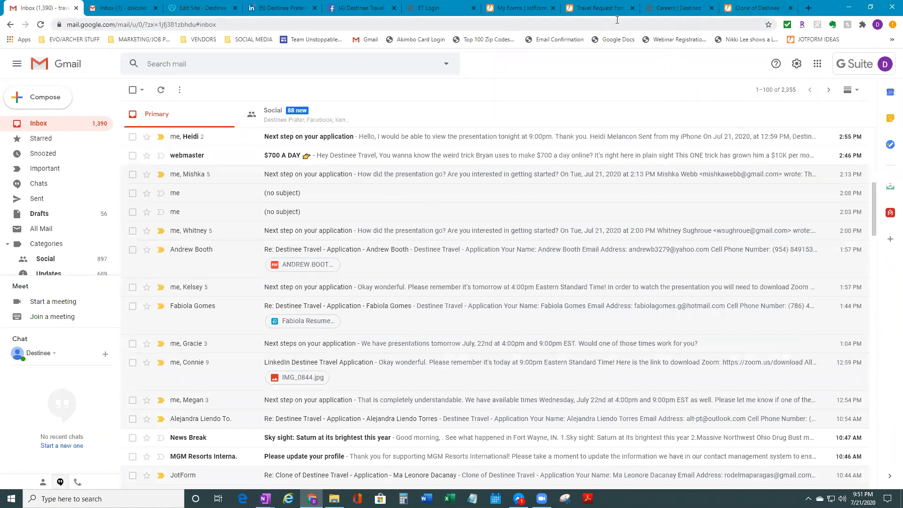
Close the Clone of Destinee application tab and return to the GoDaddy editor tab
click(792, 9)
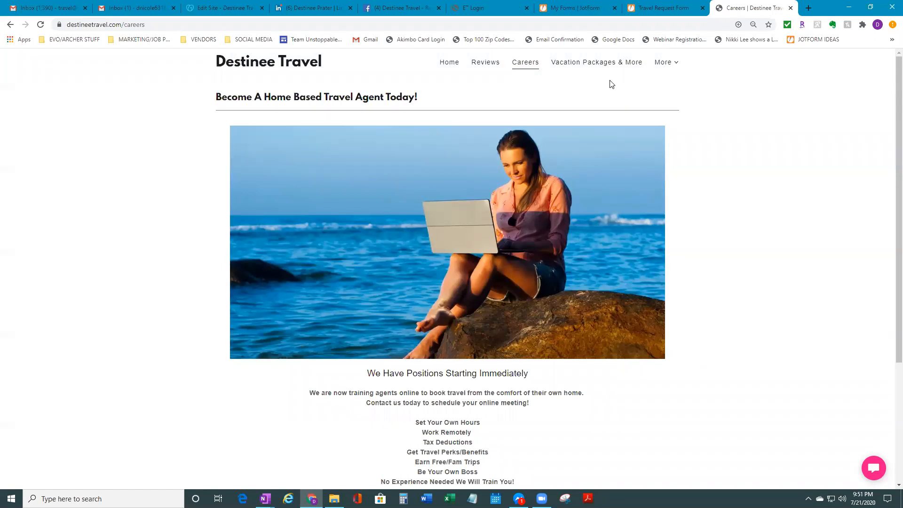
click(205, 5)
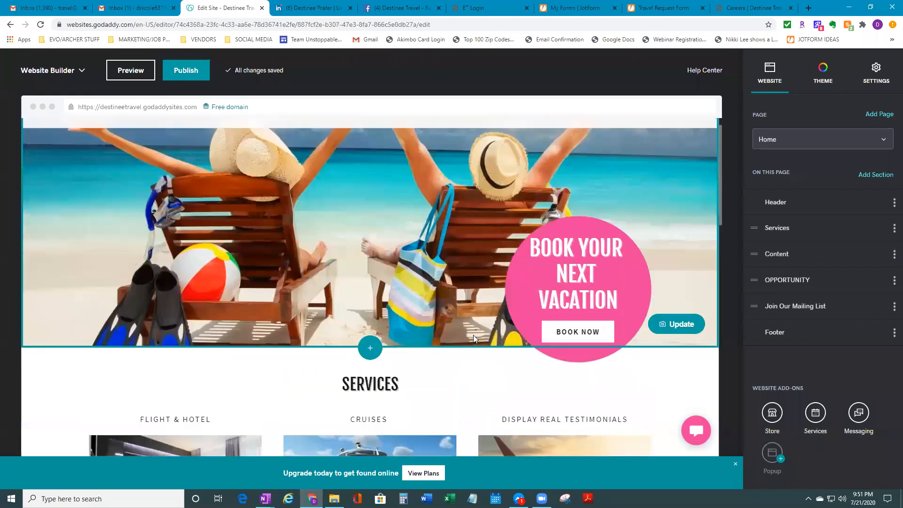
Add a section to the Home page, choosing the Blog category's slideshow-of-cards layout
scroll(473, 335, down, 2)
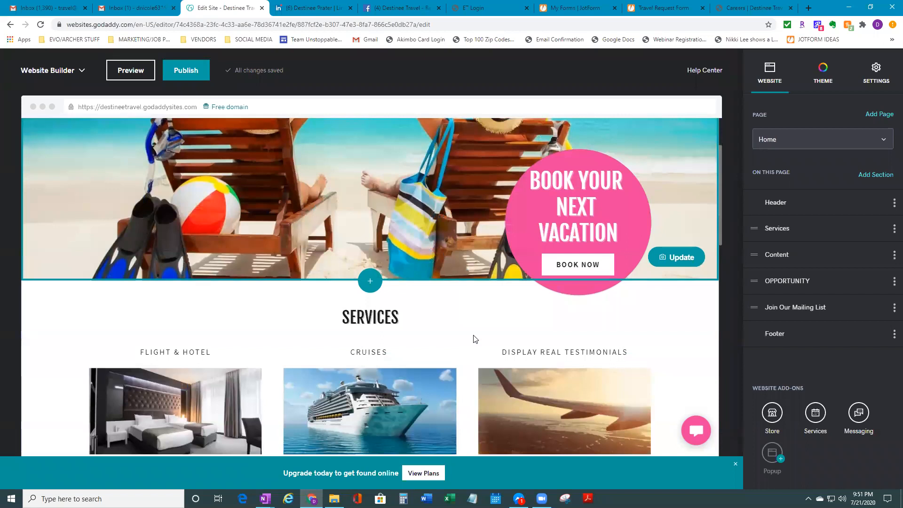
scroll(473, 335, down, 10)
click(370, 339)
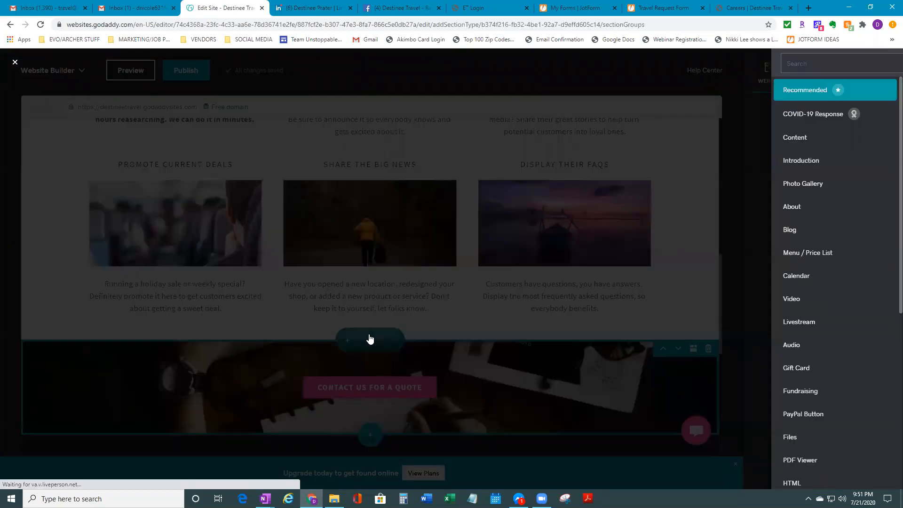
scroll(673, 346, down, 4)
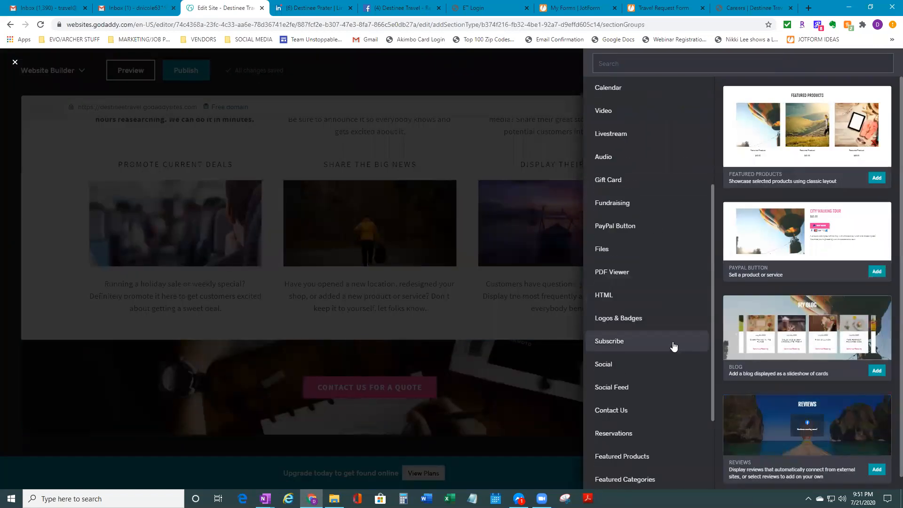
scroll(673, 414, down, 3)
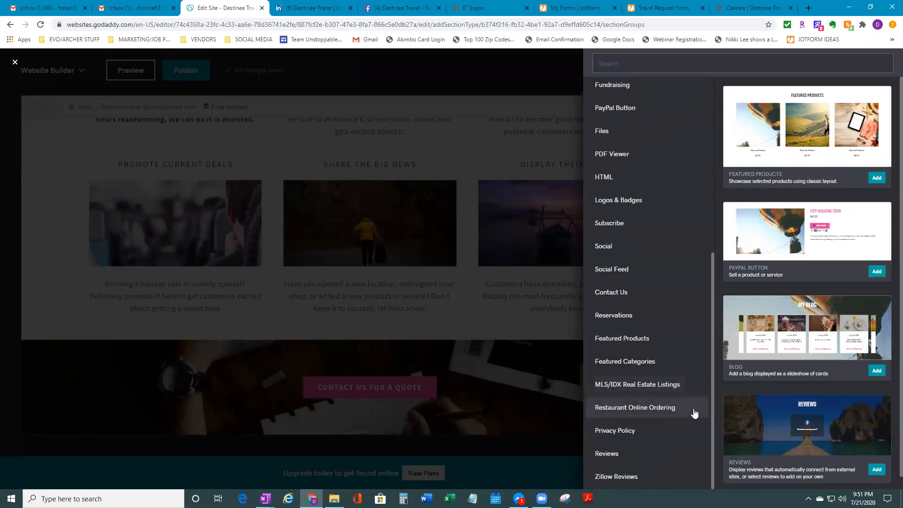
scroll(665, 424, up, 4)
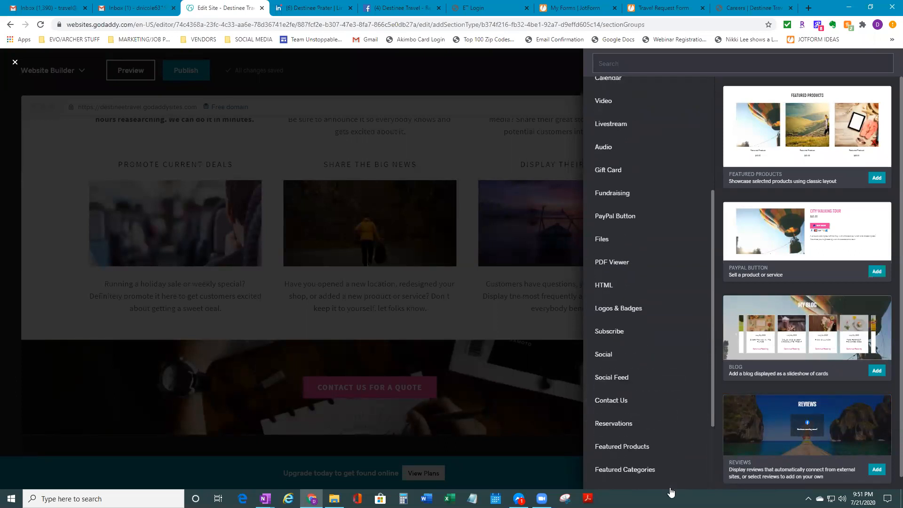
scroll(678, 291, up, 1)
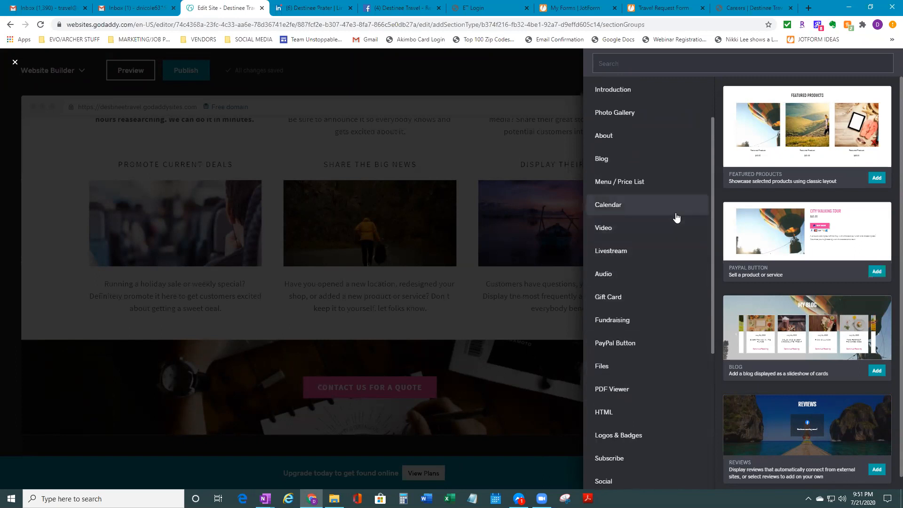
click(671, 234)
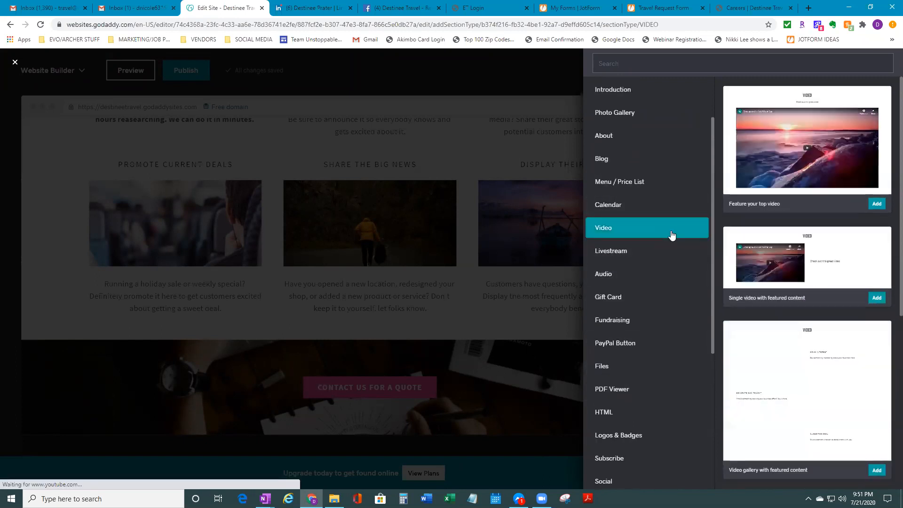
scroll(592, 329, up, 2)
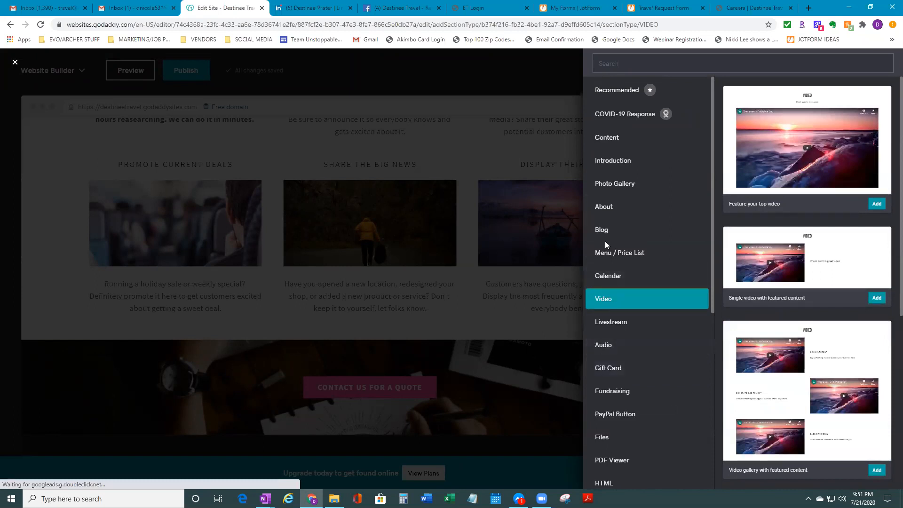
click(607, 235)
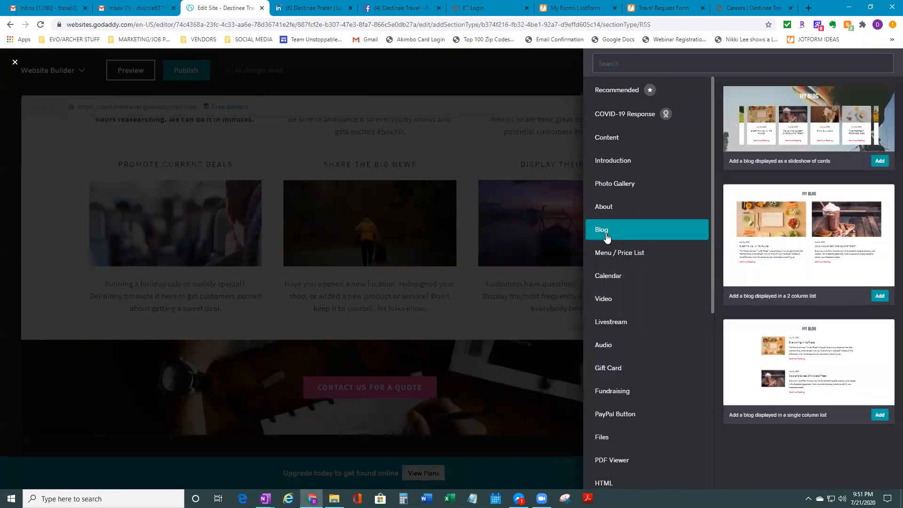
click(882, 162)
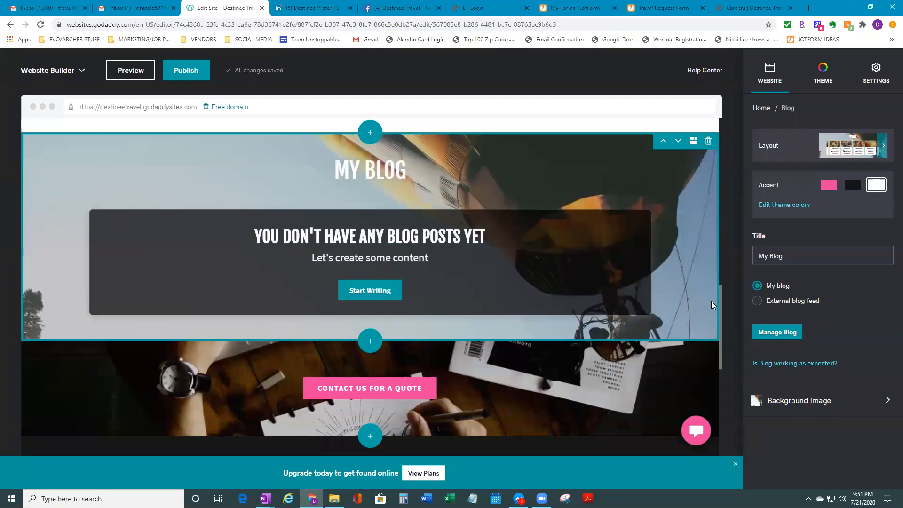
Open Manage Blog from the My Blog section's right-hand panel
click(763, 334)
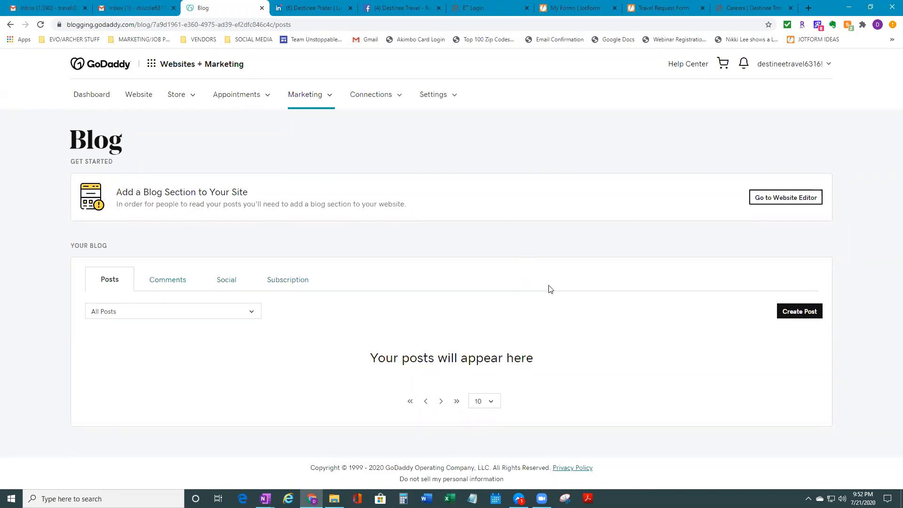
Start a new blank blog post, then open the live site's Vacation Packages & More page
right_click(574, 287)
click(863, 347)
click(800, 311)
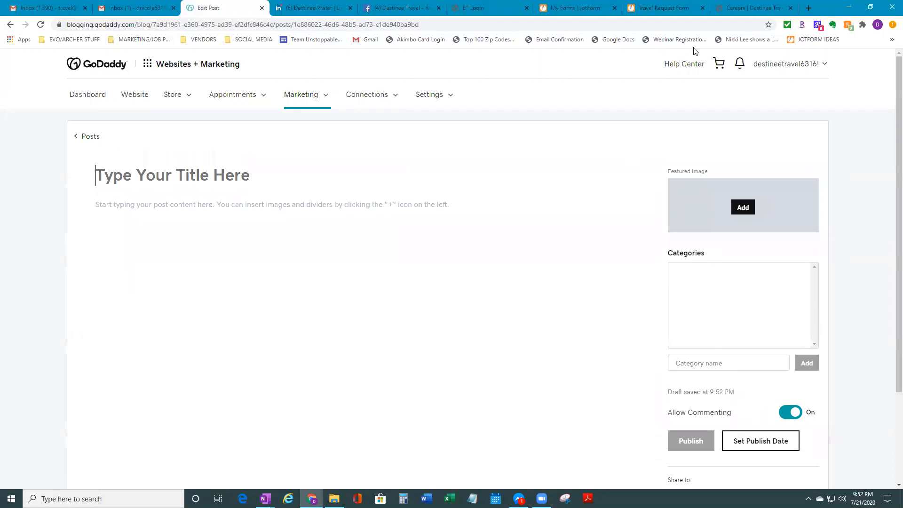
click(743, 8)
click(598, 63)
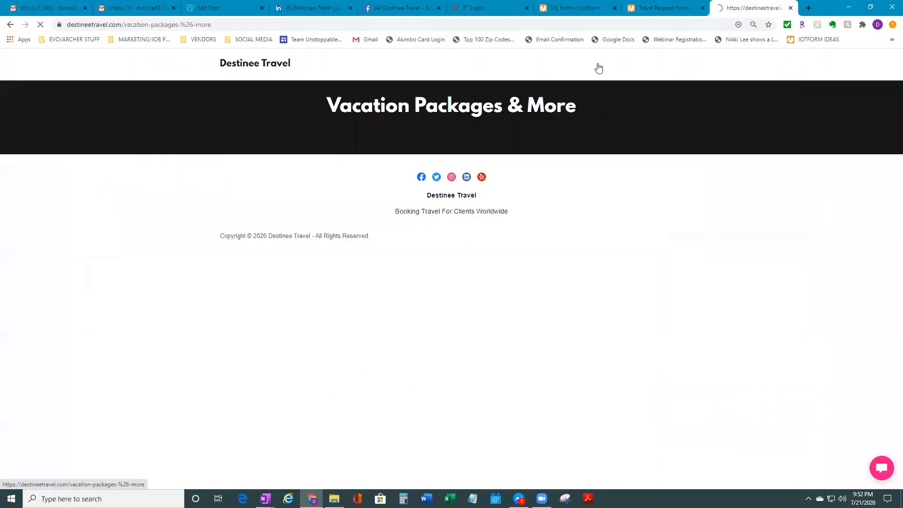
Read the Grand Cayman Islands post, then go back to Vacation Packages & More
click(287, 247)
scroll(422, 326, down, 15)
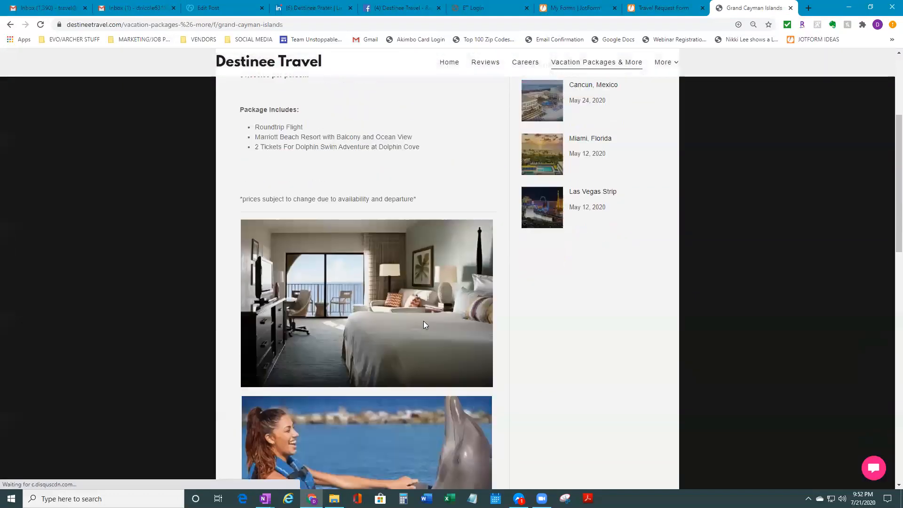
scroll(427, 378, down, 3)
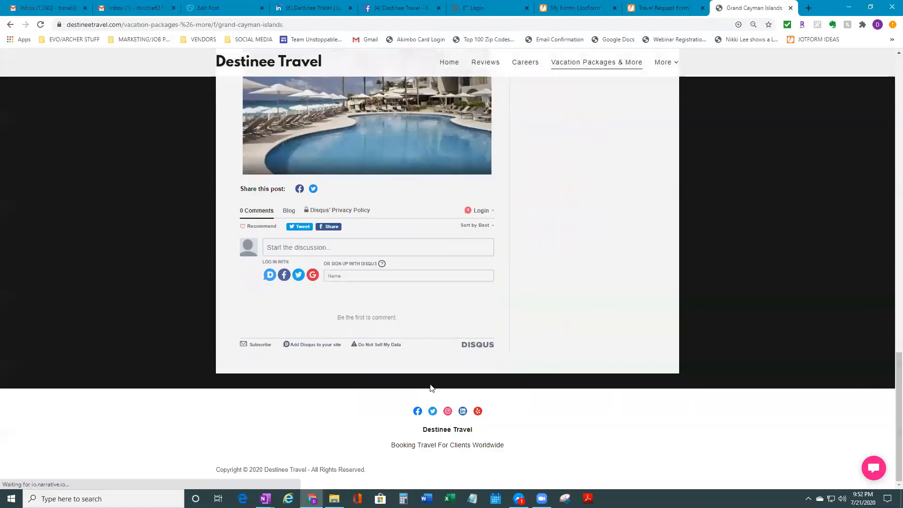
scroll(428, 329, up, 2)
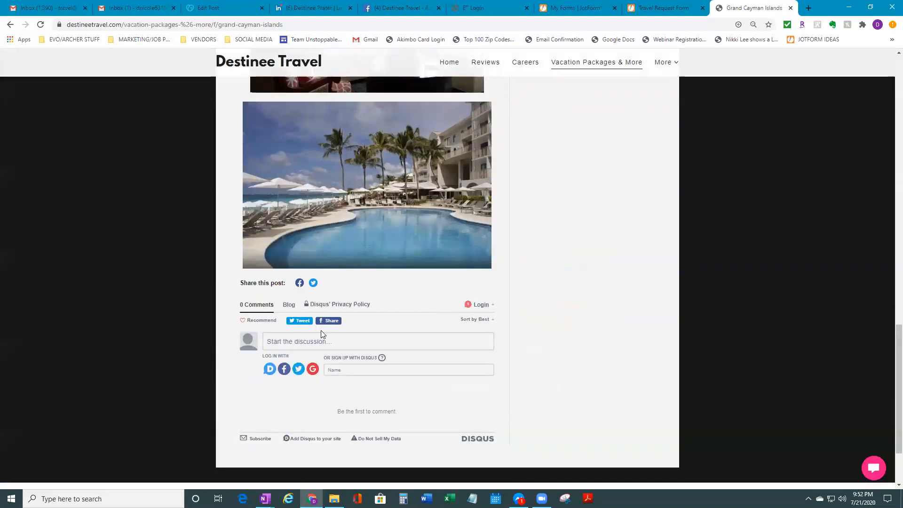
scroll(324, 322, up, 12)
scroll(328, 323, up, 8)
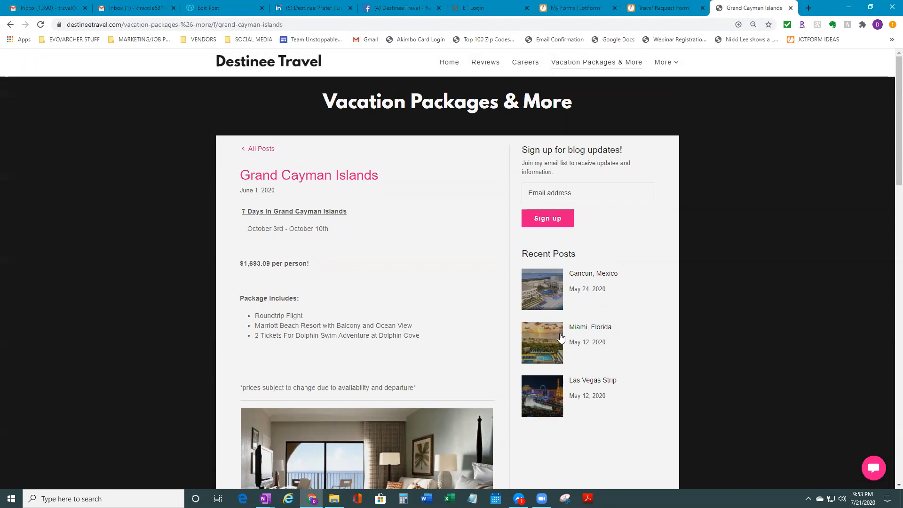
click(590, 63)
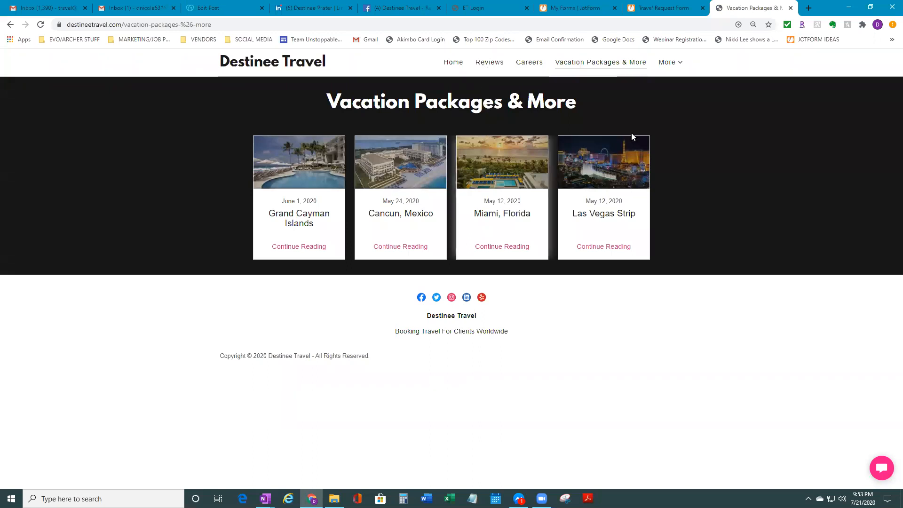
Glance at the More pages list and the live home page, then return to the blank post draft
click(677, 62)
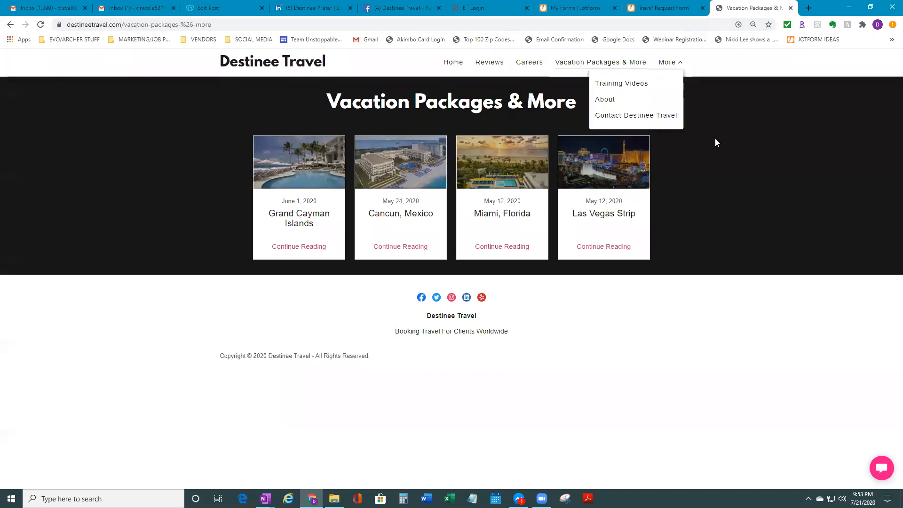
click(769, 318)
click(461, 61)
scroll(492, 333, down, 20)
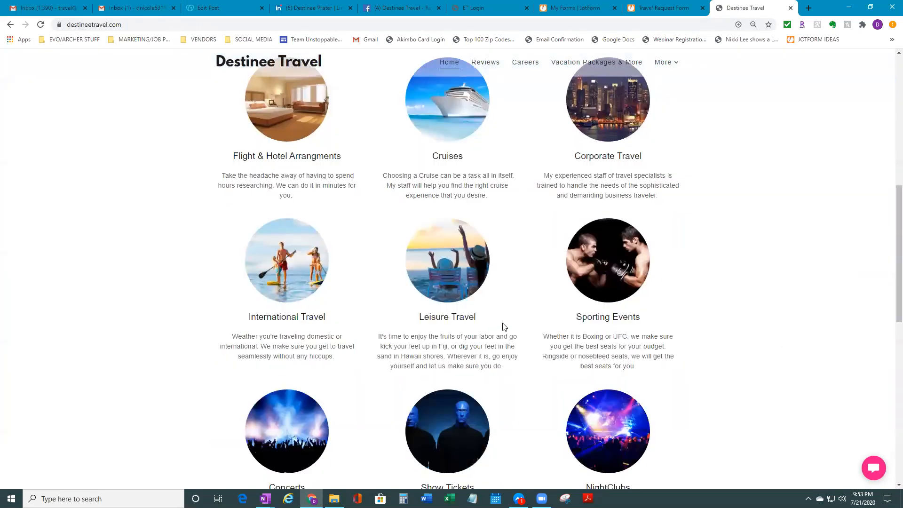
scroll(493, 341, up, 5)
scroll(492, 343, up, 15)
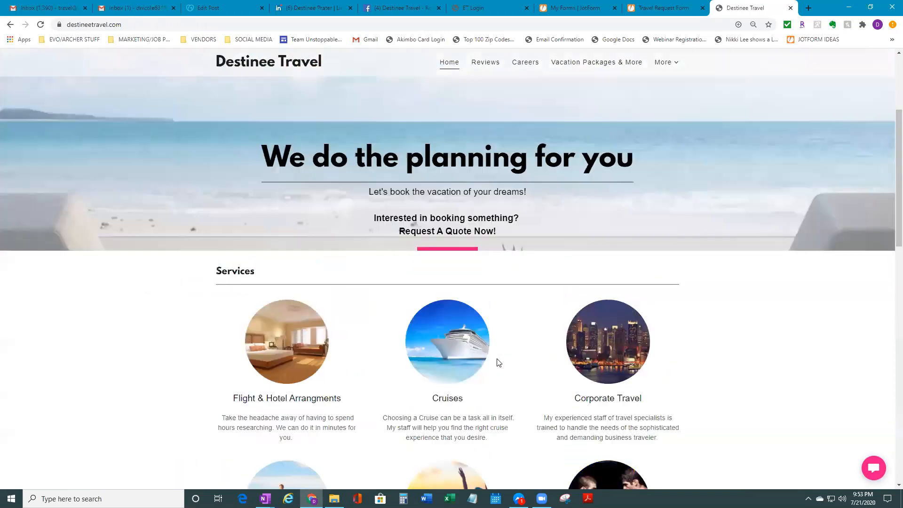
click(249, 10)
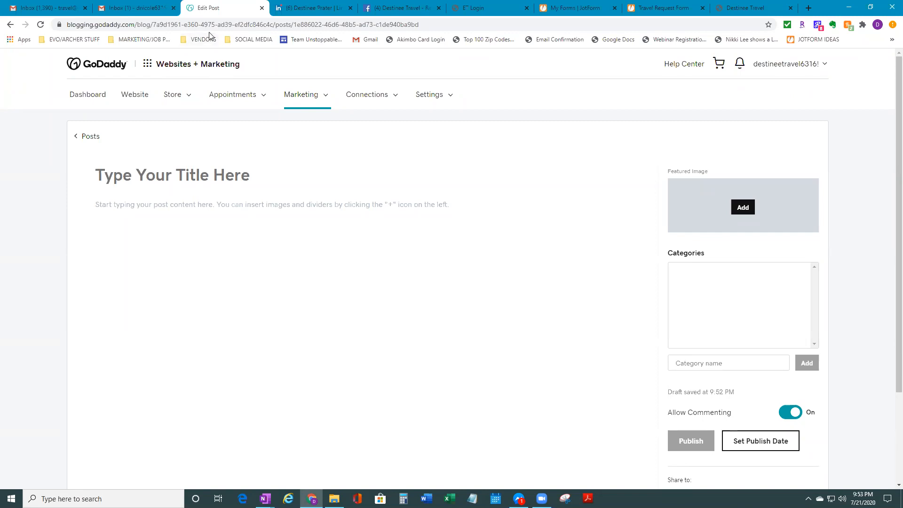
Show the Website overview, briefly checking the Settings dropdown and the grid quick-links menu
click(138, 94)
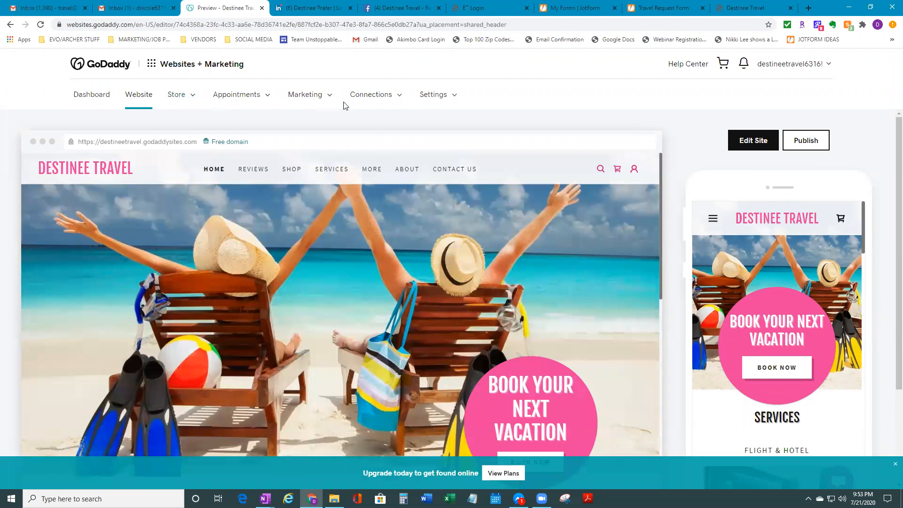
click(455, 95)
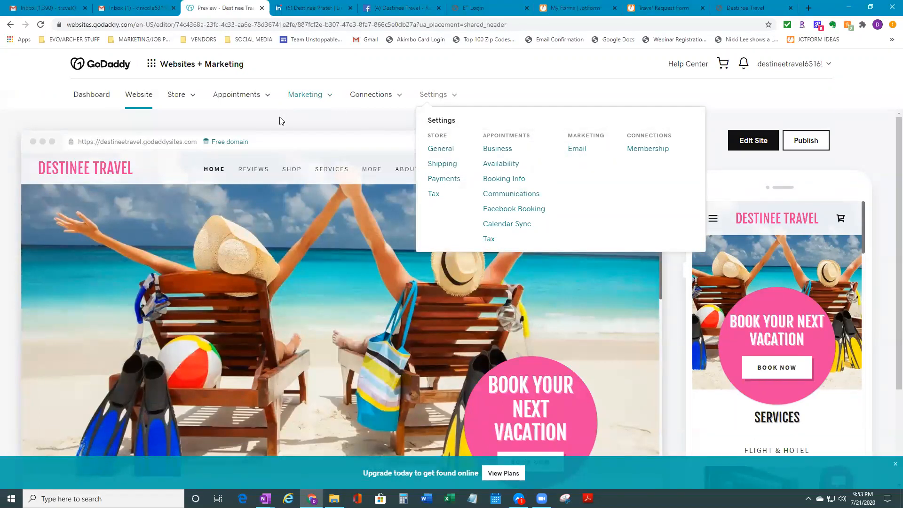
click(156, 73)
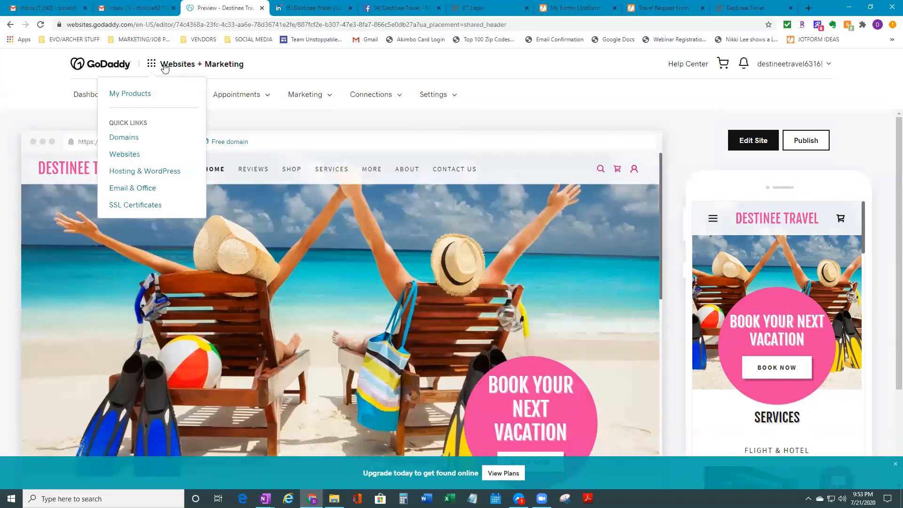
click(499, 134)
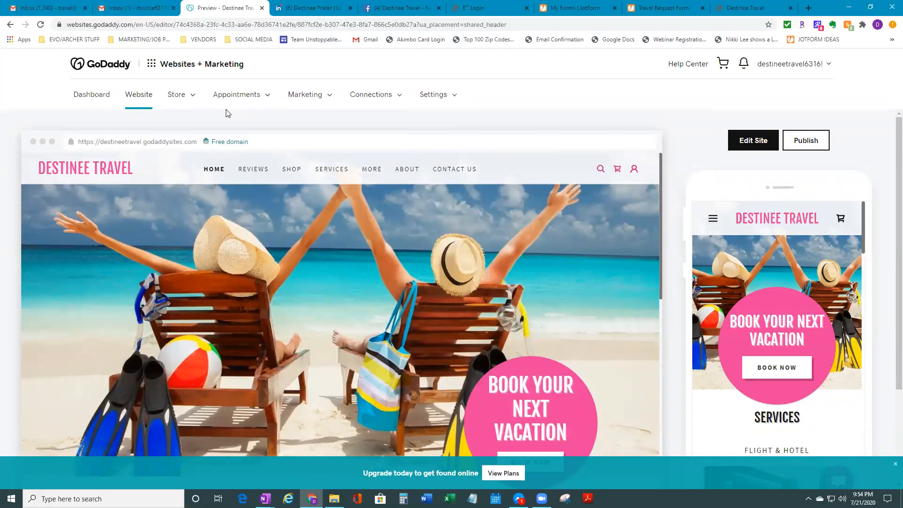
scroll(491, 176, down, 3)
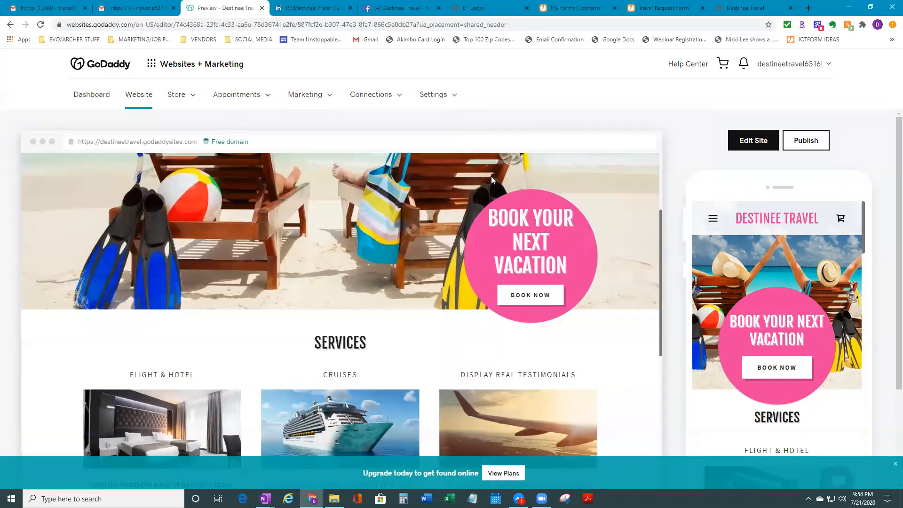
scroll(491, 176, down, 10)
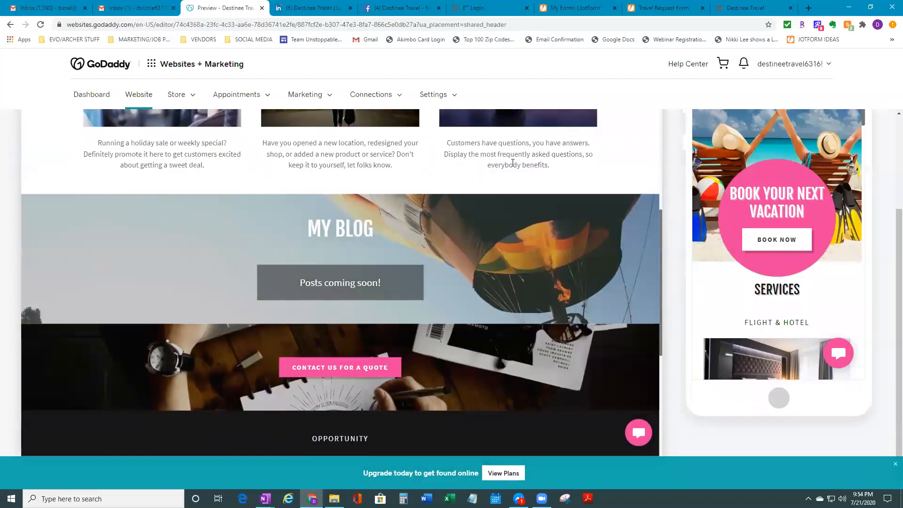
scroll(513, 163, up, 8)
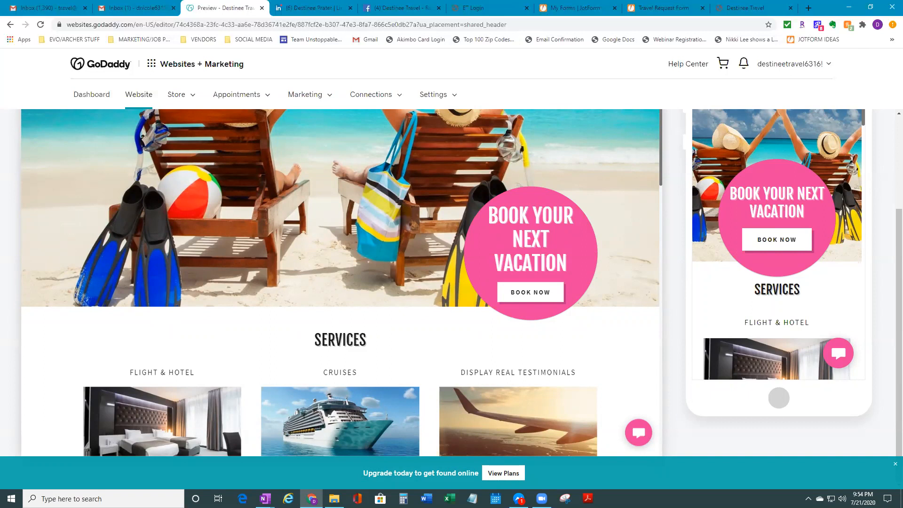
scroll(591, 218, up, 4)
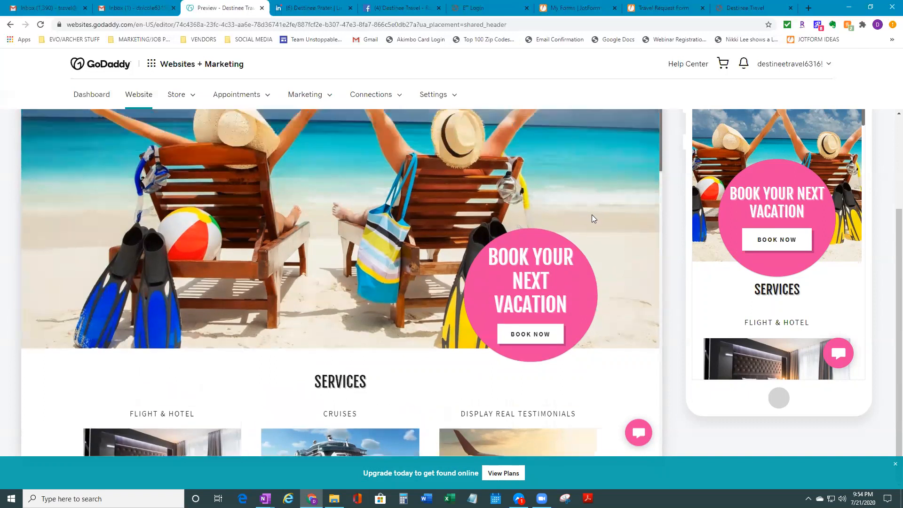
click(151, 63)
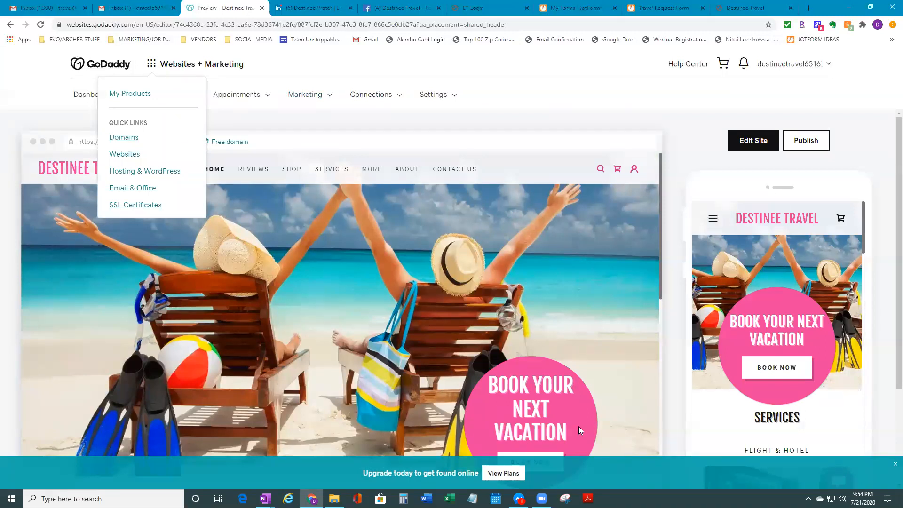
scroll(547, 352, down, 3)
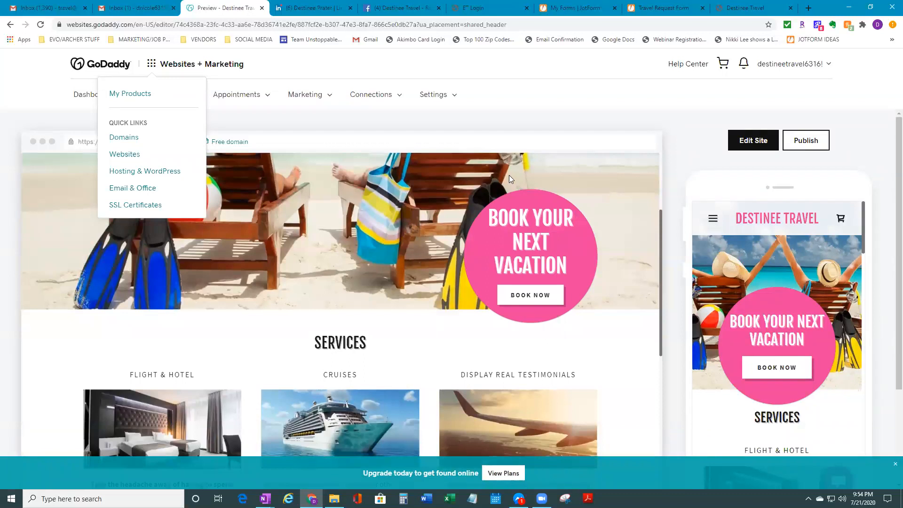
click(499, 127)
scroll(605, 333, up, 3)
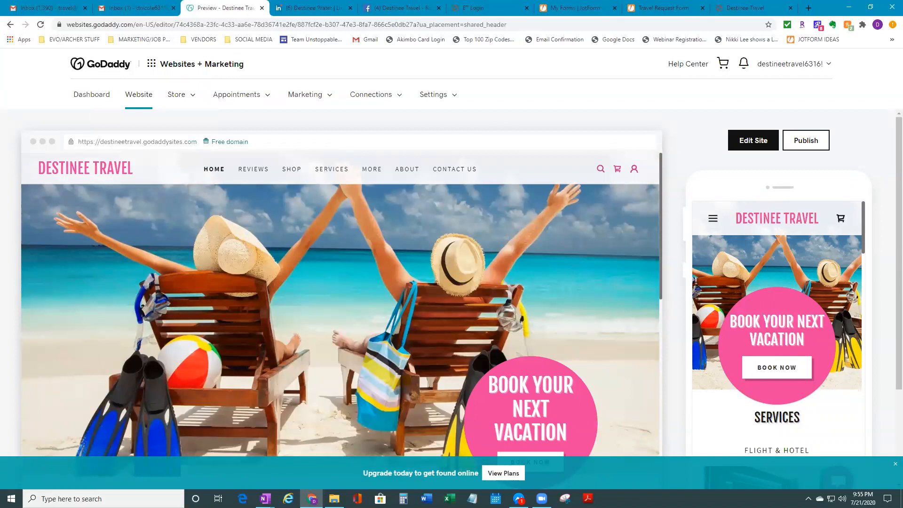
click(542, 499)
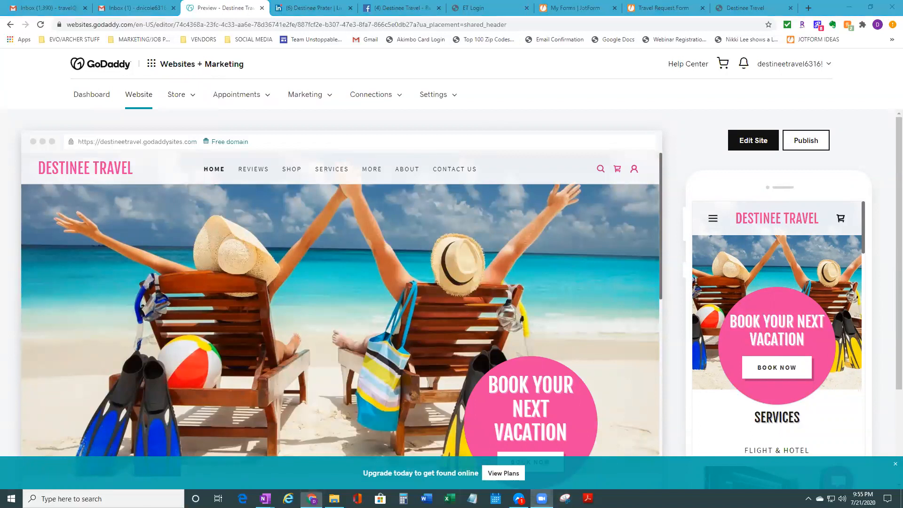